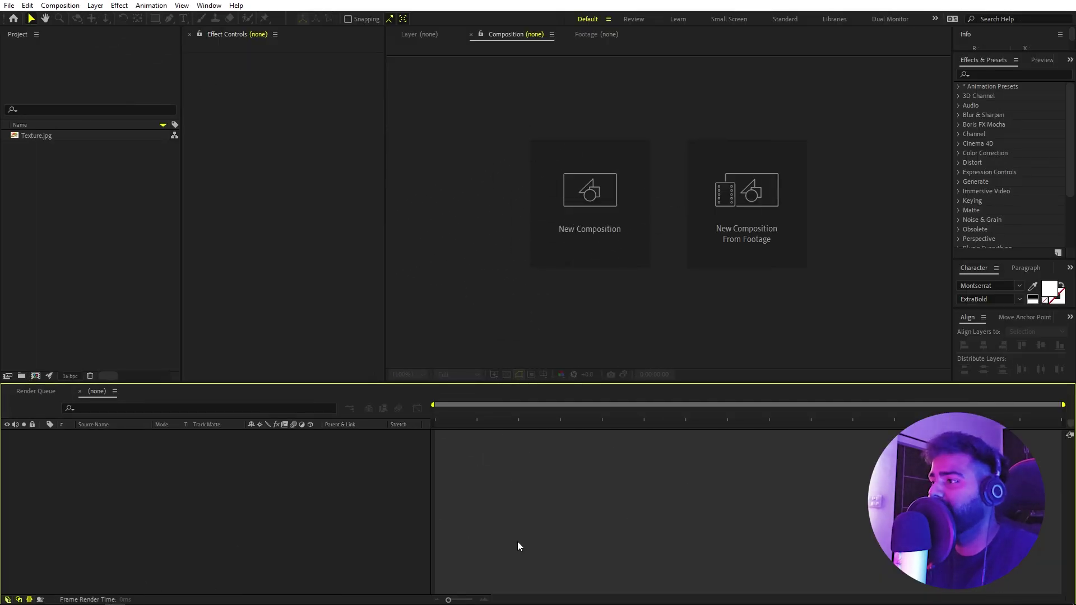
Create a 1920x1080 composition named Main at 30 fps with a 10-second duration
left_click(60, 5)
left_click(63, 19)
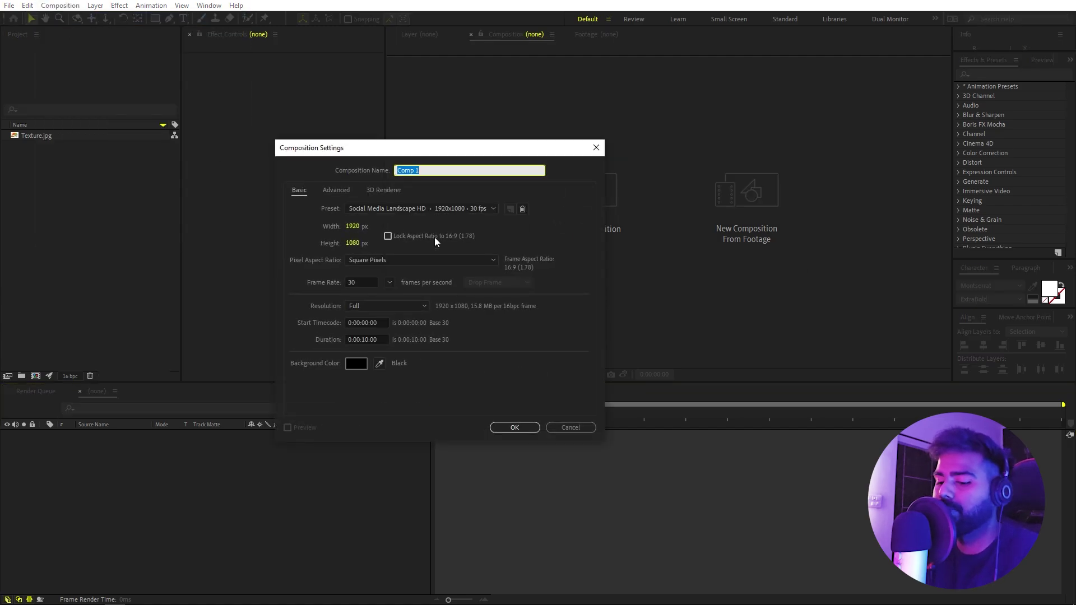
type("Main")
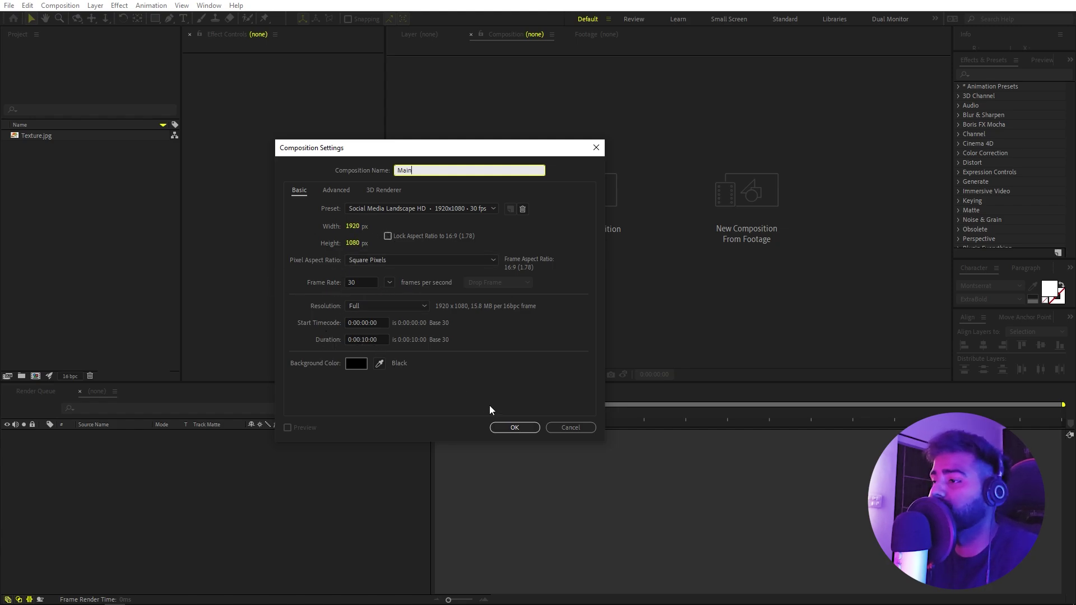
left_click(513, 429)
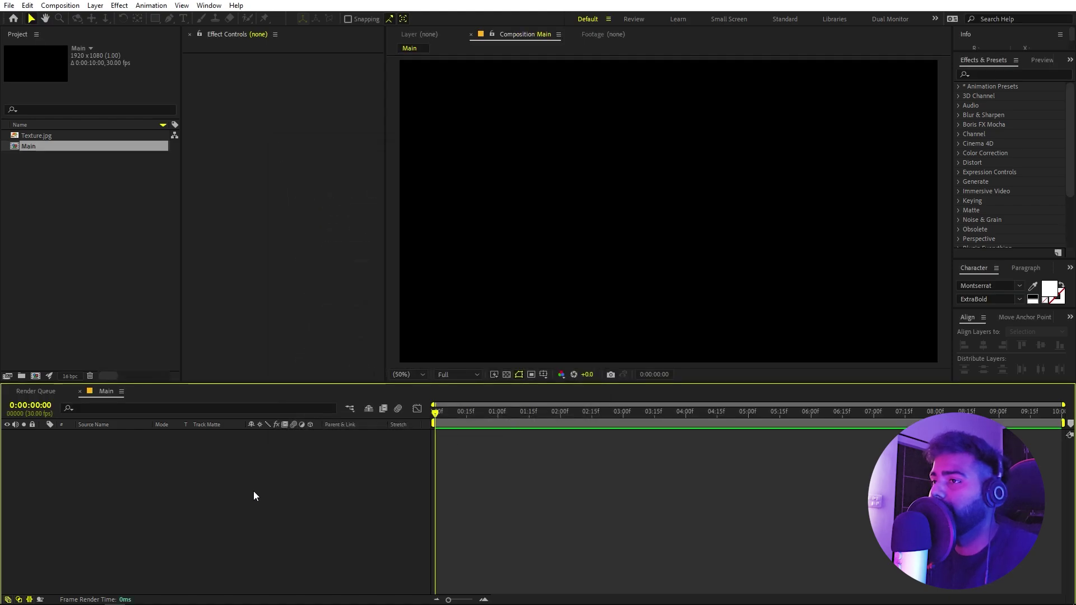
Create a second 1920x1080, 30 fps, 10-second composition named Media
left_click(80, 178)
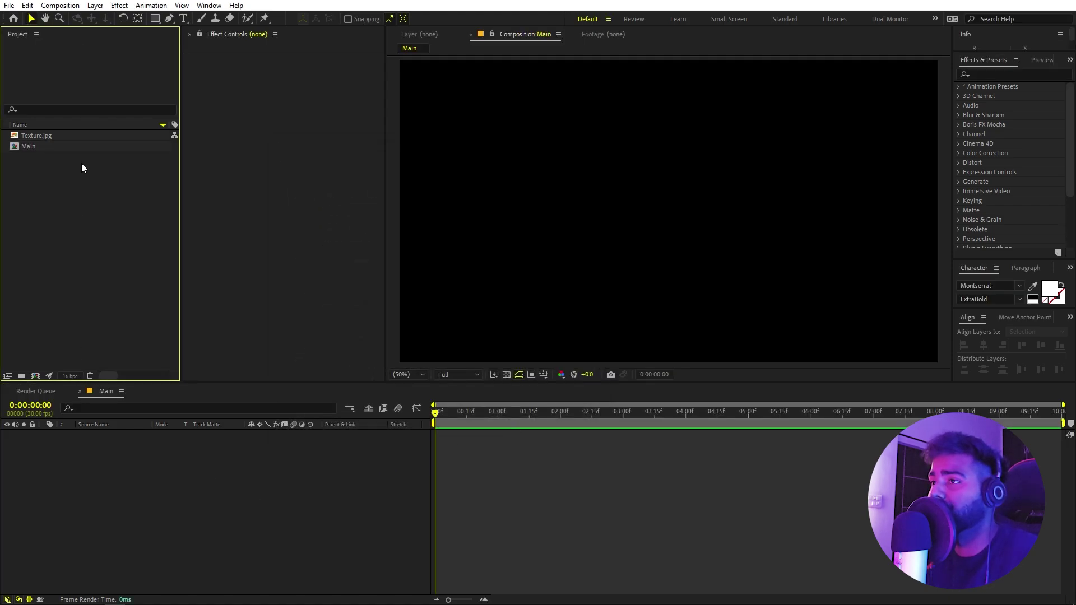
left_click(60, 5)
left_click(79, 18)
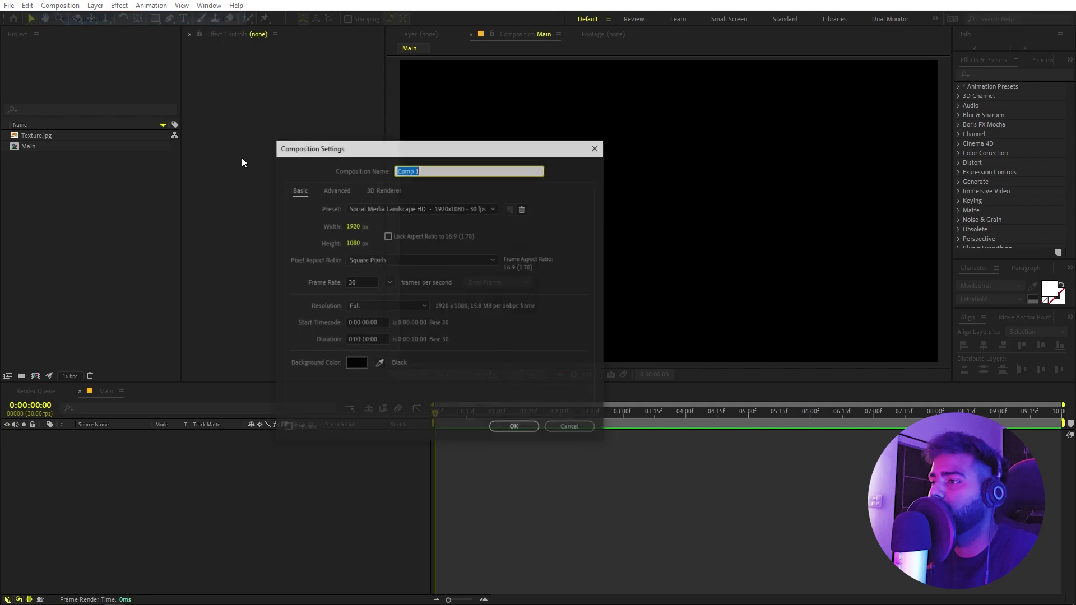
type("T")
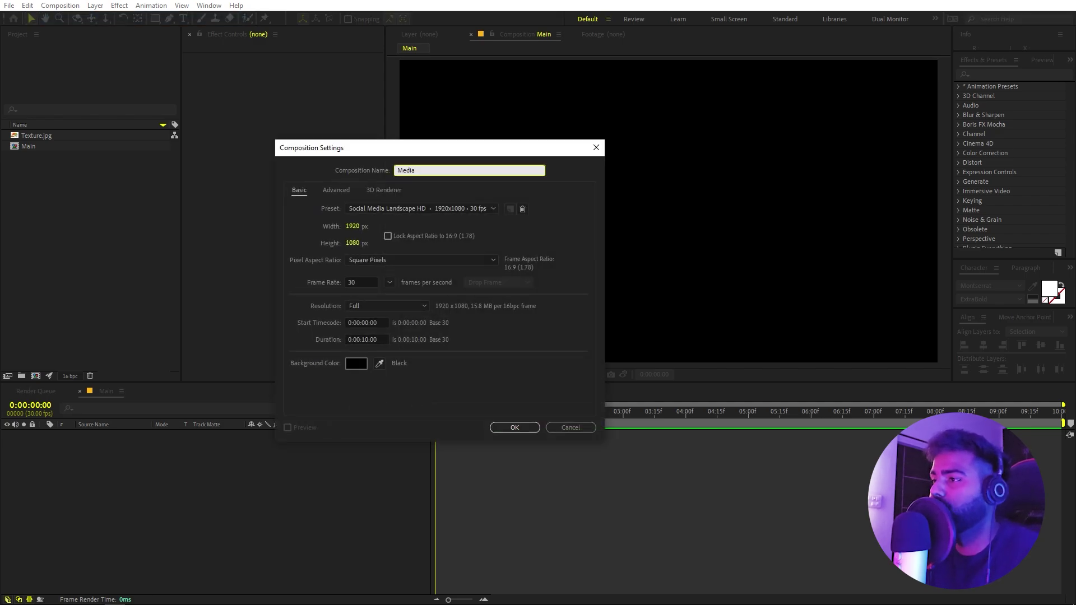
left_click(503, 427)
Open the Media composition and add a text layer reading SPEED
left_click(93, 222)
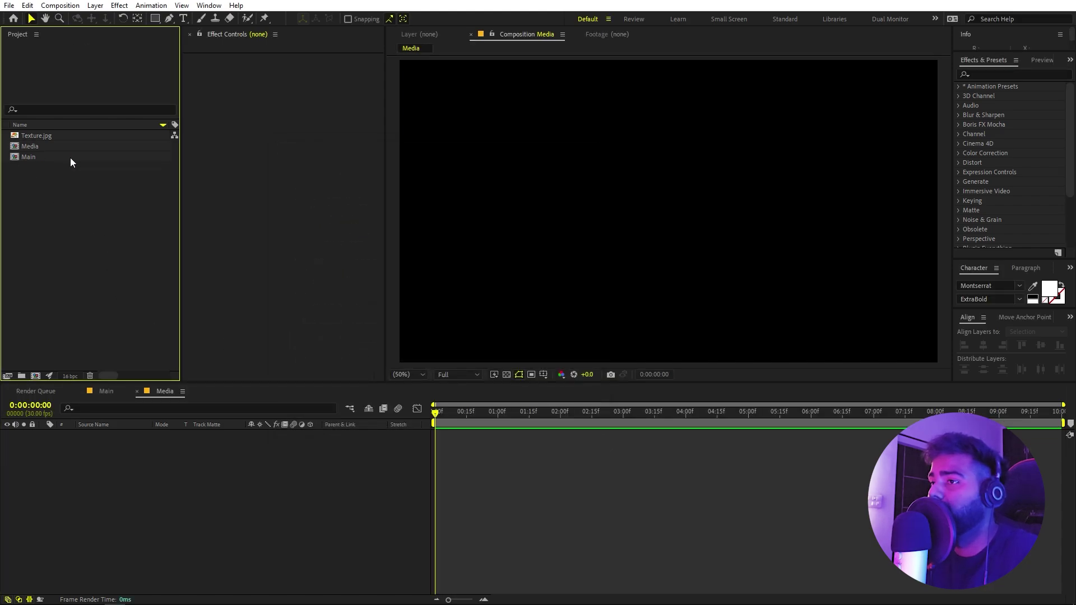
double_click(59, 149)
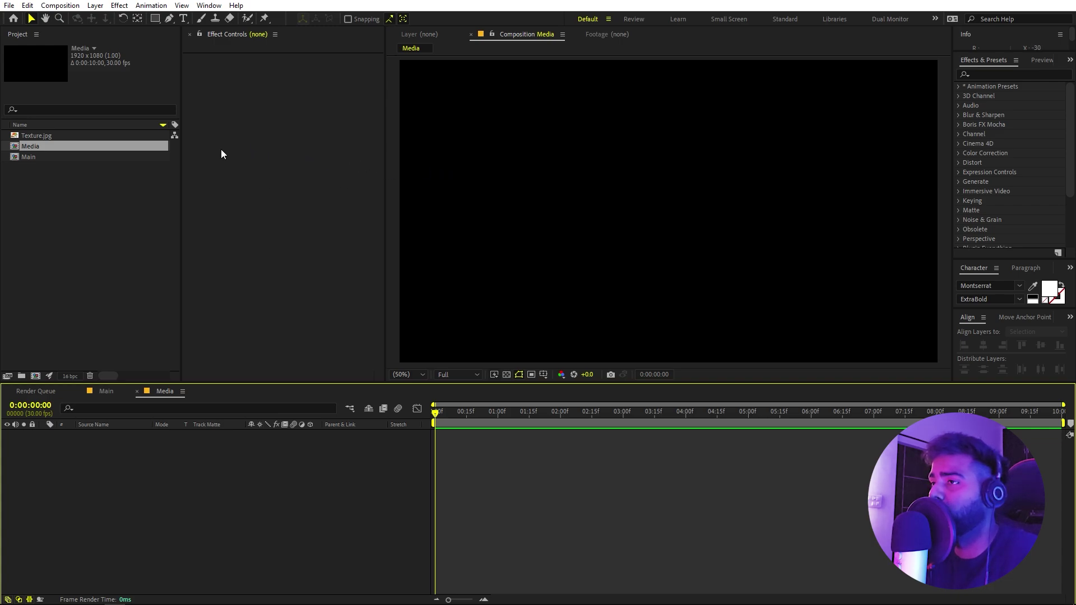
left_click(184, 18)
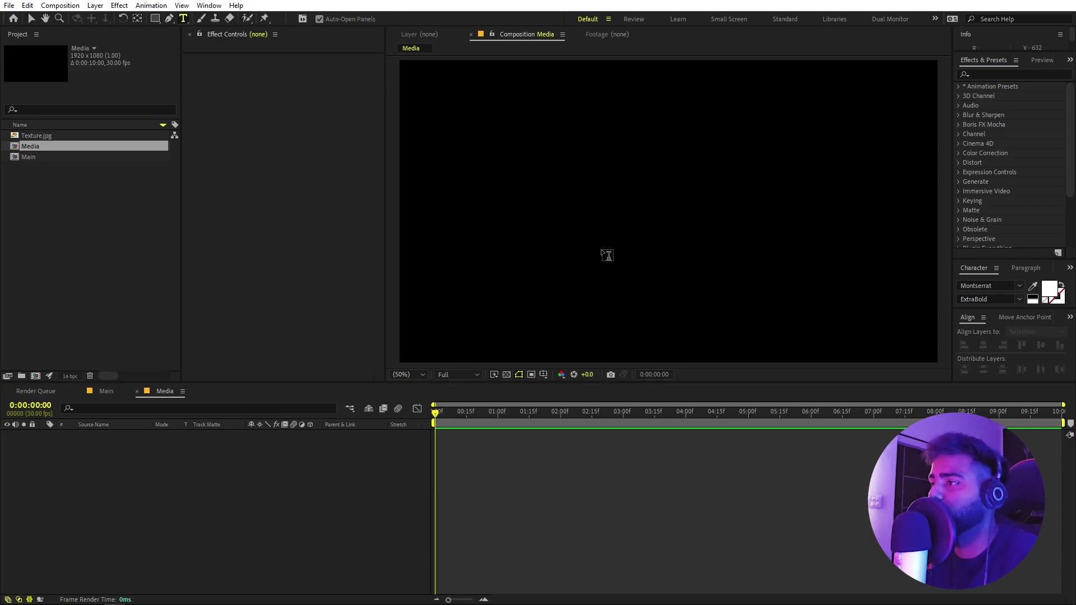
left_click(603, 211)
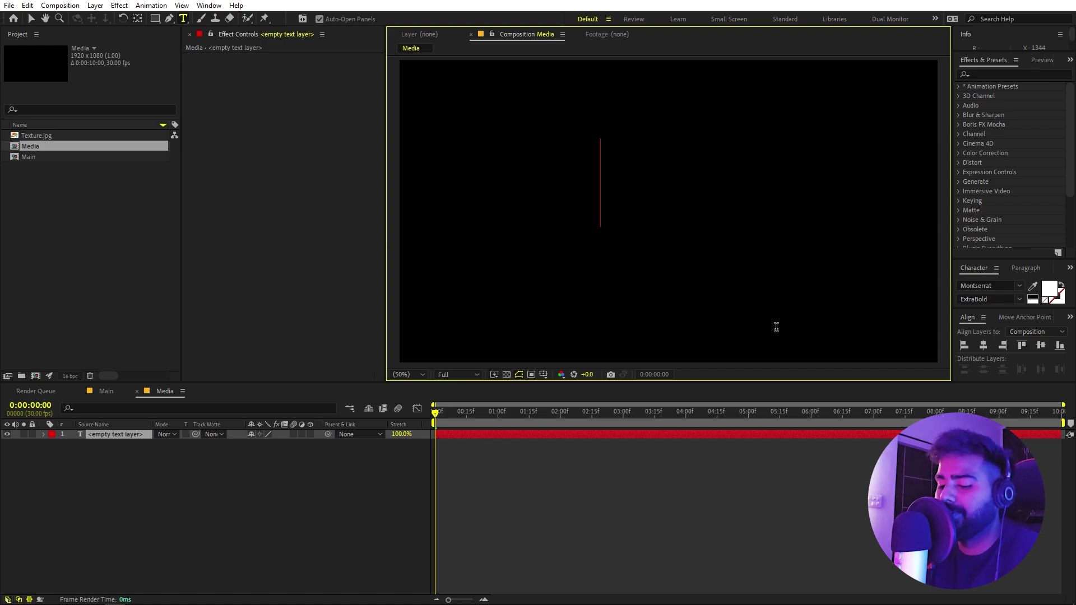
type("SPEED")
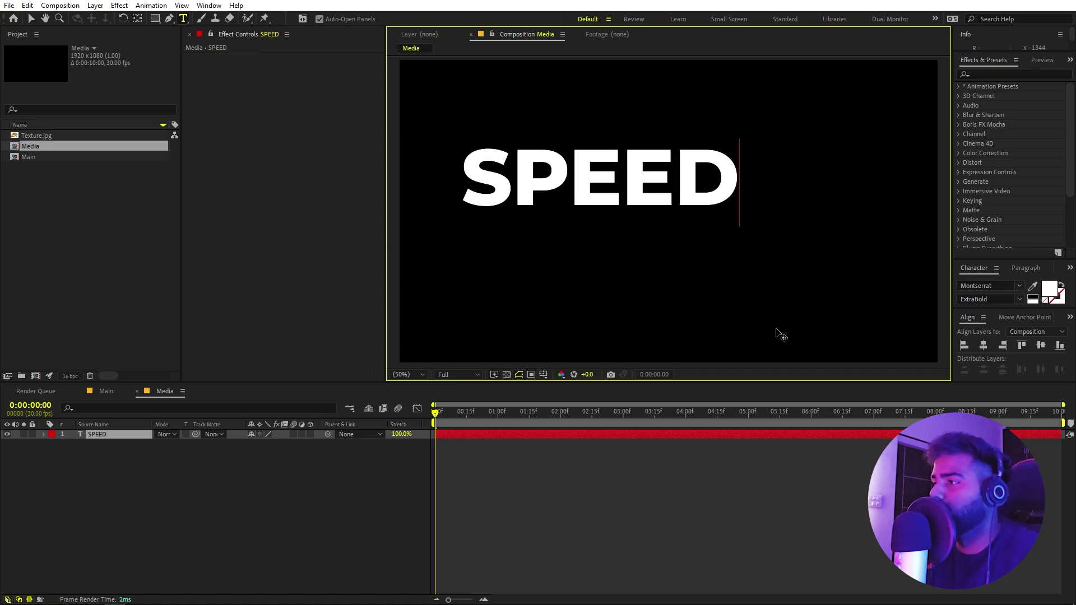
Centre the SPEED text horizontally and vertically in the composition
double_click(606, 167)
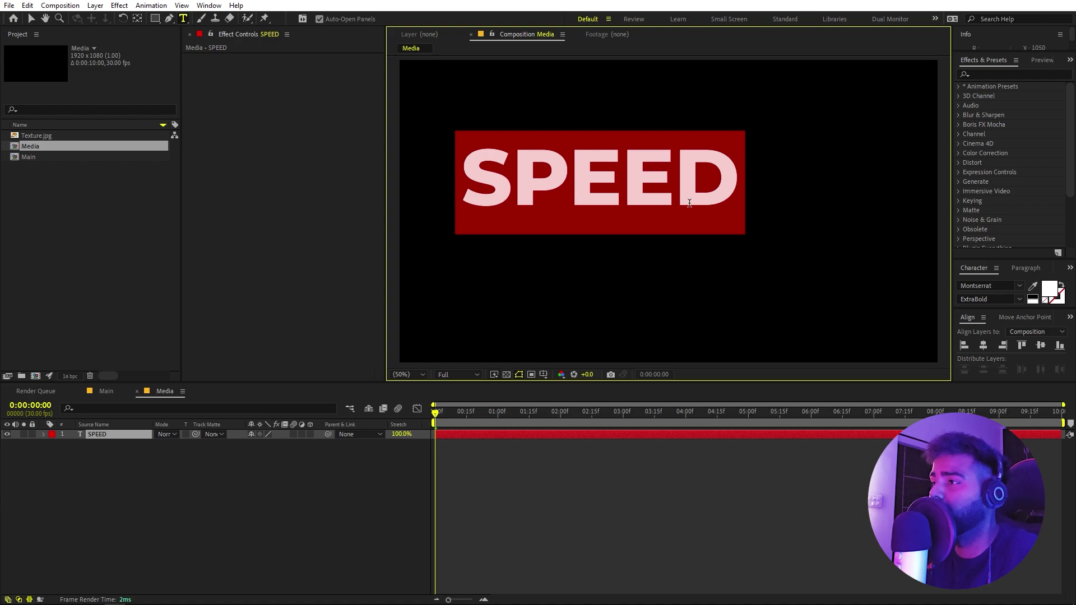
left_click(983, 346)
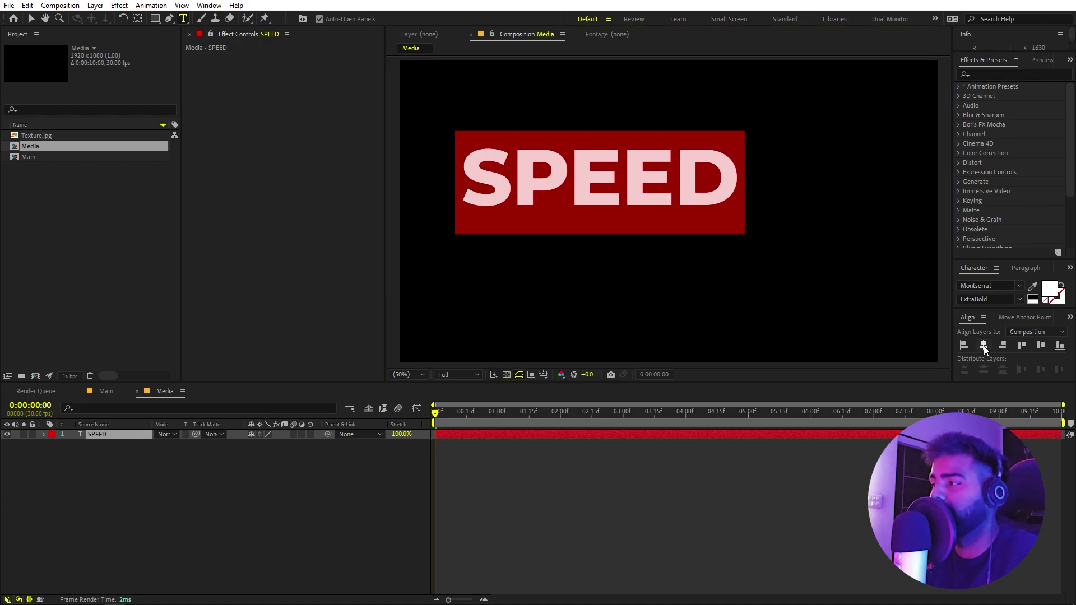
left_click(1041, 346)
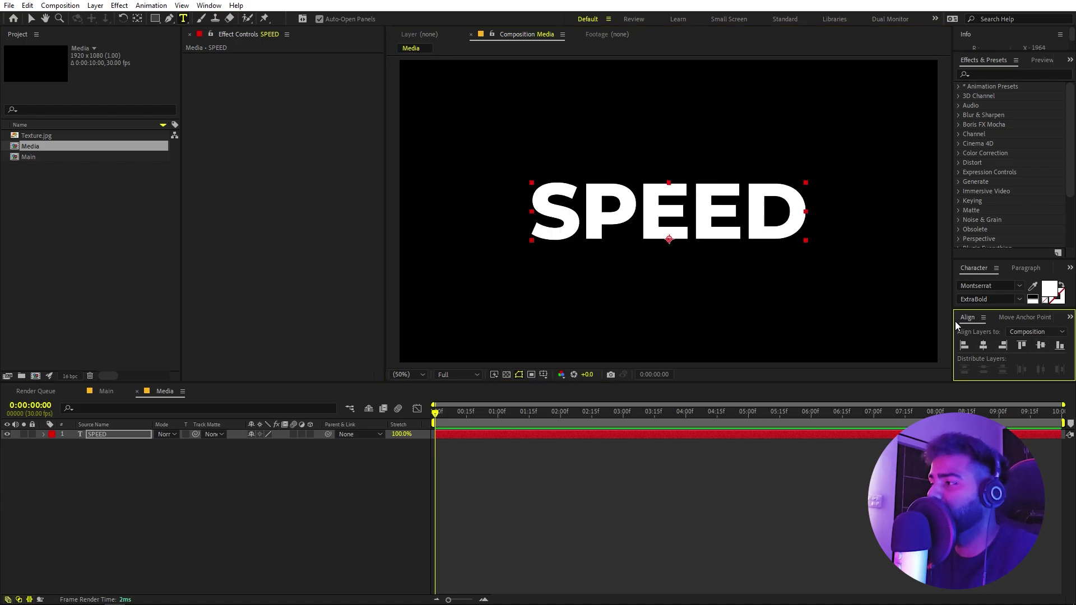
left_click(217, 7)
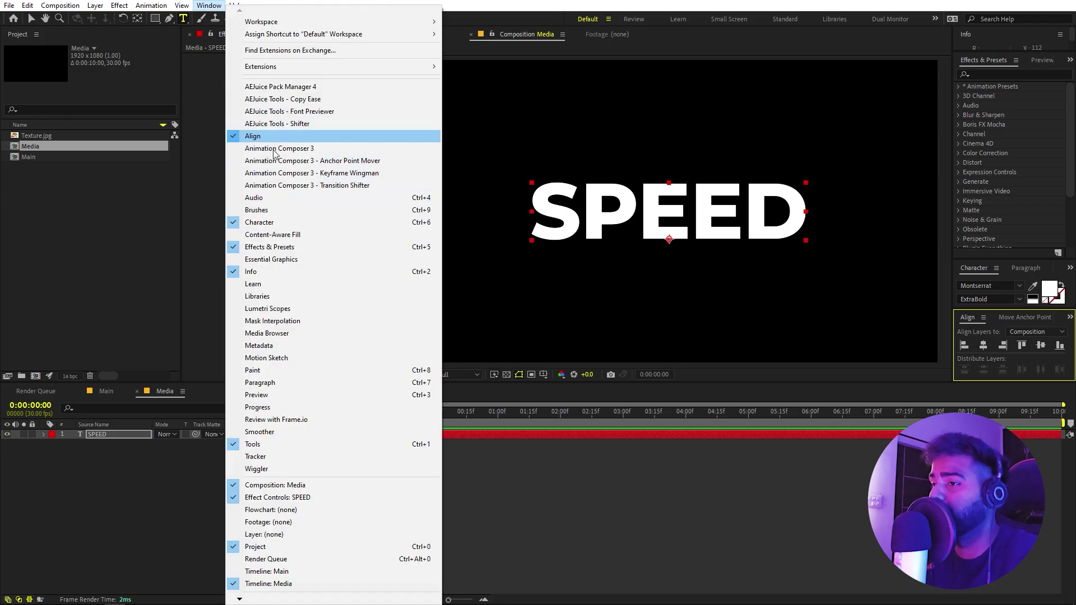
left_click(82, 489)
Move the SPEED layer's anchor point to the centre of the text
left_click(101, 438)
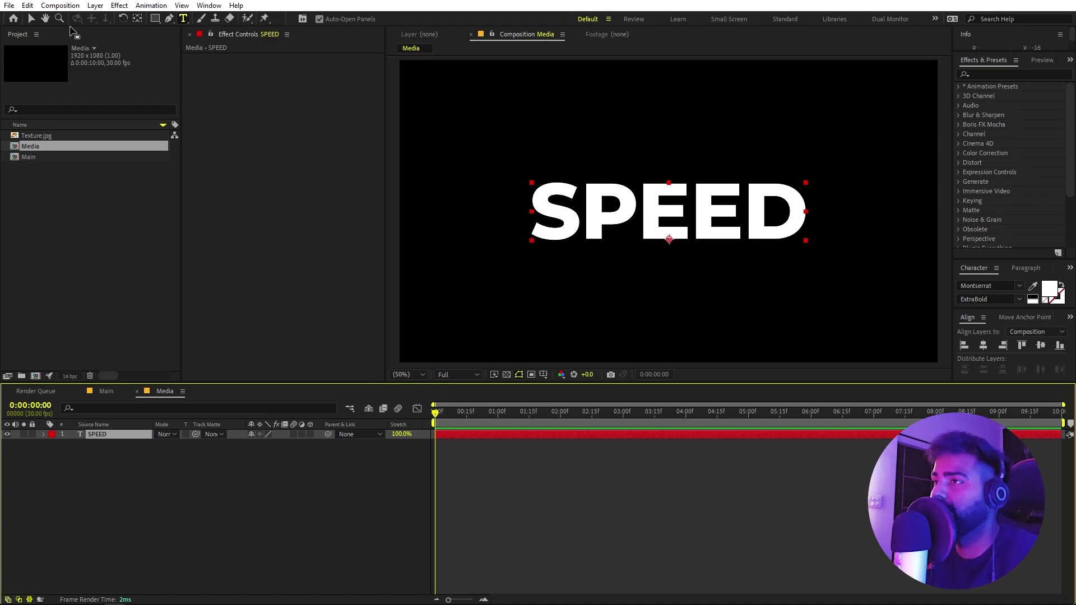
left_click(137, 19)
key("ctrl+alt+Home")
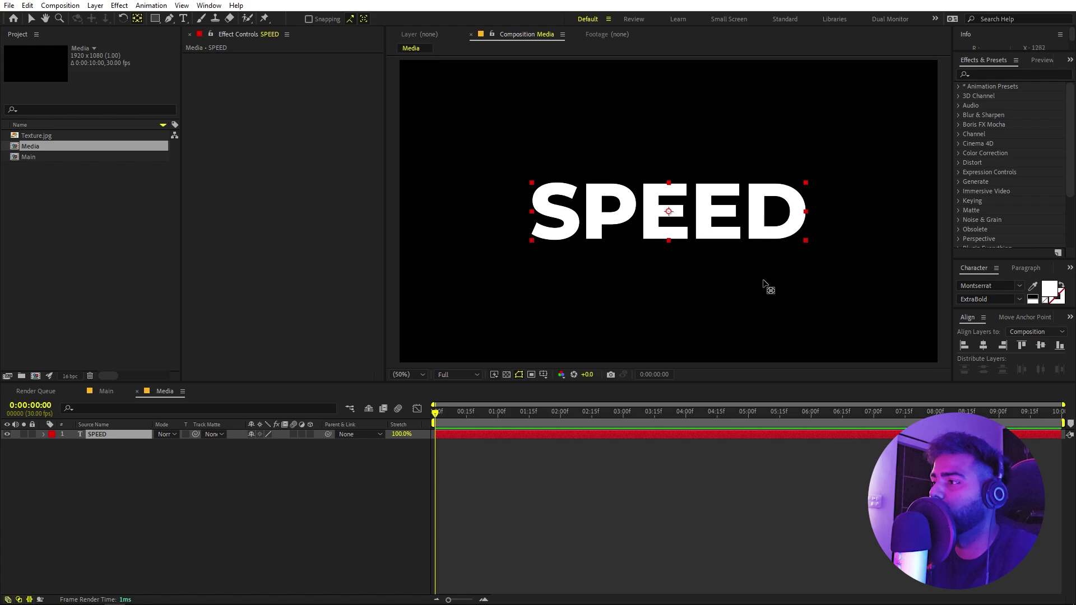
left_click(246, 455)
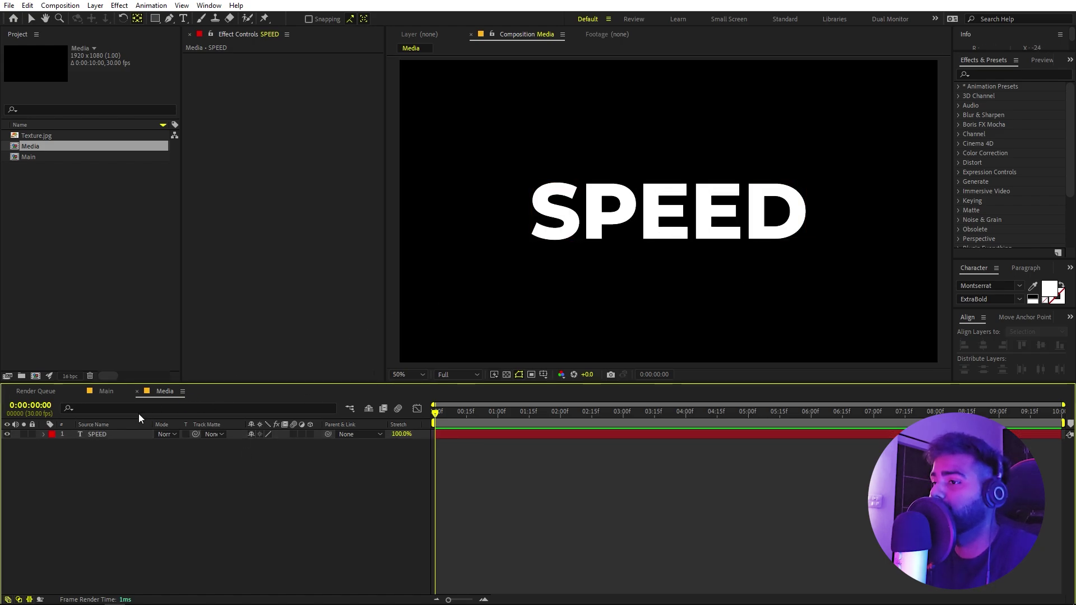
Scale the SPEED text layer down to about 93.6%
left_click(108, 433)
key("s")
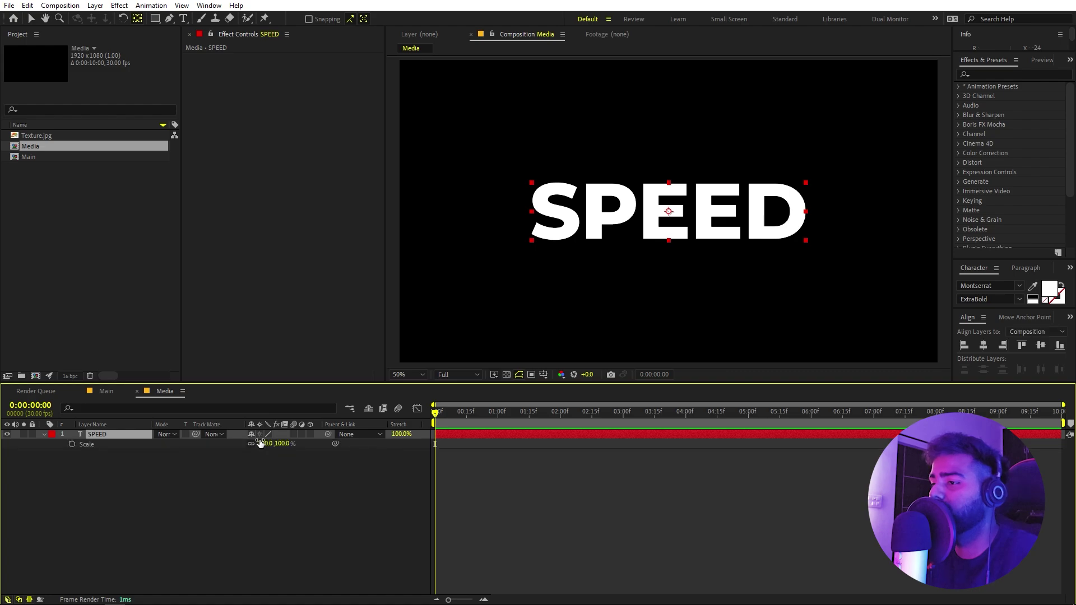
left_click_drag(266, 443, 233, 446)
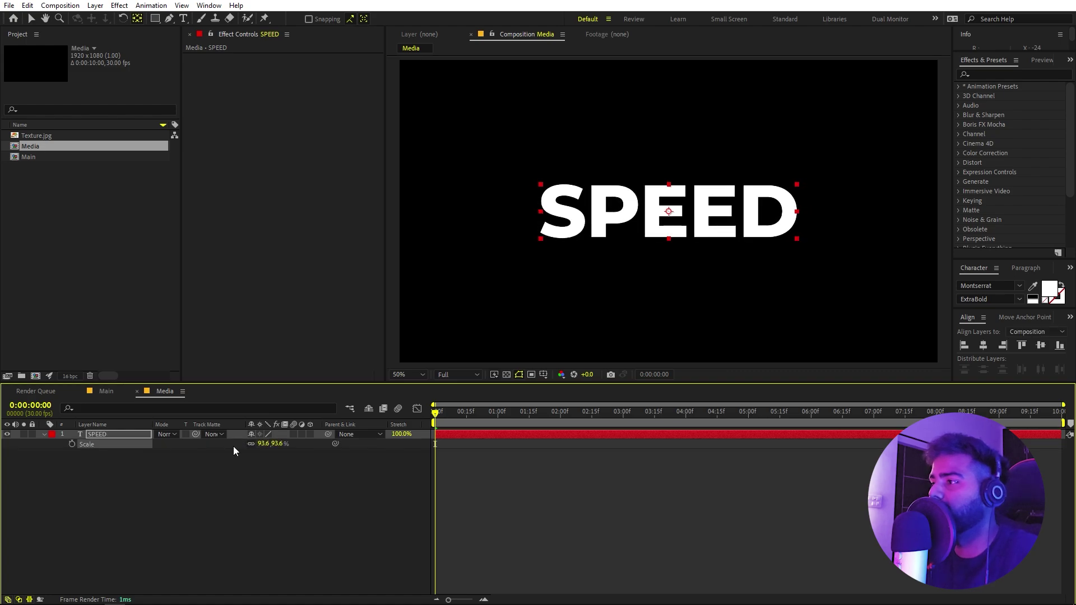
left_click(253, 528)
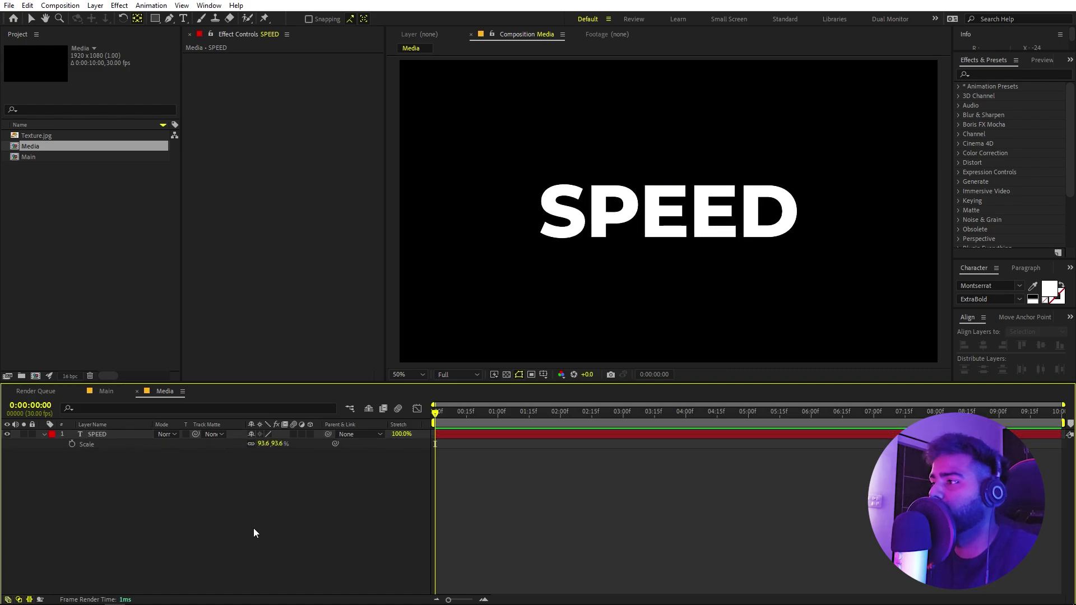
Place the Media composition as a layer in the Main composition
left_click(103, 391)
left_click(100, 271)
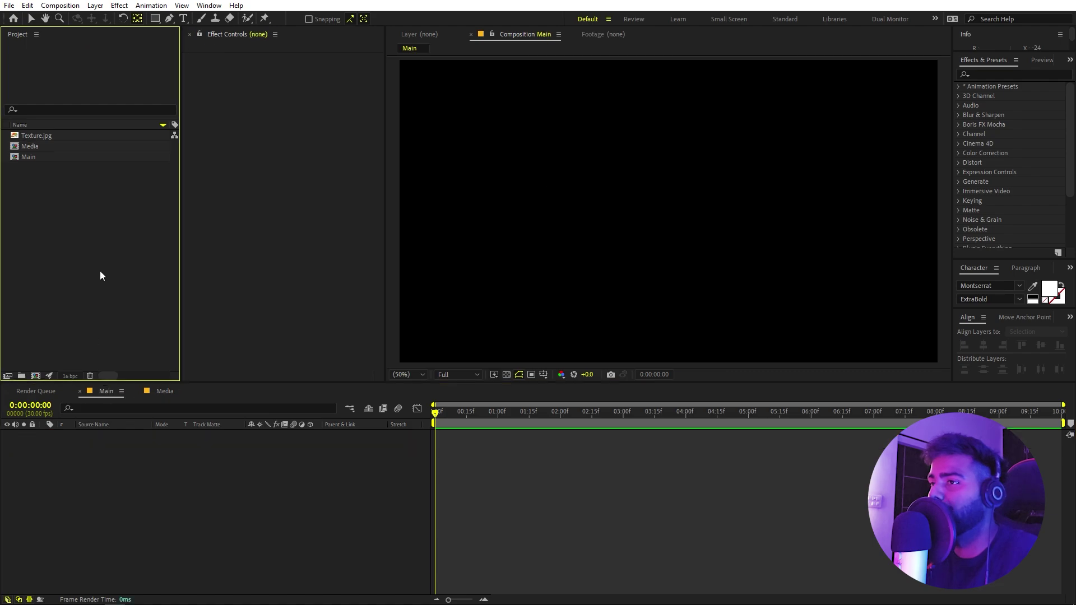
left_click_drag(32, 146, 73, 477)
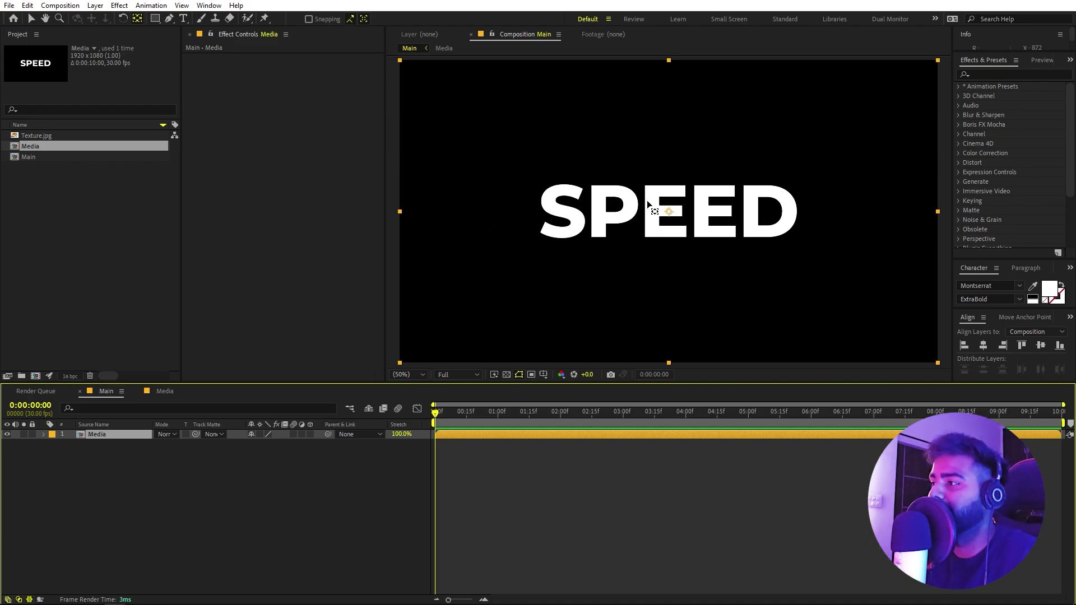
left_click(228, 501)
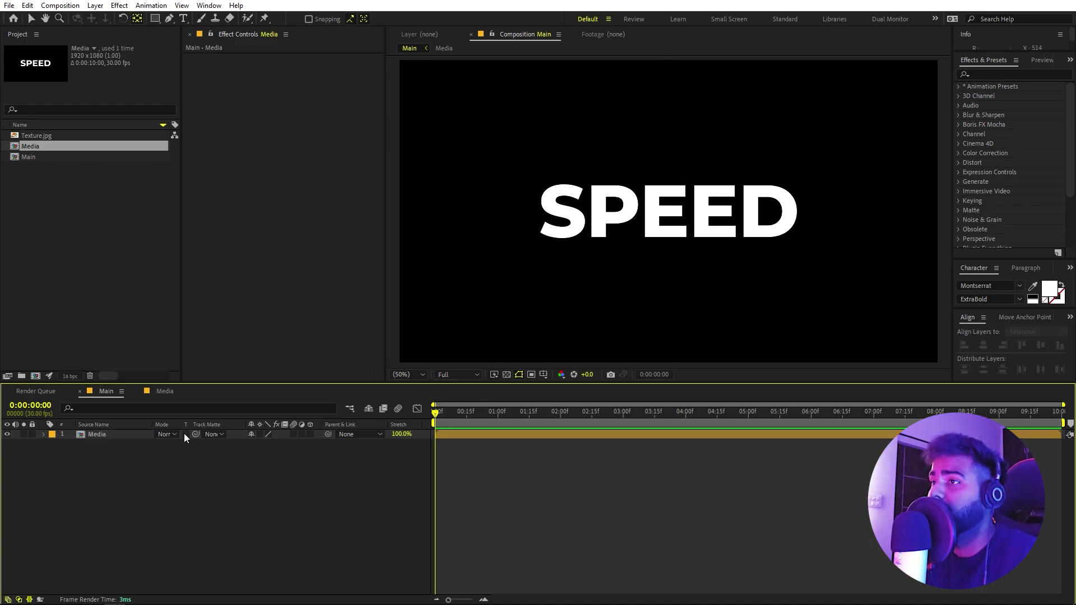
With no layer selected, draw an open five-point zigzag Pen path across the upper part of the SPEED text, extending past both ends
left_click(177, 72)
left_click(170, 19)
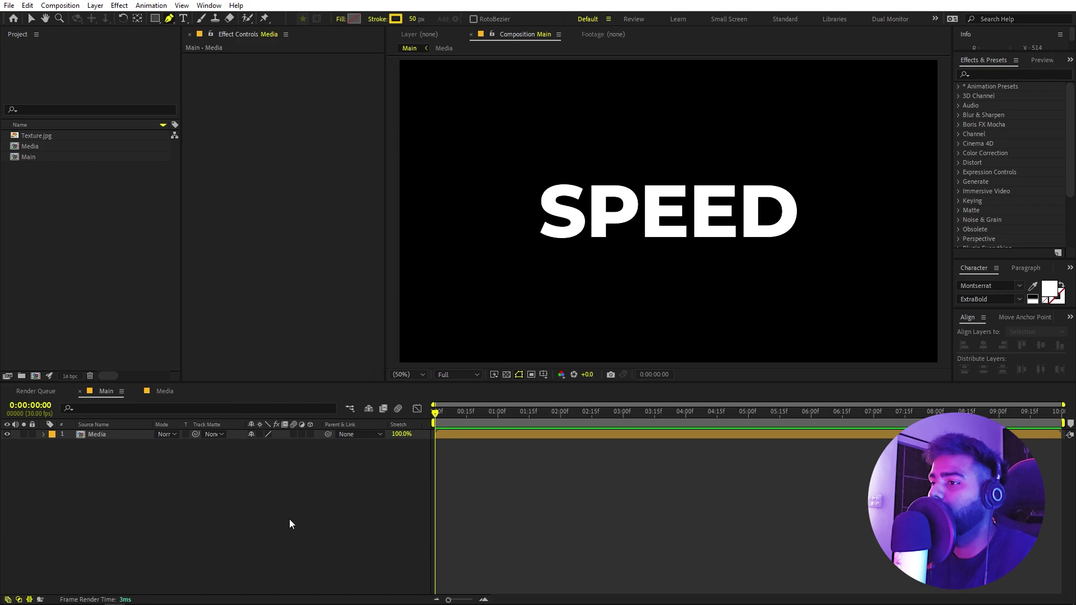
left_click(172, 529)
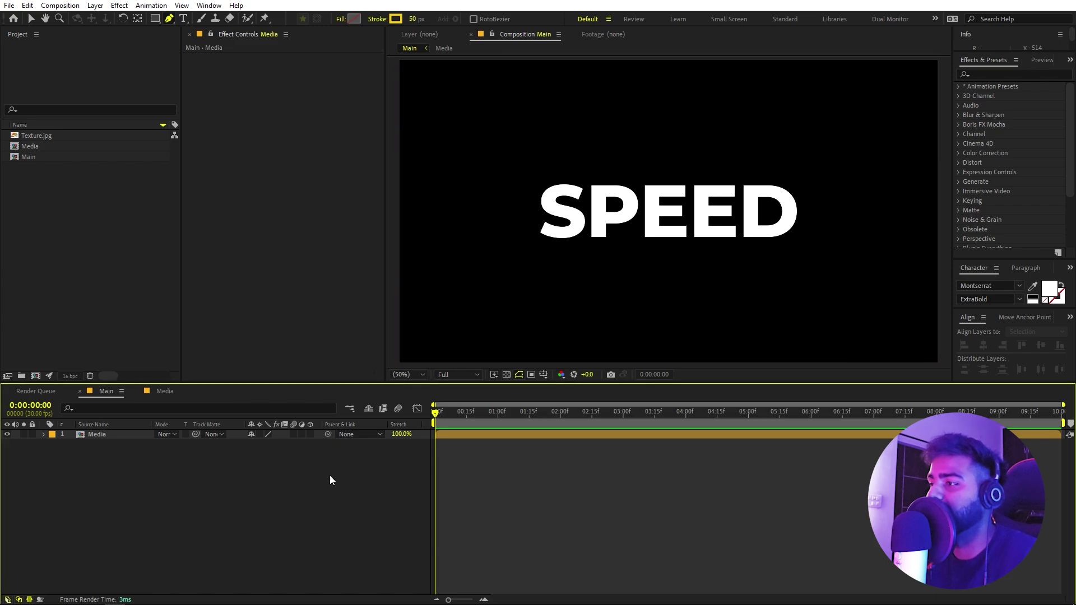
left_click(513, 208)
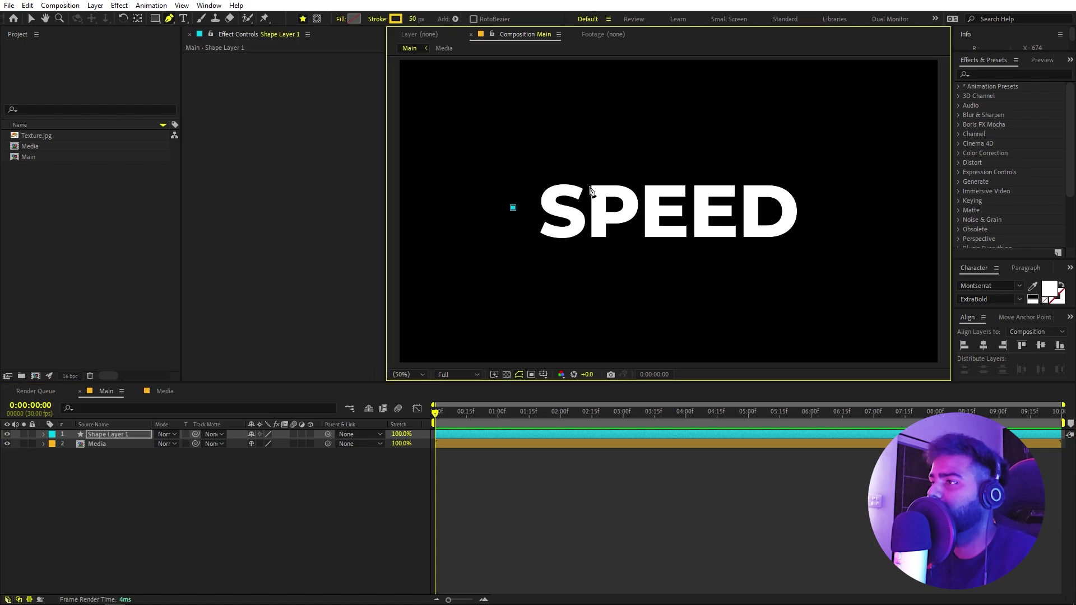
left_click(609, 185)
left_click(656, 207)
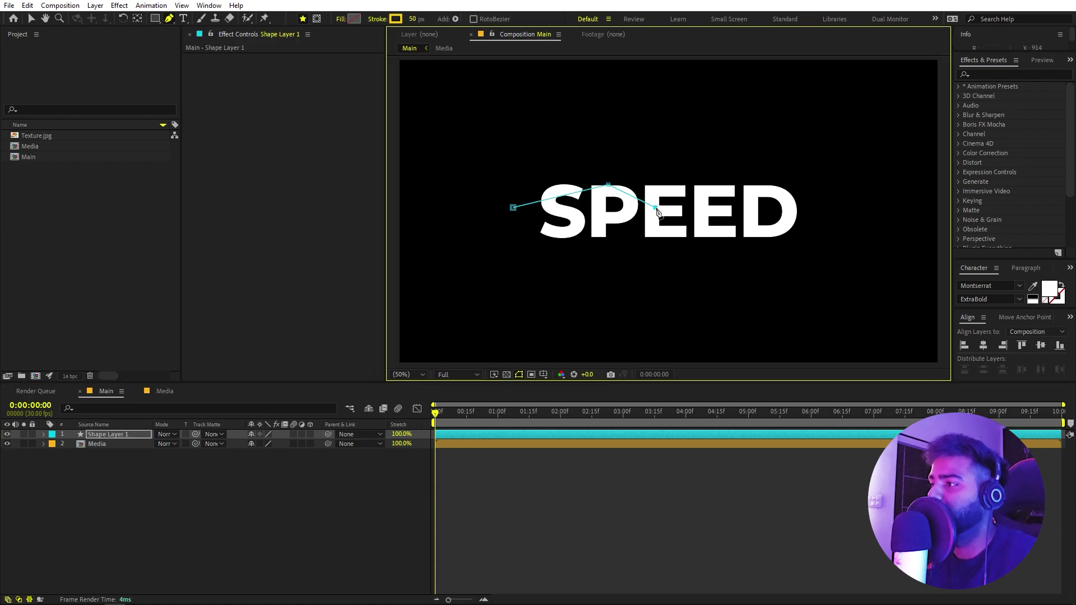
left_click(720, 182)
left_click(794, 203)
left_click_drag(795, 205, 826, 207)
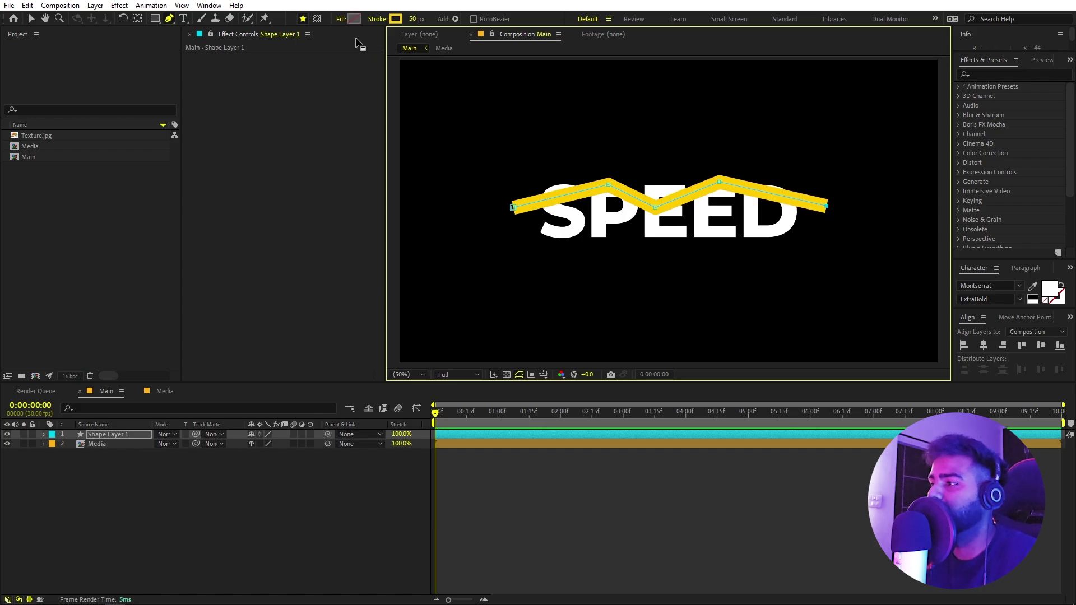
Set the path's fill to None and its stroke colour to blue 0072FF
left_click(343, 19)
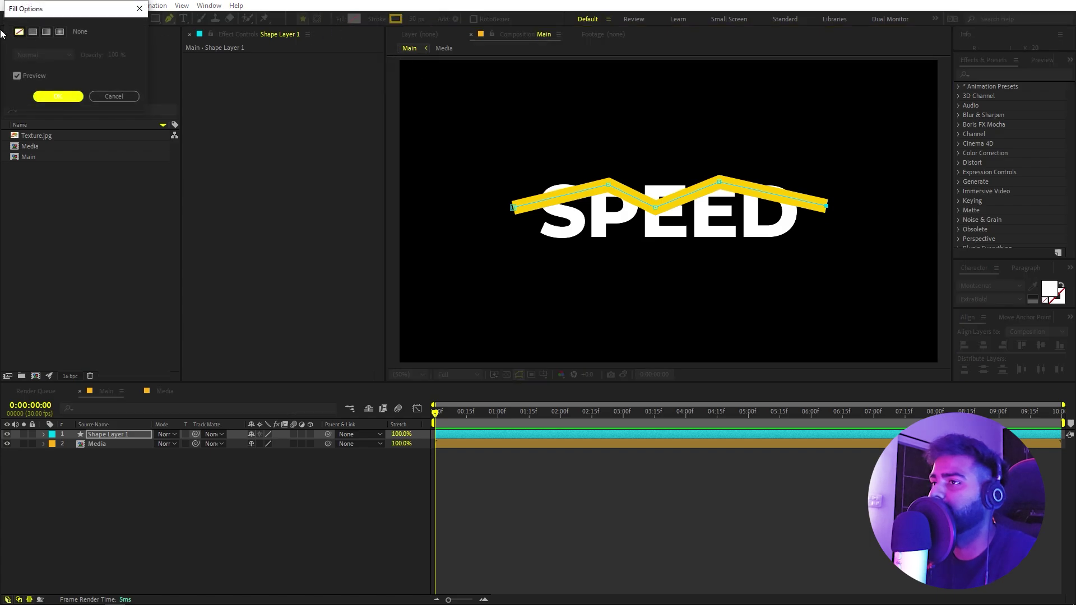
key("Return")
left_click(396, 18)
left_click_drag(200, 329, 205, 344)
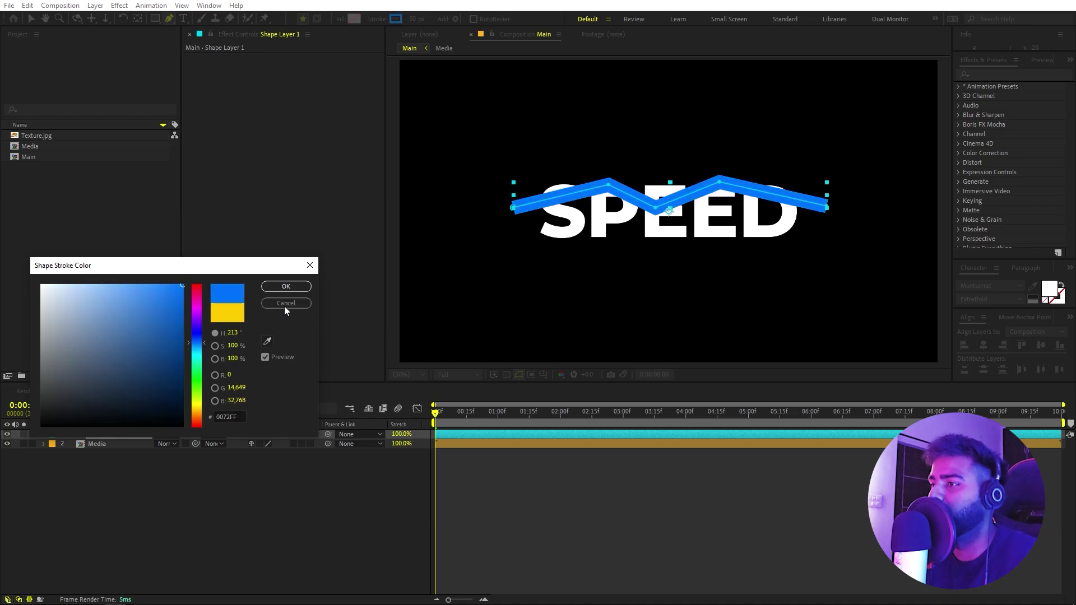
left_click(286, 286)
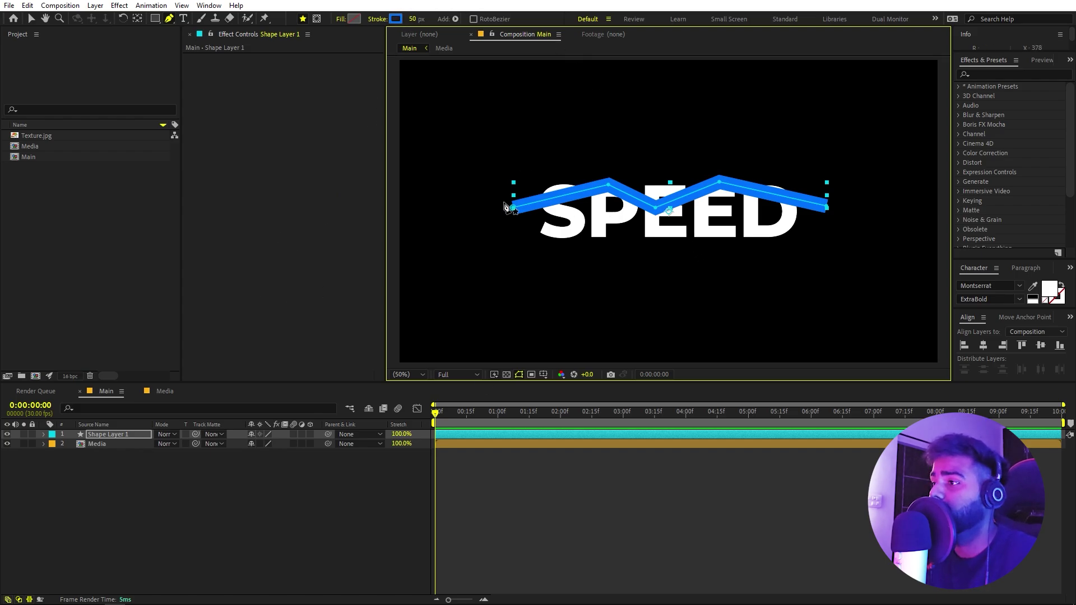
Add a Zig Zag operator to the contents of the blue path's shape layer
left_click(44, 435)
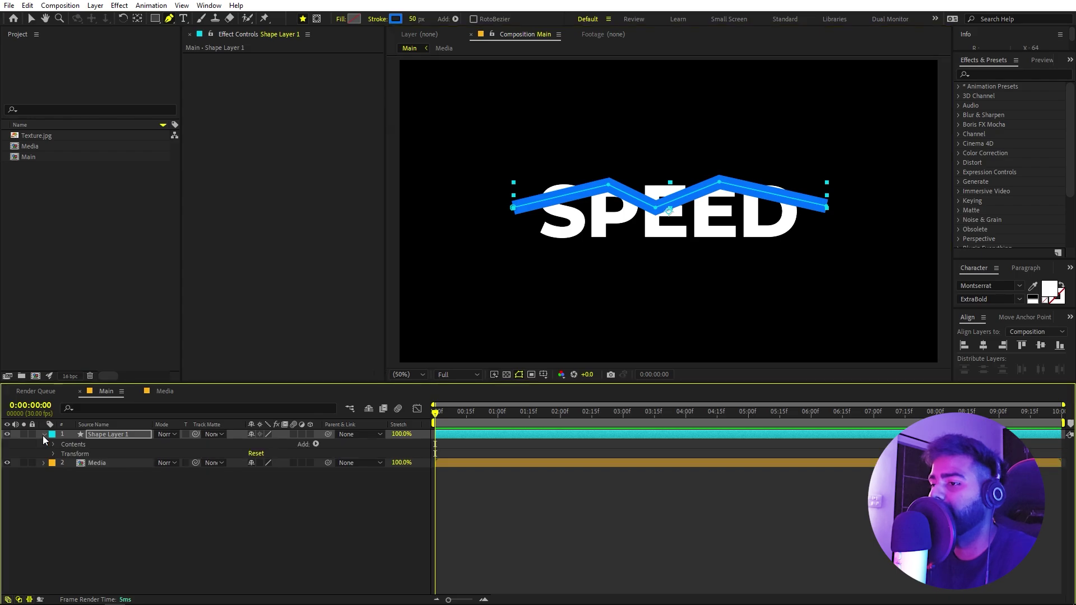
left_click(316, 444)
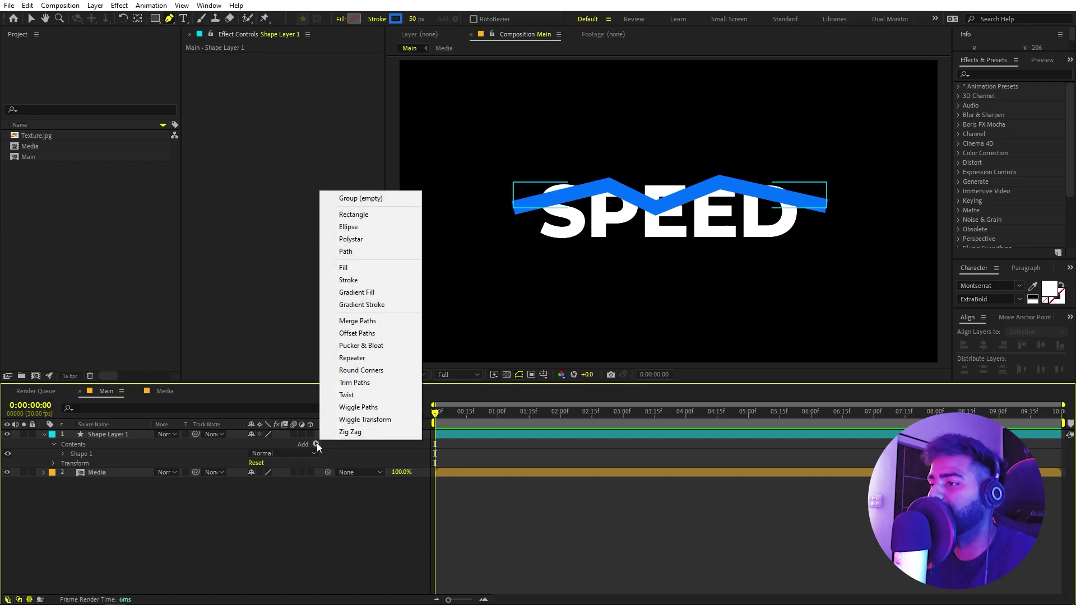
left_click(351, 433)
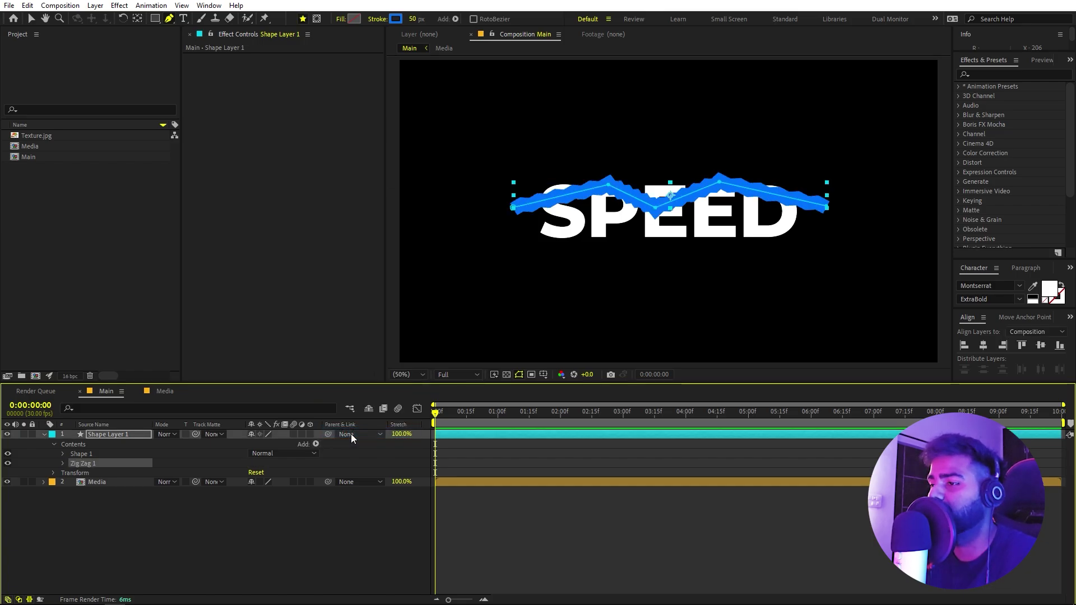
Add a Wiggle Paths operator to the contents of the blue path's shape layer and reveal its settings
key("F2")
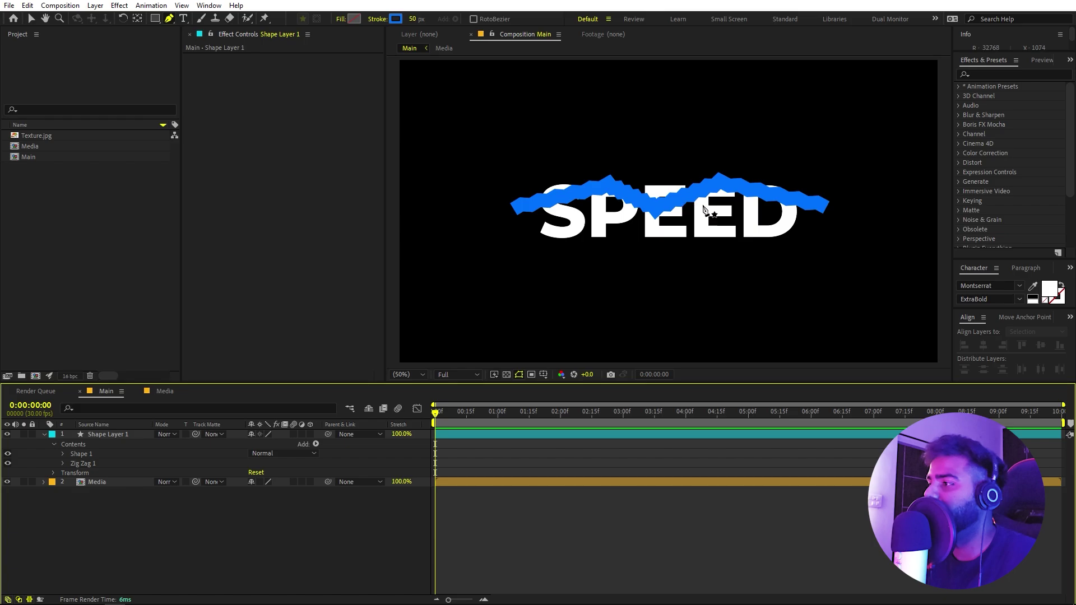
left_click(315, 445)
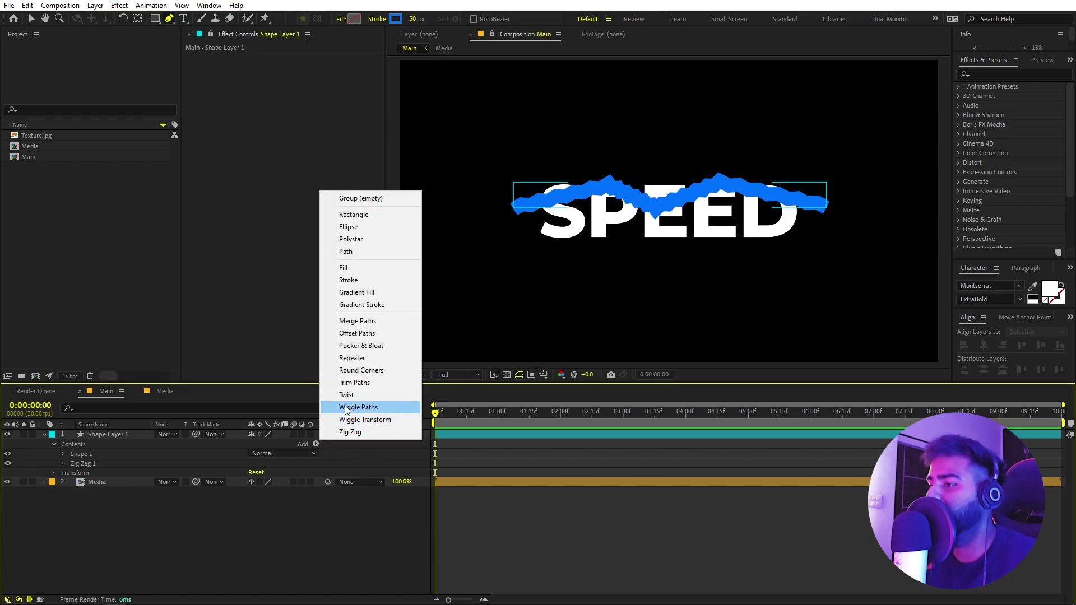
left_click(348, 409)
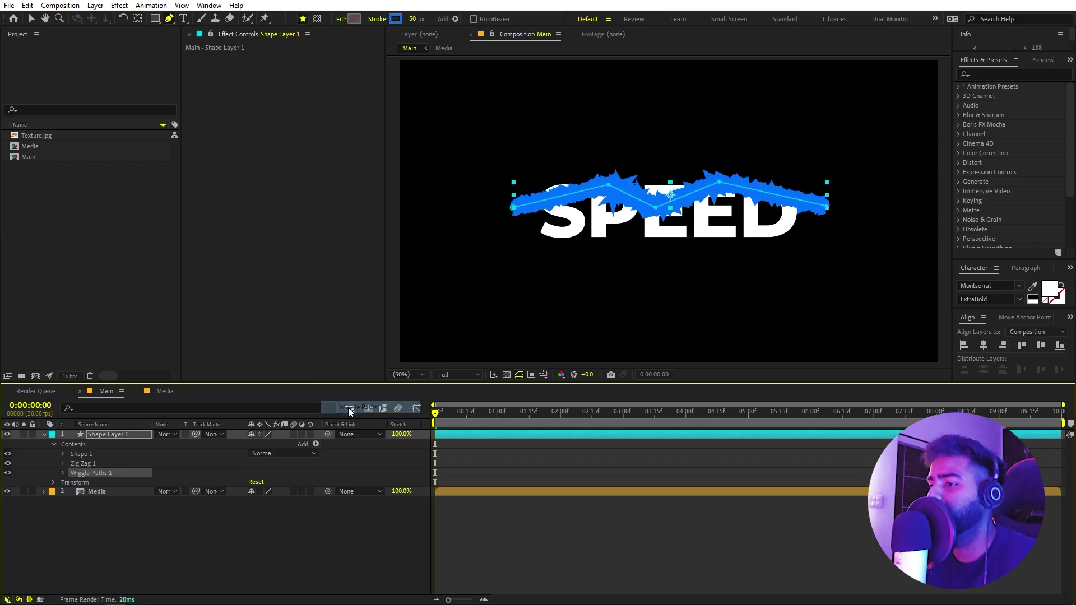
left_click(63, 474)
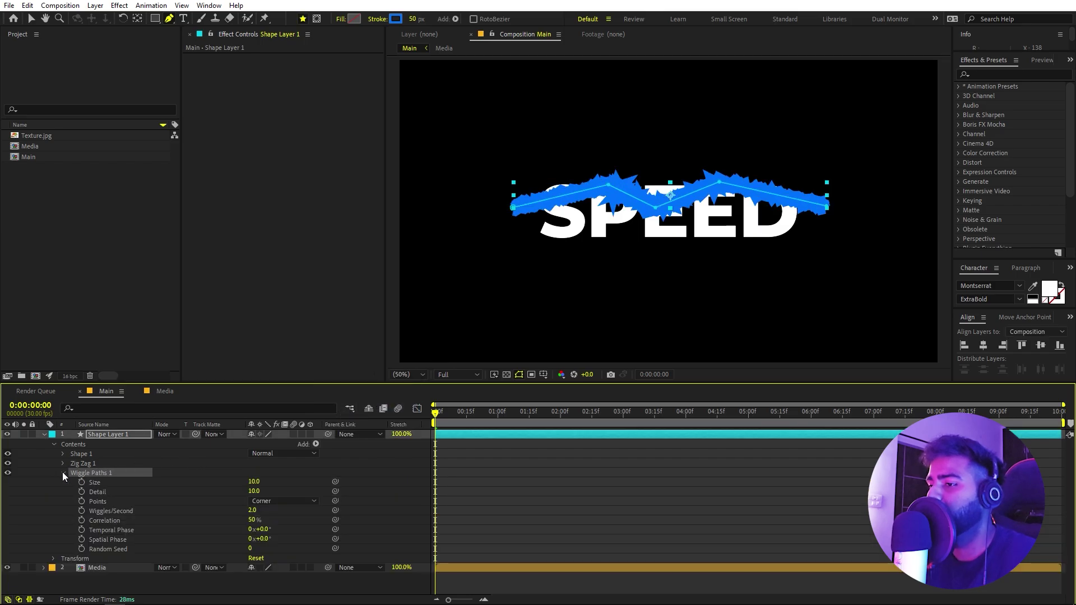
left_click(48, 503)
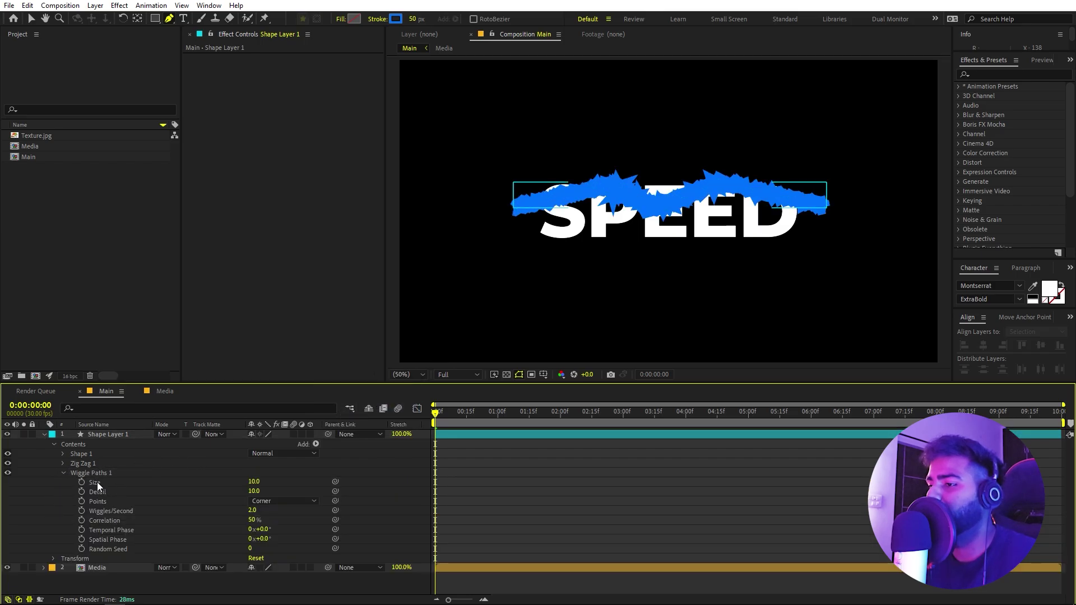
Set the Wiggle Paths Size to 30 and Detail to 1, and preview the animation
left_click_drag(263, 485, 274, 489)
left_click(254, 482)
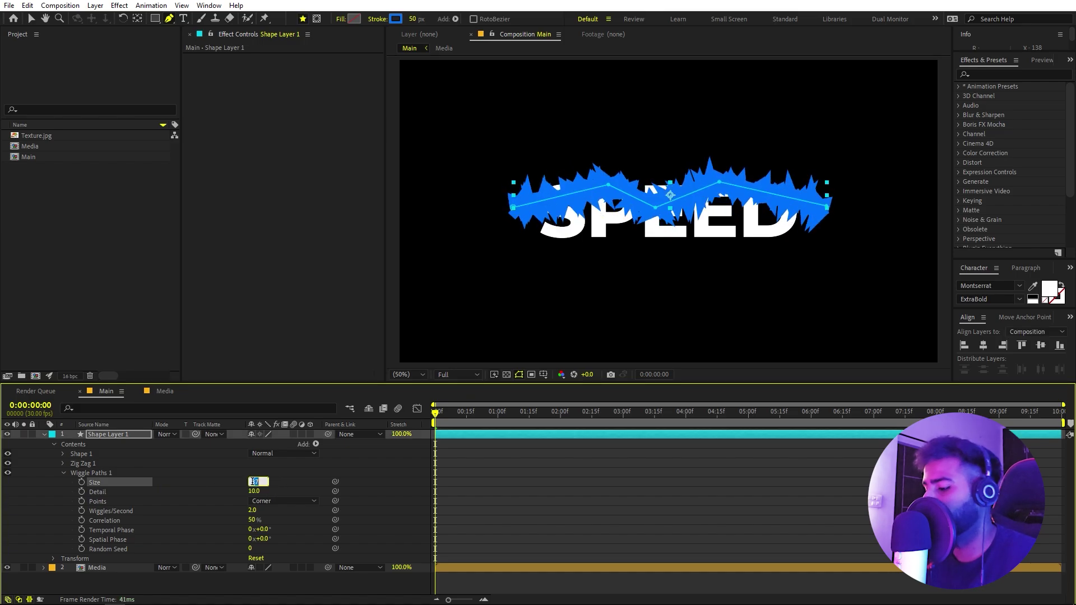
key("Return")
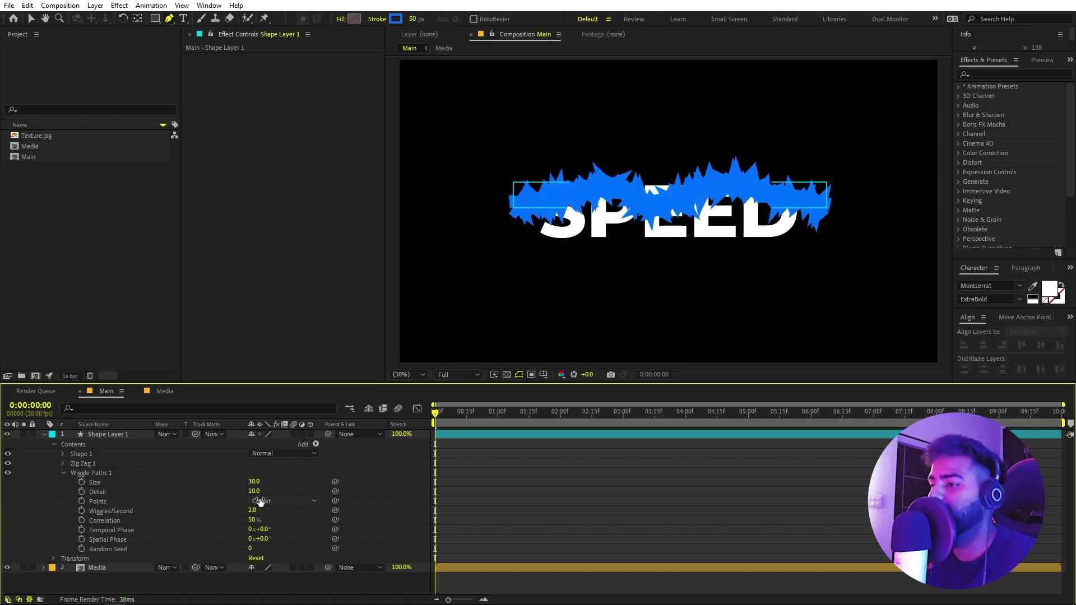
left_click_drag(255, 492, 251, 493)
left_click(252, 492)
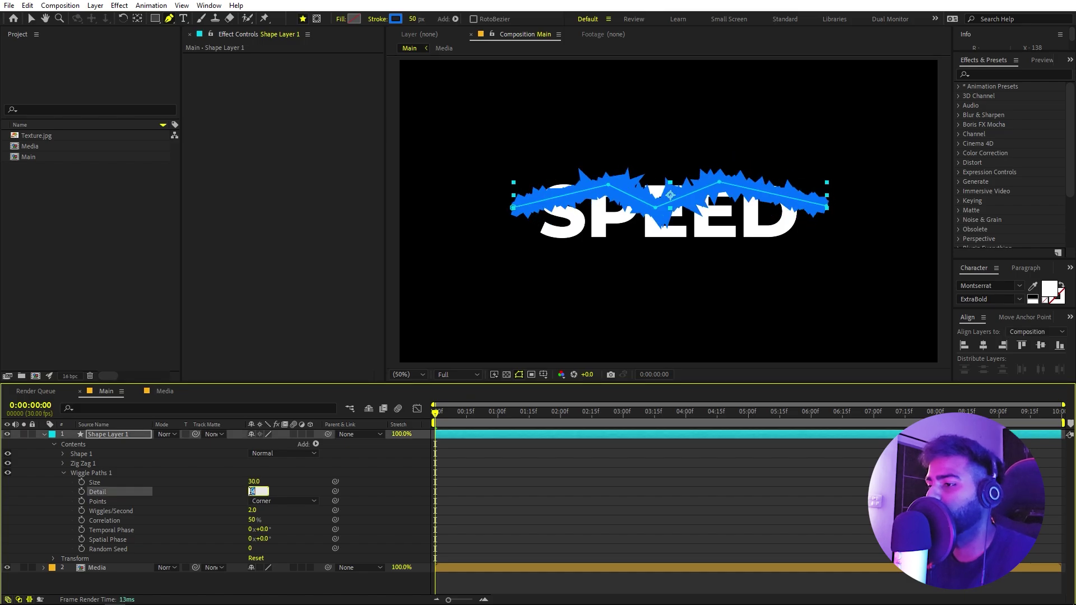
type("1")
key("Return")
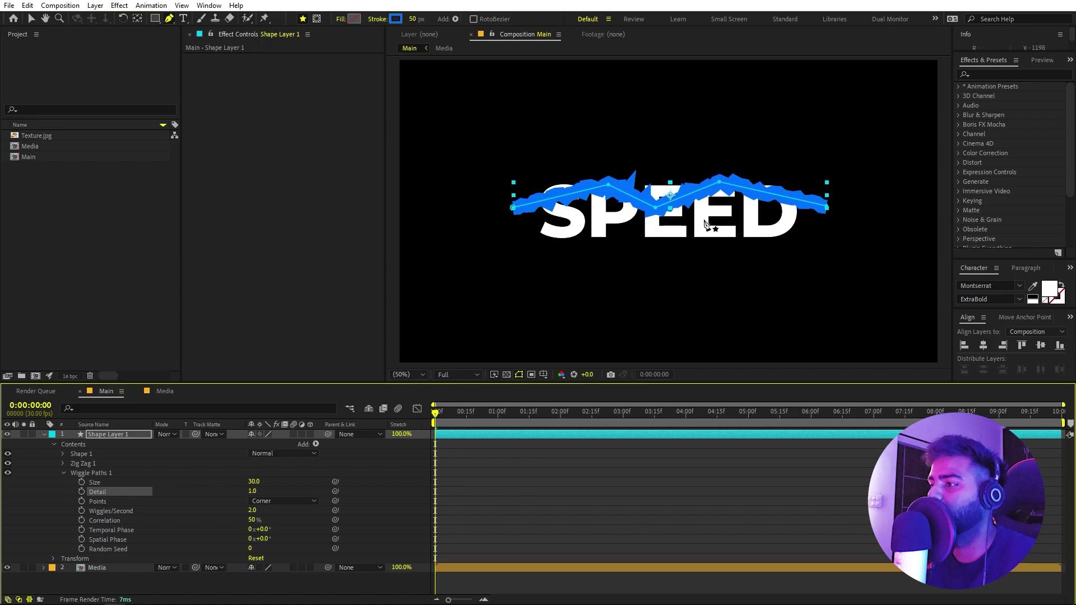
left_click(516, 490)
key("space")
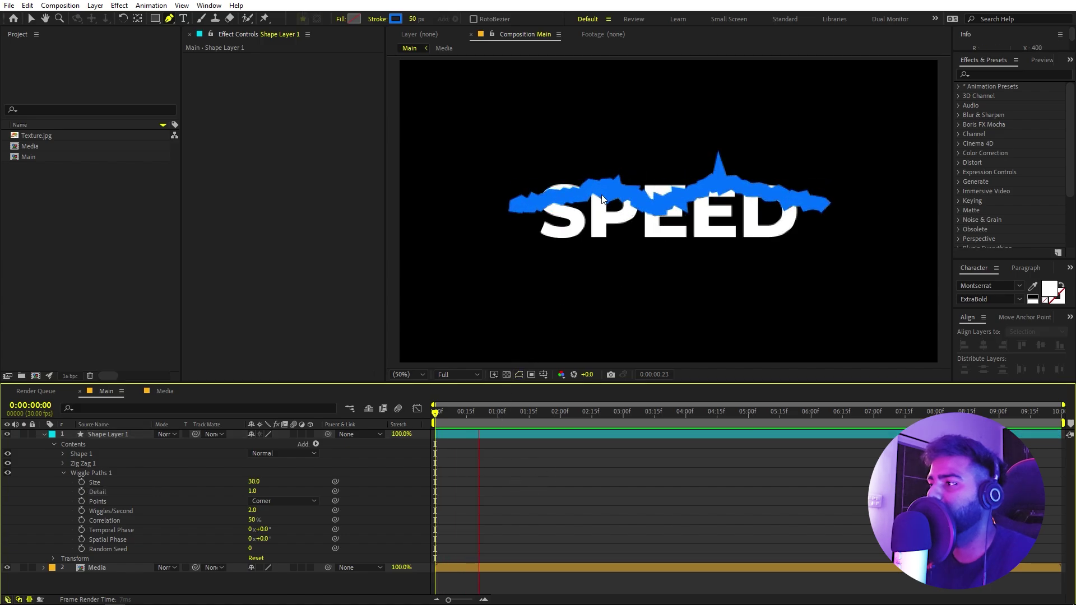
key("space")
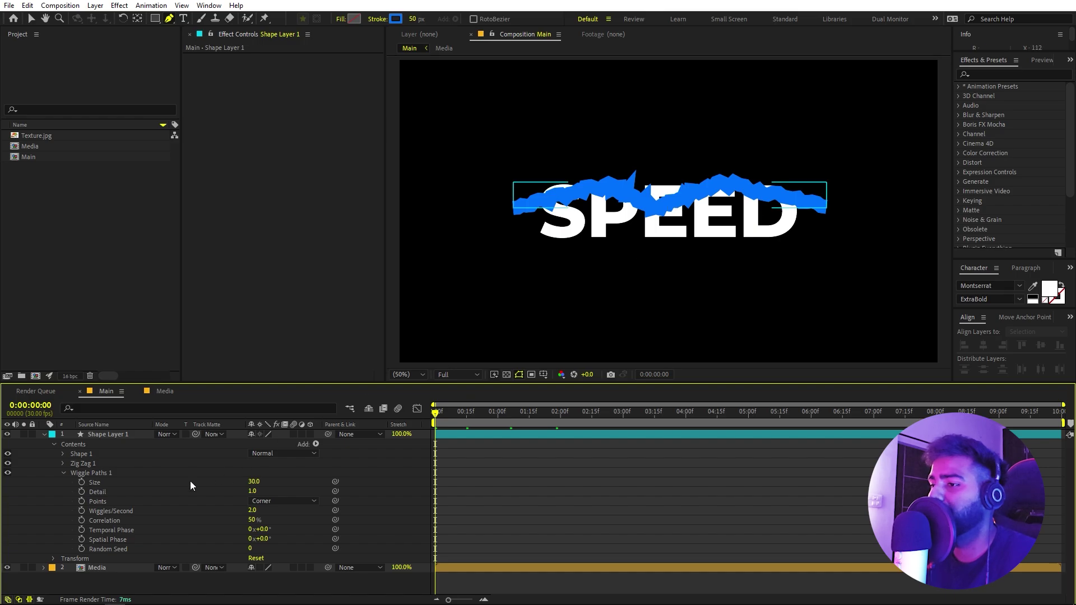
Set Wiggles/Second of the Wiggle Paths operator to 750 and preview the faster jitter
left_click(255, 511)
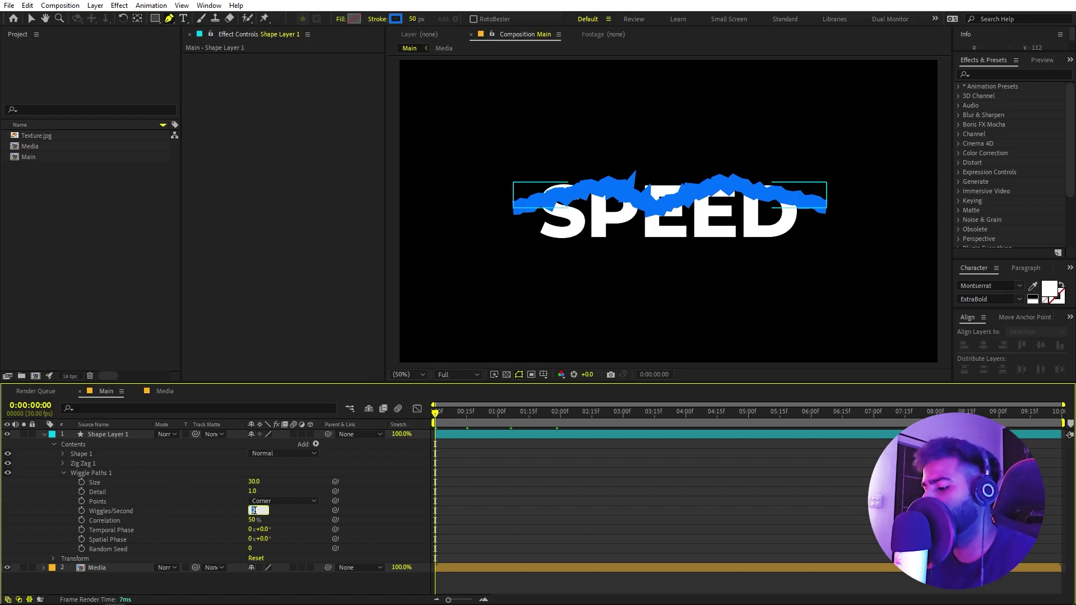
type("75")
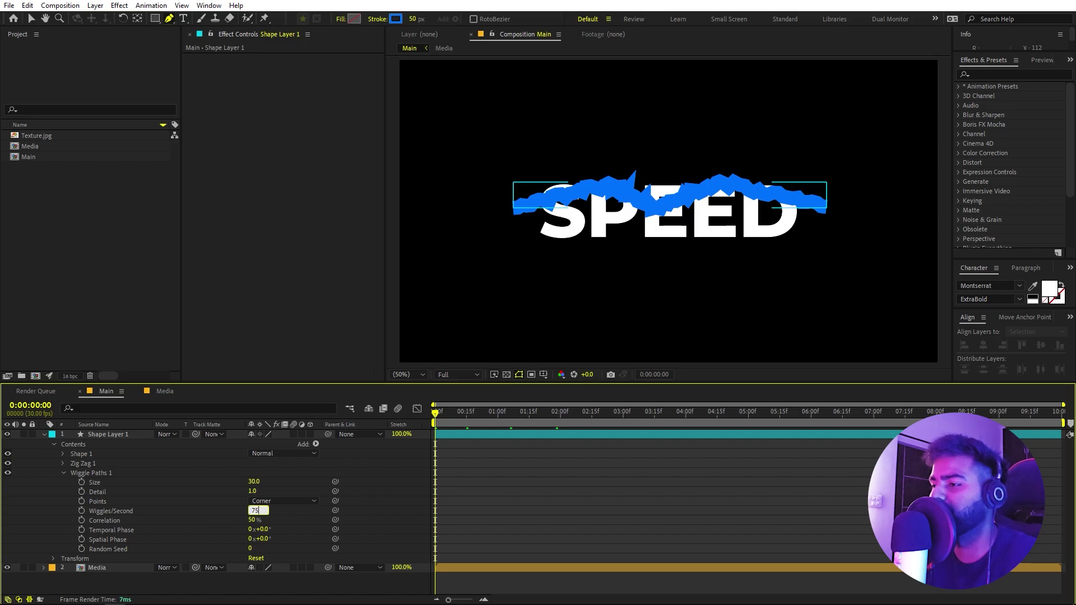
type("0")
key("Return")
left_click(639, 505)
key("space")
key("space")
left_click(695, 208)
left_click(480, 428)
left_click(477, 430)
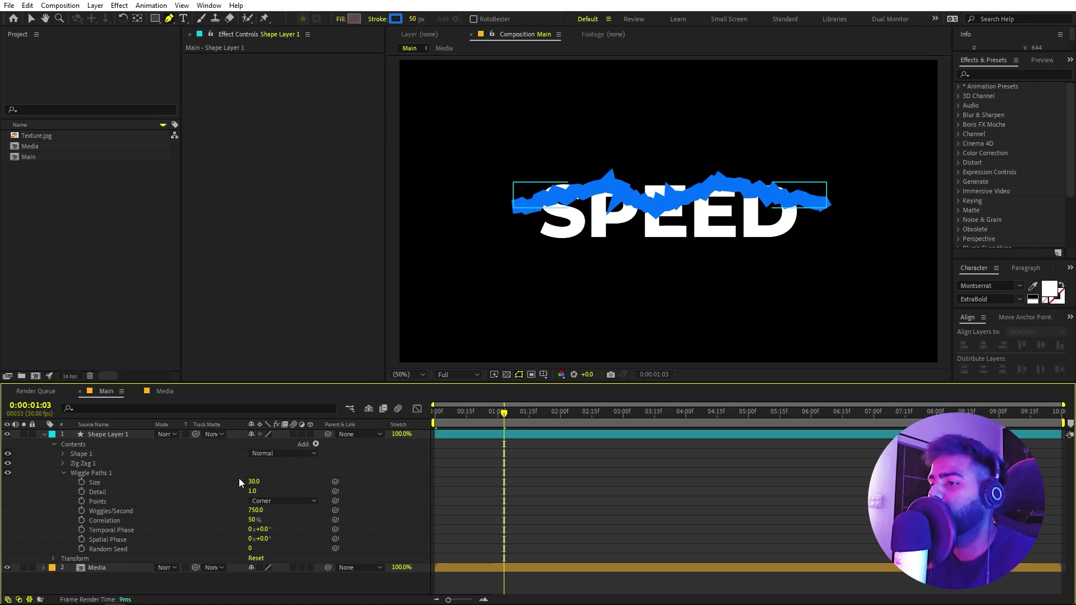
Try a Wiggle Paths Size of 75 and check the stroke at another frame
left_click_drag(255, 482, 291, 490)
left_click(450, 436)
key("space")
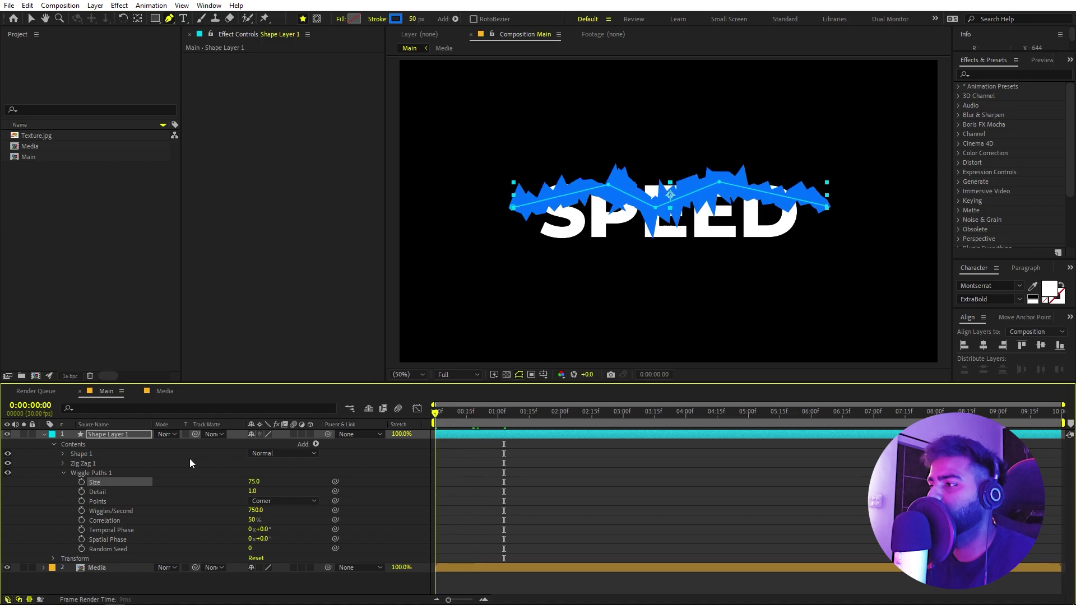
left_click(481, 425)
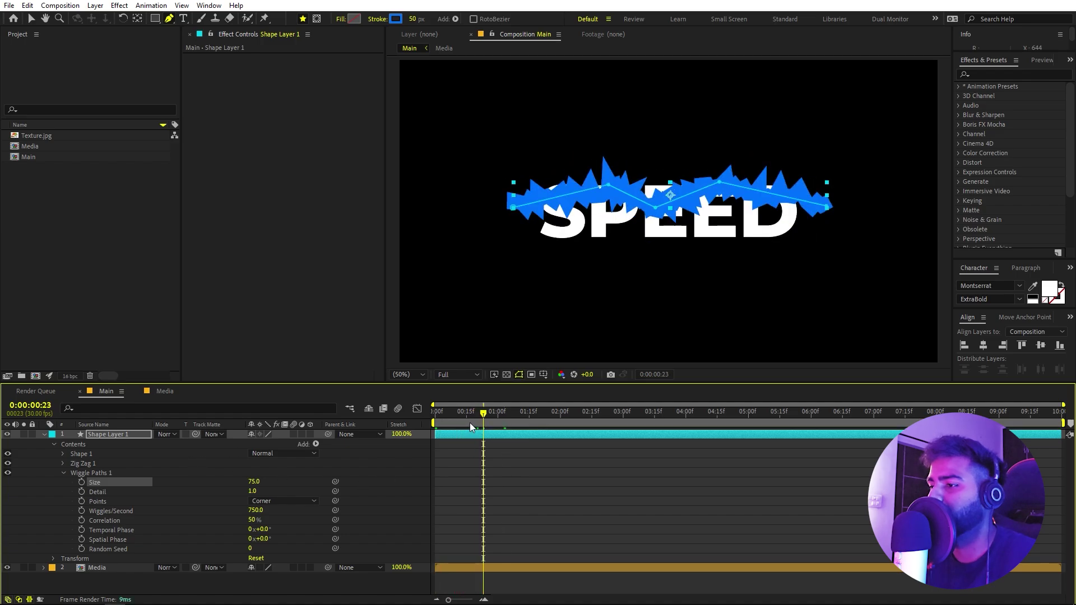
Set the Wiggle Paths Size to 40 and Correlation to 0%, and return to the first frame
mouse_move(254, 481)
left_mouse_down()
mouse_move(267, 482)
mouse_move(255, 482)
left_mouse_up()
left_click(255, 481)
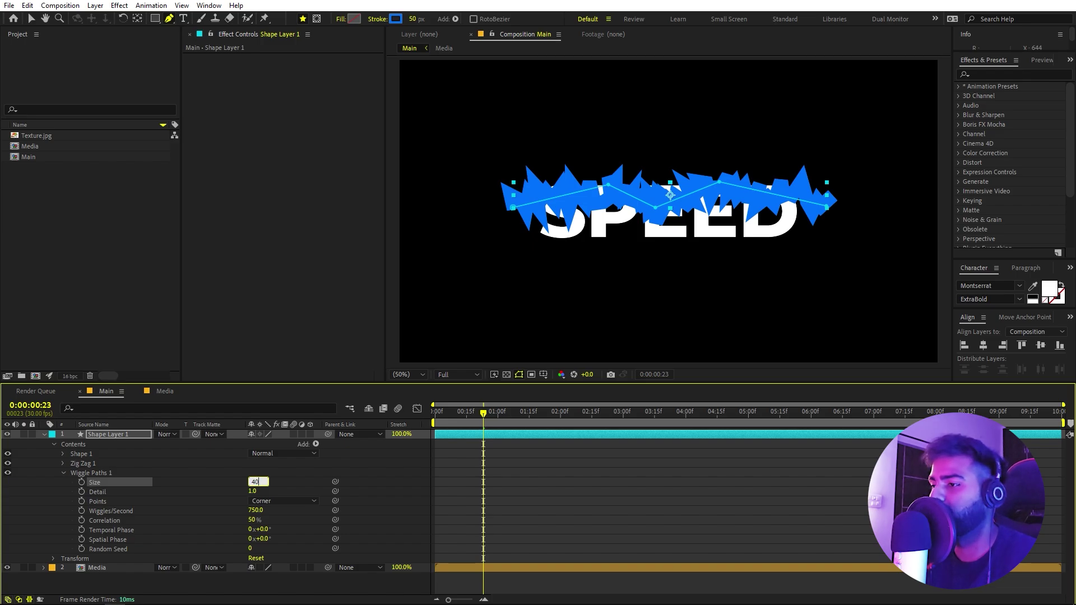
left_click(510, 504)
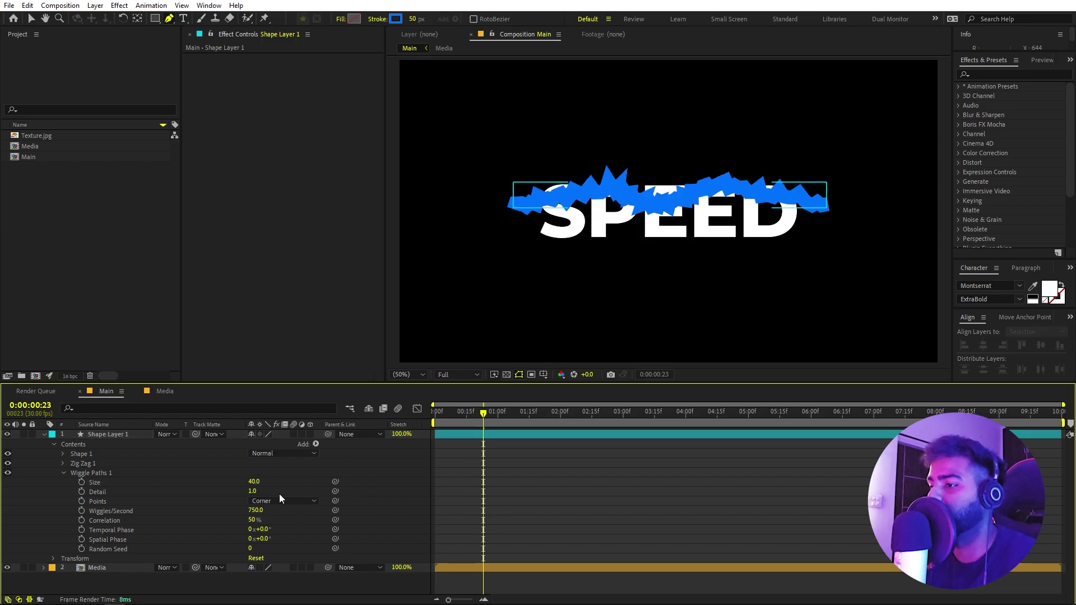
left_click_drag(251, 520, 219, 520)
key("Home")
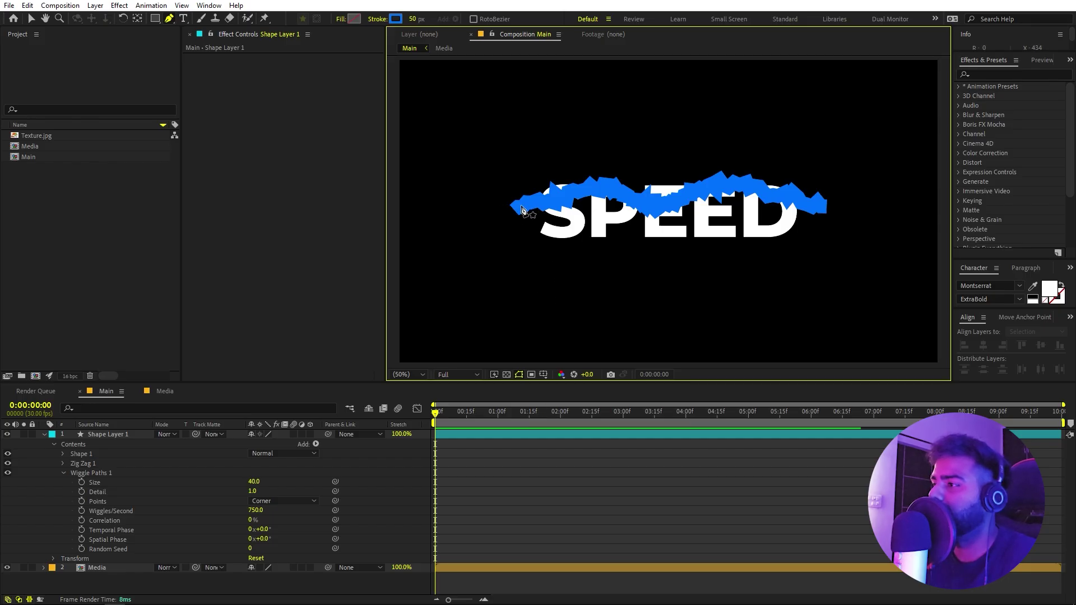
Taper the blue stroke with Start Length and End Length both at 100%, and preview the animation
left_click(149, 455)
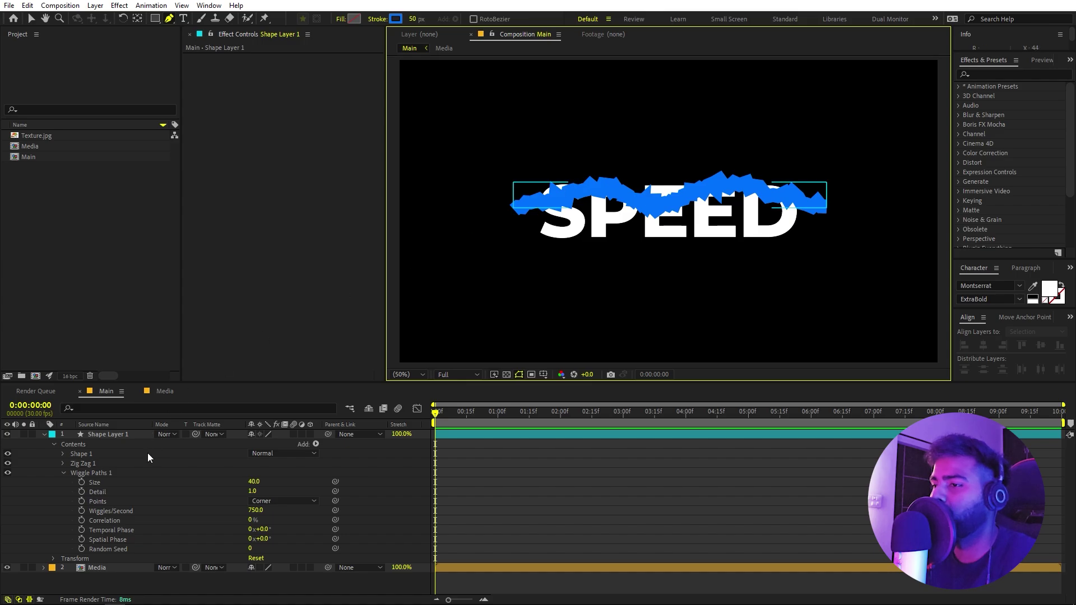
left_click(59, 474)
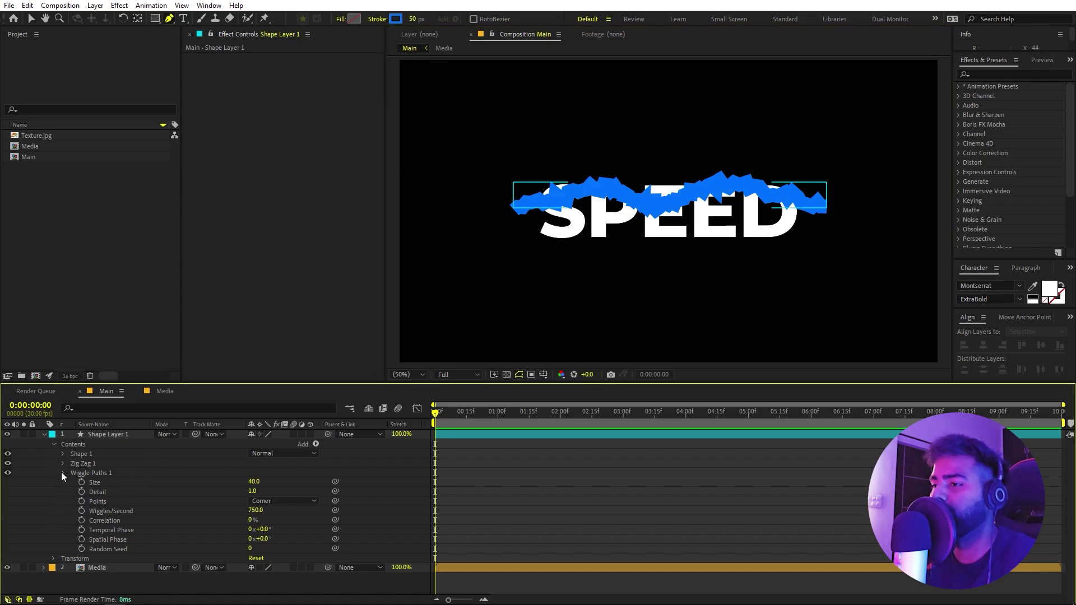
left_click(63, 455)
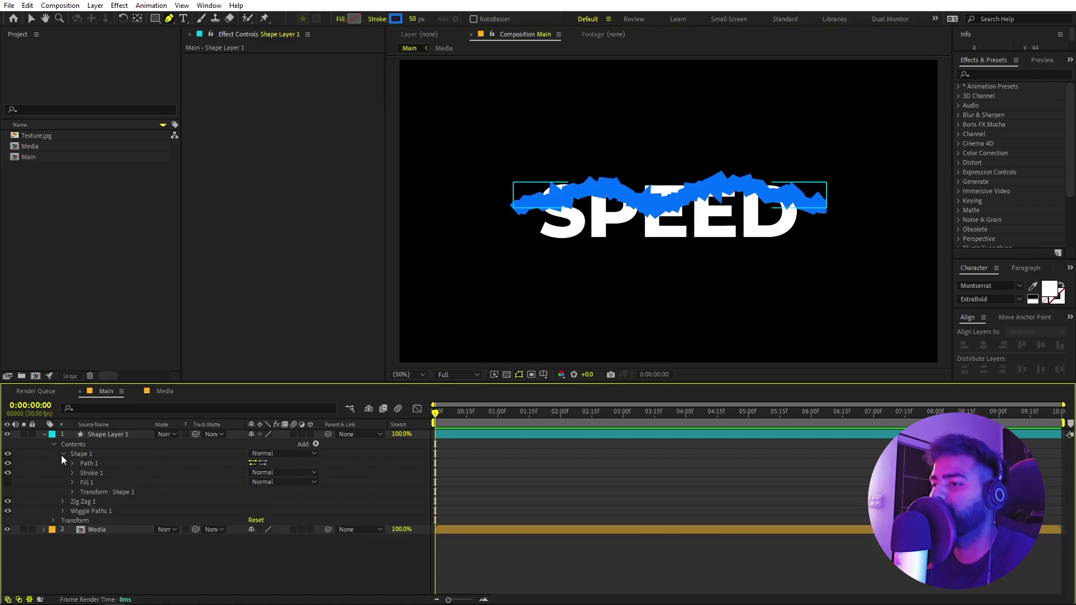
left_click(83, 476)
left_click(71, 474)
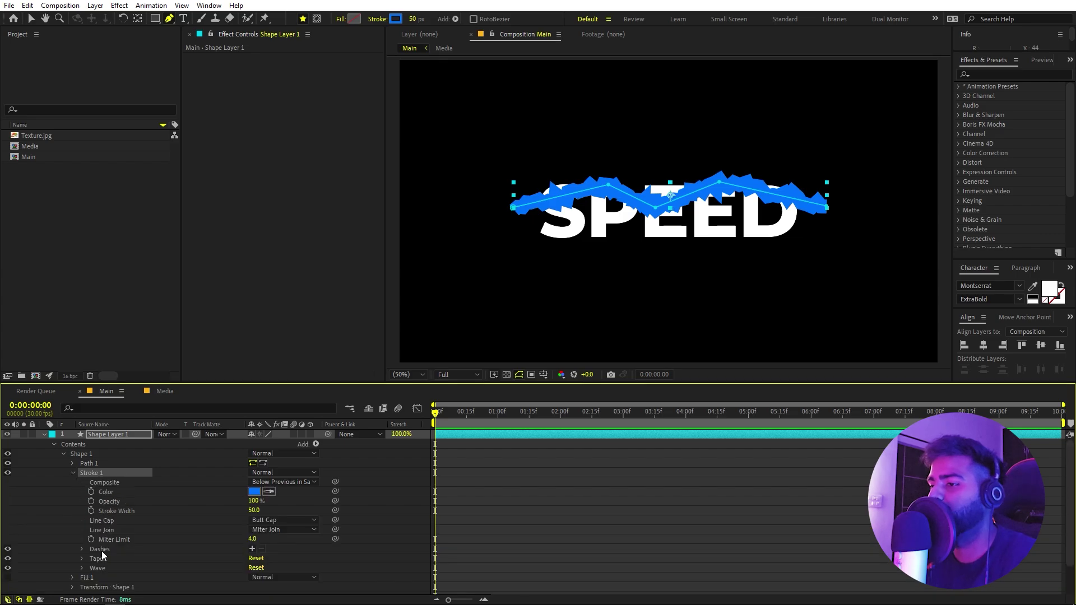
left_click(81, 559)
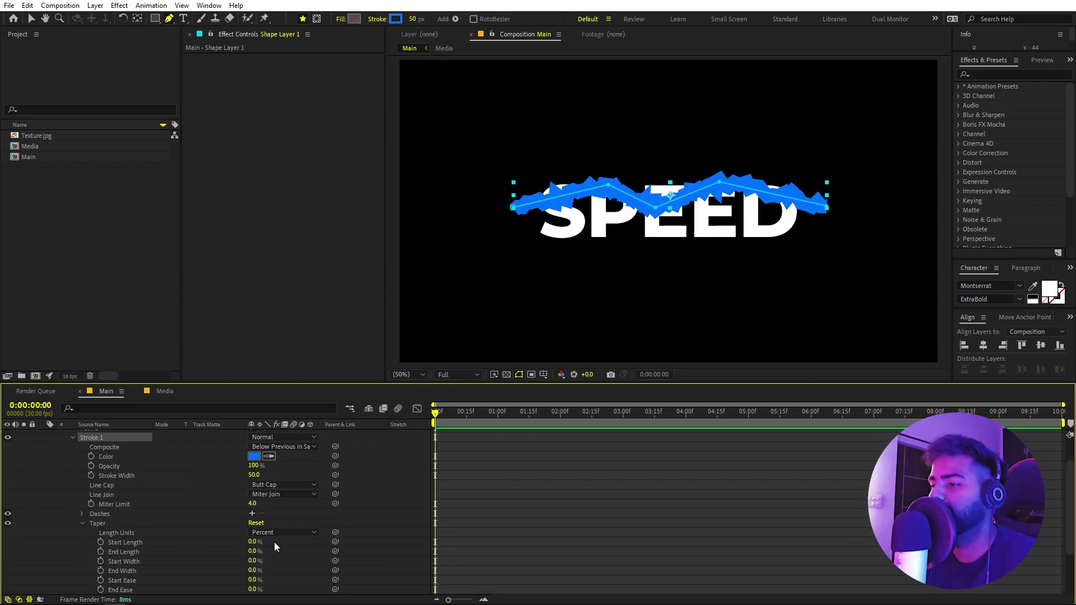
left_click_drag(258, 543, 447, 543)
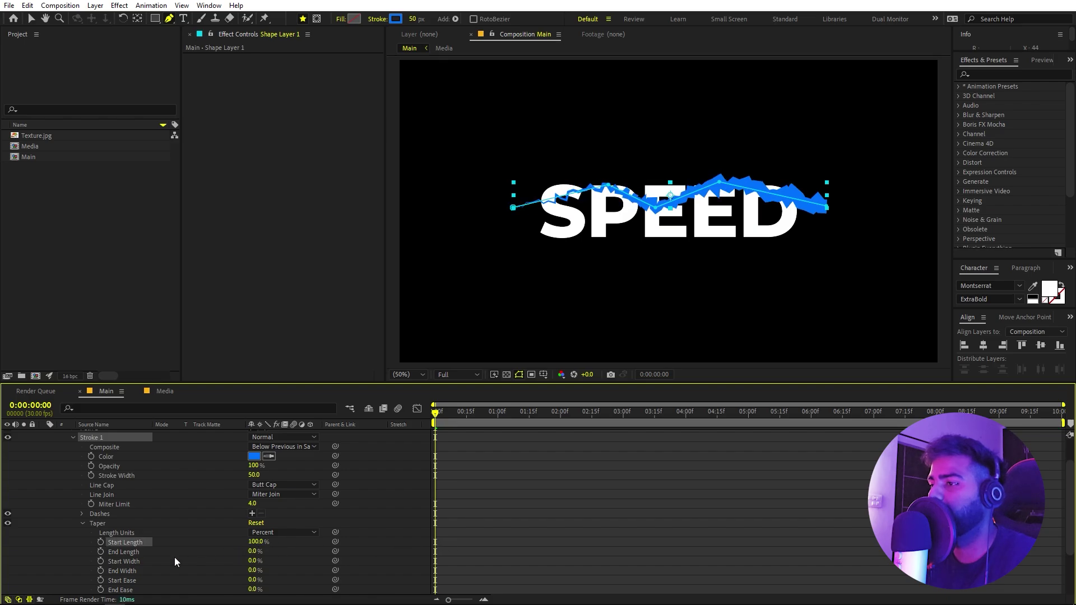
left_click_drag(251, 552, 443, 552)
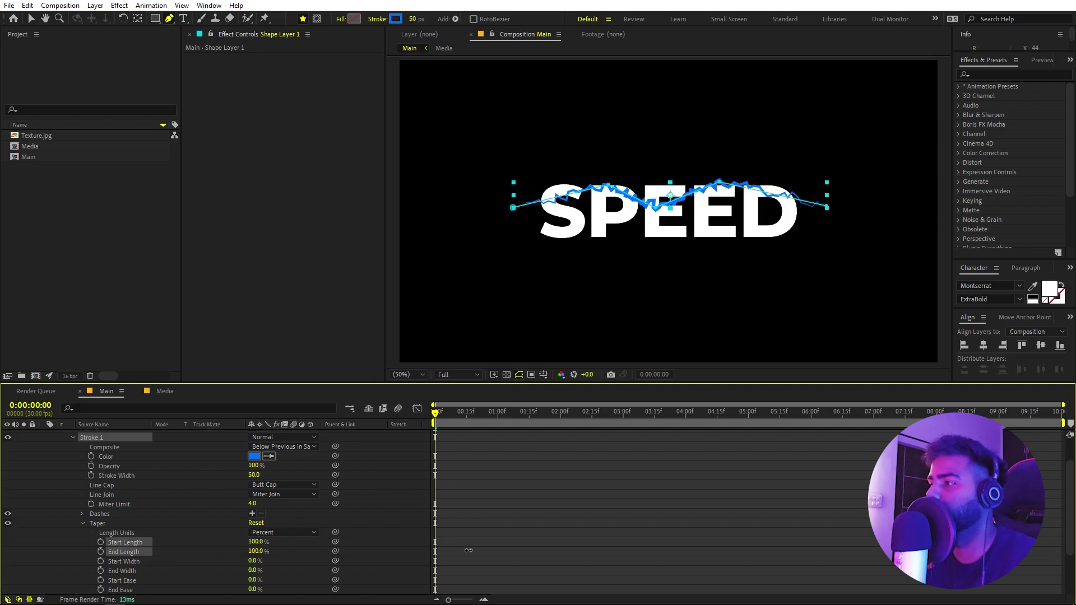
left_click(757, 356)
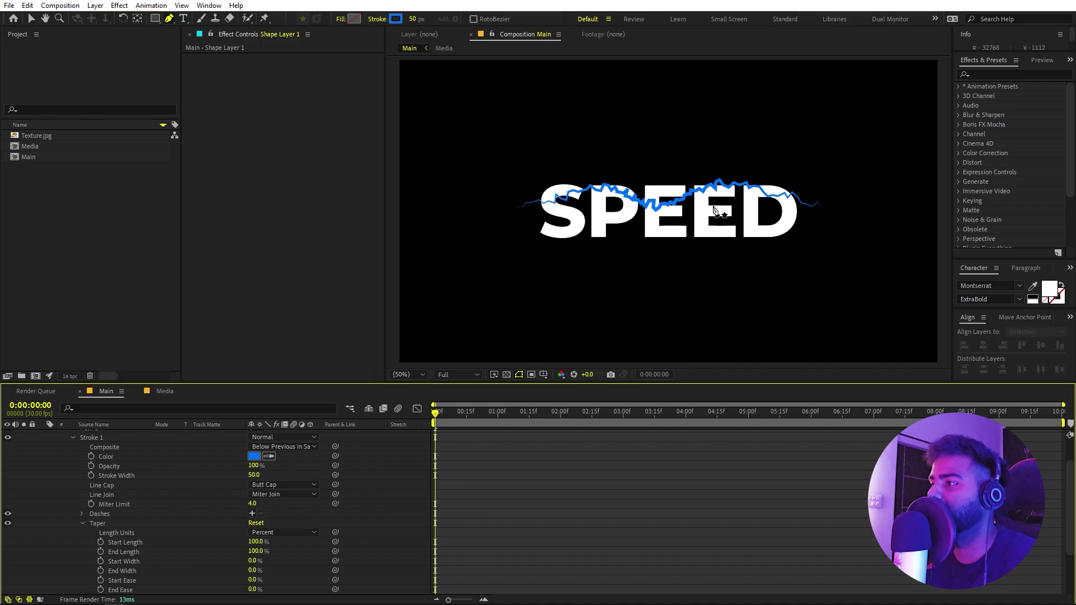
key("space")
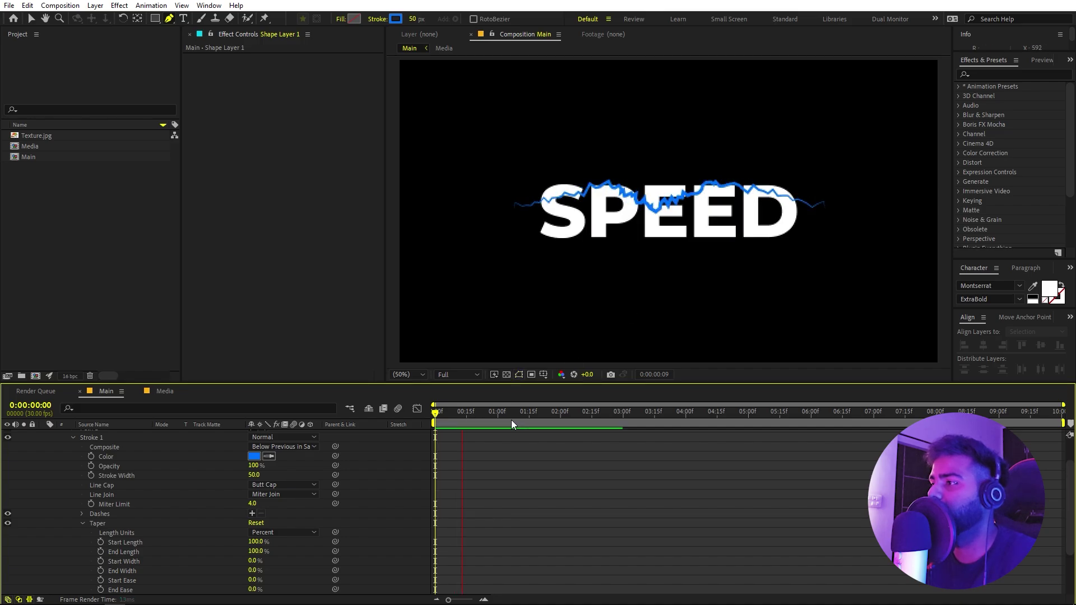
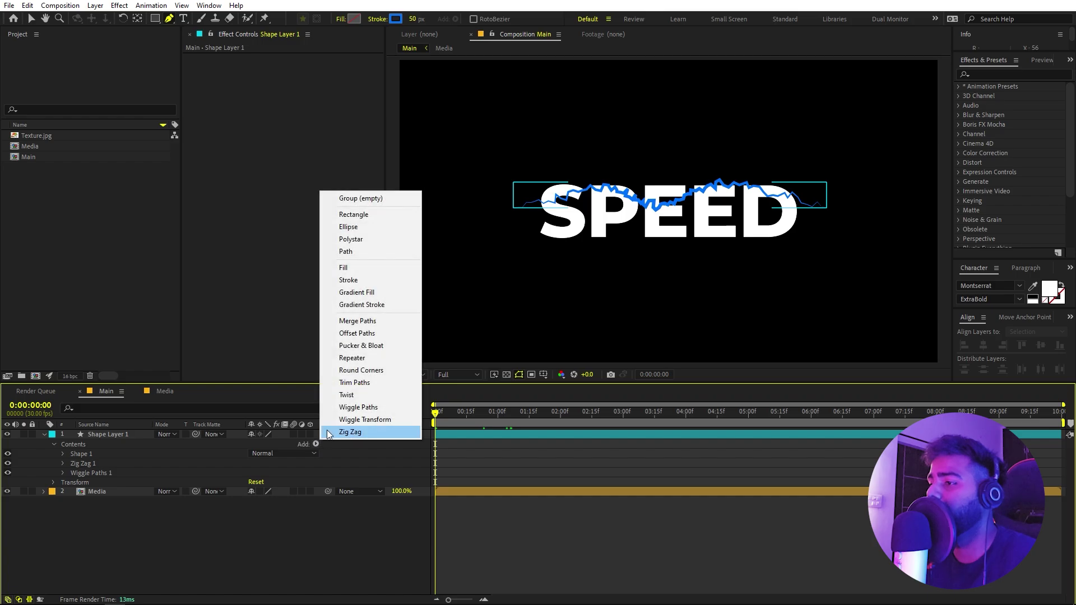
Add a Trim Paths operator to the shape layer's contents and set its End to 0%
left_click(359, 383)
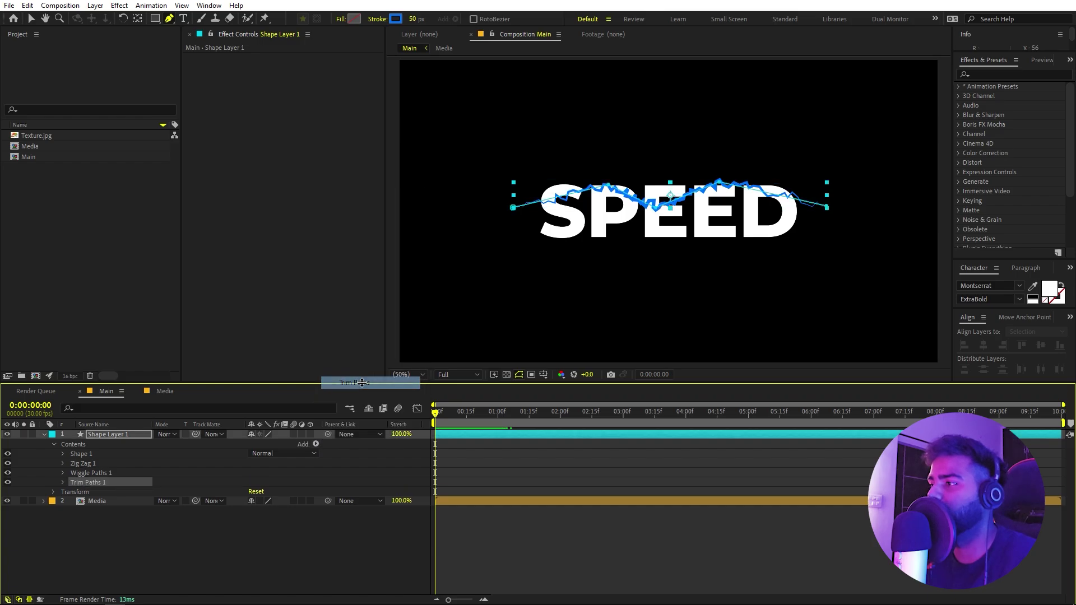
left_click(63, 483)
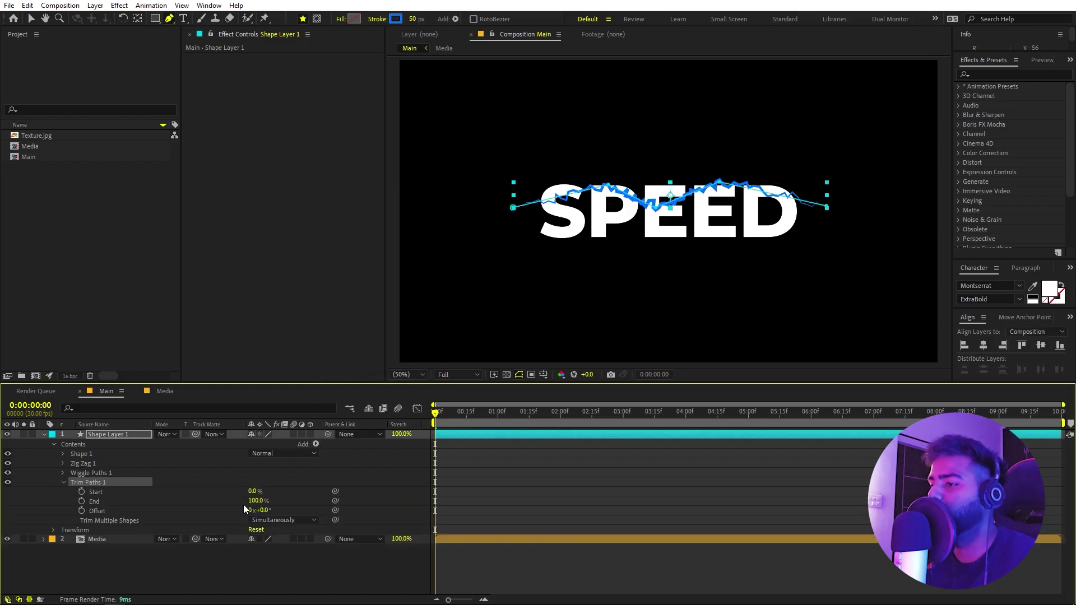
mouse_move(255, 501)
left_mouse_down()
mouse_move(213, 499)
mouse_move(312, 496)
mouse_move(155, 501)
left_mouse_up()
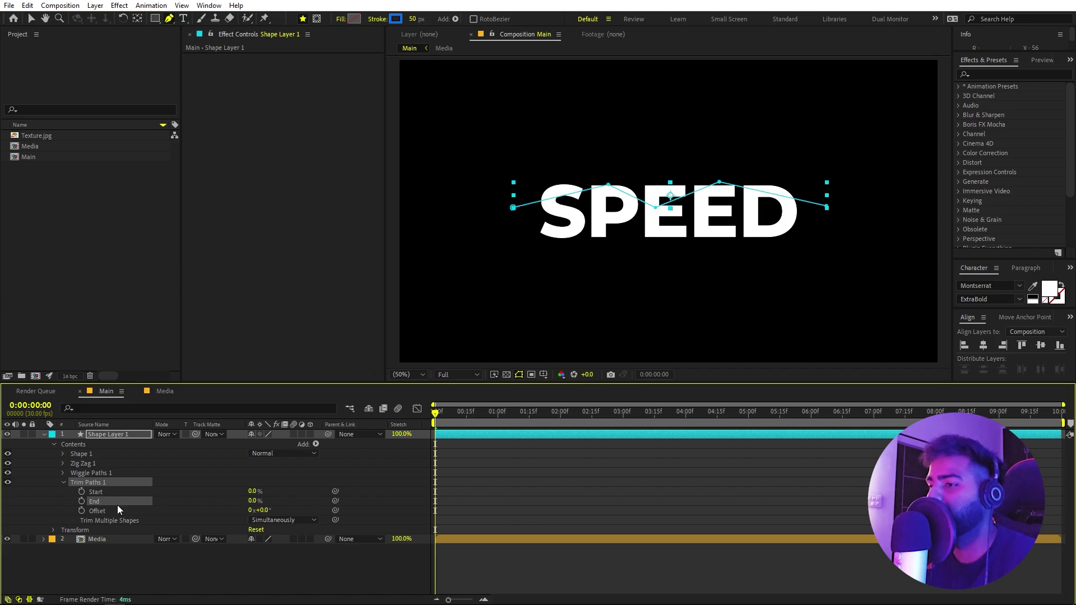
Keyframe the Trim Paths End from 0% at the first frame to 100% at 0:00:00:15, and preview the animation
left_click_drag(449, 425, 467, 420)
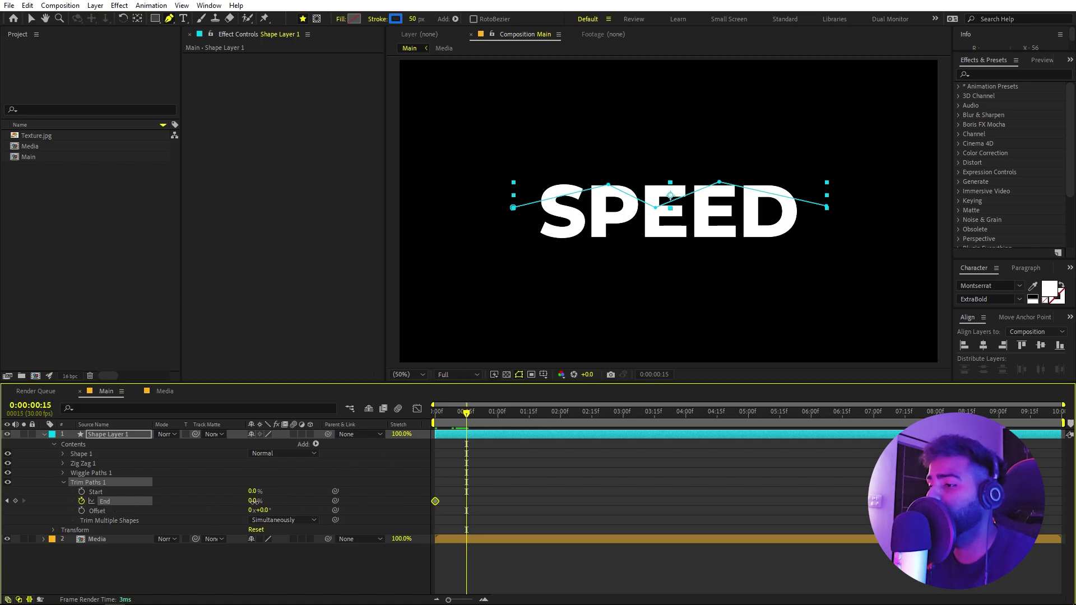
left_click_drag(254, 501, 468, 498)
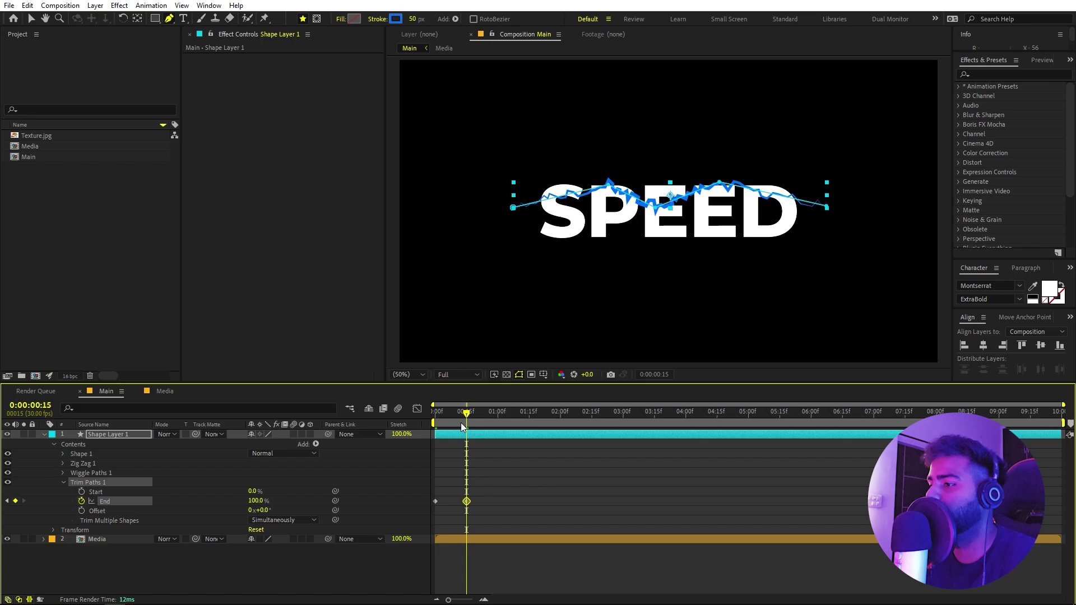
key("Home")
key("space")
key("space")
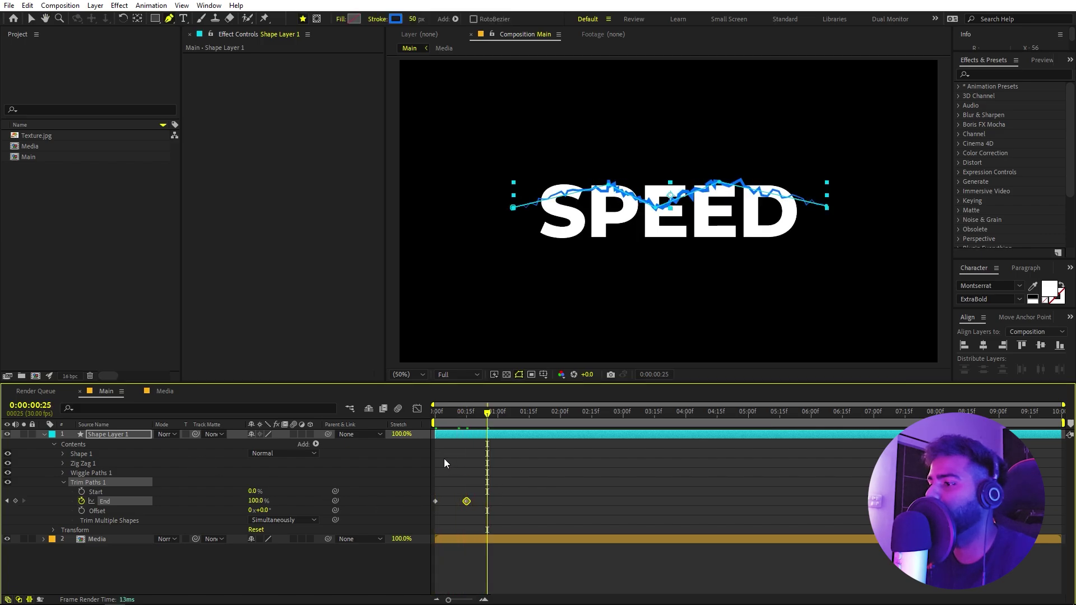
Keyframe the Trim Paths Start from 0% at 0:00:00:04 to 100% at 0:00:00:18
key("space")
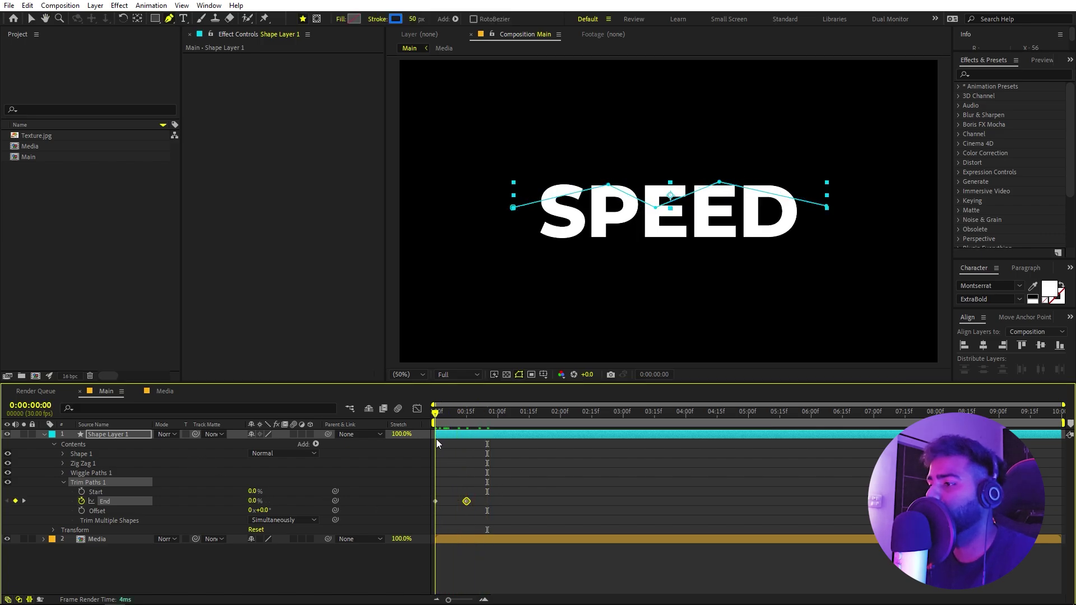
key("space")
mouse_move(435, 443)
left_mouse_down()
mouse_move(513, 439)
mouse_move(422, 446)
mouse_move(444, 446)
left_mouse_up()
left_click(79, 494)
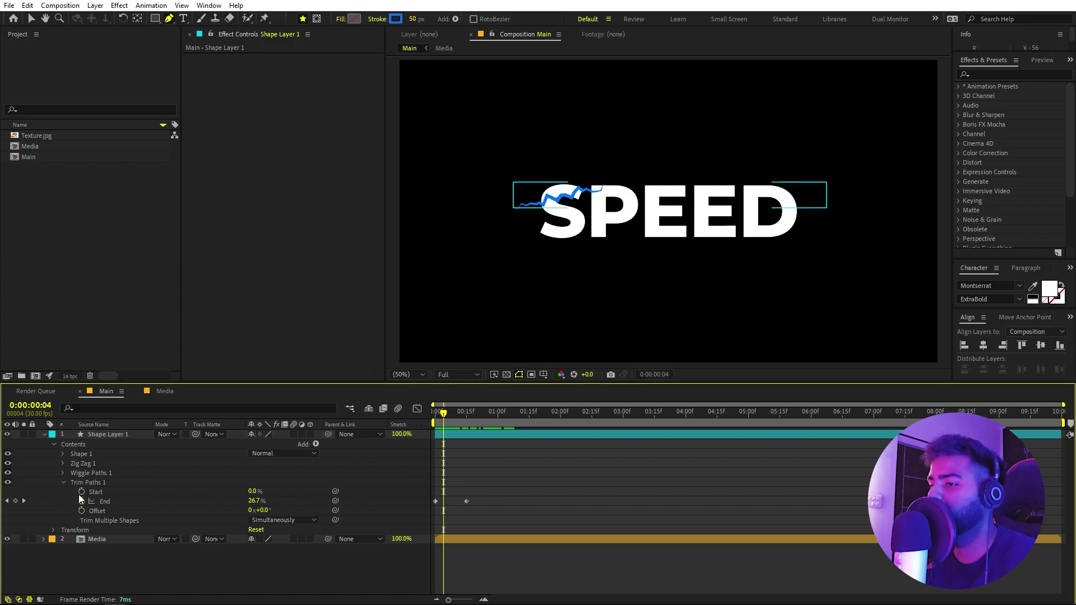
left_click(82, 492)
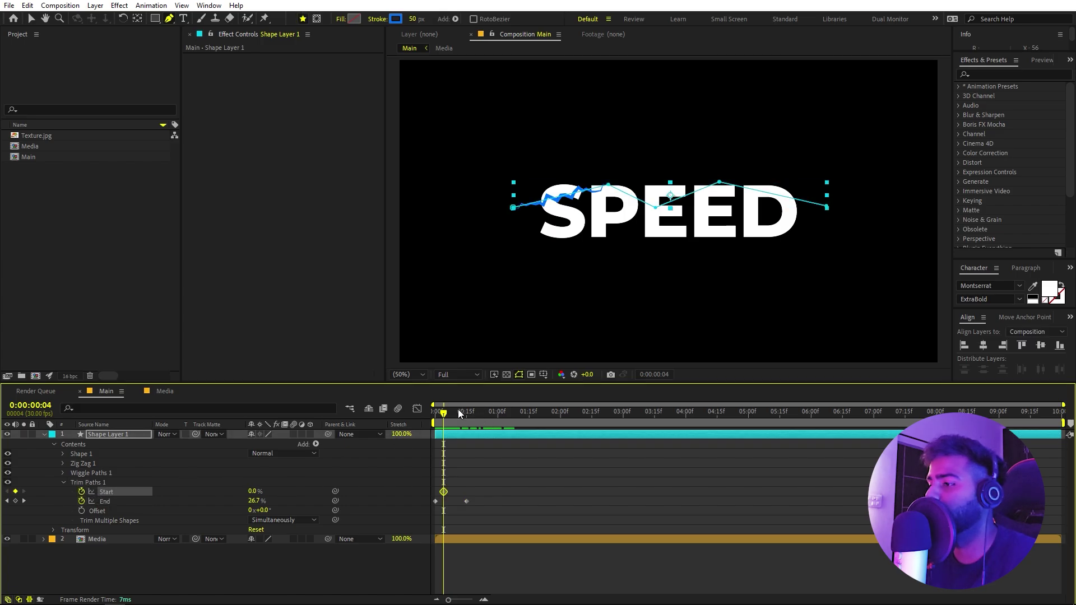
left_click_drag(458, 413, 472, 415)
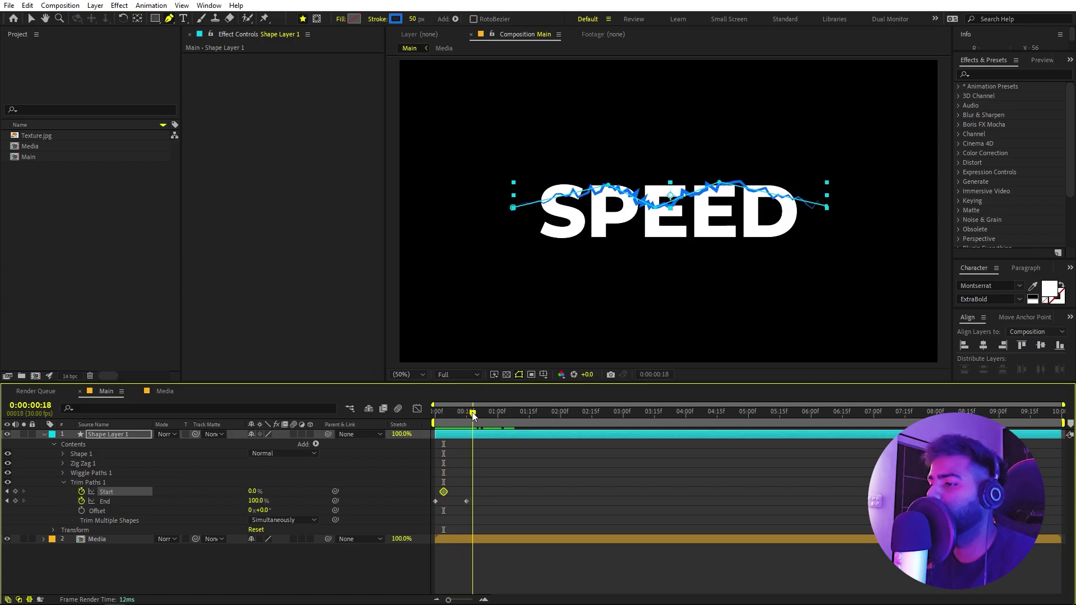
left_click_drag(253, 491, 515, 478)
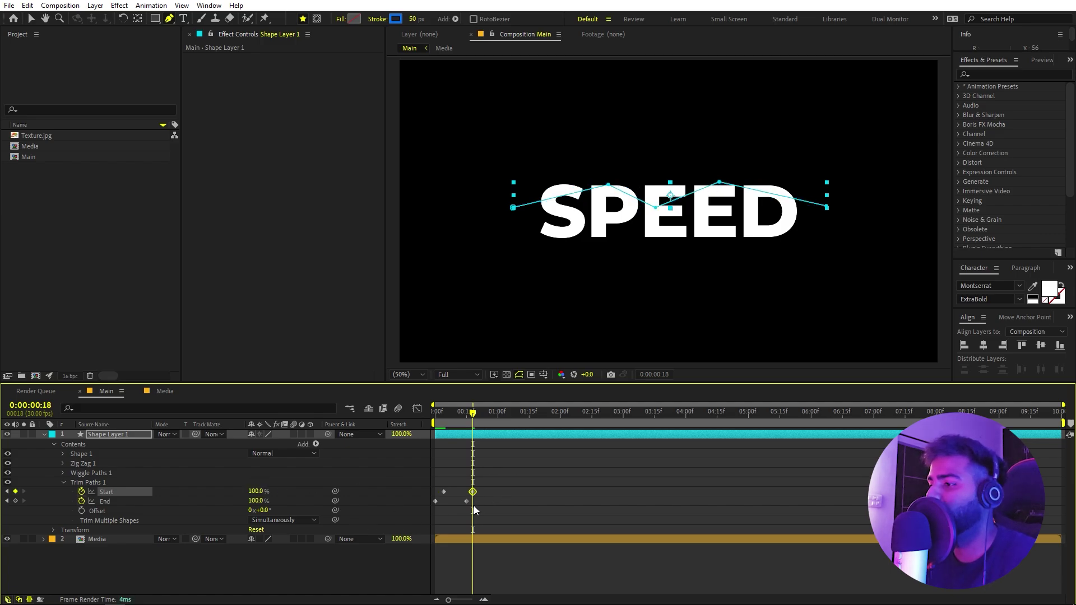
Apply Easy Ease to all the Trim Paths Start and End keyframes
left_click_drag(503, 486, 414, 512)
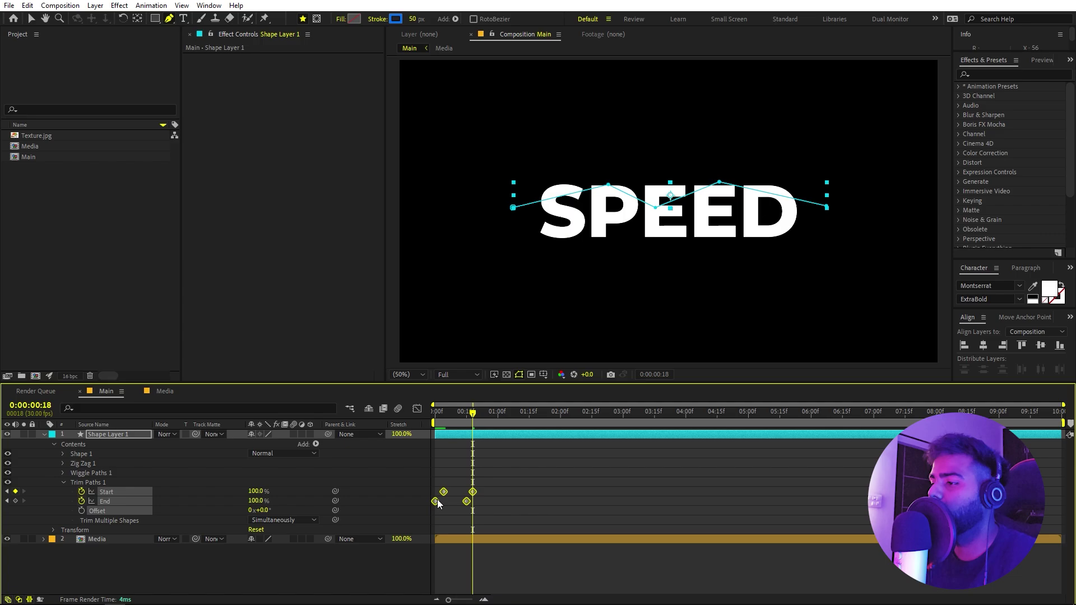
right_click(443, 496)
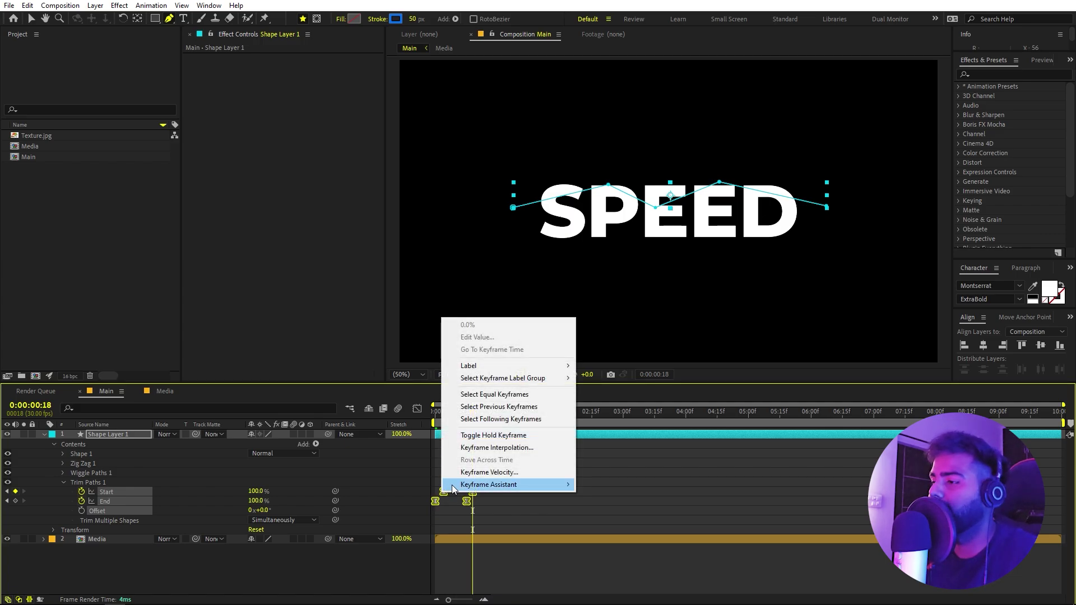
mouse_move(457, 485)
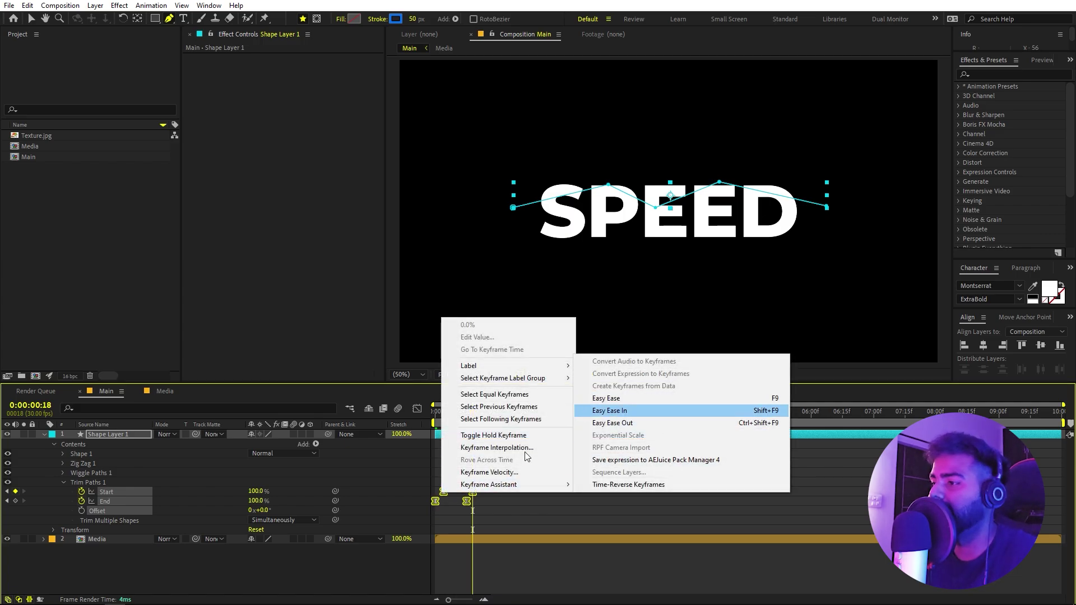
left_click(512, 512)
Reshape the Trim Paths Start and End speed curves into sharp central peaks with long eases, and preview the animation
left_click_drag(506, 481, 426, 511)
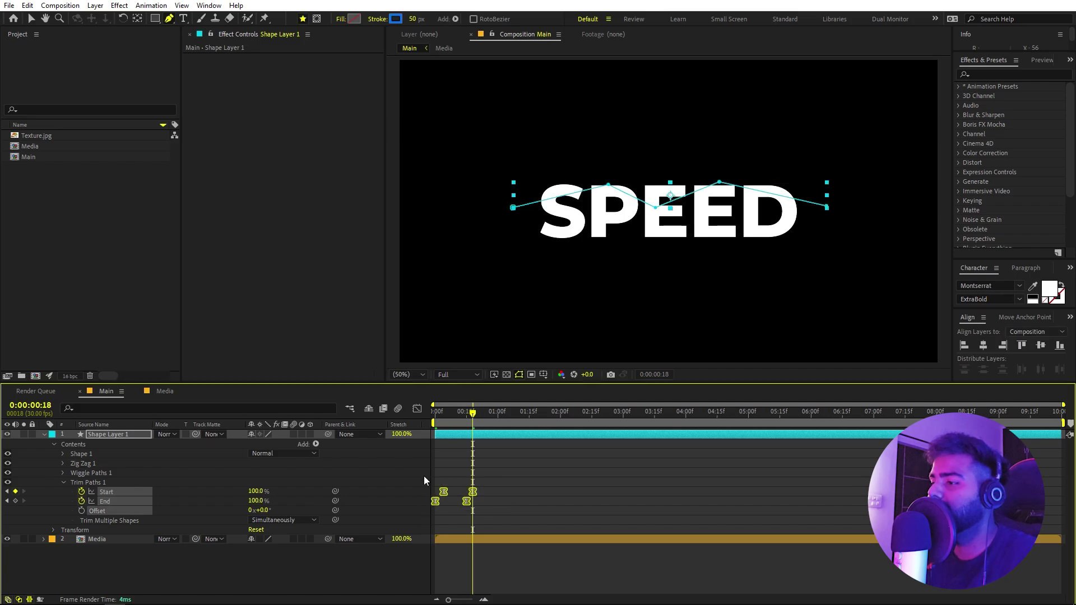
left_click(416, 409)
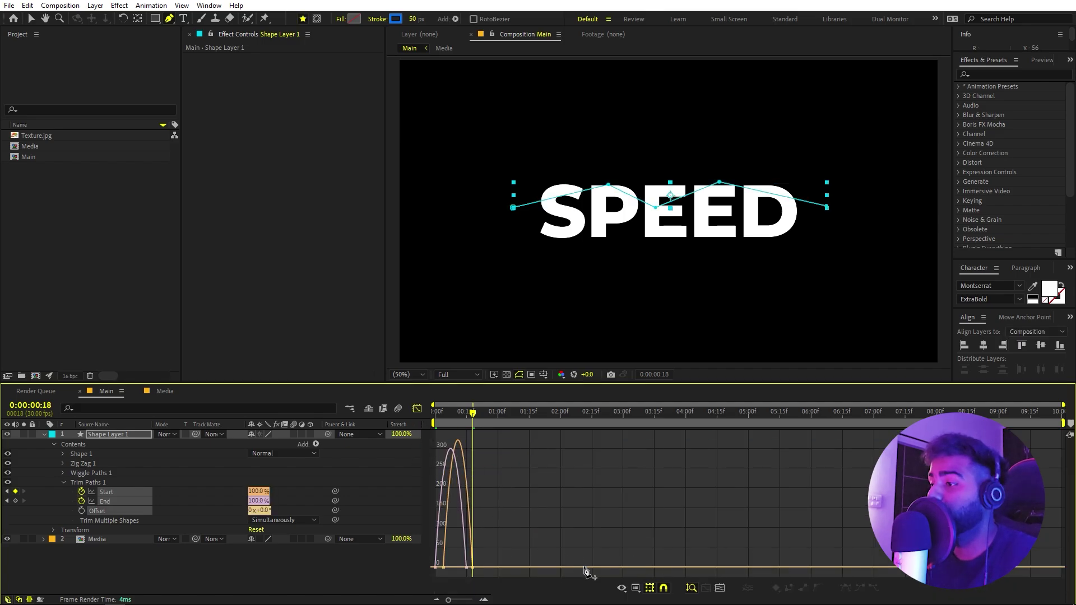
left_click(621, 588)
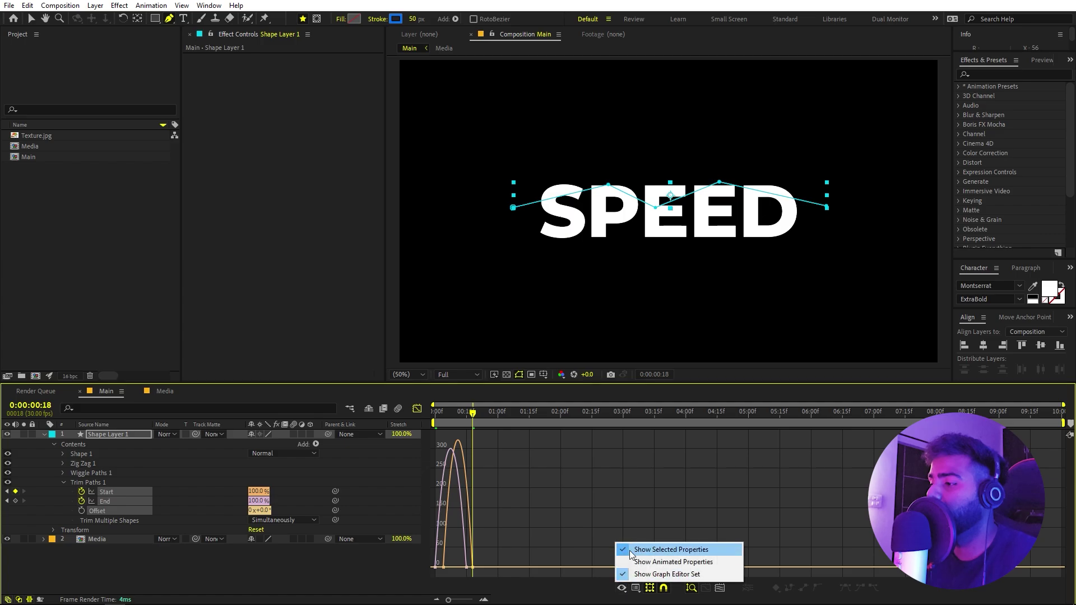
left_click(635, 588)
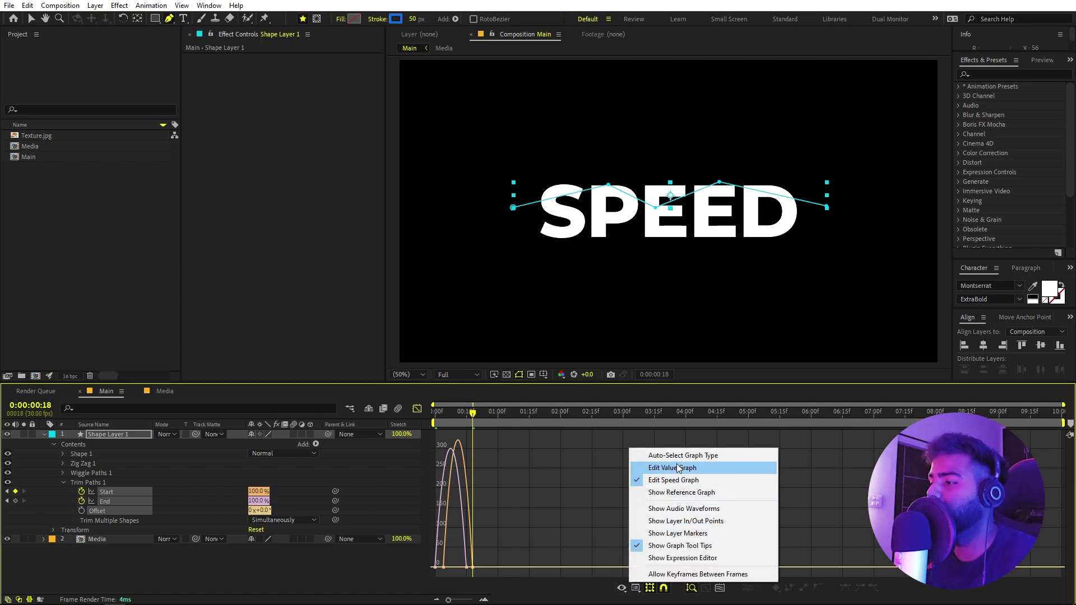
left_click(543, 527)
left_click_drag(539, 536, 468, 601)
key("v")
left_click_drag(532, 567, 504, 565)
left_click_drag(548, 420, 435, 419)
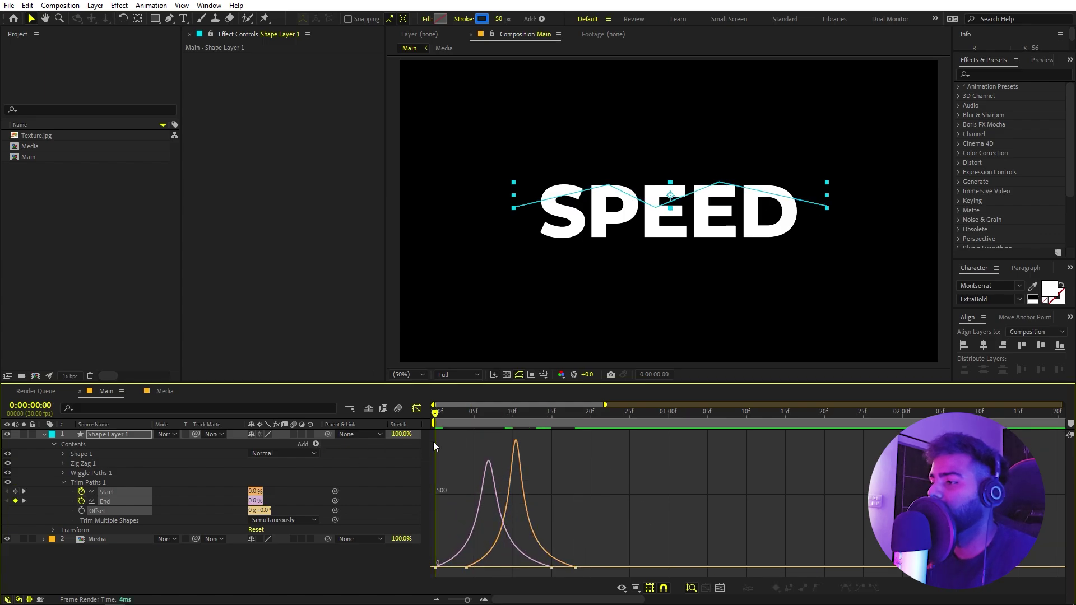
left_click(417, 409)
left_click(570, 514)
key("space")
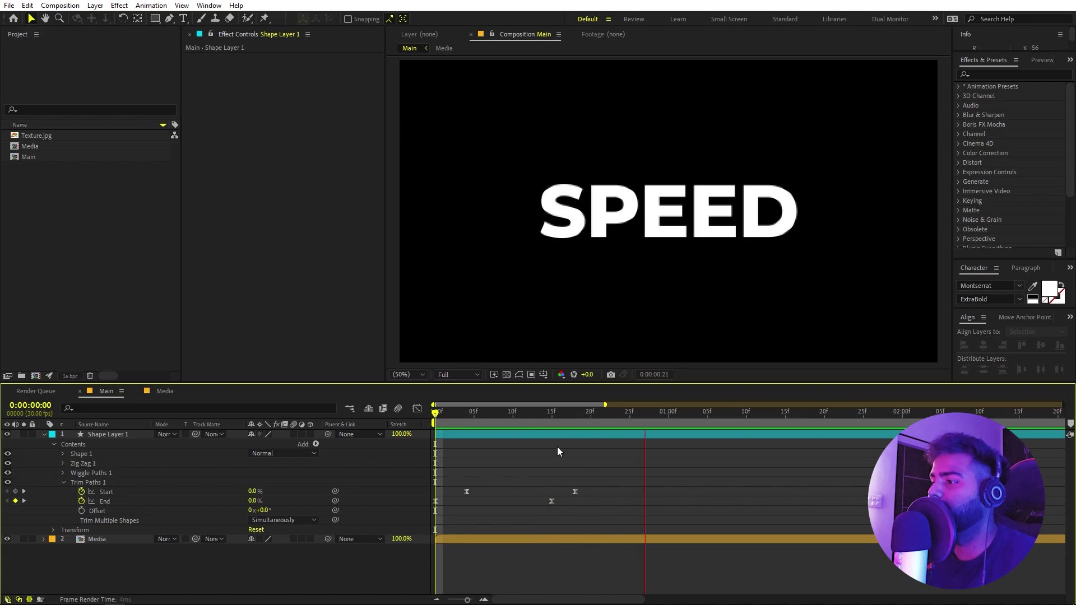
Shift both Trim Paths Start keyframes later, to 0:00:00:06 and 0:00:00:20, and preview the animation from the first frame
mouse_move(528, 418)
left_mouse_down()
mouse_move(389, 444)
mouse_move(523, 442)
mouse_move(504, 443)
left_mouse_up()
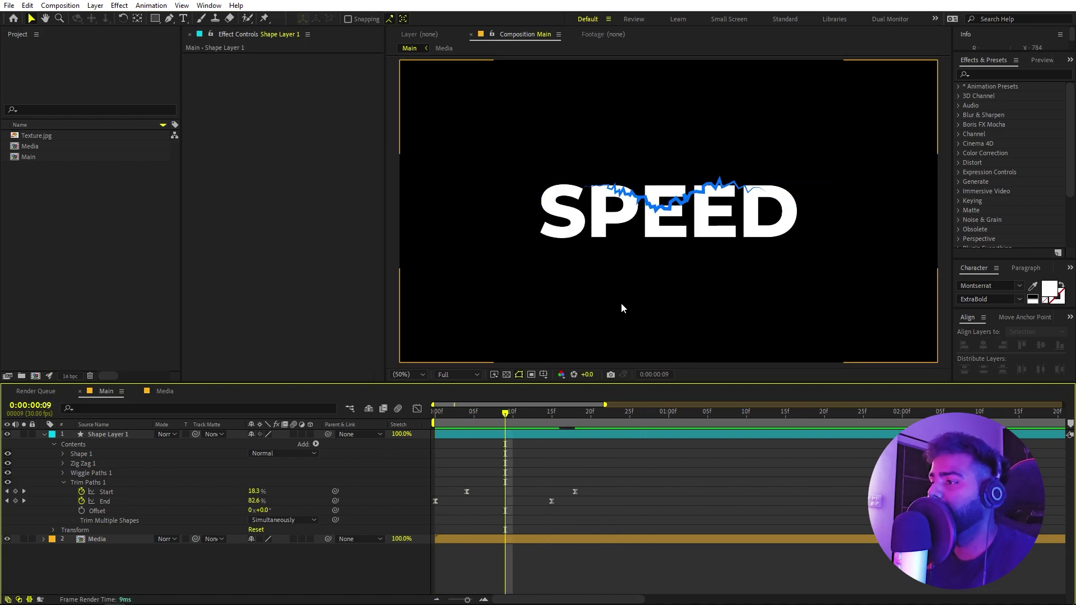
left_click_drag(619, 478, 480, 494)
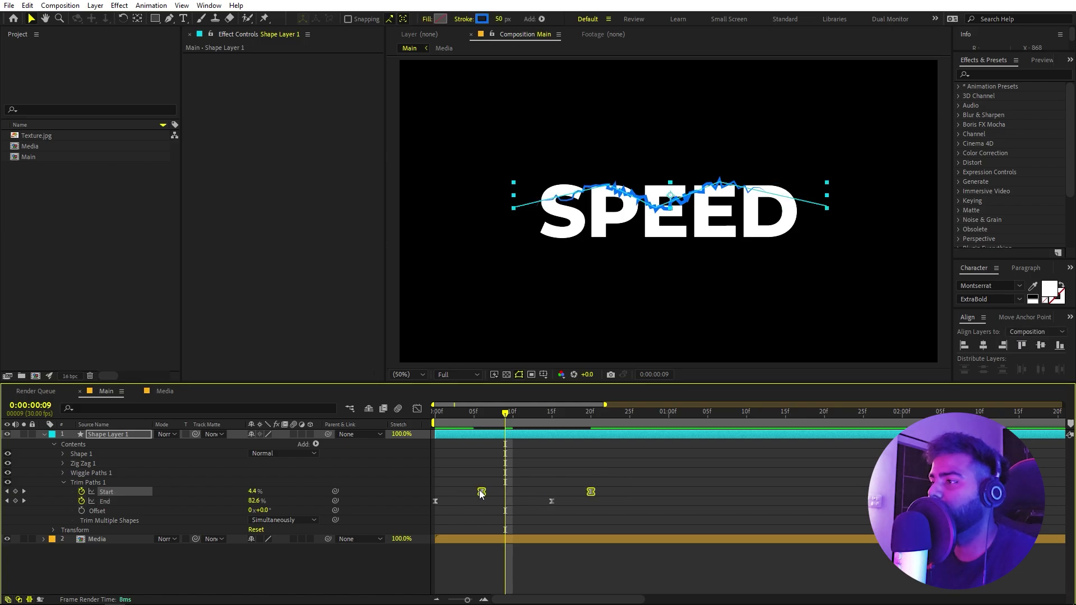
key("Home")
key("space")
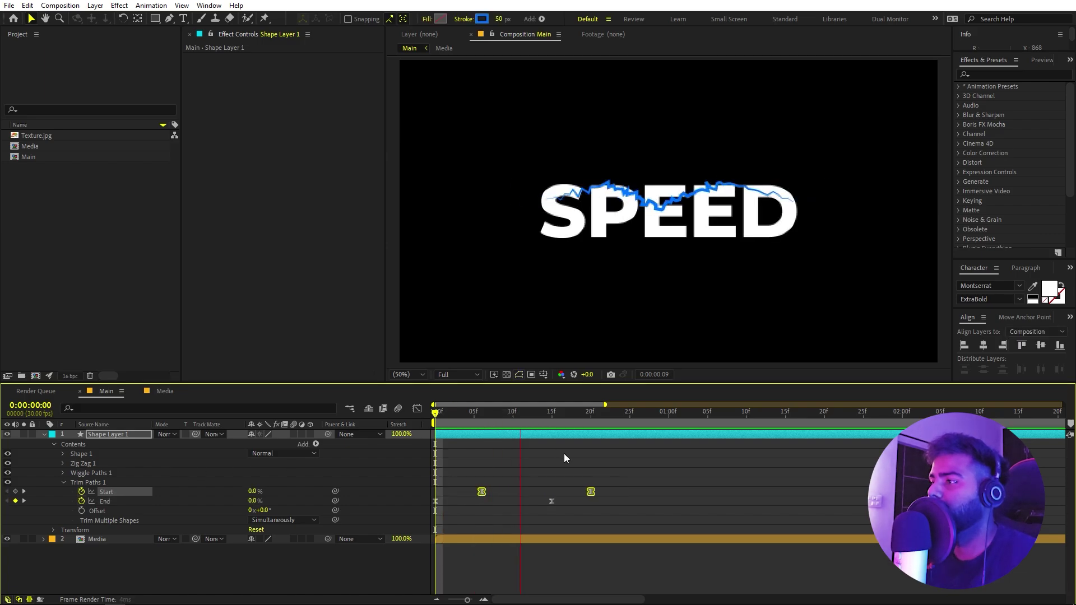
key("space")
key("space")
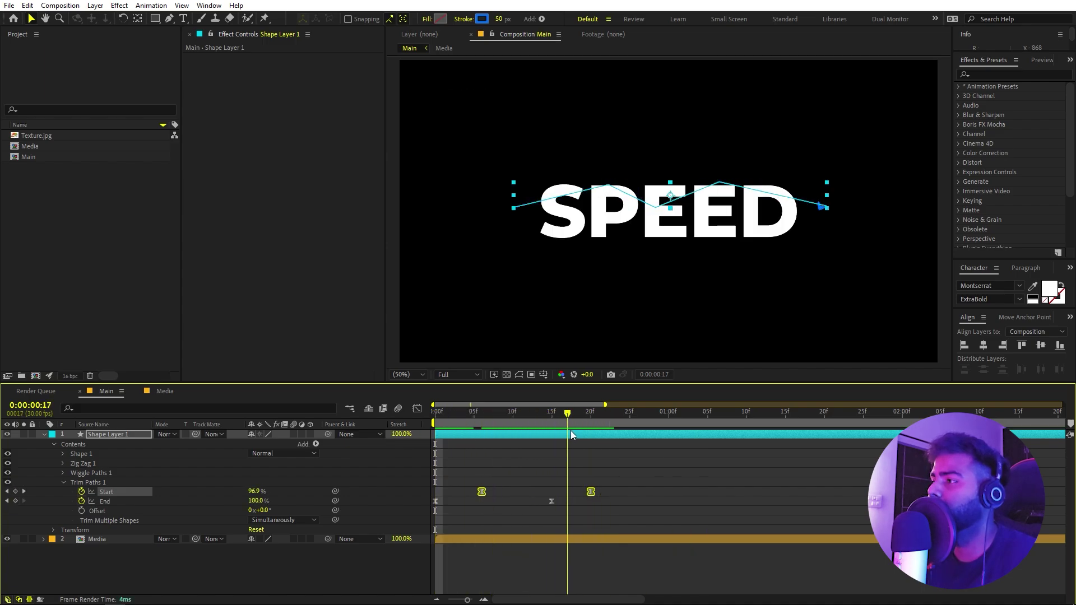
Apply Turbulent Displace to the shape layer with Amount 80 and Size 20, and preview the animation
key("u")
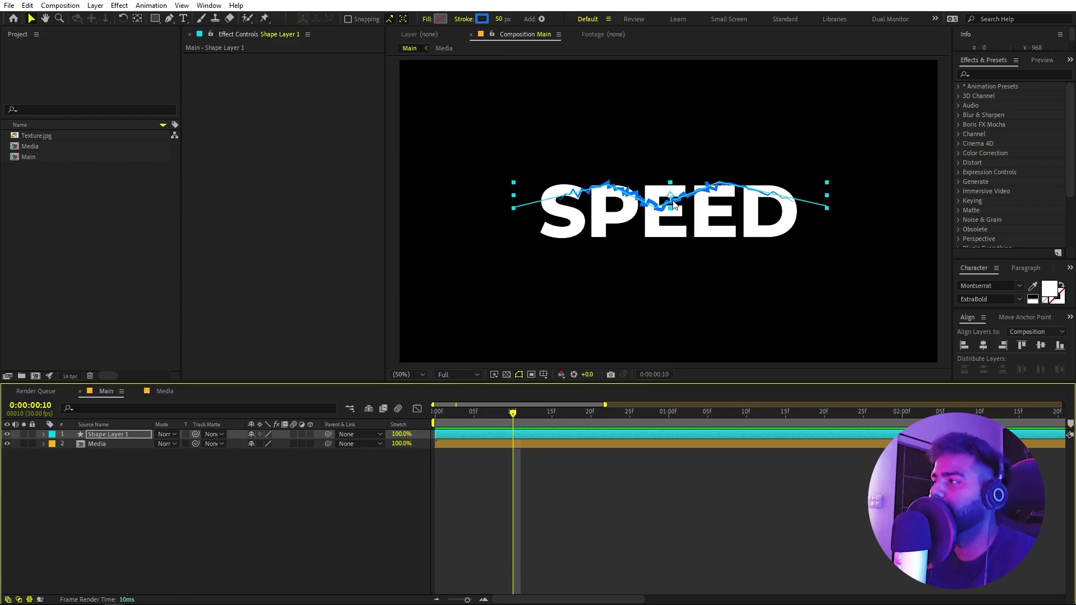
left_click(995, 75)
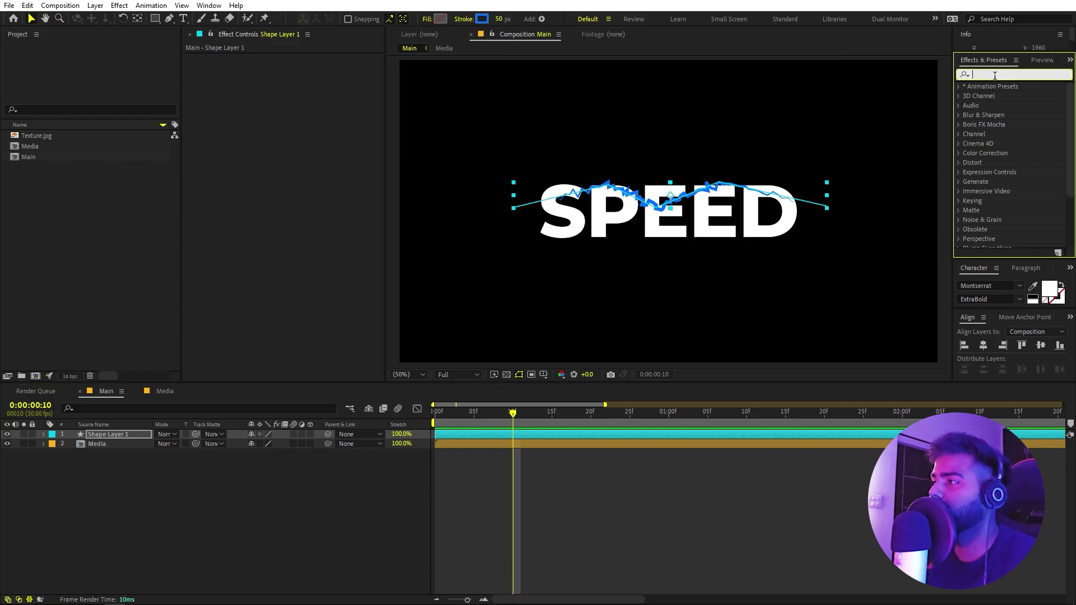
type("tur")
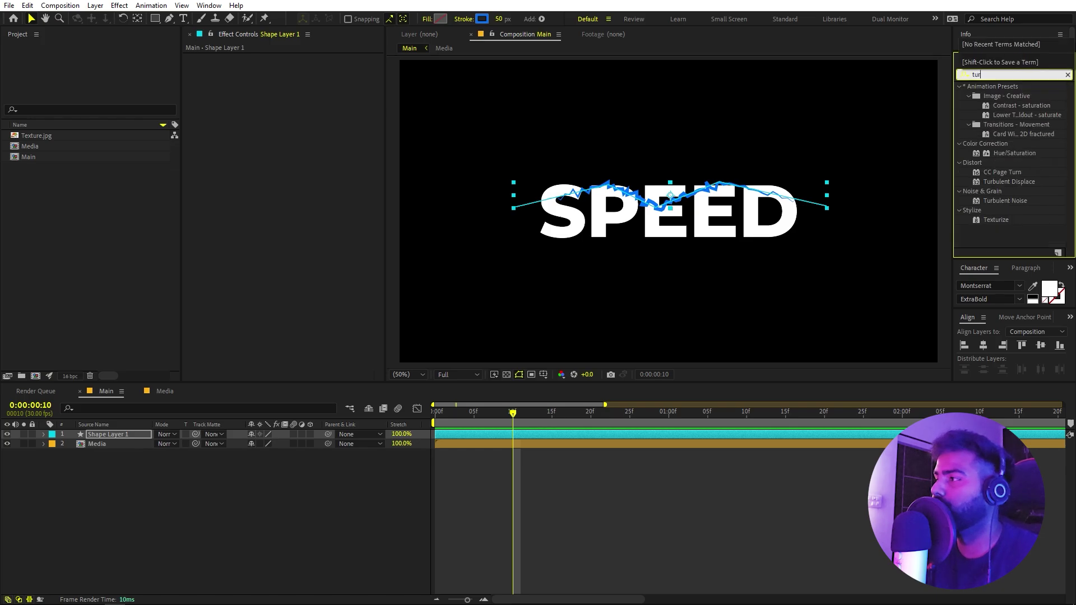
left_click_drag(1009, 182, 139, 438)
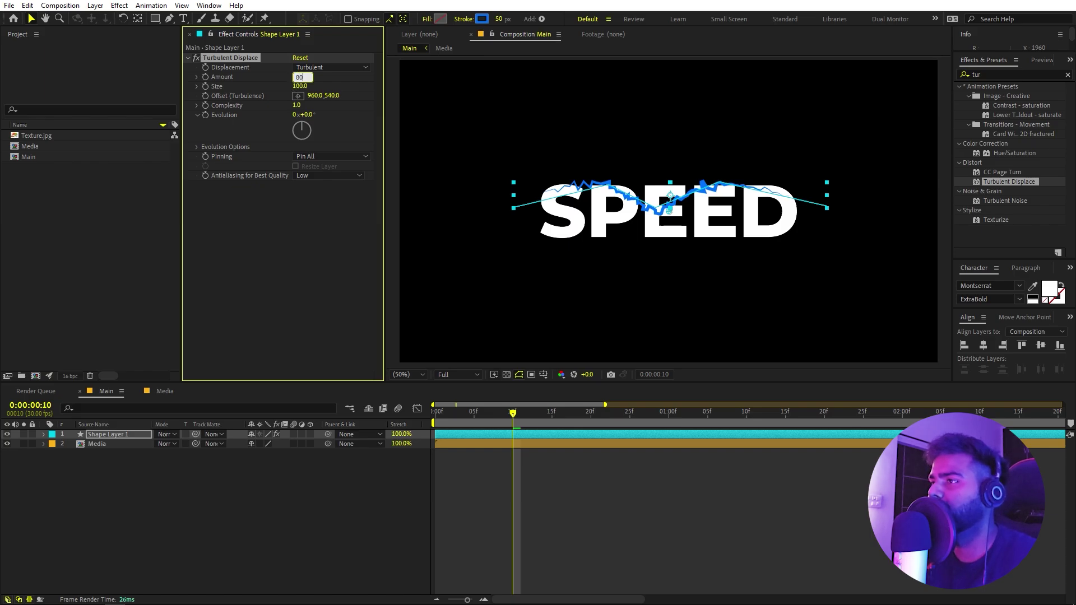
key("Return")
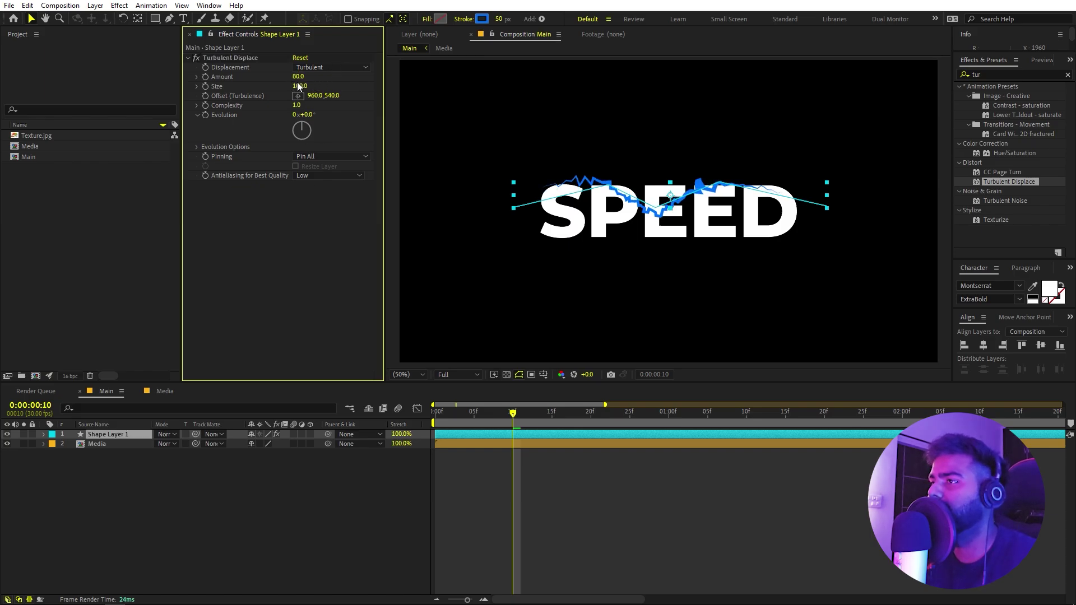
left_click_drag(298, 86, 258, 88)
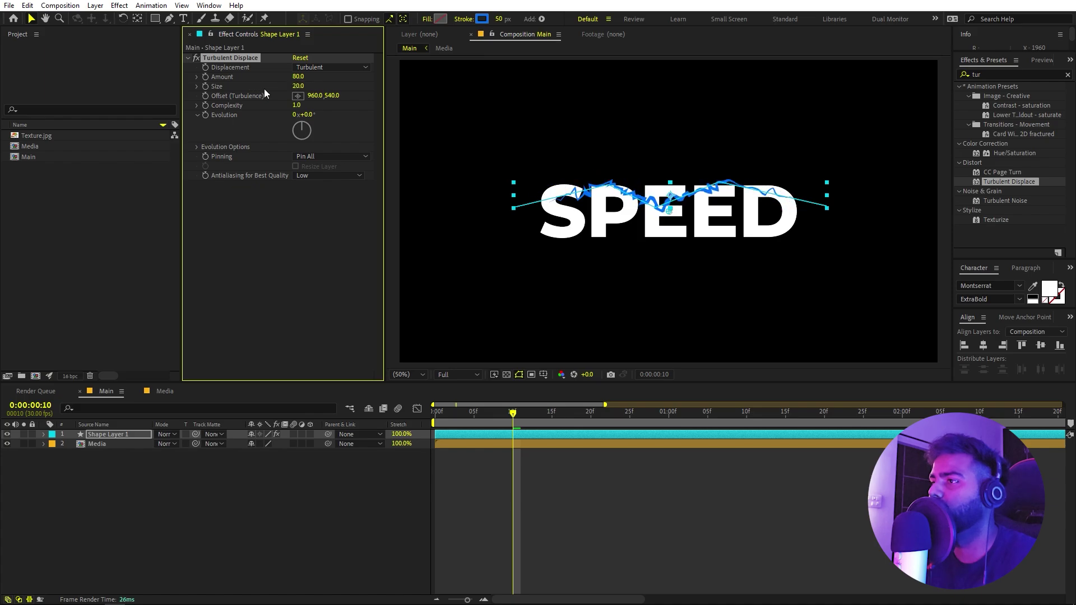
left_click(495, 433)
key("space")
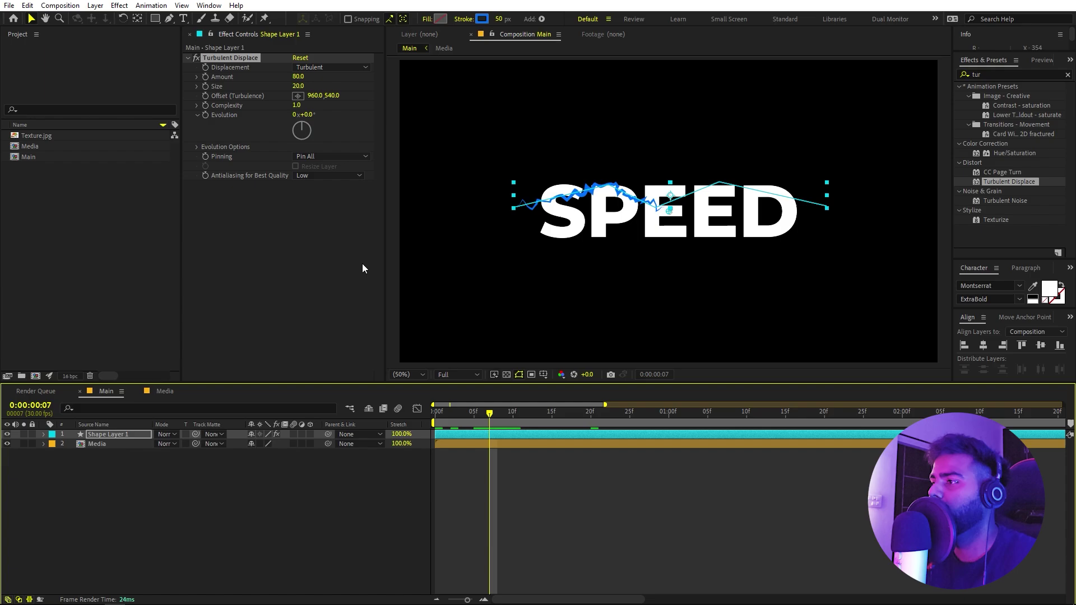
left_click_drag(306, 114, 284, 126)
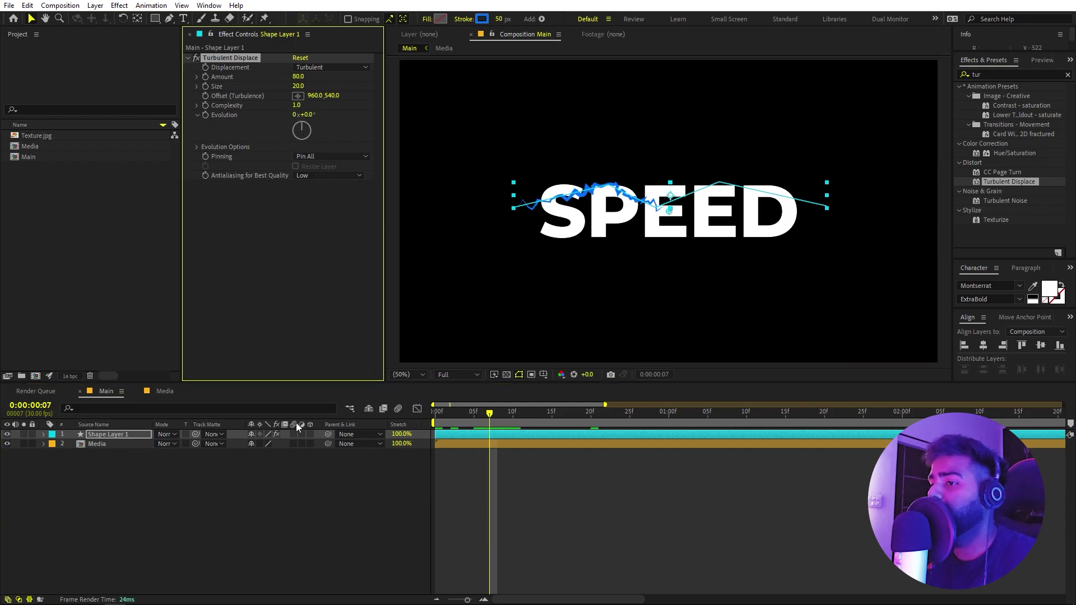
left_click(348, 463)
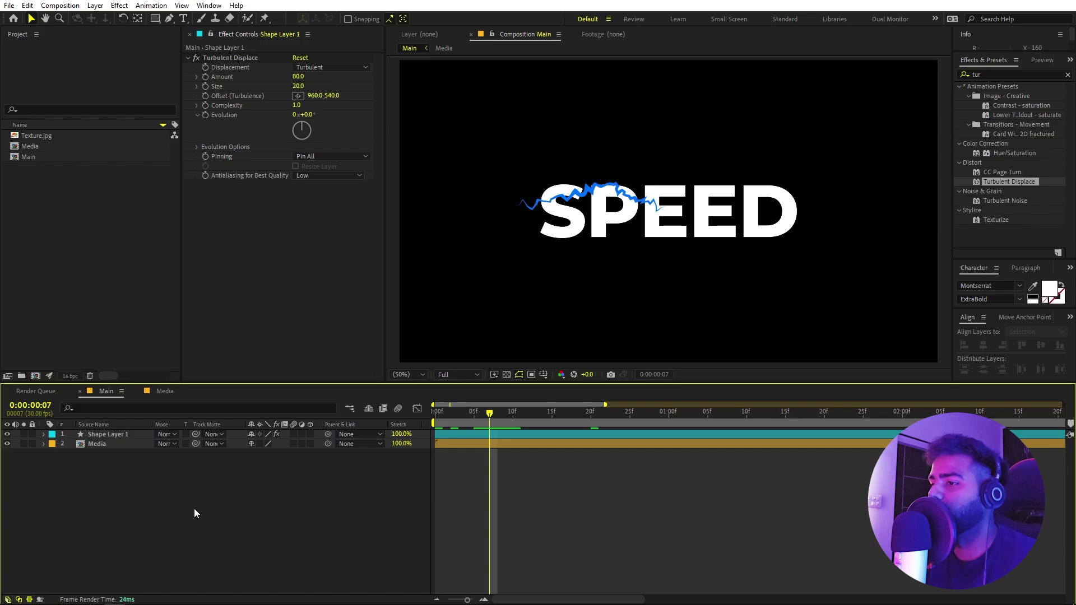
Duplicate the electric stroke's shape layer and change the duplicate's stroke color to yellow
left_click(120, 434)
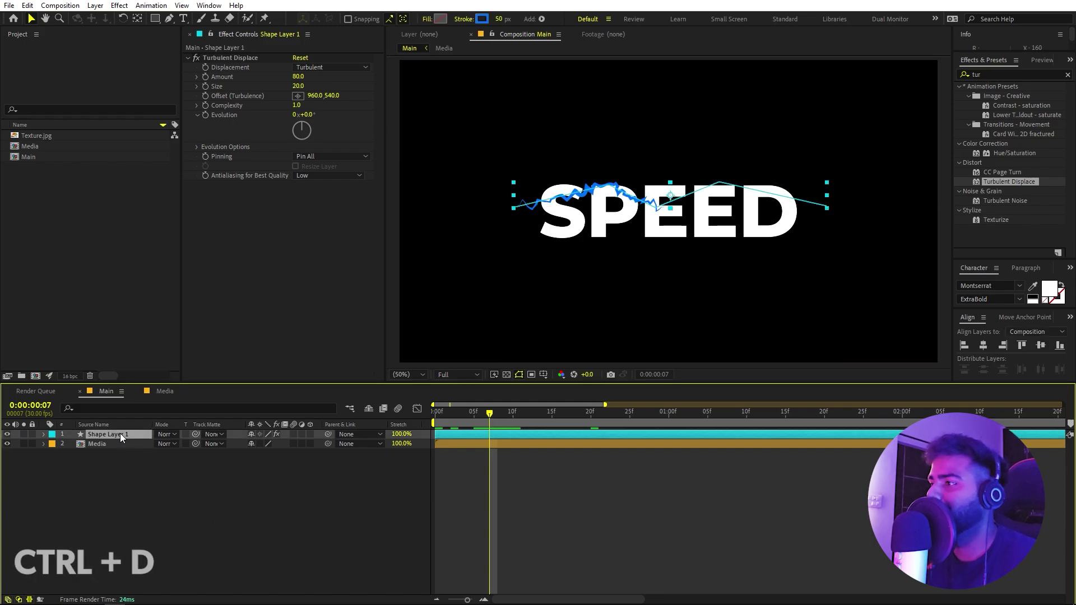
key("ctrl+d")
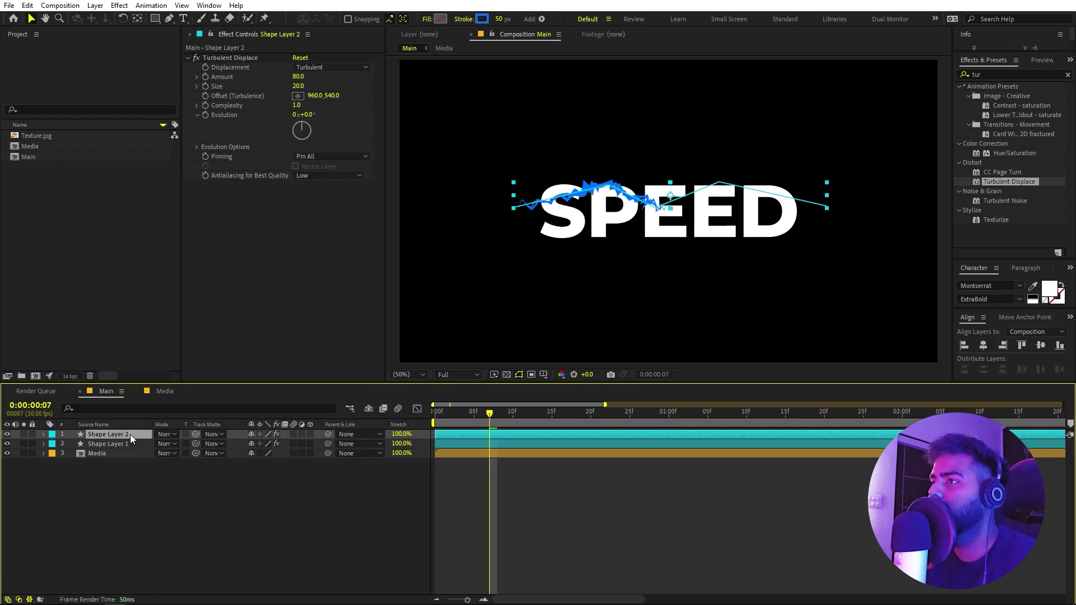
left_click(483, 20)
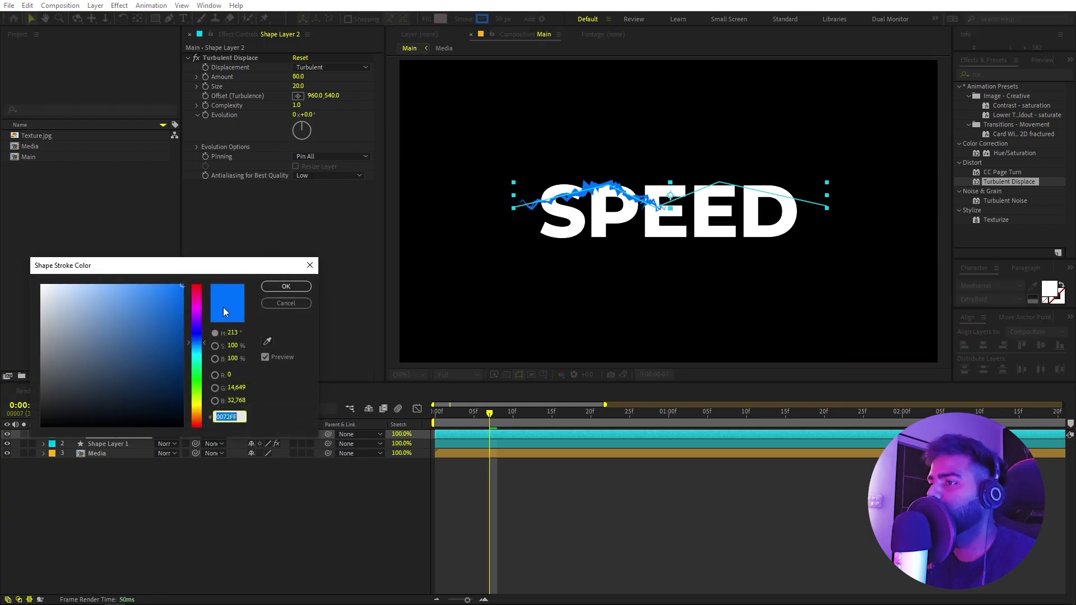
left_click_drag(197, 398, 198, 404)
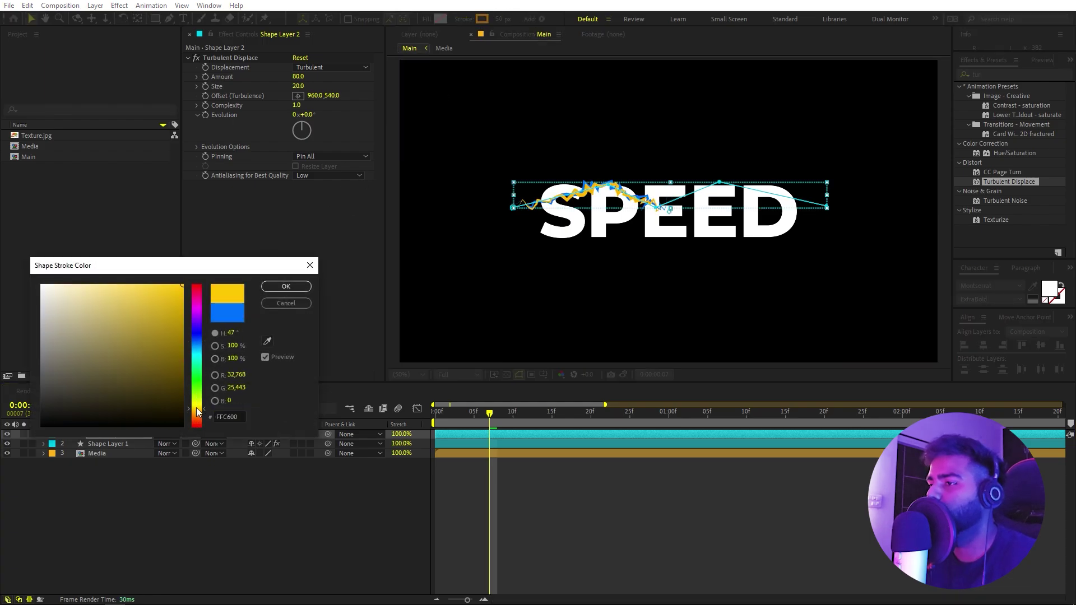
left_click(286, 287)
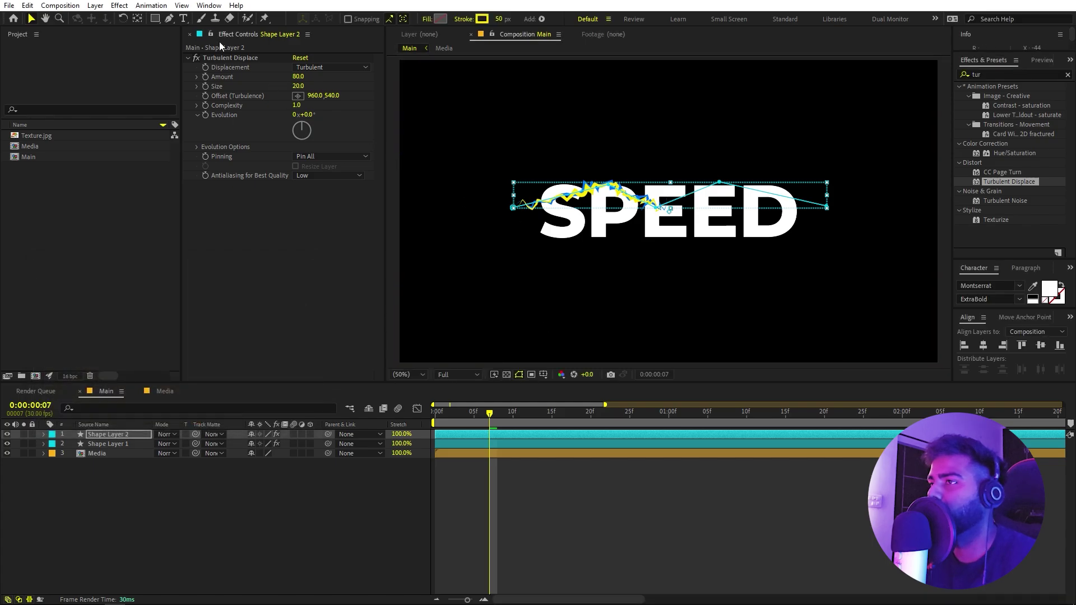
Reshape the yellow stroke's path with the Pen tool into a zigzag separate from the blue stroke, and preview the animation
left_click(169, 19)
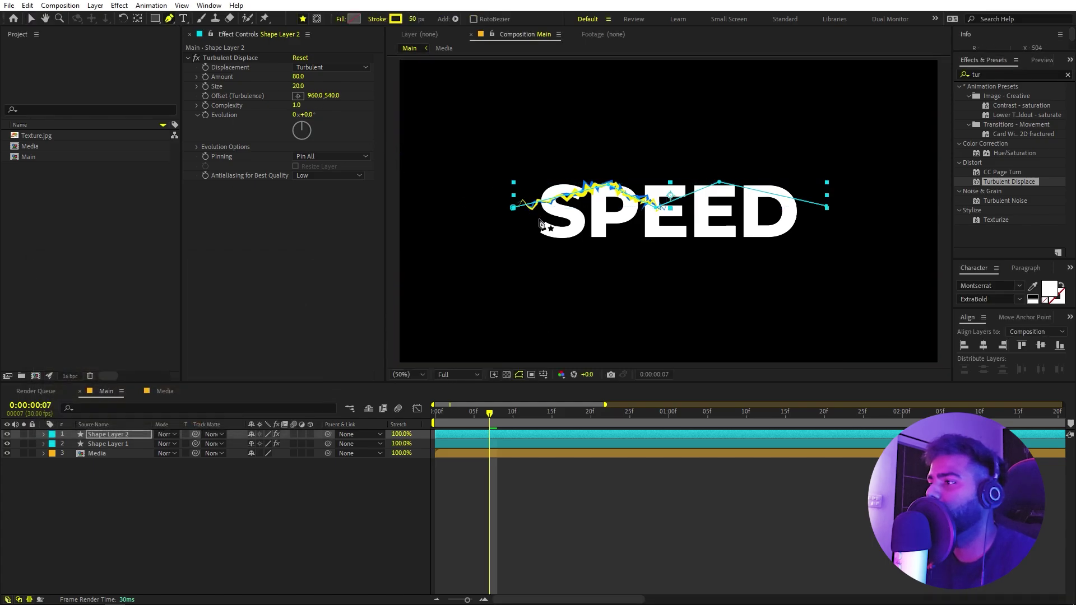
left_click_drag(517, 211, 512, 228)
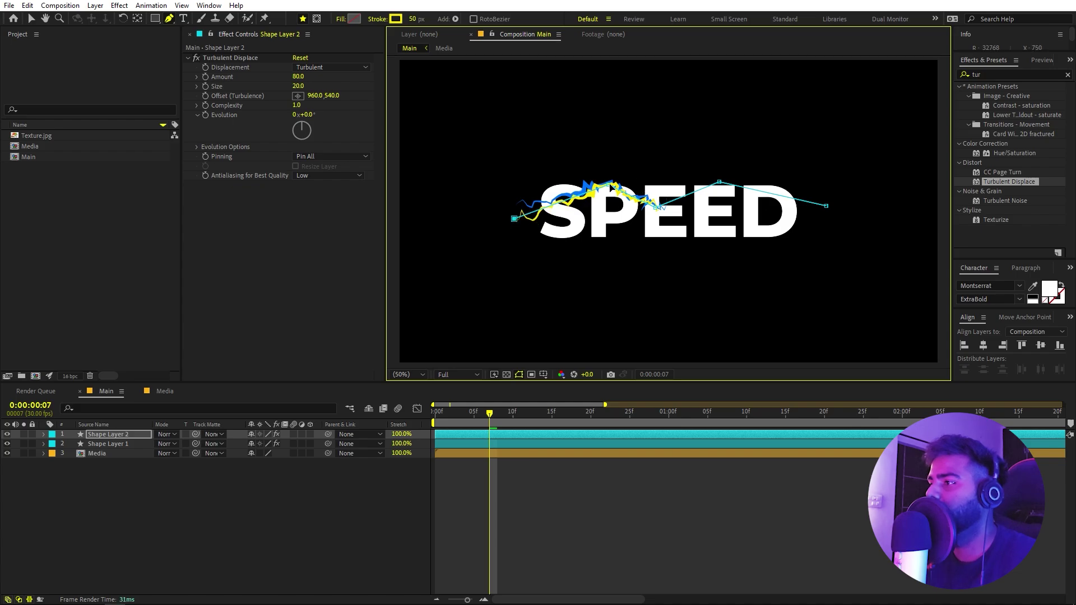
mouse_move(612, 186)
left_mouse_down()
mouse_move(609, 234)
mouse_move(655, 213)
left_mouse_up()
mouse_move(721, 184)
left_mouse_down()
mouse_move(698, 224)
mouse_move(737, 224)
left_mouse_up()
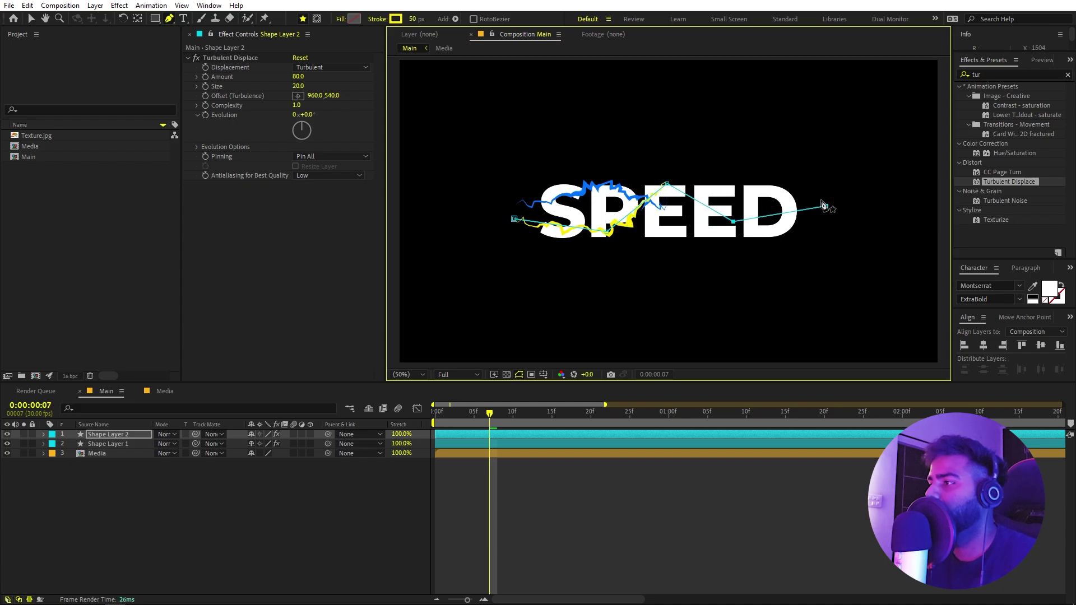
left_click(437, 412)
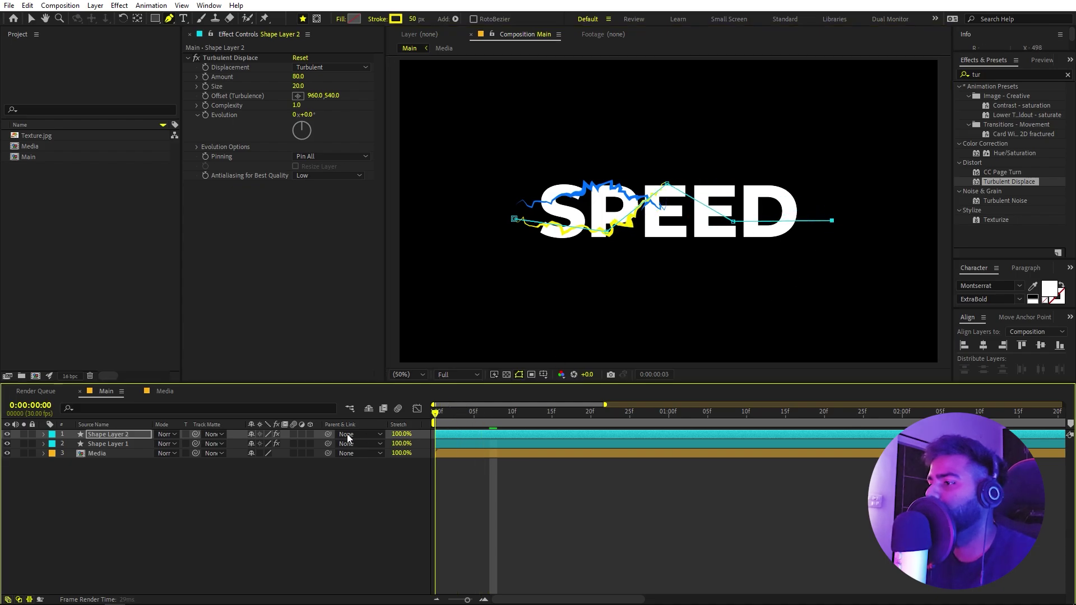
key("space")
left_click_drag(583, 415, 525, 432)
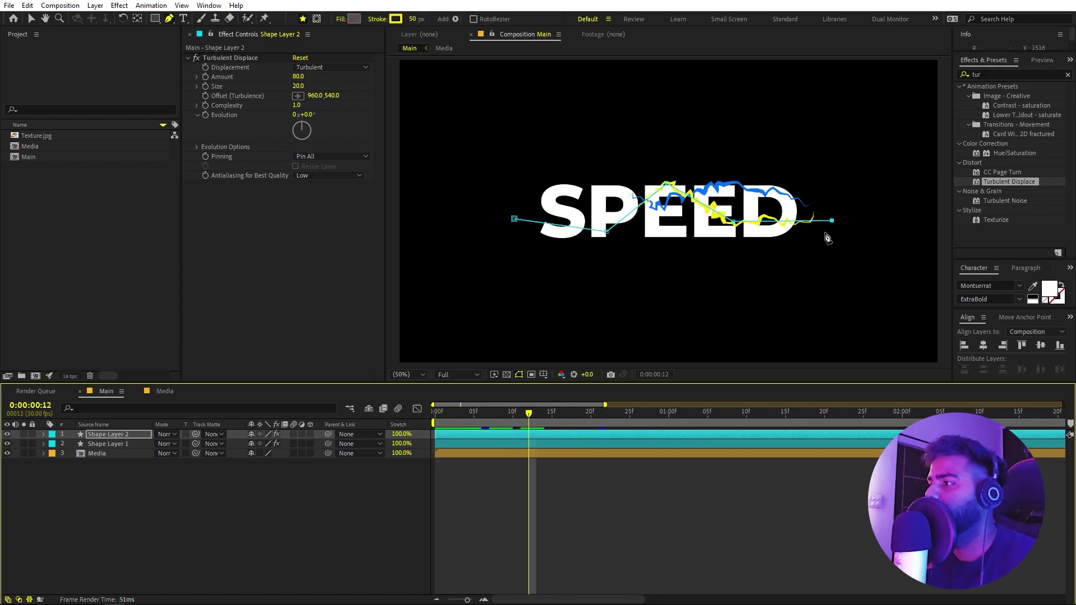
Extend the yellow path's end point further past the letter D, preview the animation, and deselect the layer
left_click_drag(832, 220, 848, 222)
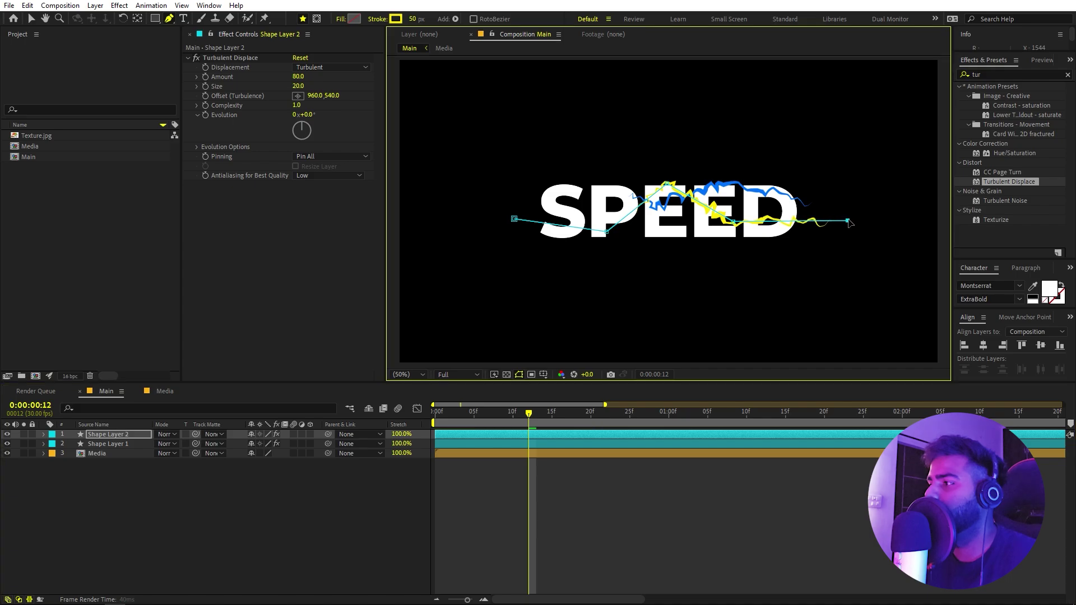
left_click(521, 418)
key("space")
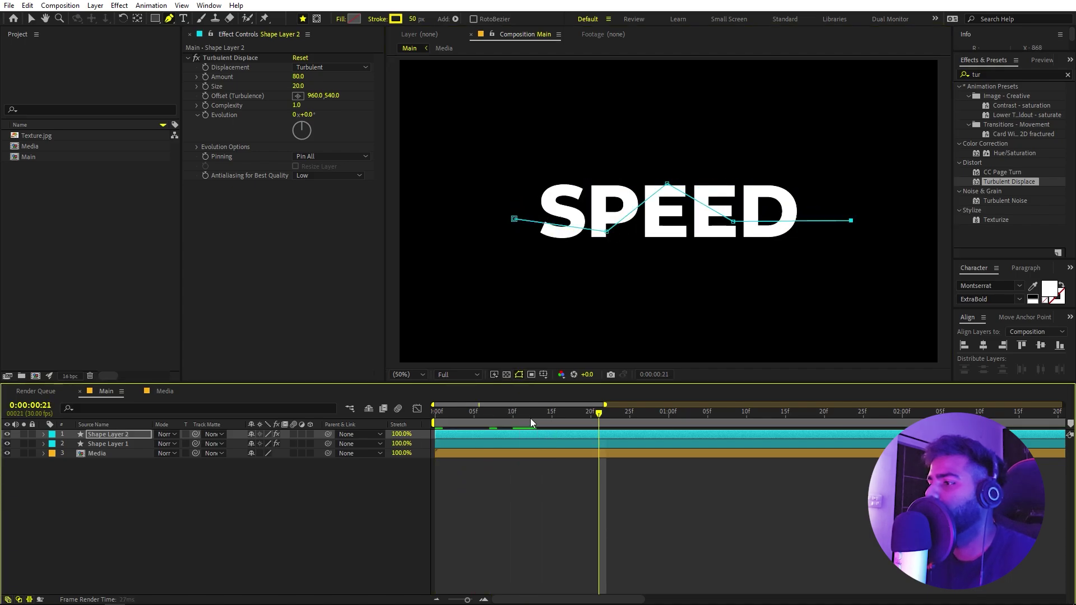
left_click(323, 481)
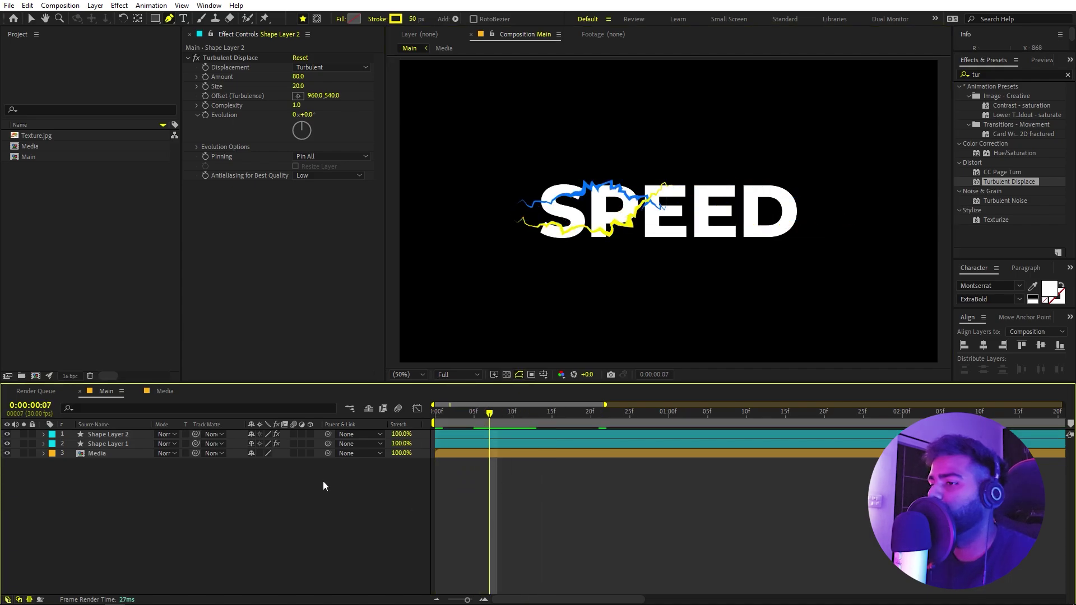
Duplicate the yellow stroke layer, Shape Layer 2, and move the copy up 140 pixels
left_click(120, 433)
key("ctrl+d")
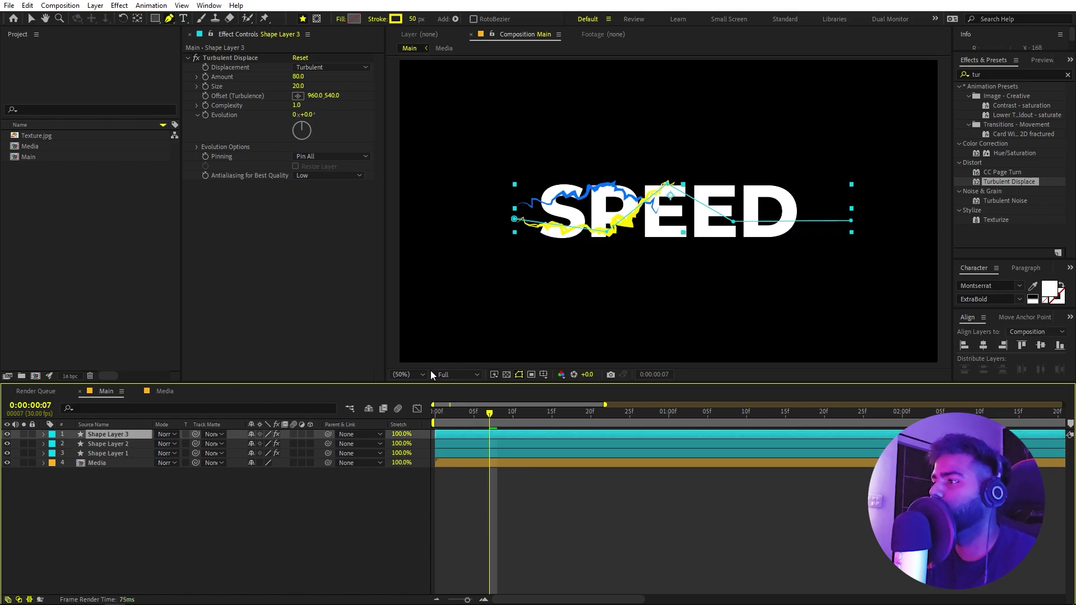
key("shift+Up")
key("shift+Up")
key("shift+Up")
key("shift+Up")
key("shift+Up")
key("shift+Up")
key("shift+Up")
key("shift+Up")
key("shift+Up")
key("shift+Up")
key("shift+Up")
key("shift+Up")
key("shift+Up")
key("shift+Up")
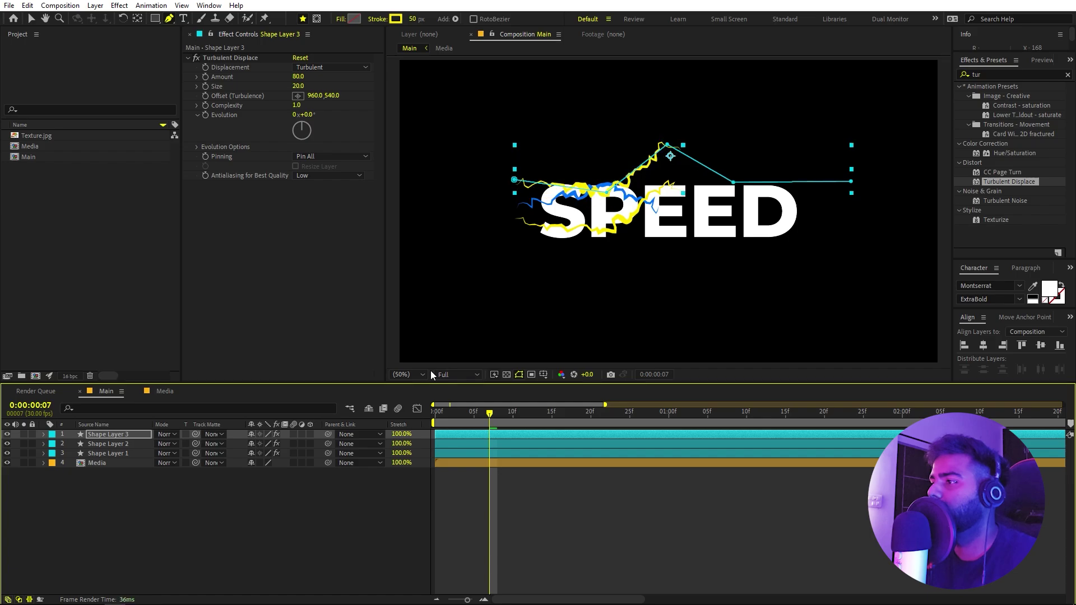
Reshape the yellow copy's path into a shallow wave above SPEED, with its end point raised beyond the letter D
left_click_drag(612, 195, 589, 167)
left_click_drag(664, 147, 665, 180)
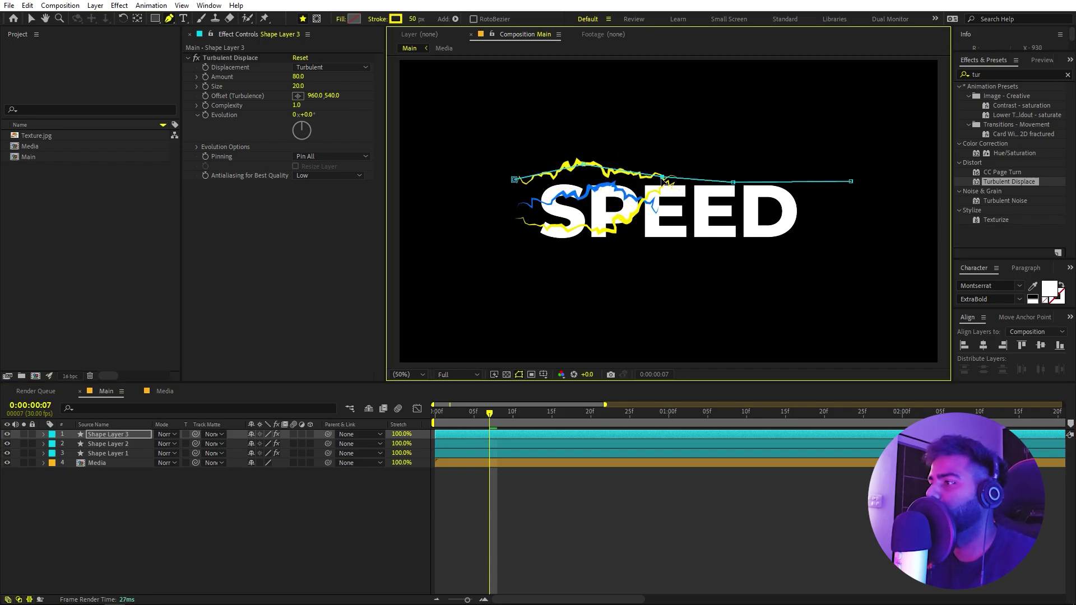
left_click_drag(740, 184, 737, 164)
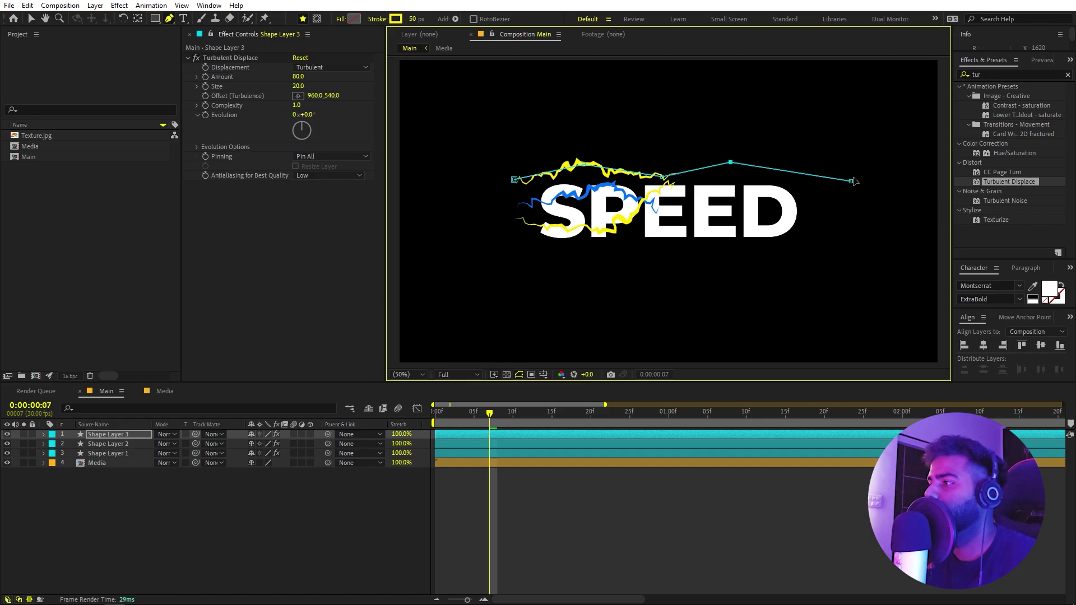
left_click_drag(853, 181, 848, 155)
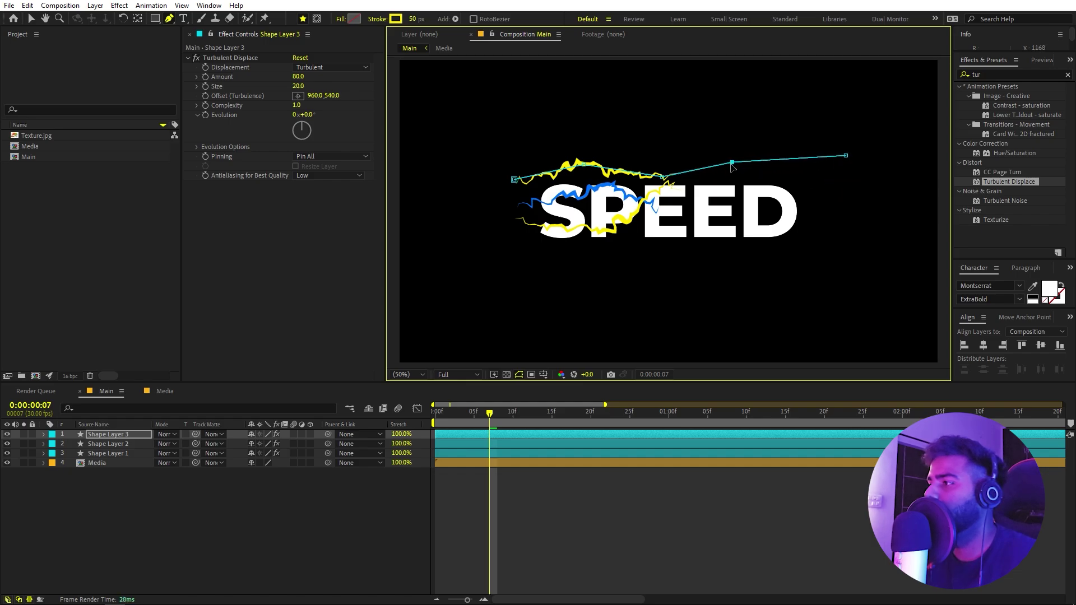
left_click_drag(731, 165, 734, 168)
Duplicate the blue stroke layer, reshape the copy's path into a zigzag along the underside of SPEED, and preview the animation
left_click(115, 454)
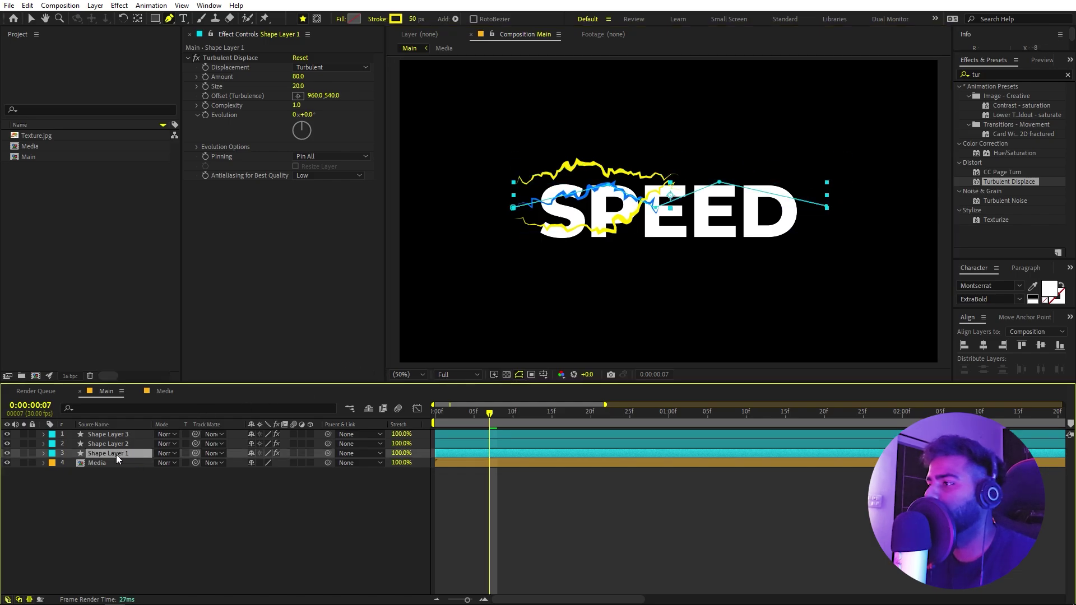
key("ctrl+d")
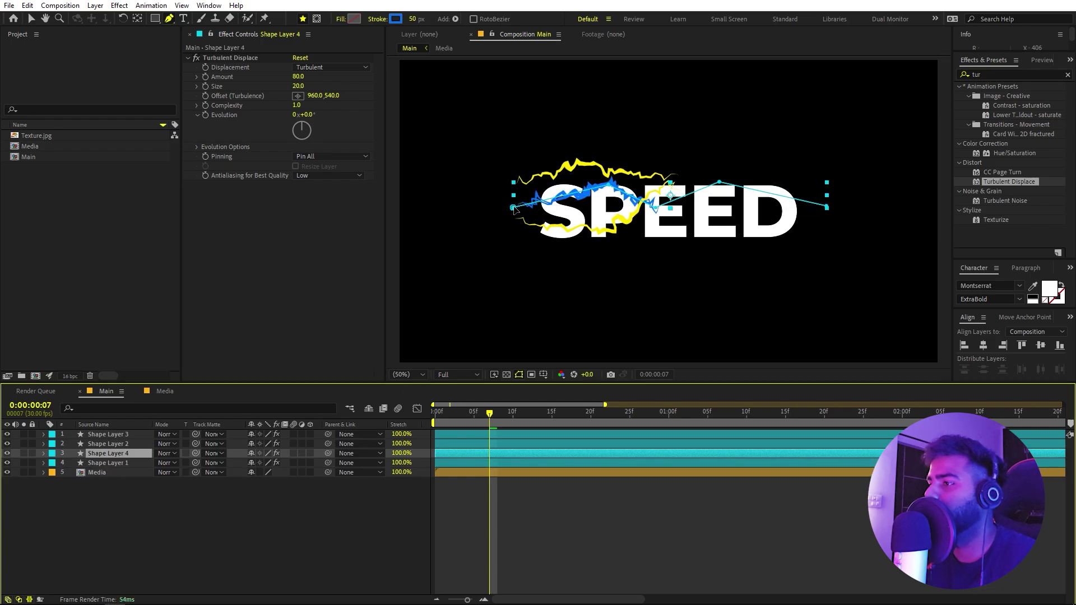
left_click_drag(514, 207, 514, 263)
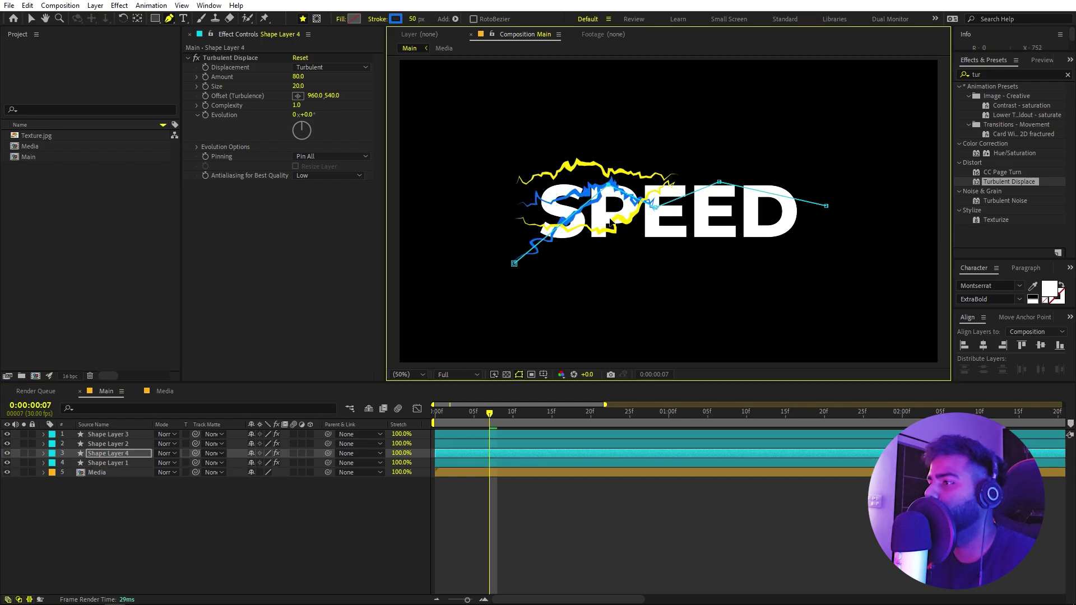
left_click_drag(610, 224, 611, 242)
left_click_drag(654, 207, 671, 253)
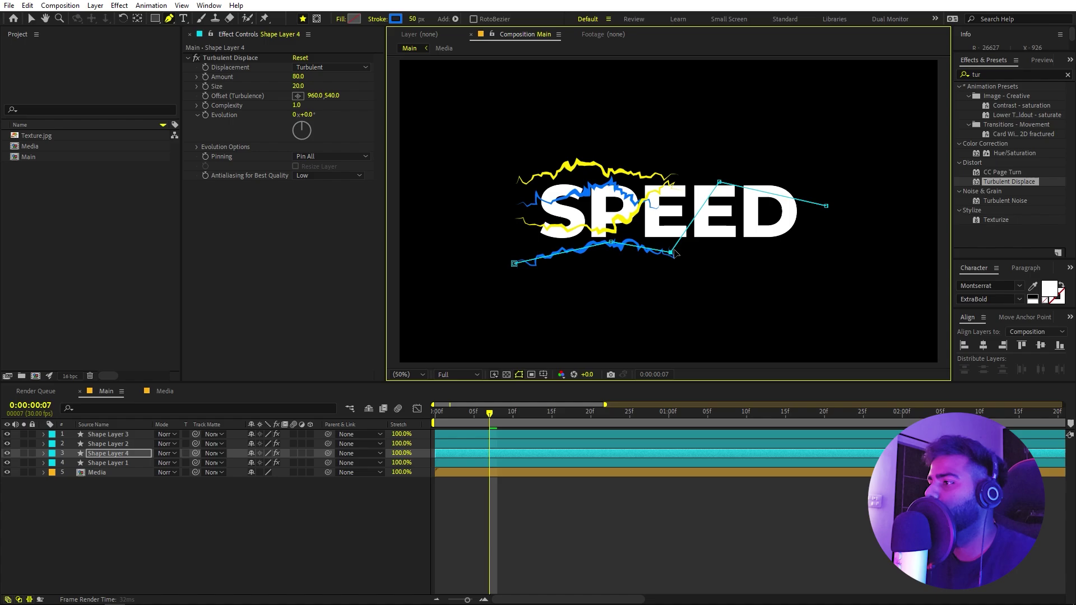
left_click_drag(720, 182, 746, 227)
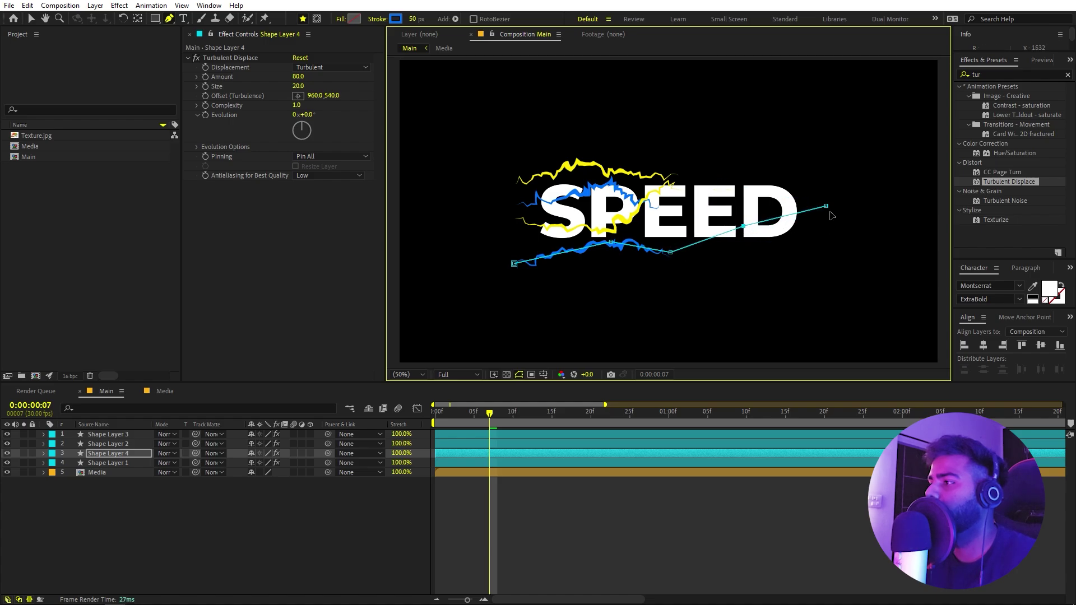
left_click_drag(829, 212, 830, 234)
key("space")
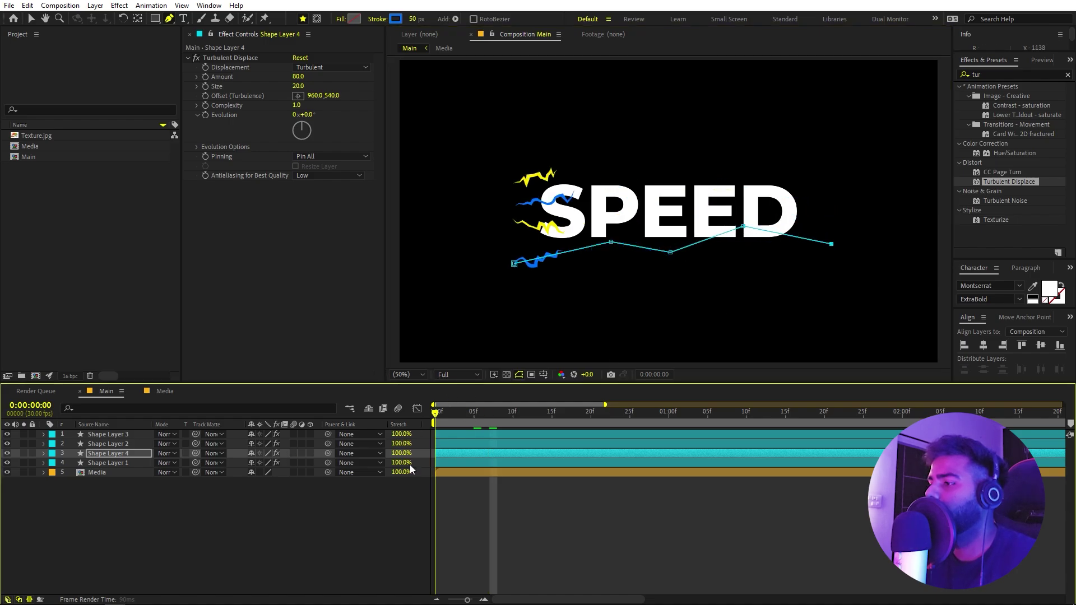
mouse_move(561, 426)
left_mouse_down()
mouse_move(457, 429)
mouse_move(505, 422)
left_mouse_up()
Shift Shape Layer 3 and Shape Layer 4 together to start at 0:00:00:03, and preview the animation from the first frame
left_click(117, 443)
left_click(117, 435)
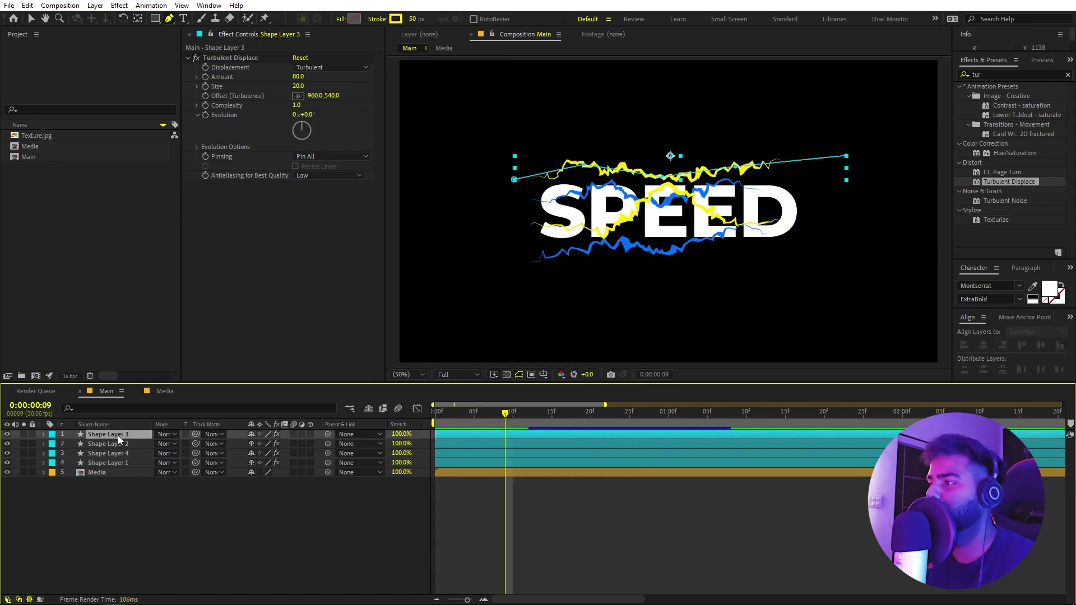
left_click(119, 462)
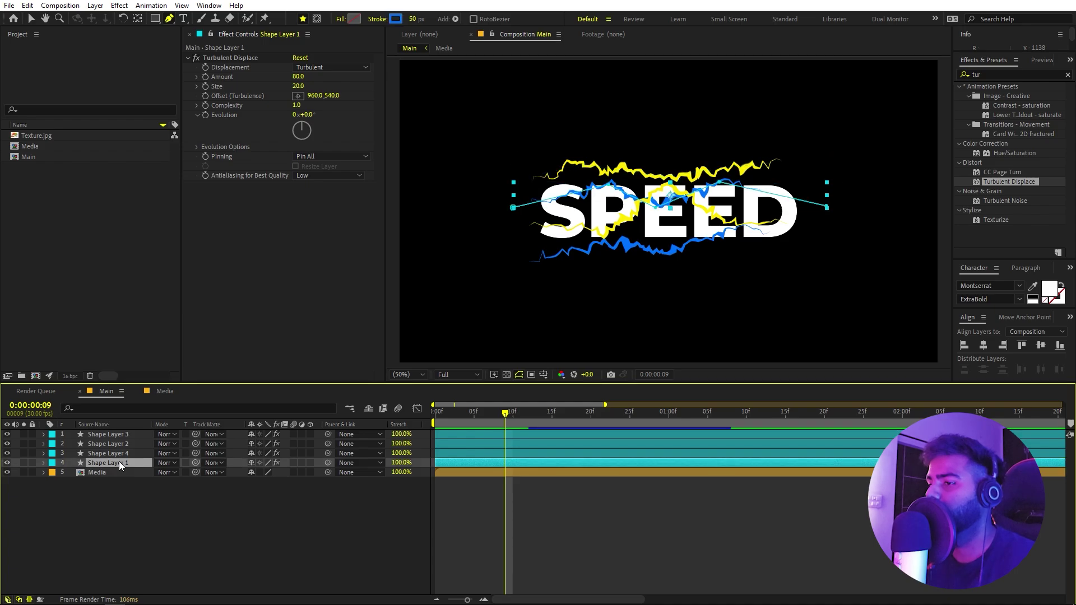
left_click(121, 450)
left_click(123, 445)
left_click(120, 455)
left_click(124, 434, "ctrl")
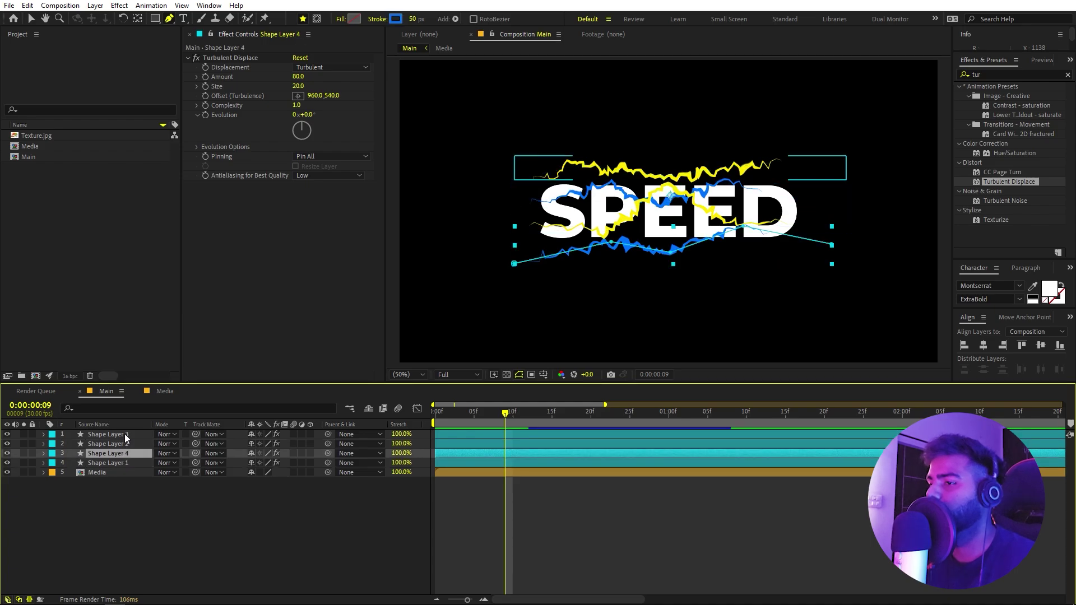
left_click_drag(441, 437, 462, 436)
key("Home")
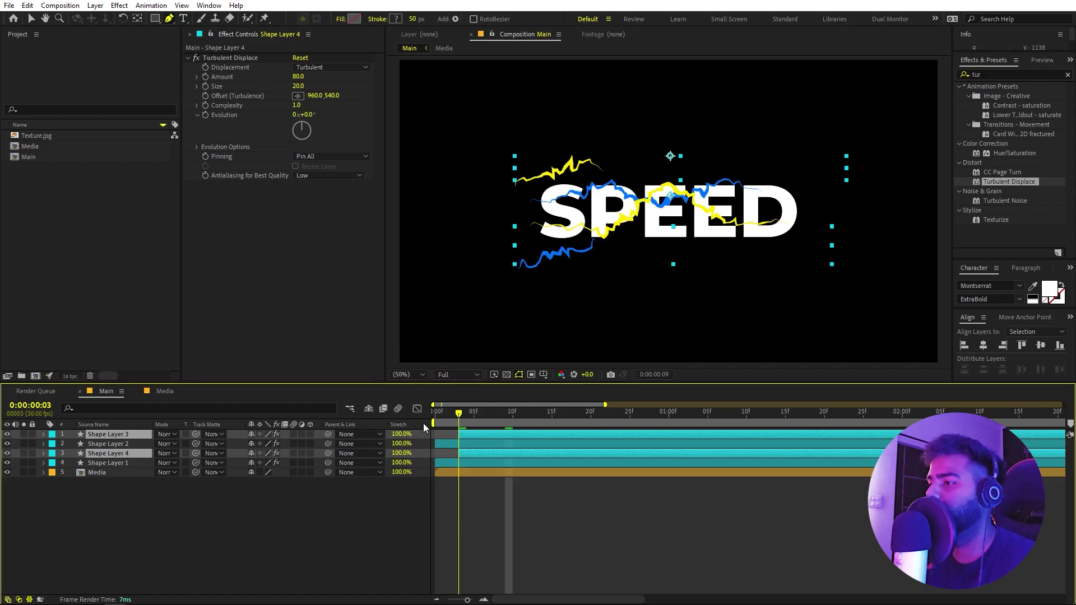
key("space")
key("space")
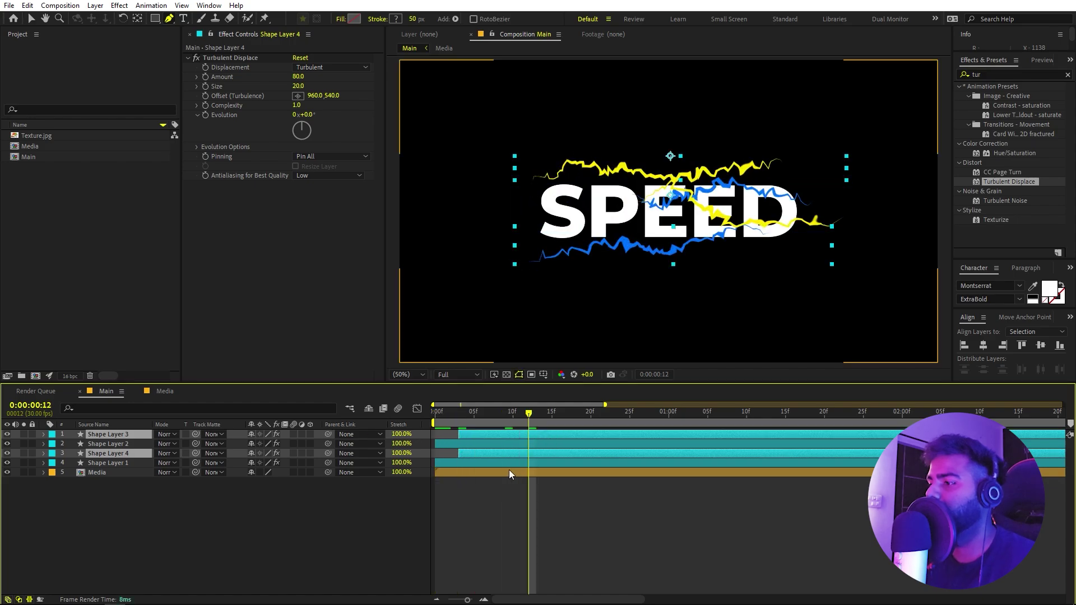
Shift Shape Layer 1 one frame later to start at 0:00:00:01, and preview the animation from the first frame
left_click_drag(493, 463, 500, 464)
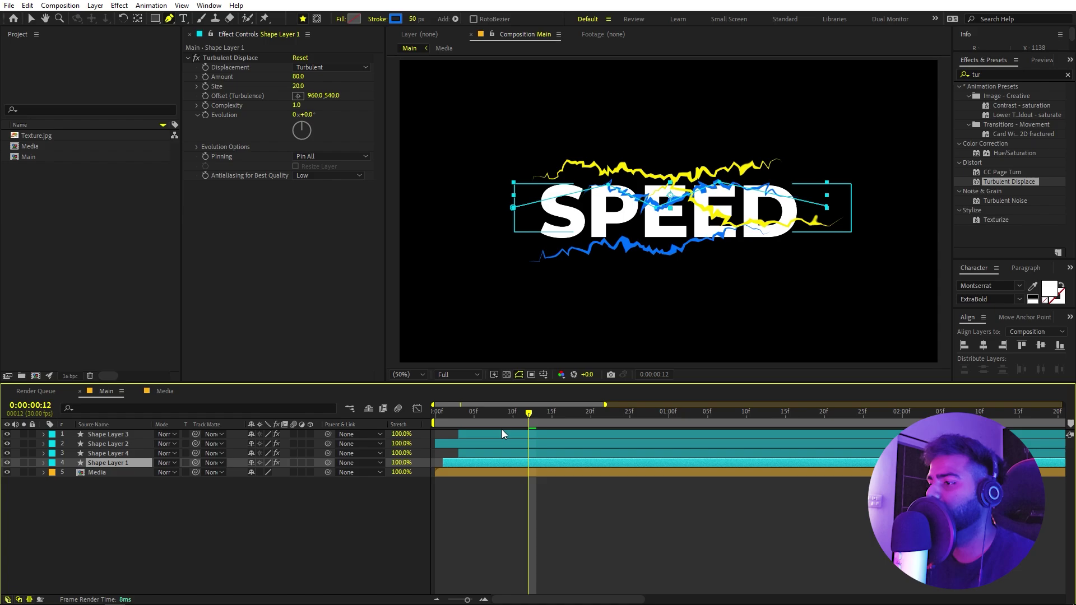
key("Home")
key("space")
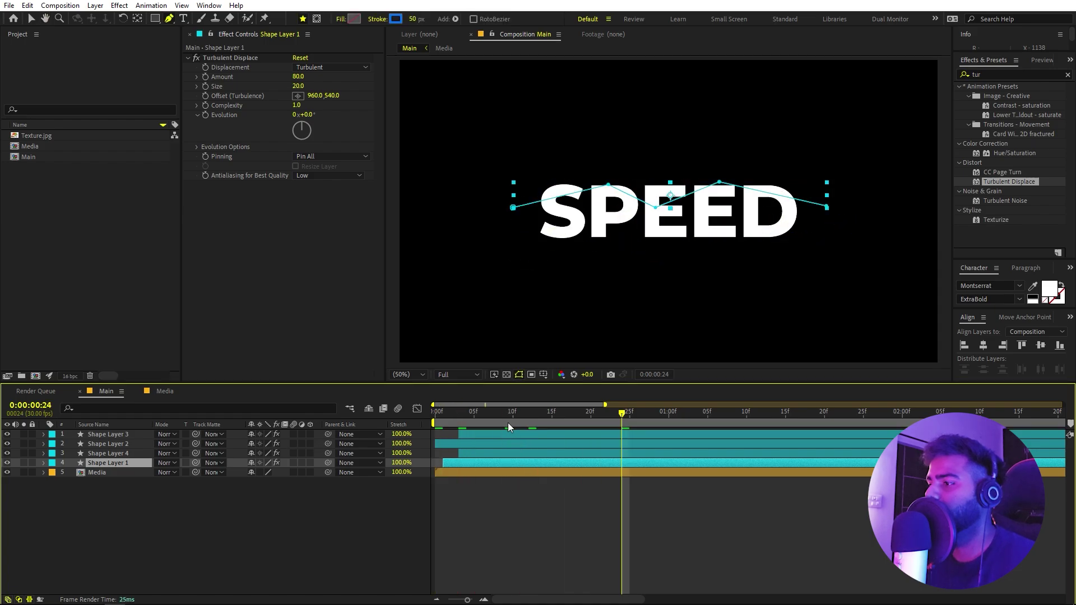
key("space")
Shift Shape Layer 3 and Shape Layer 4 together to start at 0:00:00:04, preview the staggered strokes, and clear the selection
left_click(469, 453)
left_click(475, 434, "ctrl")
left_click_drag(475, 434, 483, 435)
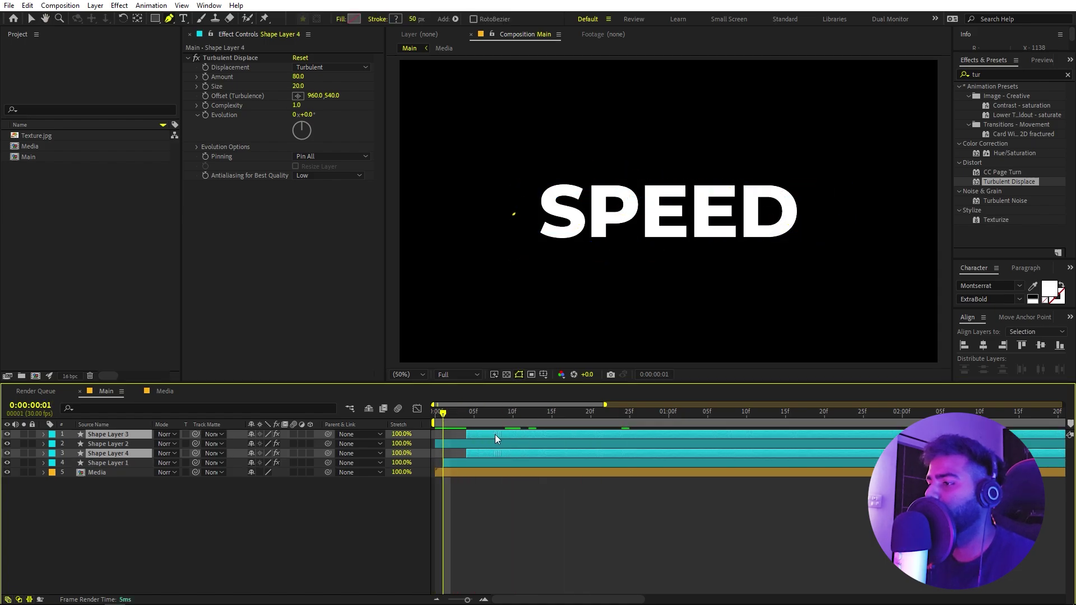
key("space")
key("space")
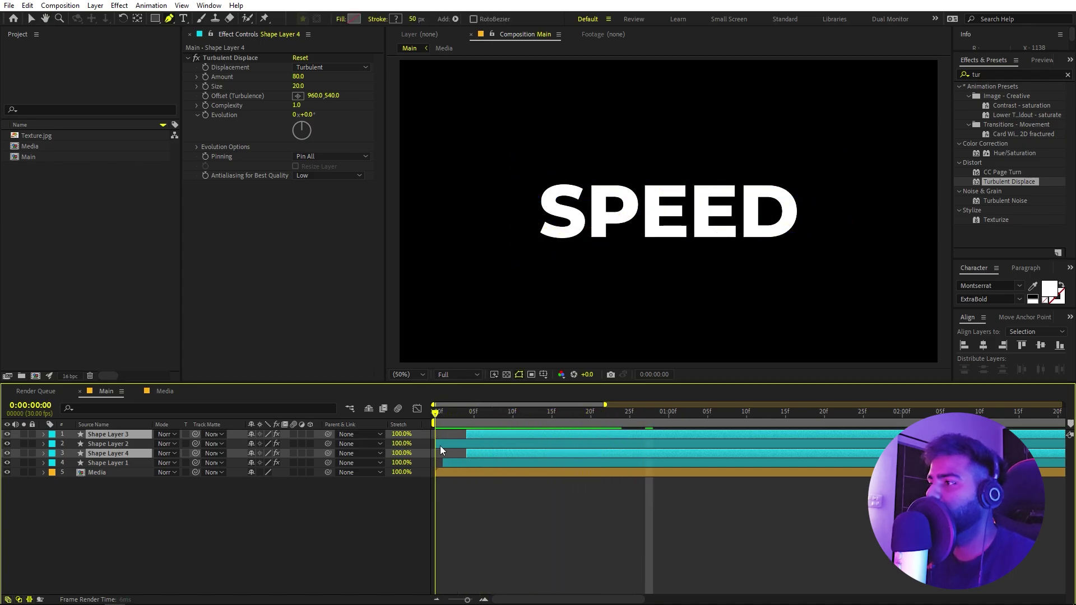
key("space")
left_click(503, 546)
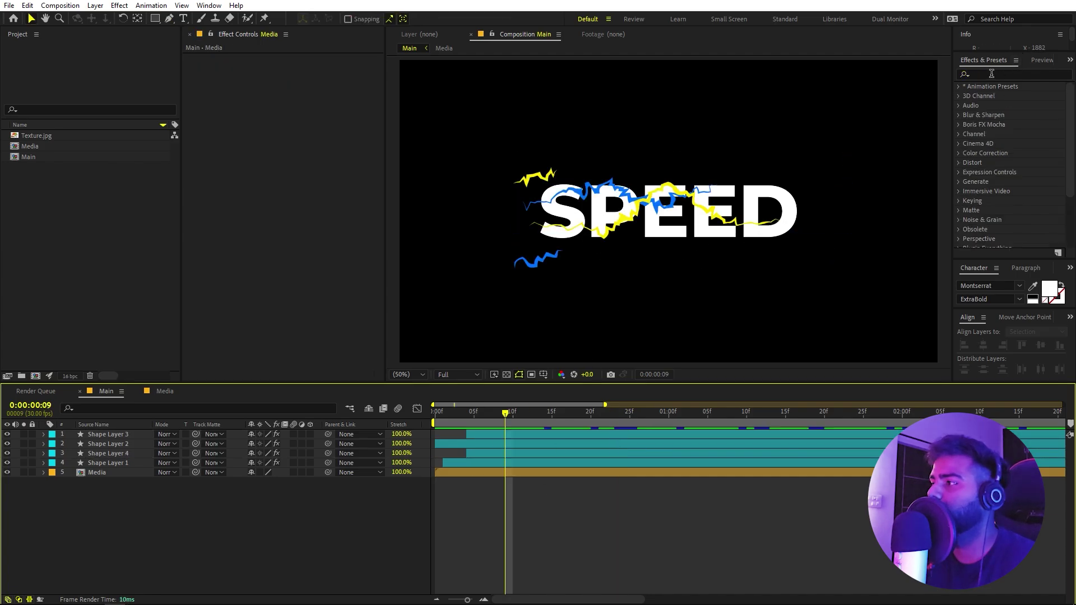
Apply Linear Wipe to the Media layer with Wipe Angle -90° and Transition Completion 49%, and return to the first frame
left_click(992, 73)
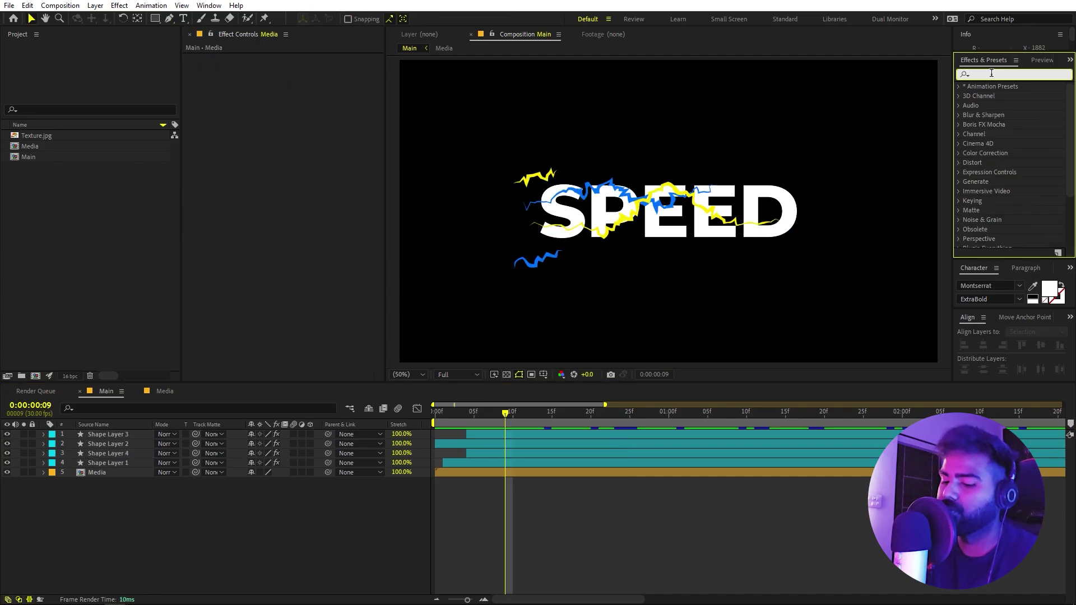
type("linear")
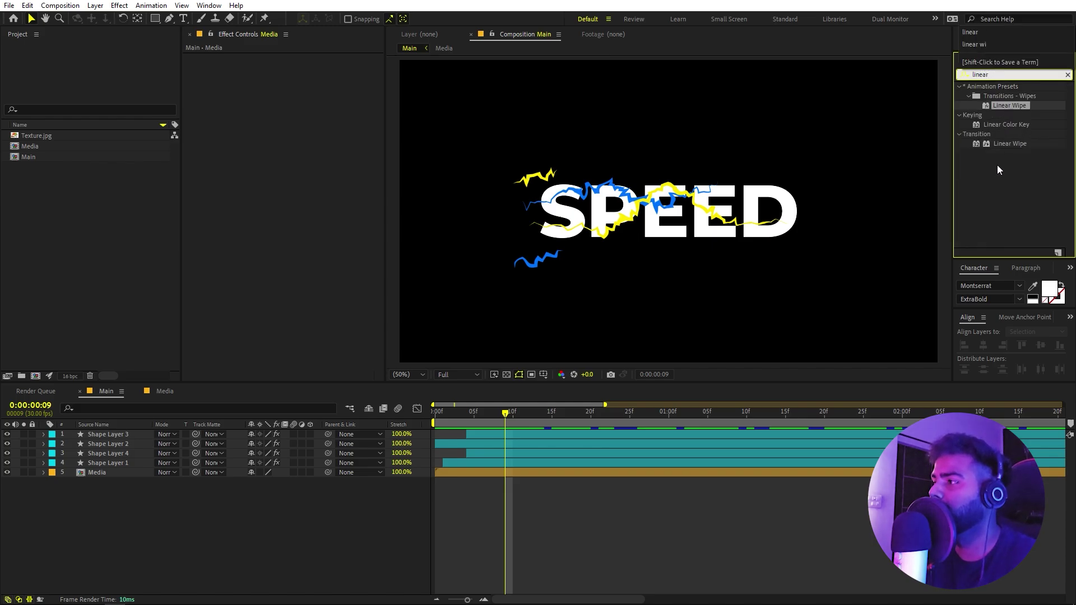
left_click_drag(1007, 146, 128, 475)
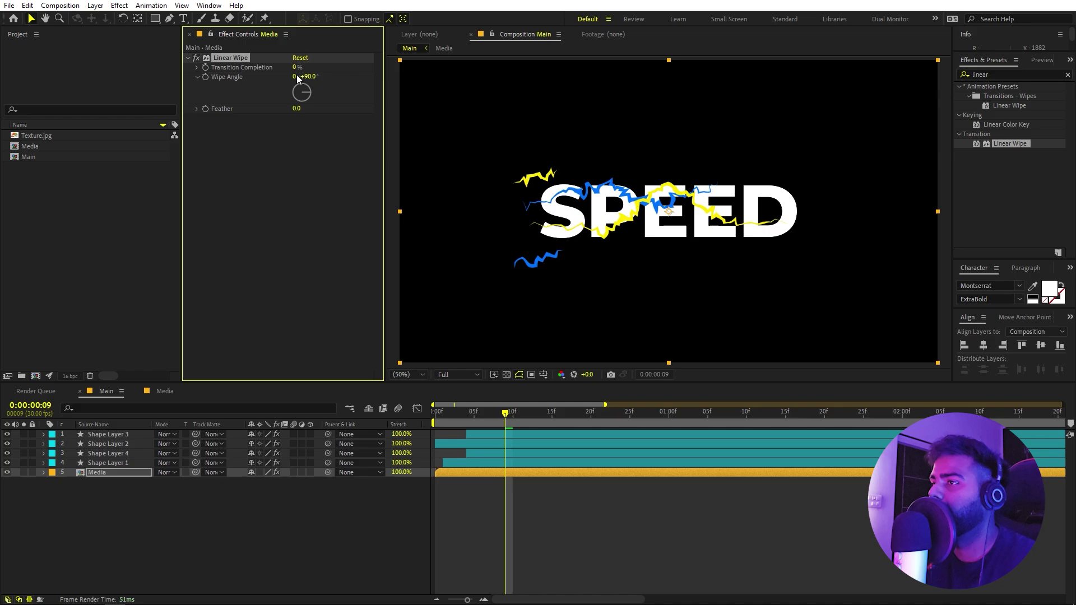
left_click_drag(305, 66, 327, 83)
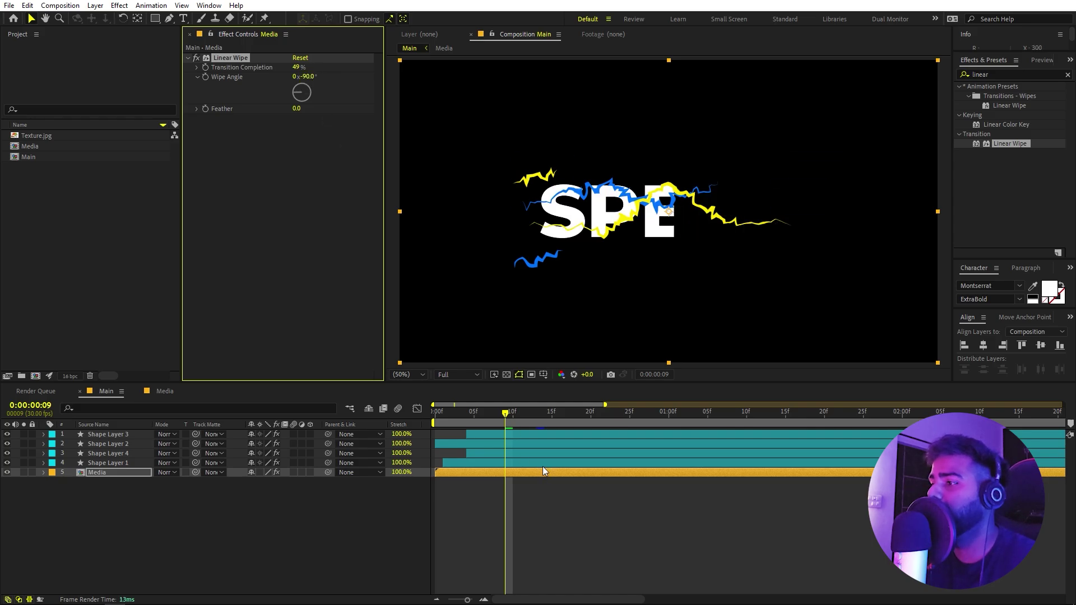
left_click_drag(501, 418, 444, 438)
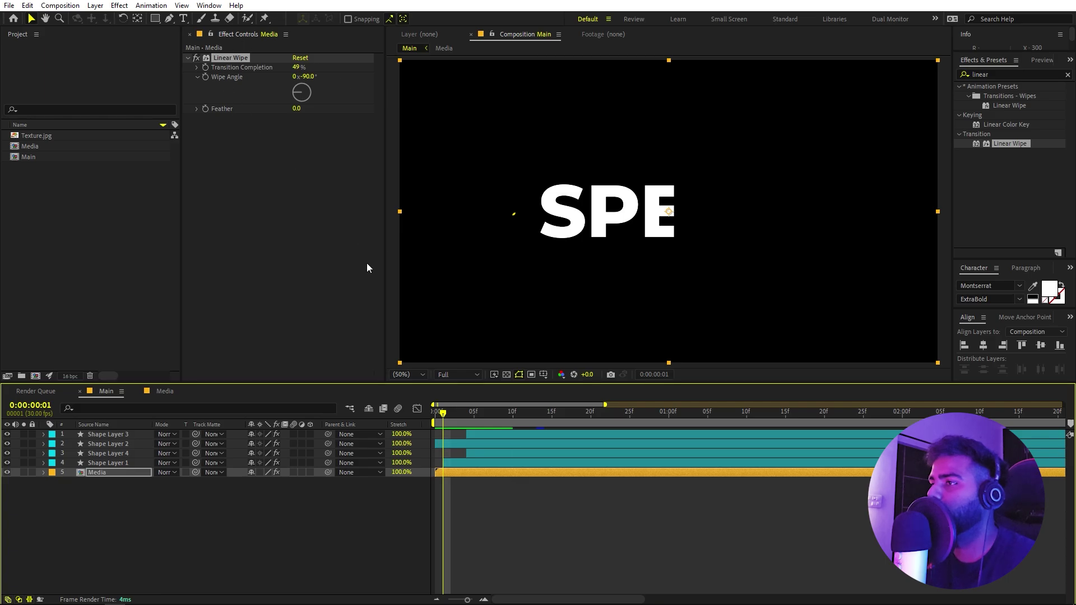
key("Home")
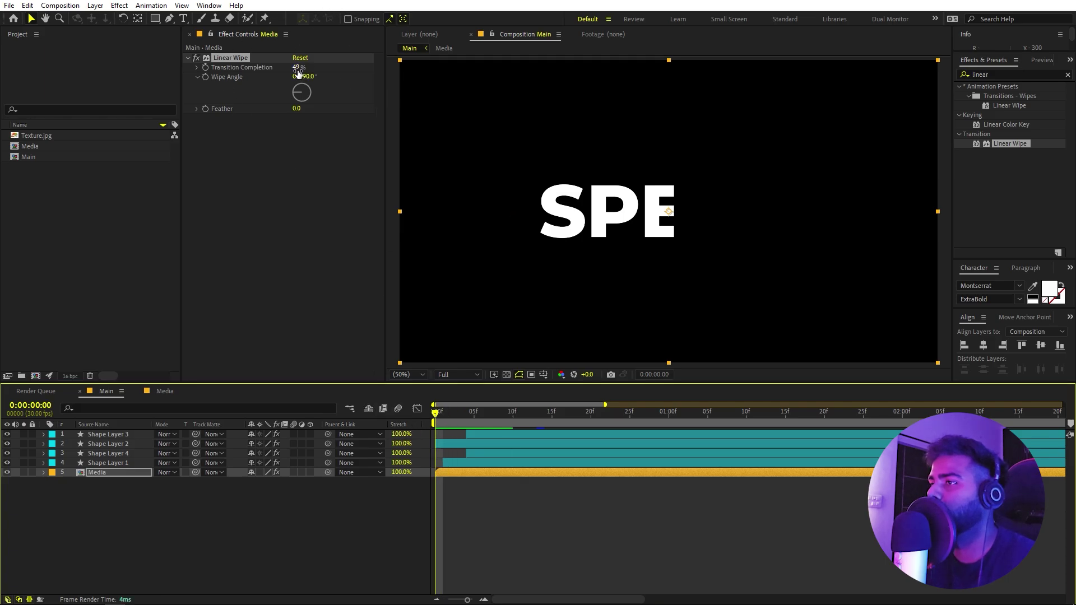
Set the Media layer's Linear Wipe Transition Completion to 80%, keyframe it at the first frame, and reveal its keyframes
left_click_drag(297, 73, 314, 72)
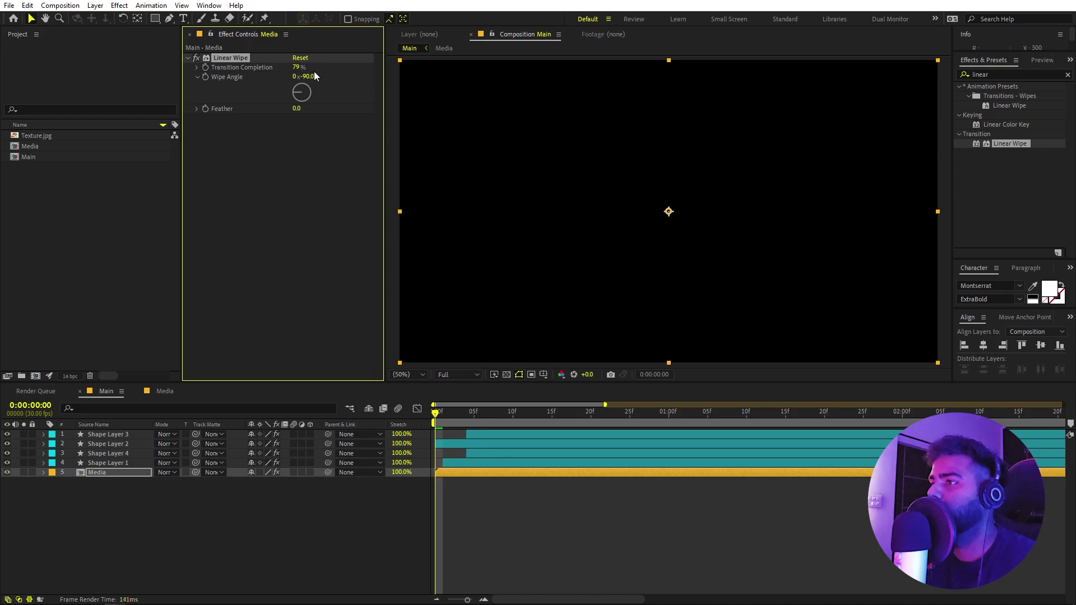
left_click(297, 66)
type("80")
key("Return")
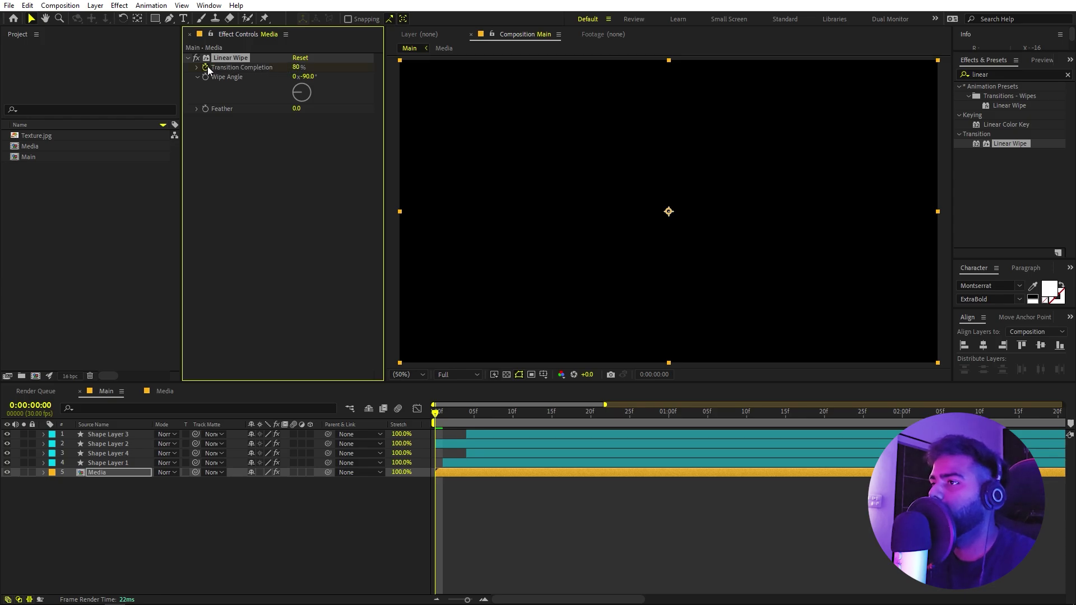
key("u")
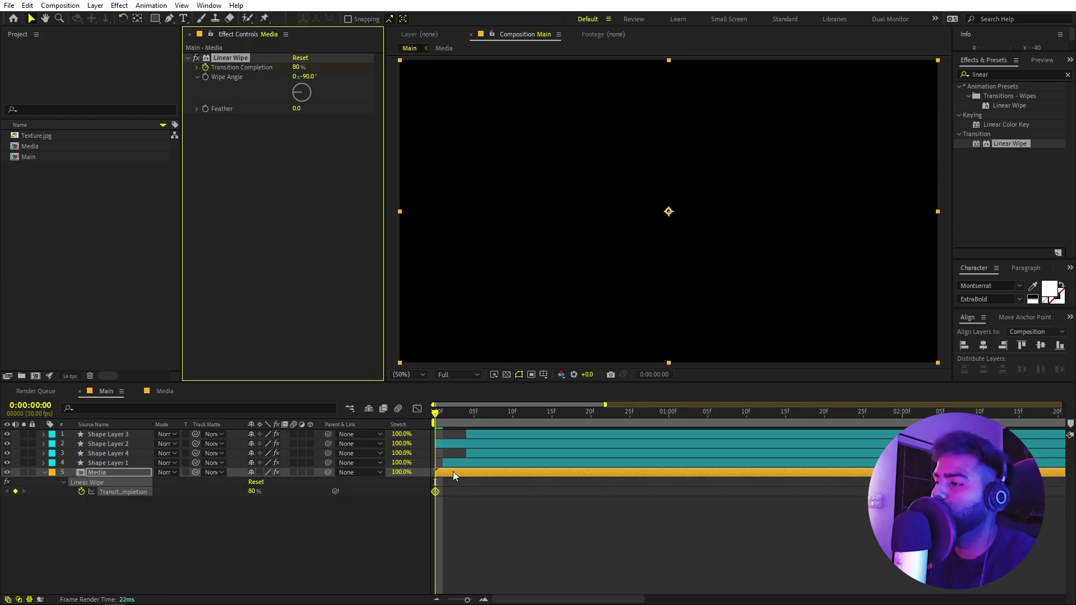
At 0:00:00:19, keyframe the Media layer's Linear Wipe Transition Completion at 20%, and clear the selection
left_click_drag(444, 419, 584, 426)
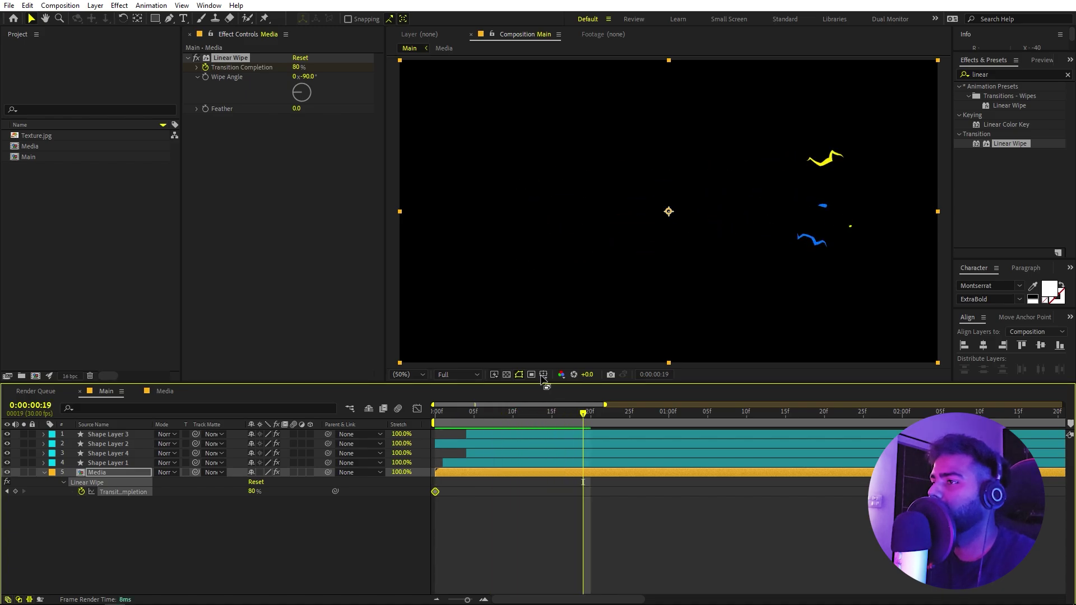
left_click_drag(296, 67, 276, 69)
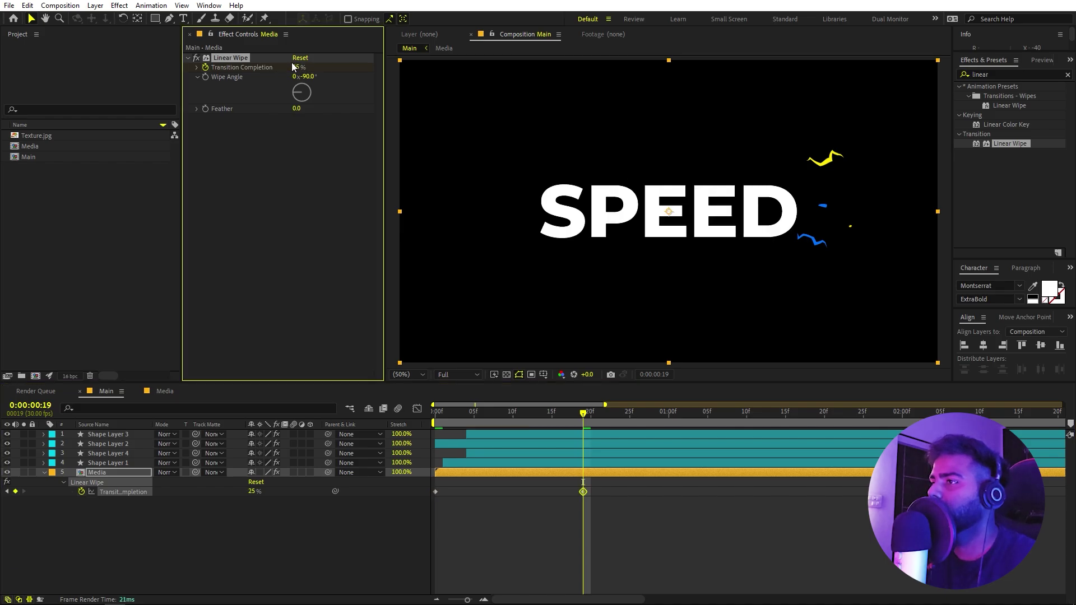
left_click(300, 67)
type("3")
left_click(543, 525)
Set the Linear Wipe's Feather to 53 while viewing 0:00:00:09, and preview the text reveal
left_click_drag(533, 423, 506, 429)
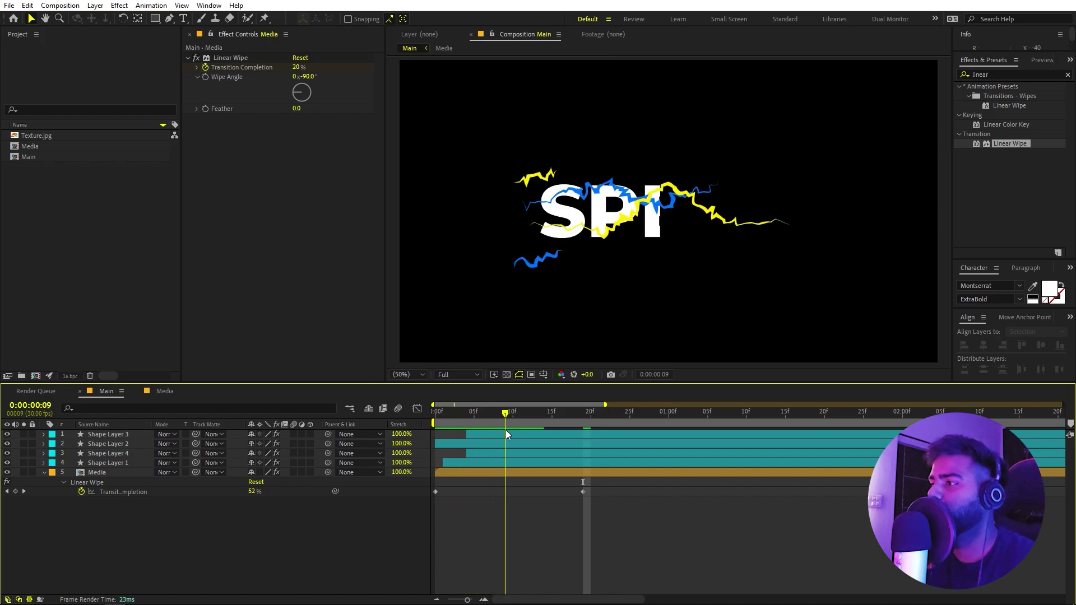
left_click_drag(297, 111, 326, 111)
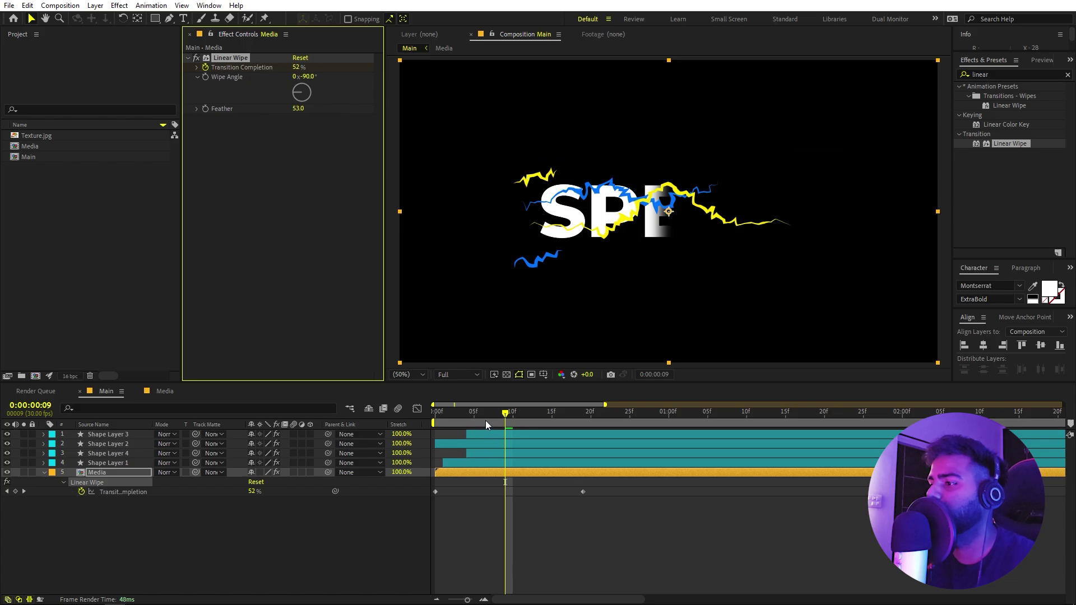
key("space")
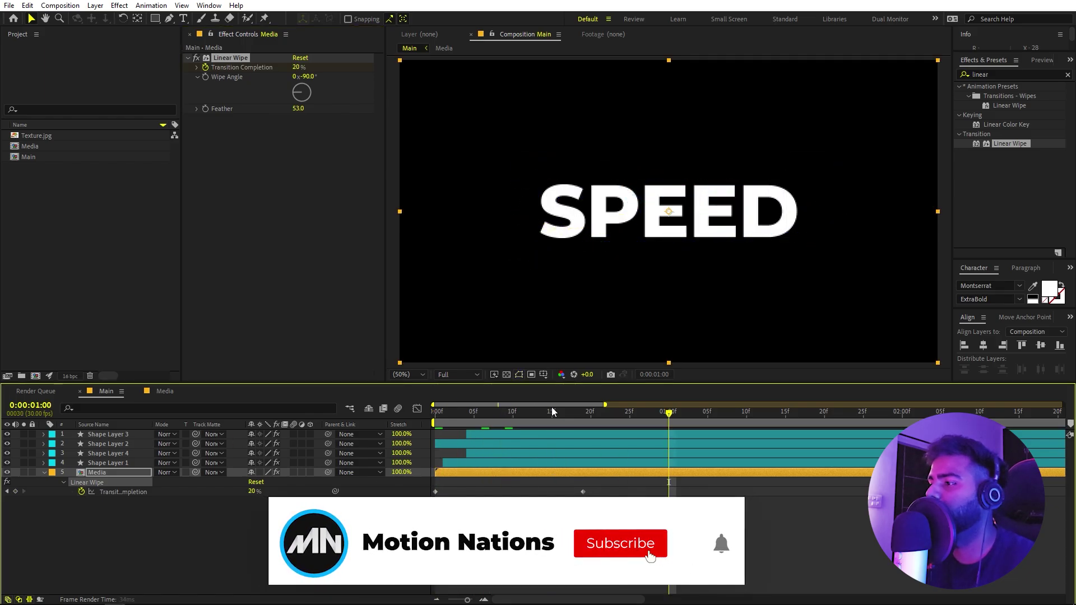
left_click_drag(670, 426, 442, 436)
key("space")
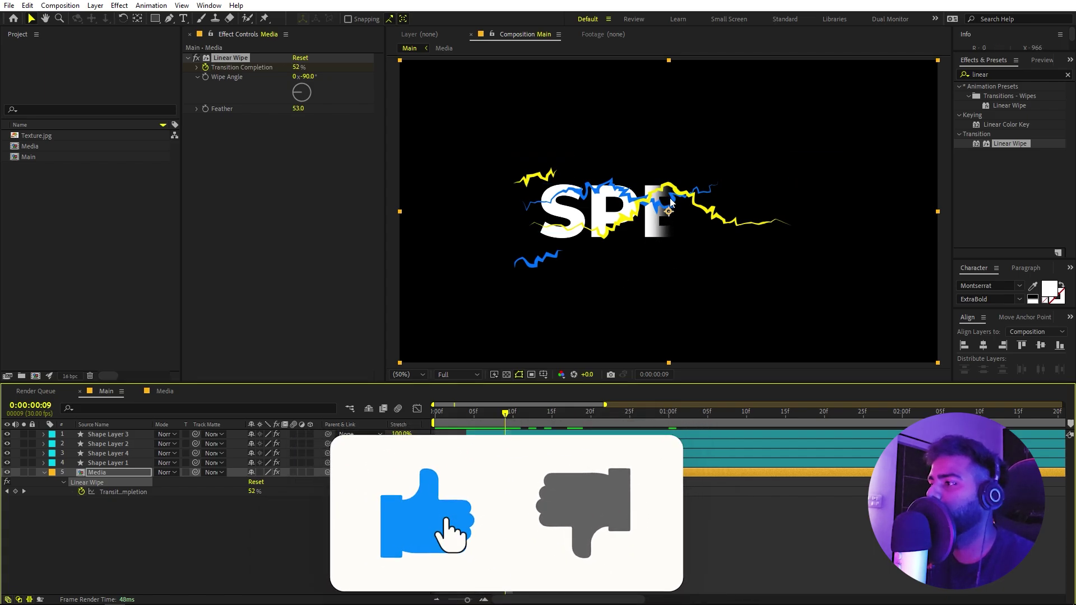
Clear the selection and create a new black solid layer in the Main composition
key("F2")
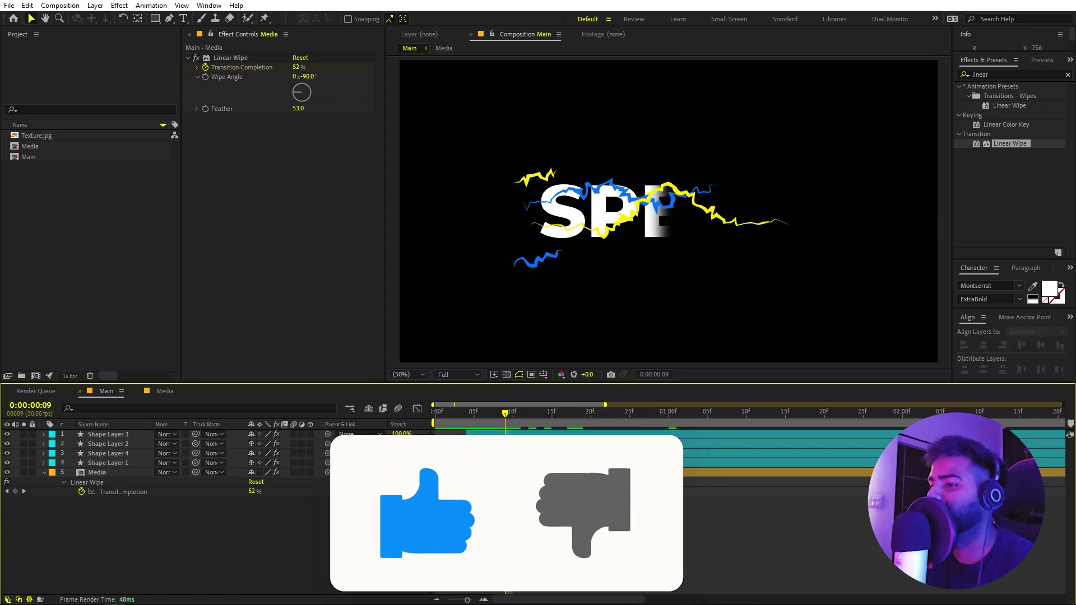
right_click(126, 543)
mouse_move(176, 409)
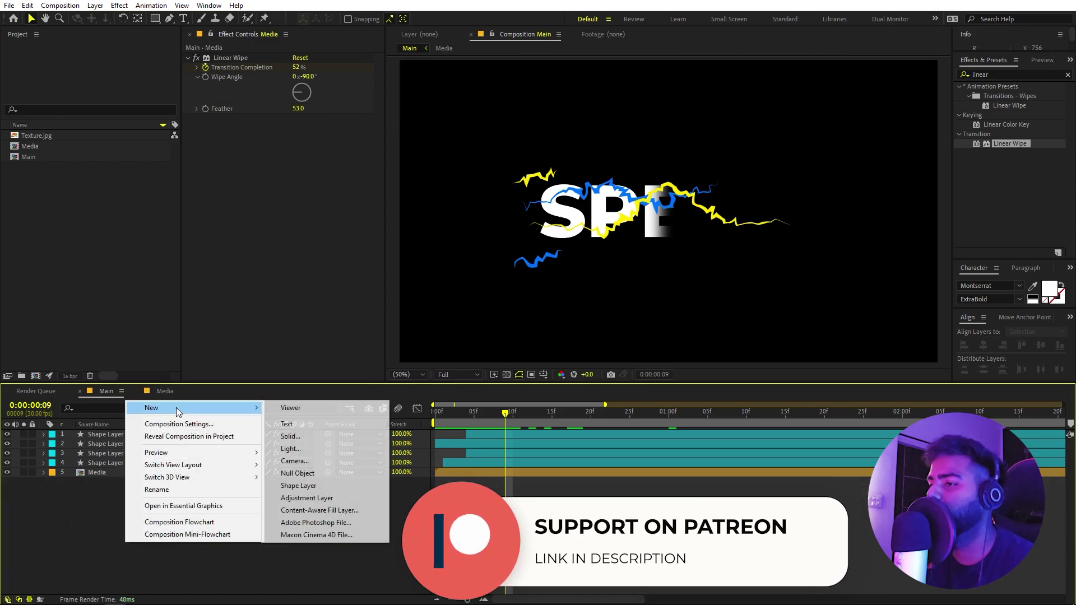
left_click(297, 437)
left_click(367, 325)
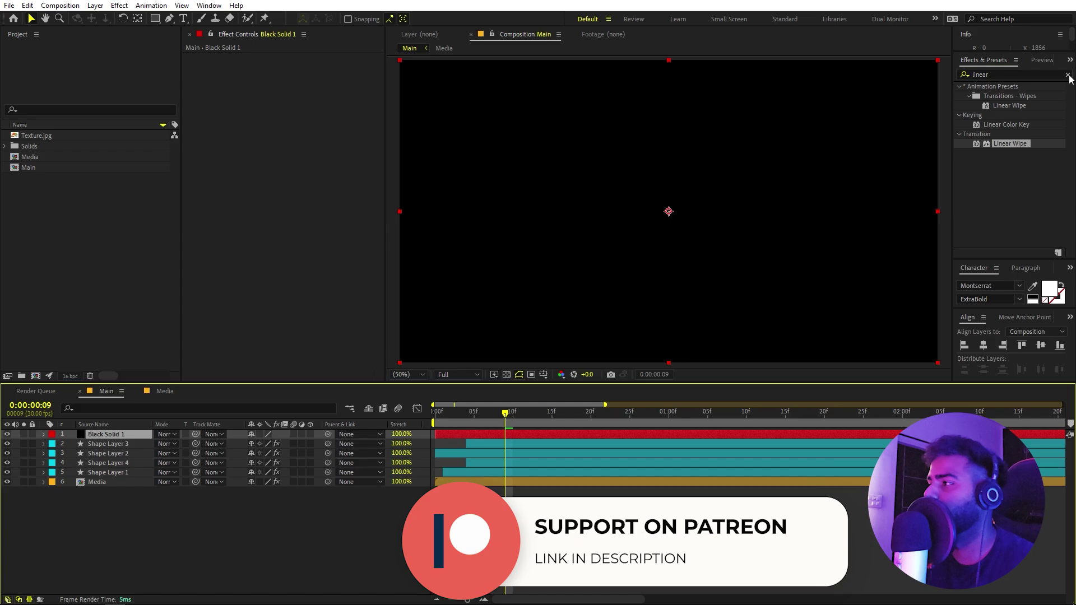
Apply Fractal Noise to the black solid and set its Contrast to 331, keeping the Basic fractal type
key("ctrl+5")
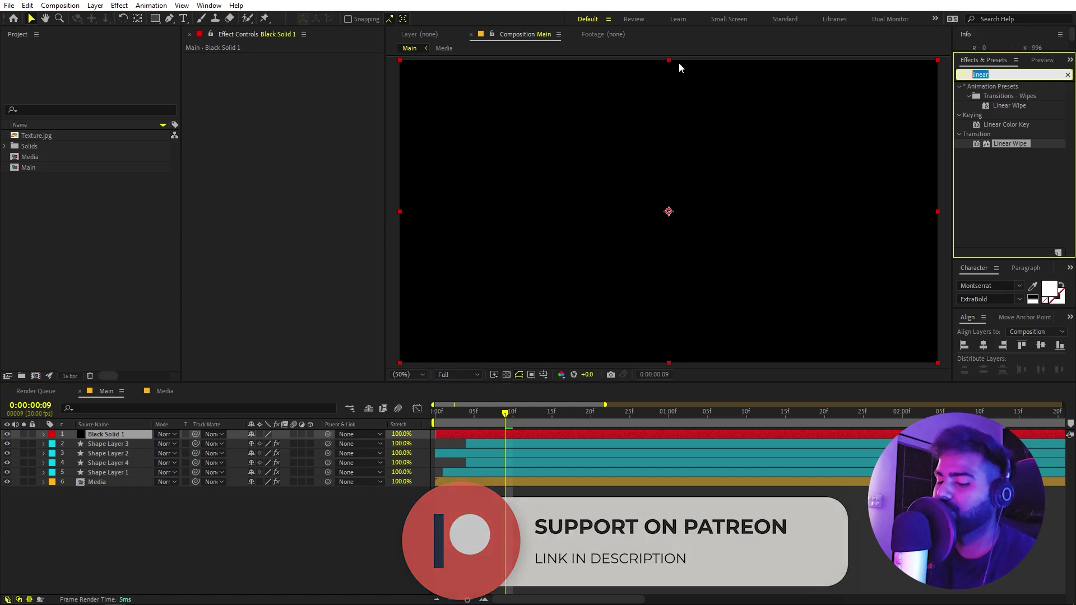
type("frac")
left_click_drag(1012, 163, 126, 433)
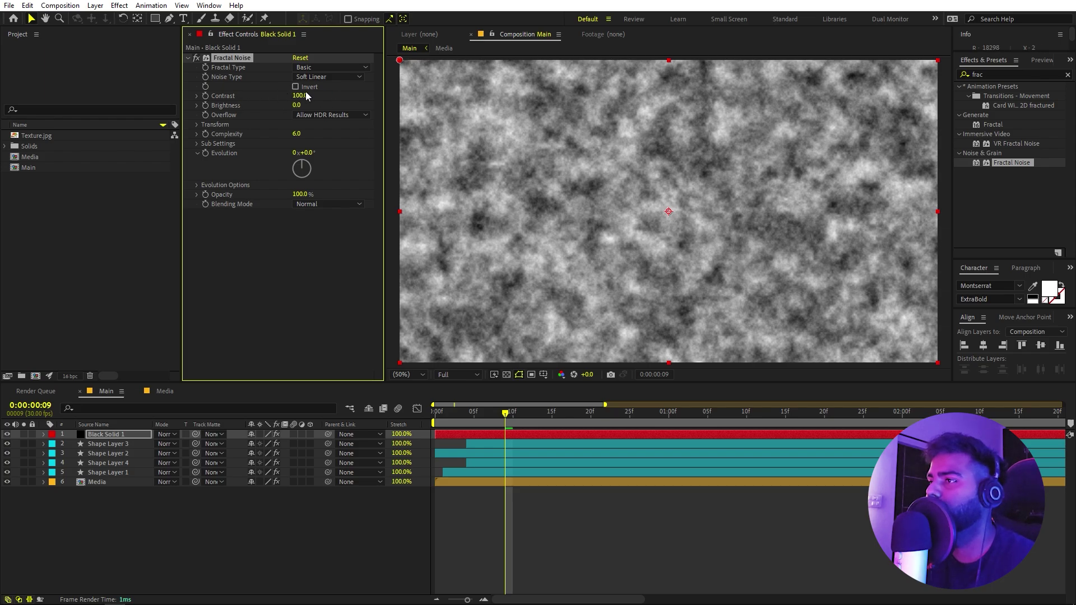
left_click_drag(305, 95, 415, 94)
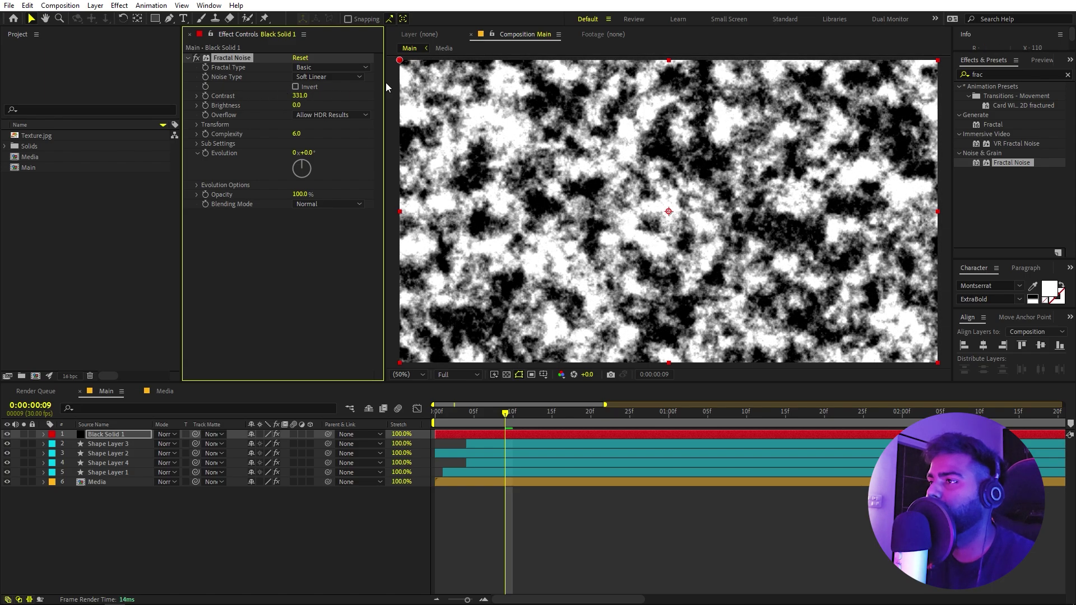
left_click(330, 67)
left_click(268, 204)
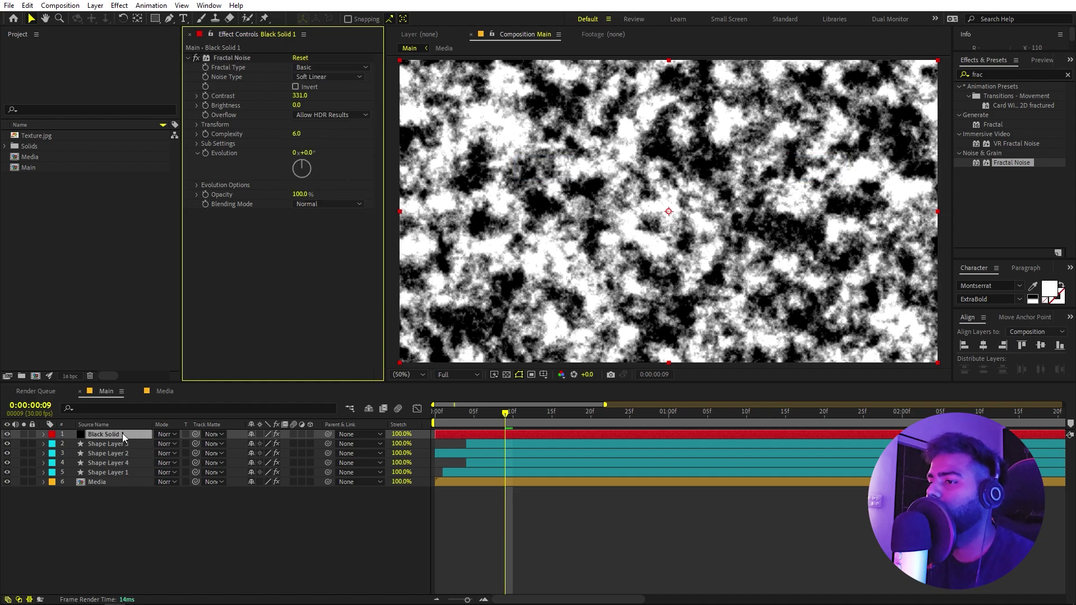
Move the noise solid below the Media layer and hide it
left_click_drag(122, 433, 123, 507)
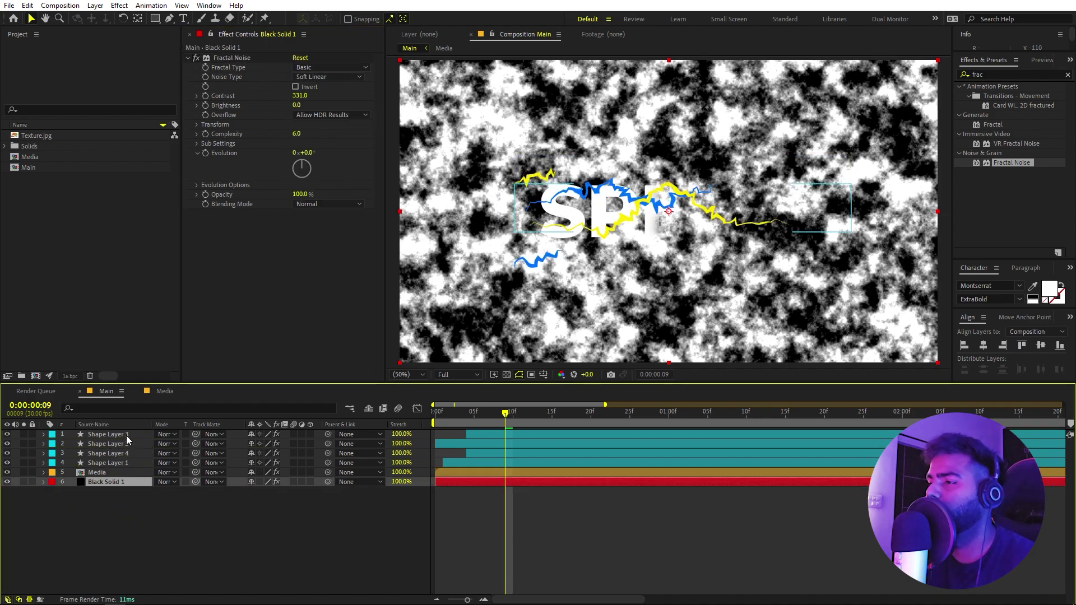
left_click(7, 483)
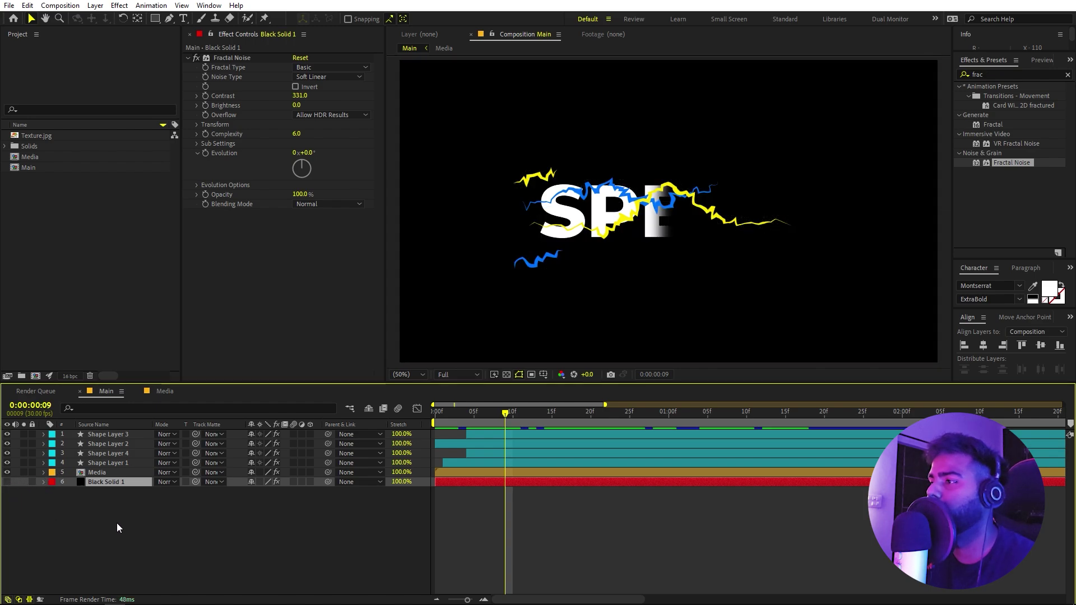
Find the Displacement Map effect and apply it to the Media layer
left_click(100, 474)
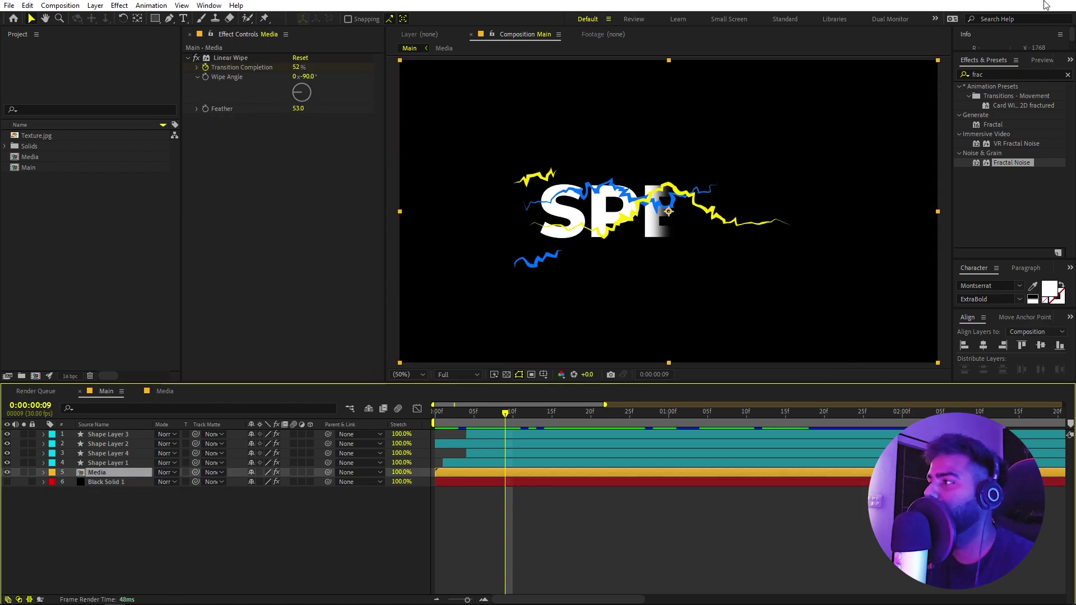
left_click(998, 74)
type("dis")
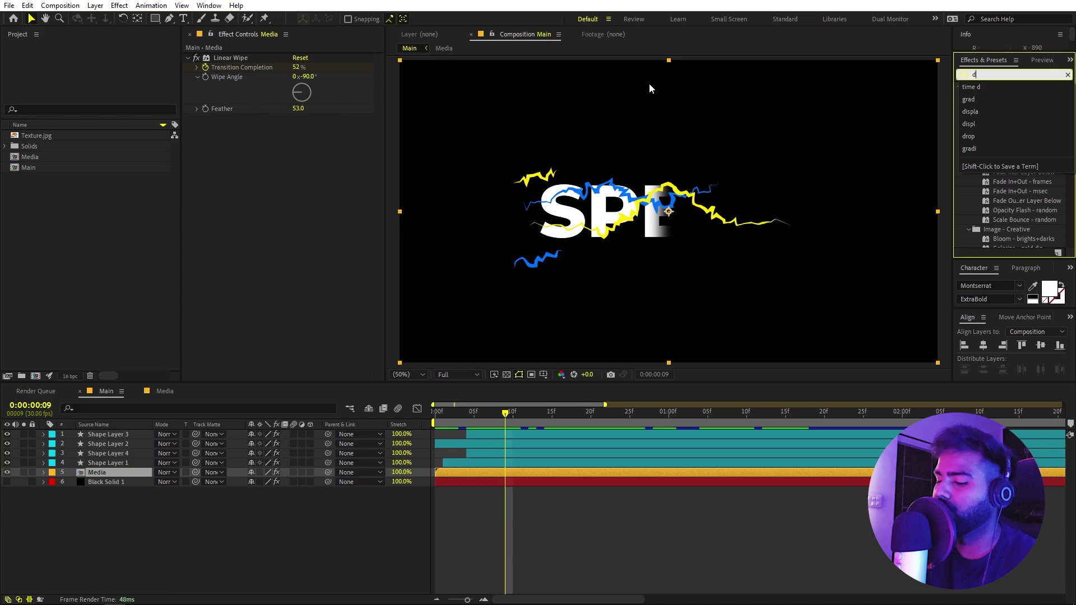
type("[")
key("BackSpace")
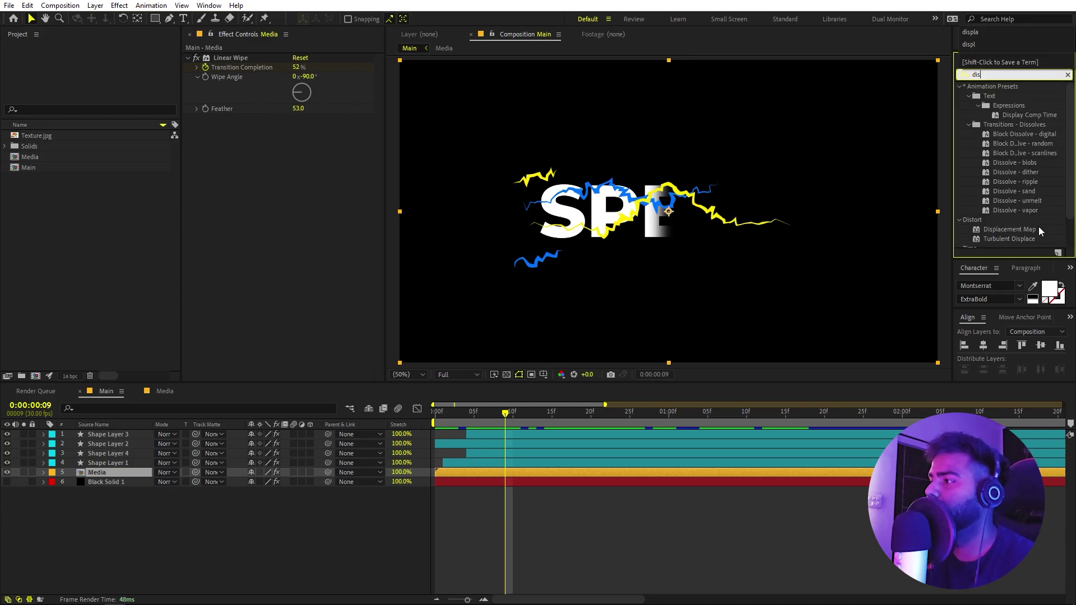
left_click_drag(1024, 230, 110, 473)
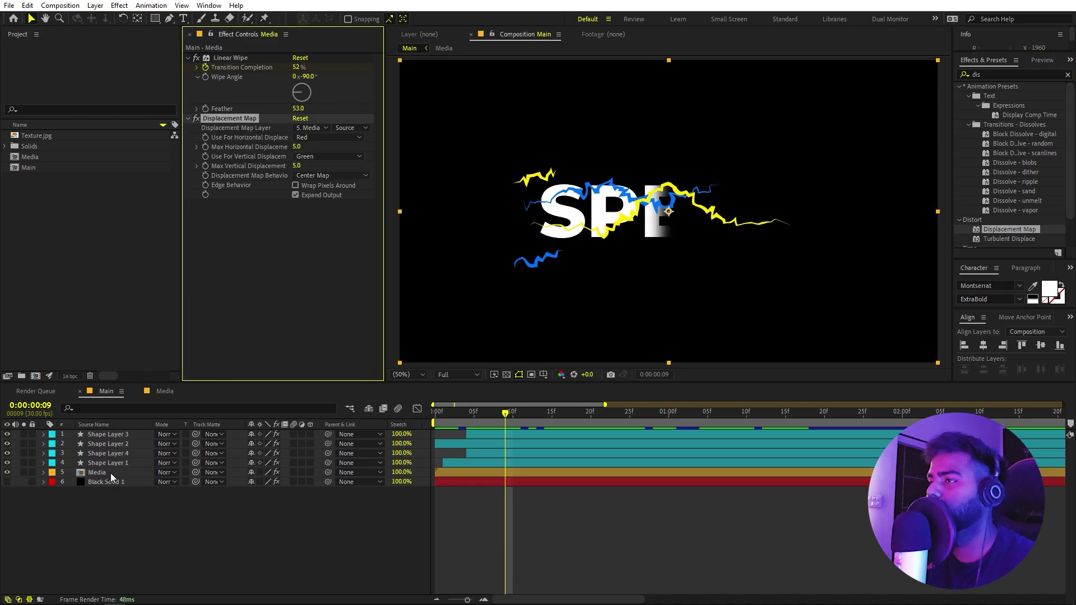
Use Black Solid 1 as the Displacement Map layer, with Effects & Masks as its source
left_click(311, 129)
left_click(329, 219)
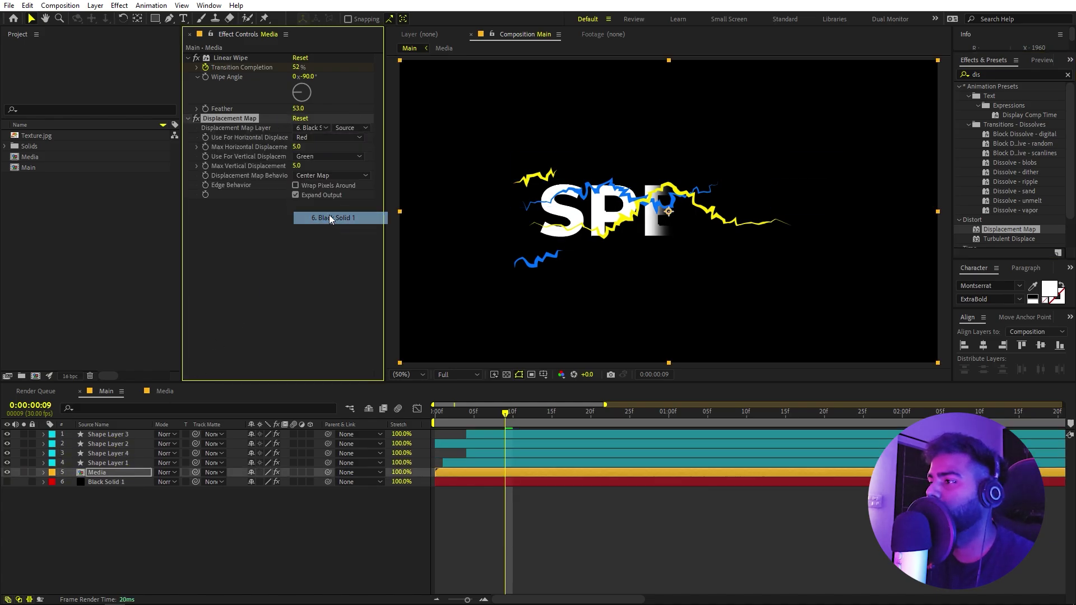
left_click(350, 128)
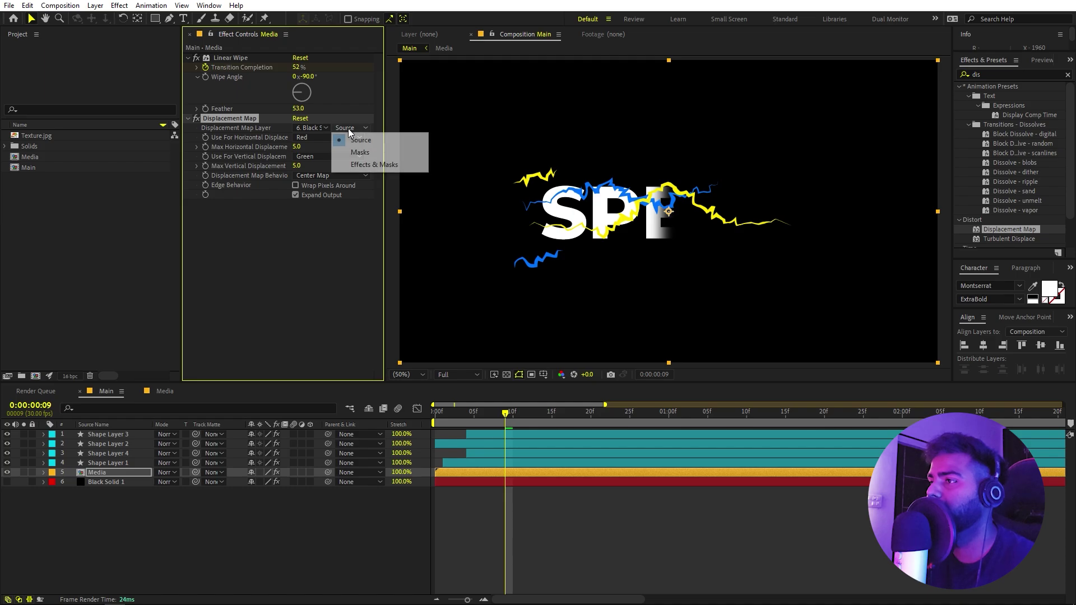
left_click(372, 165)
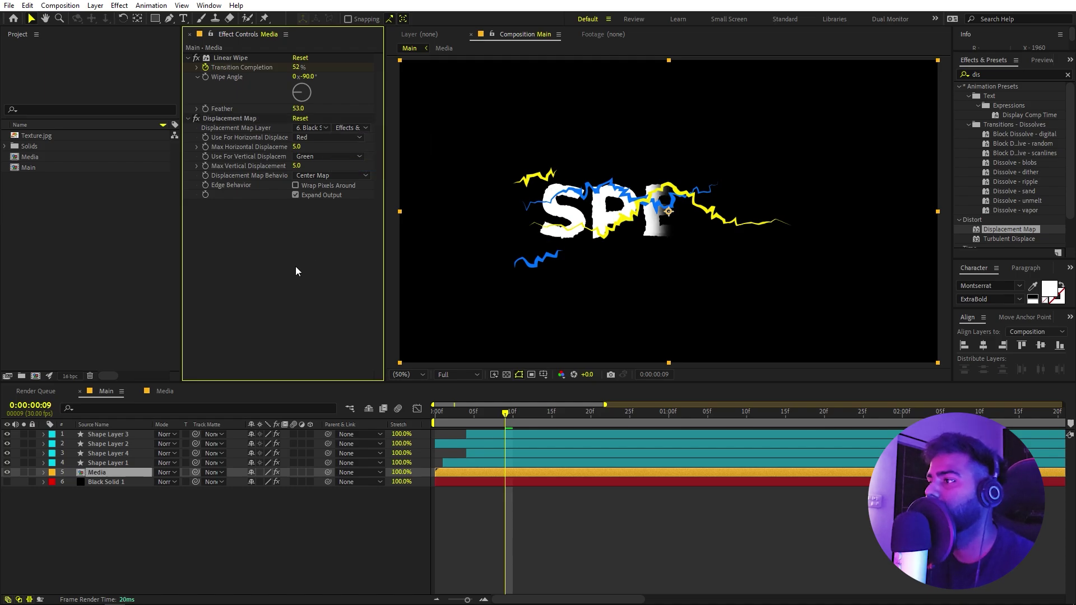
Set the Displacement Map's Max Horizontal Displacement to 145 and Max Vertical Displacement to 39
left_click_drag(309, 148, 351, 172)
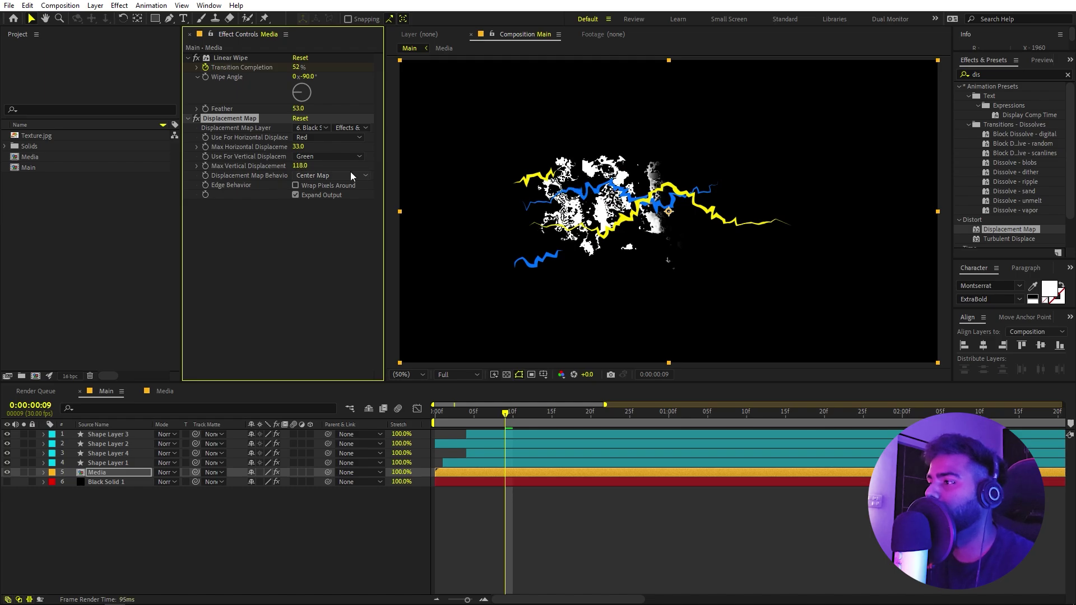
key("ctrl+z")
left_click_drag(298, 145, 319, 171)
Preview the displaced text from the first frame, and return to 0:00:00:08
left_click(482, 415)
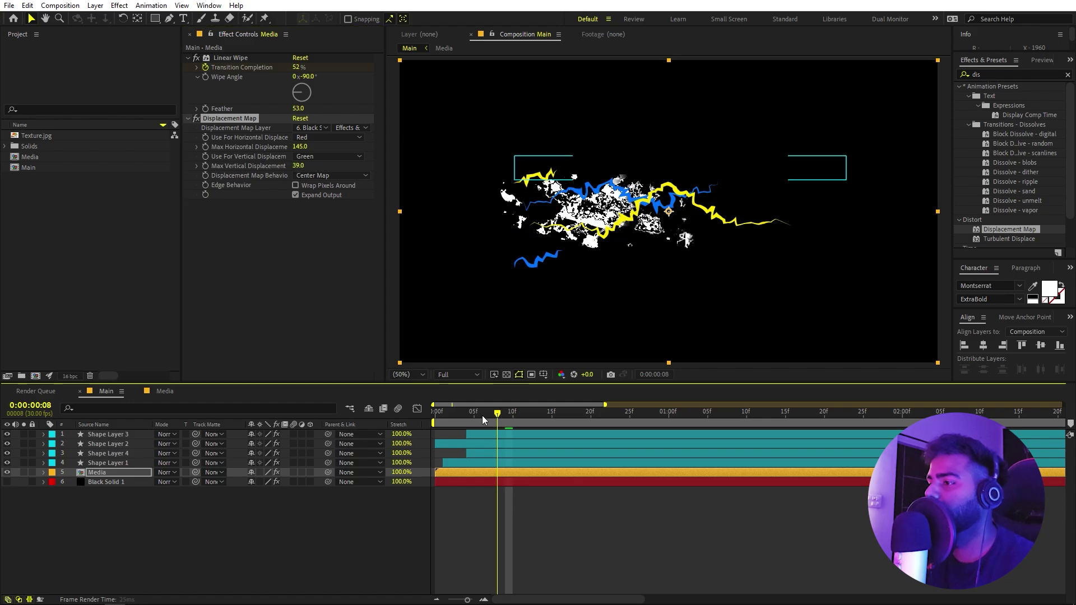
key("Home")
key("space")
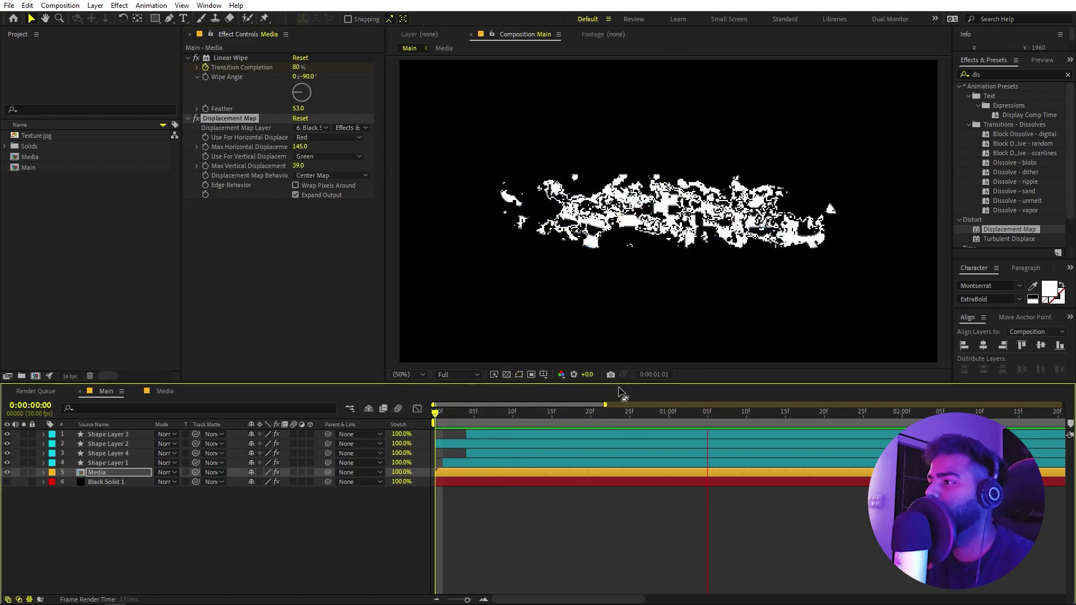
key("space")
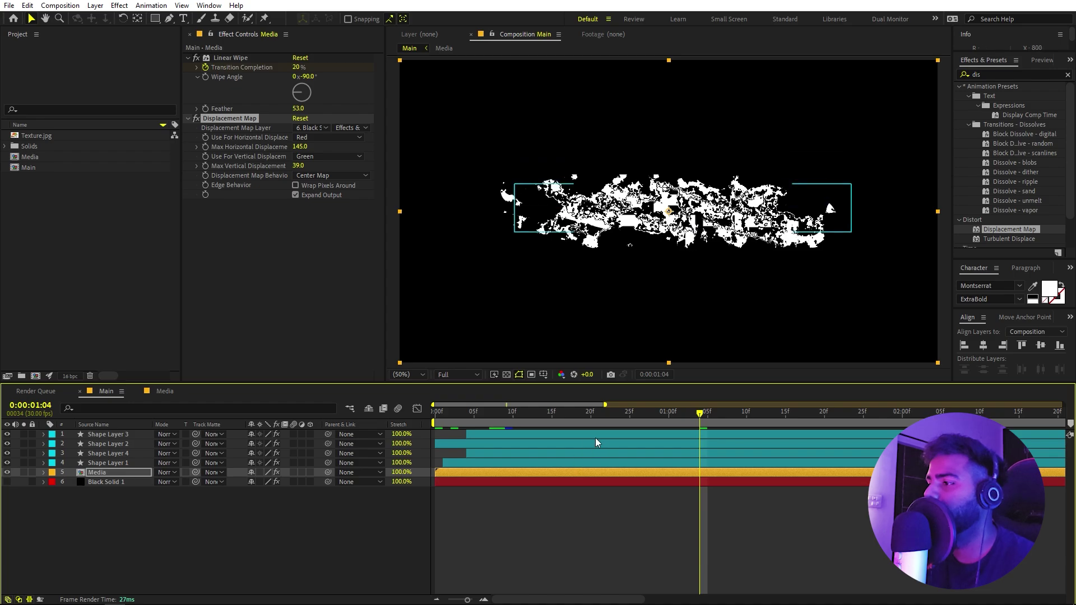
left_click_drag(599, 416, 494, 445)
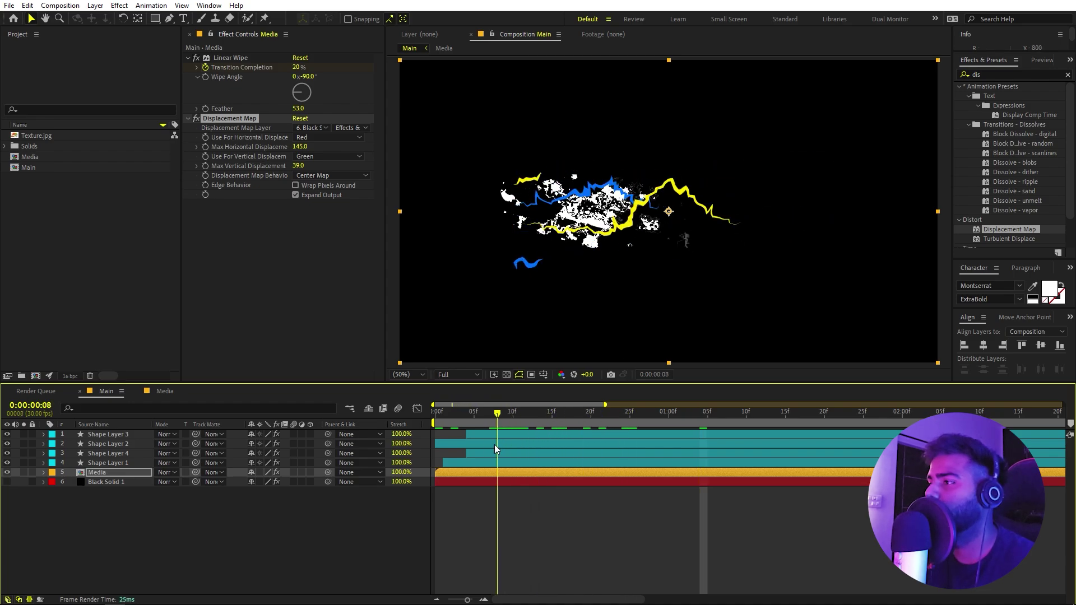
Show the Black Solid 1 layer again and apply the Linear Wipe transition effect to it
left_click(149, 530)
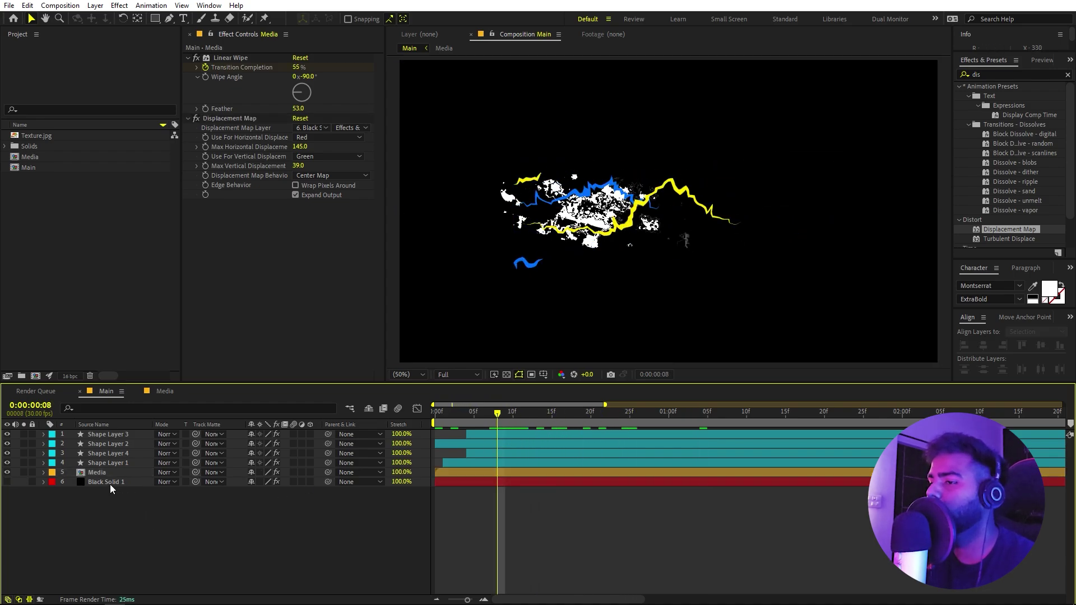
left_click(110, 483)
left_click(7, 482)
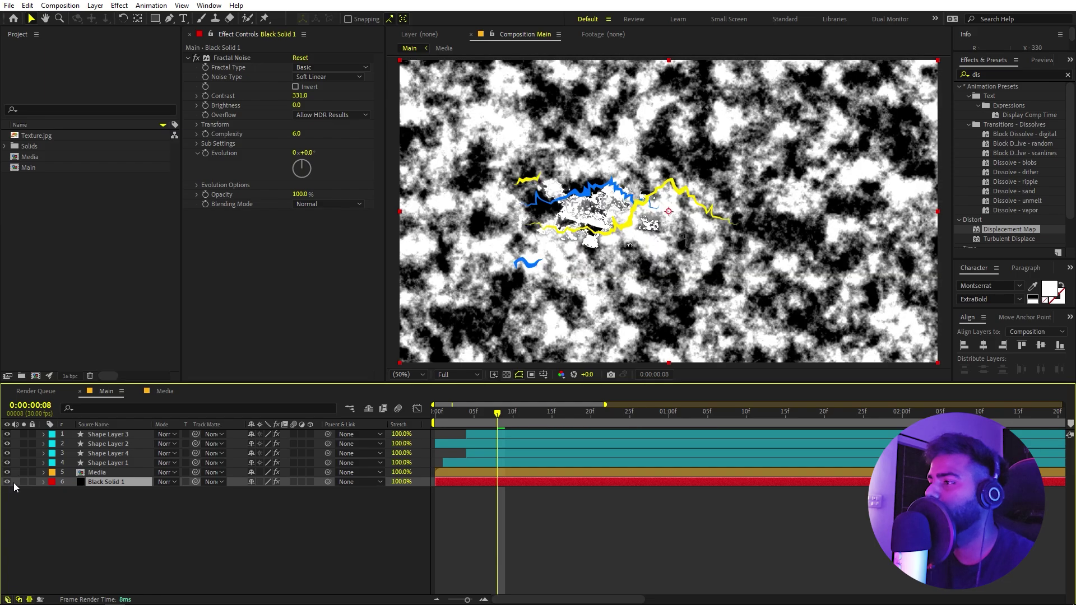
left_click(1017, 74)
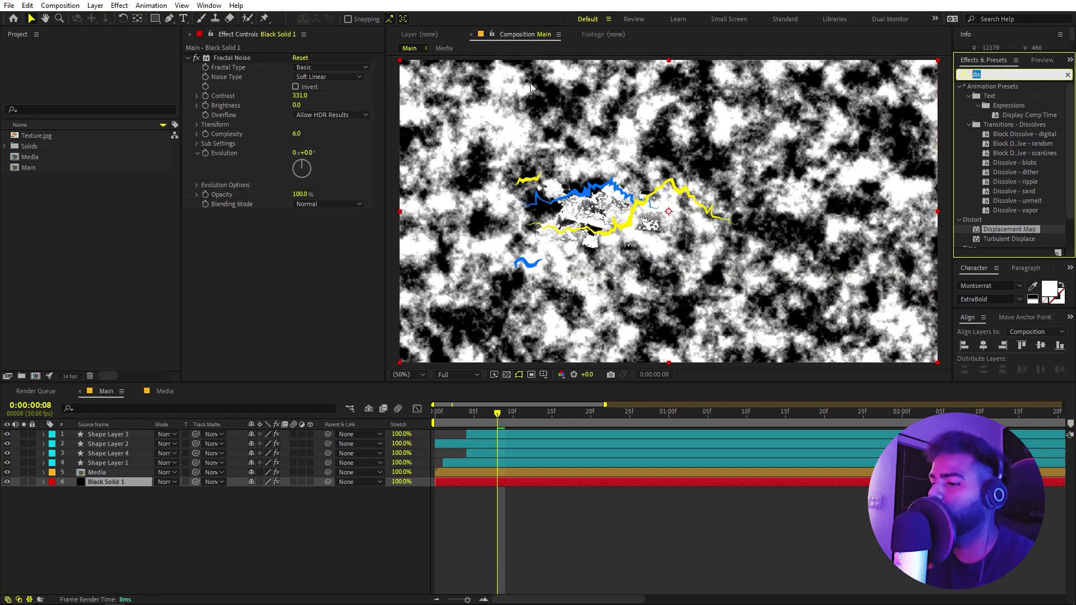
type("linear")
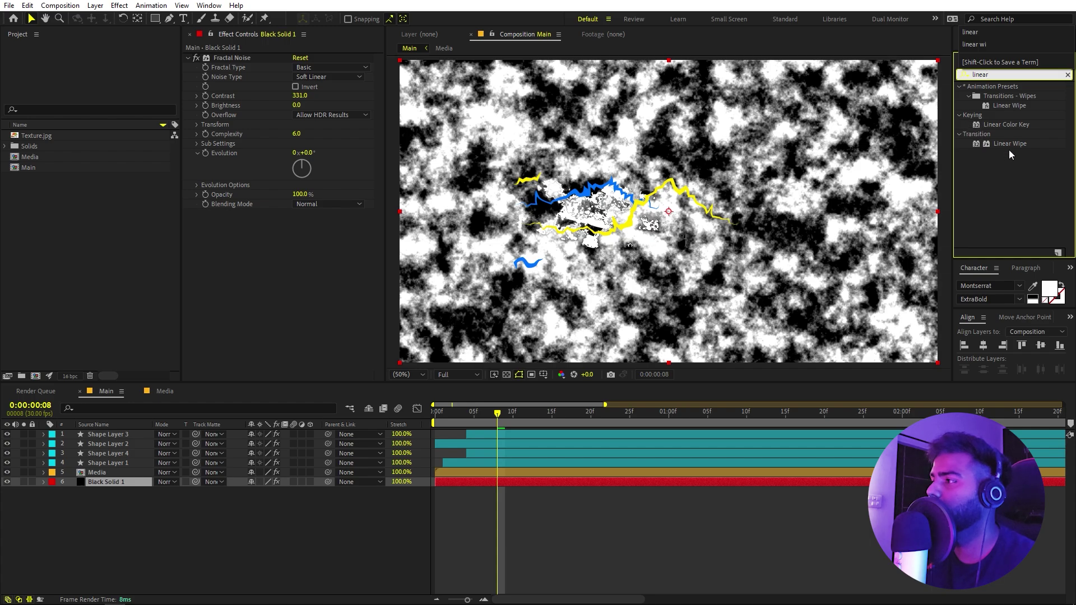
left_click_drag(1010, 143, 127, 477)
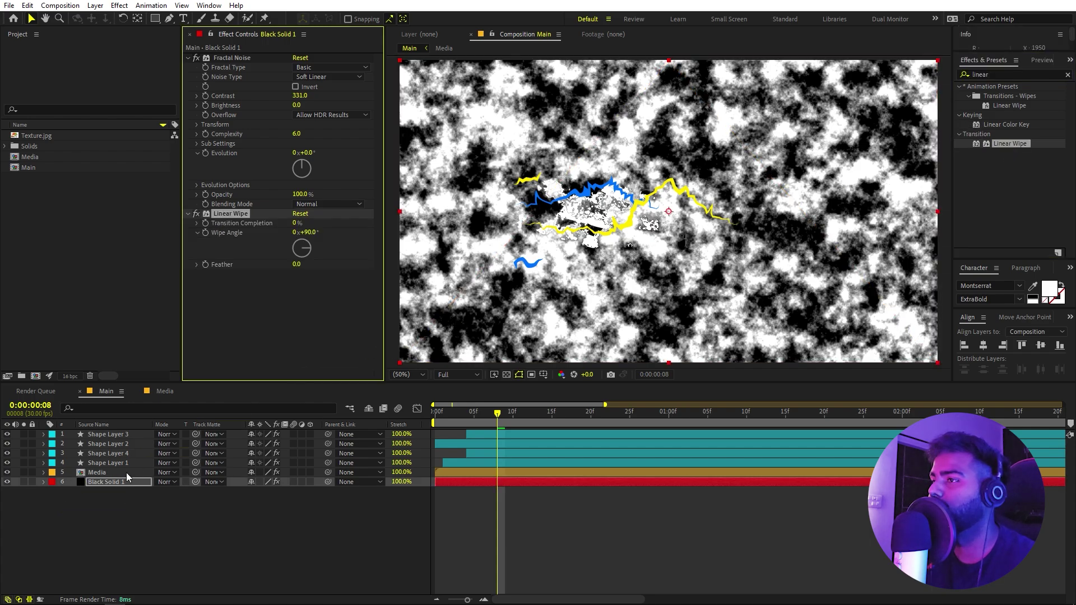
Hide Black Solid 1 and keyframe its Linear Wipe Transition Completion at 20% on frame 0:00:00:01
left_click(7, 482)
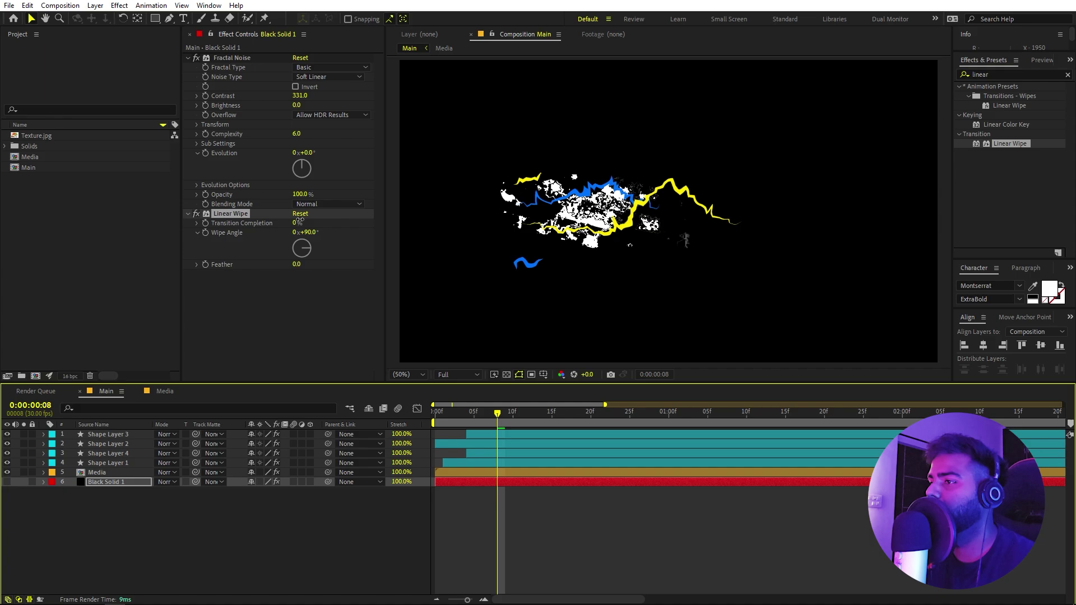
left_click_drag(296, 223, 318, 222)
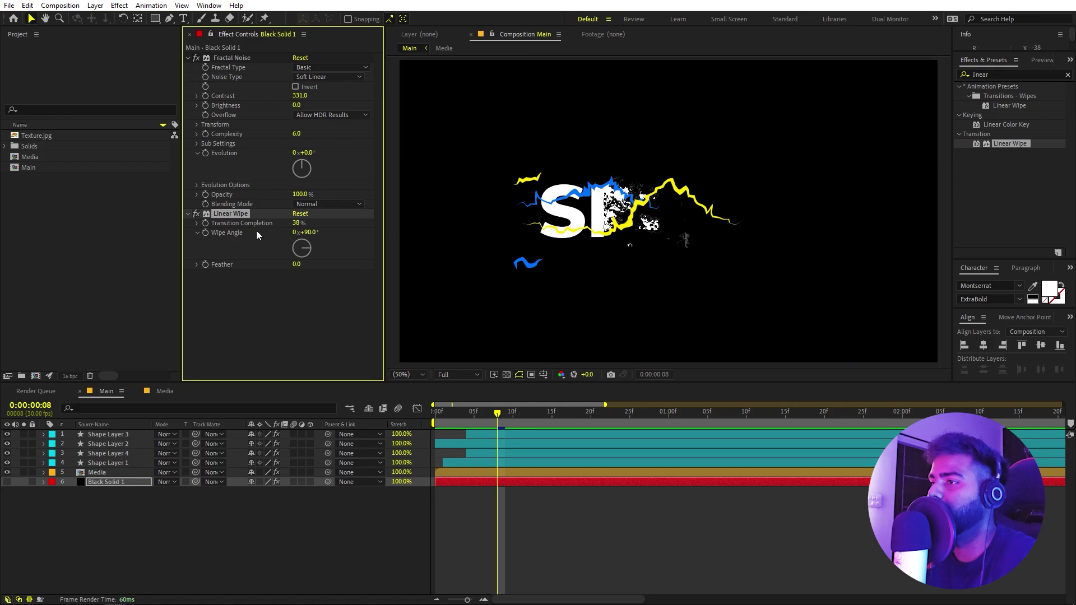
left_click_drag(476, 419, 443, 426)
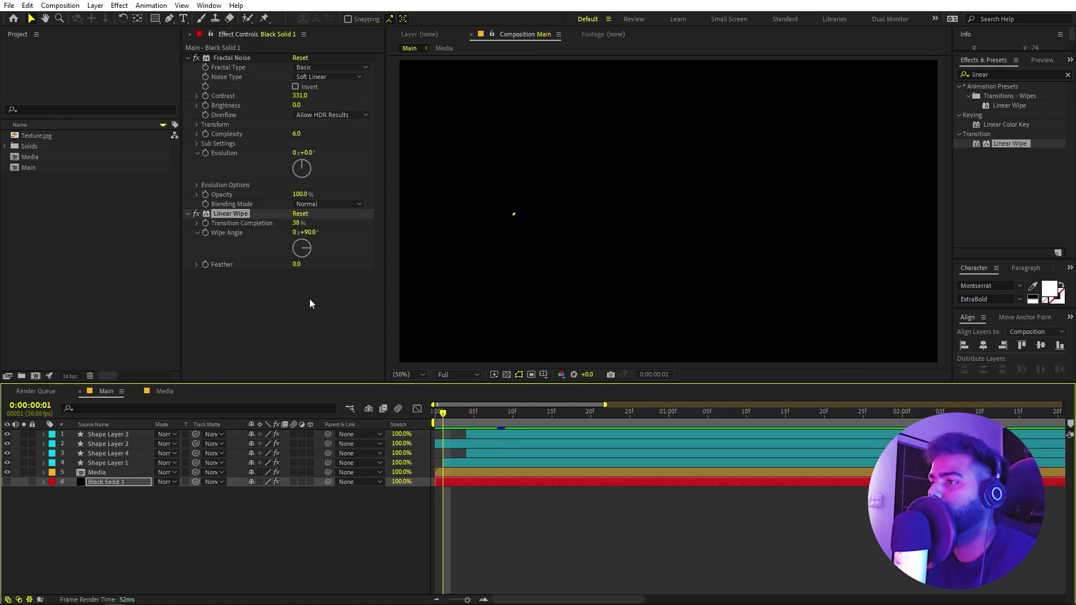
left_click(205, 223)
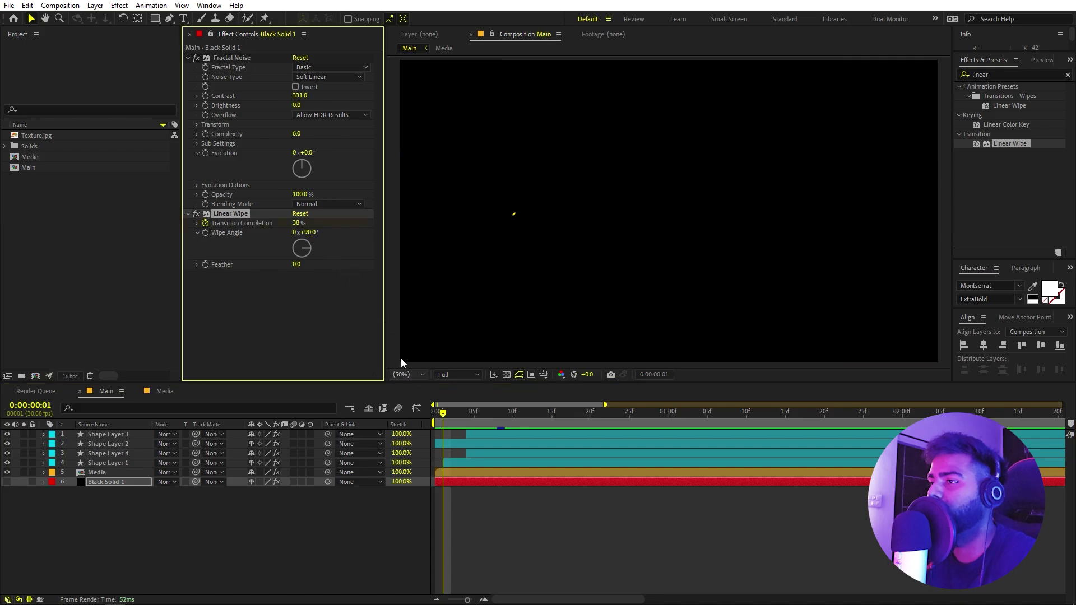
left_click_drag(311, 226, 351, 227)
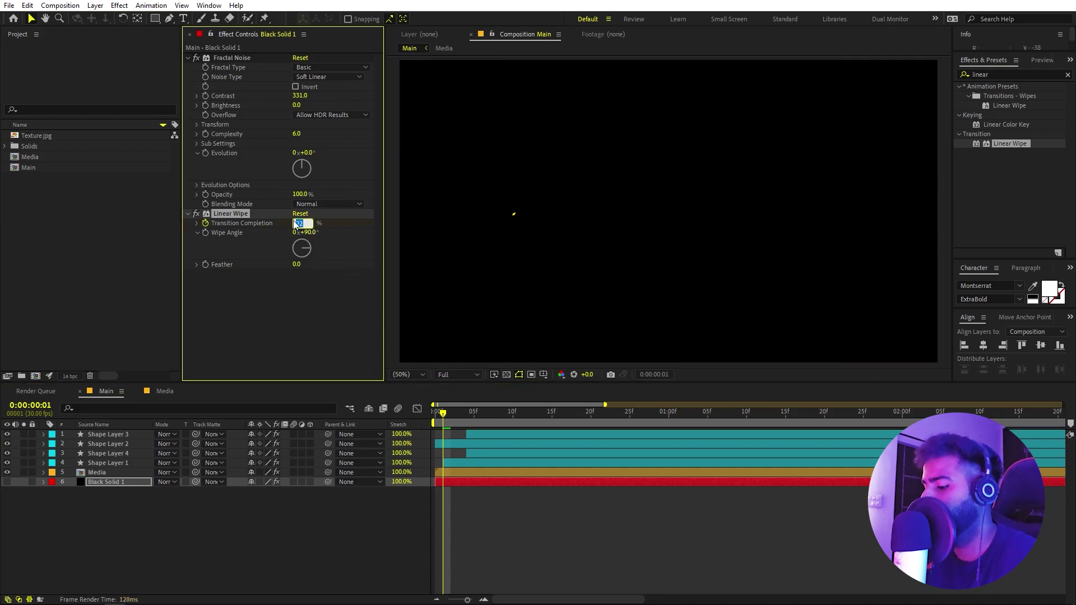
type("20")
key("Return")
Keyframe Black Solid 1's Transition Completion at 80% on frame 0:00:00:19, and check the wipe up to 0:00:00:14
key("space")
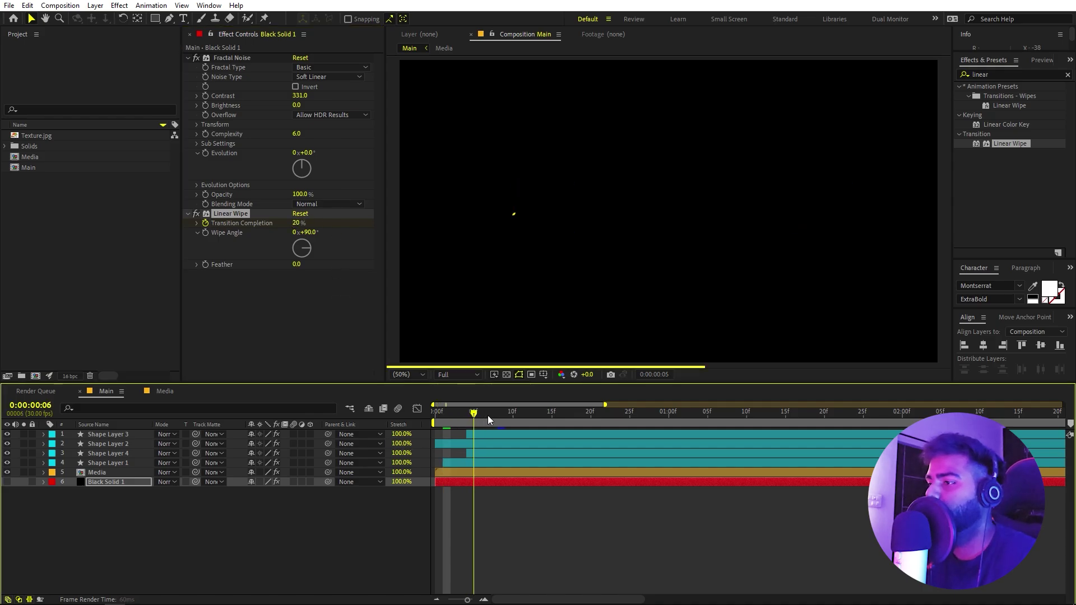
left_click_drag(488, 416, 583, 418)
left_click(295, 224)
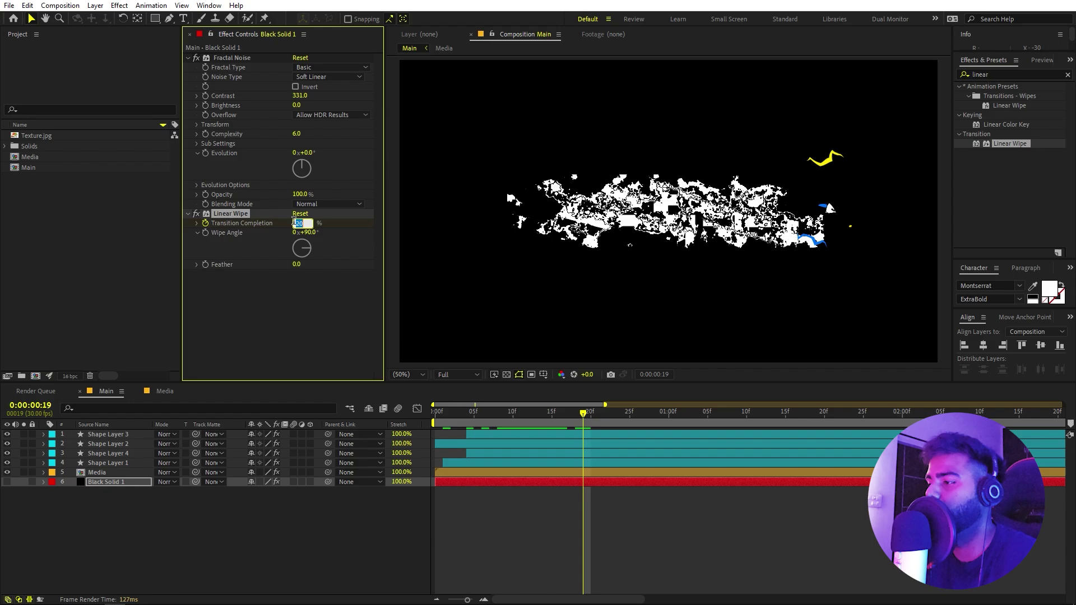
type("80")
key("Return")
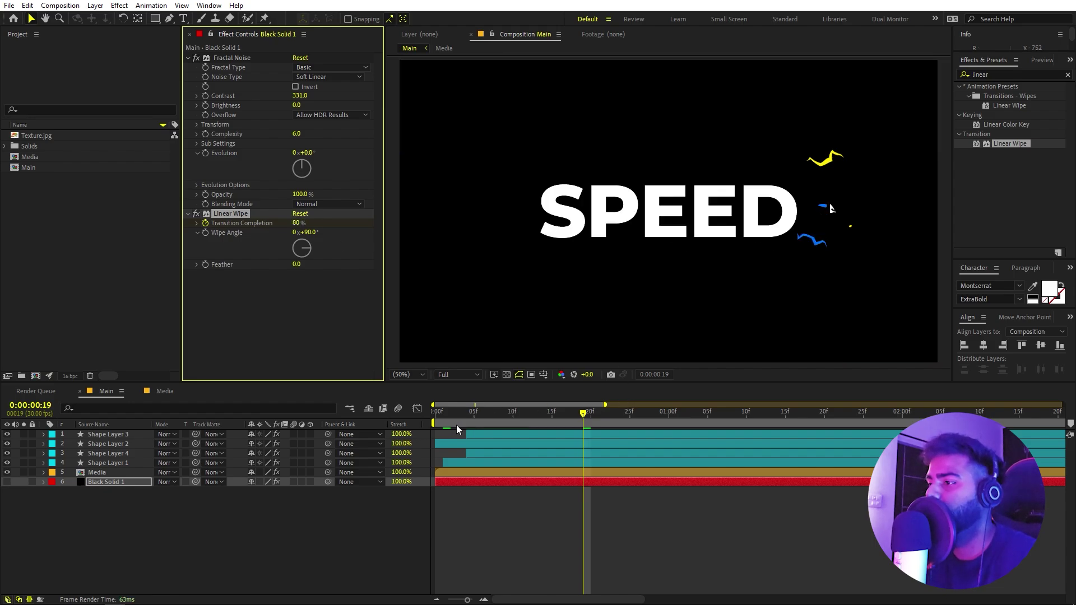
left_click_drag(429, 425, 544, 418)
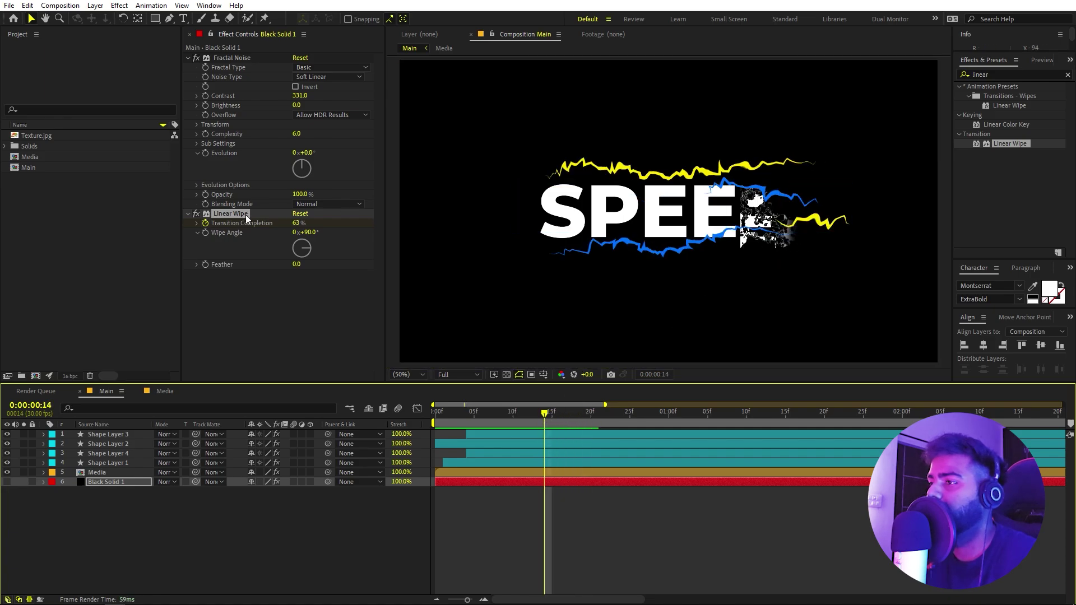
Set the Linear Wipe Feather on Black Solid 1 to 111 and preview the softened distortion, stopping at 0:00:00:11
left_click_drag(298, 264, 361, 268)
left_click(537, 437)
key("space")
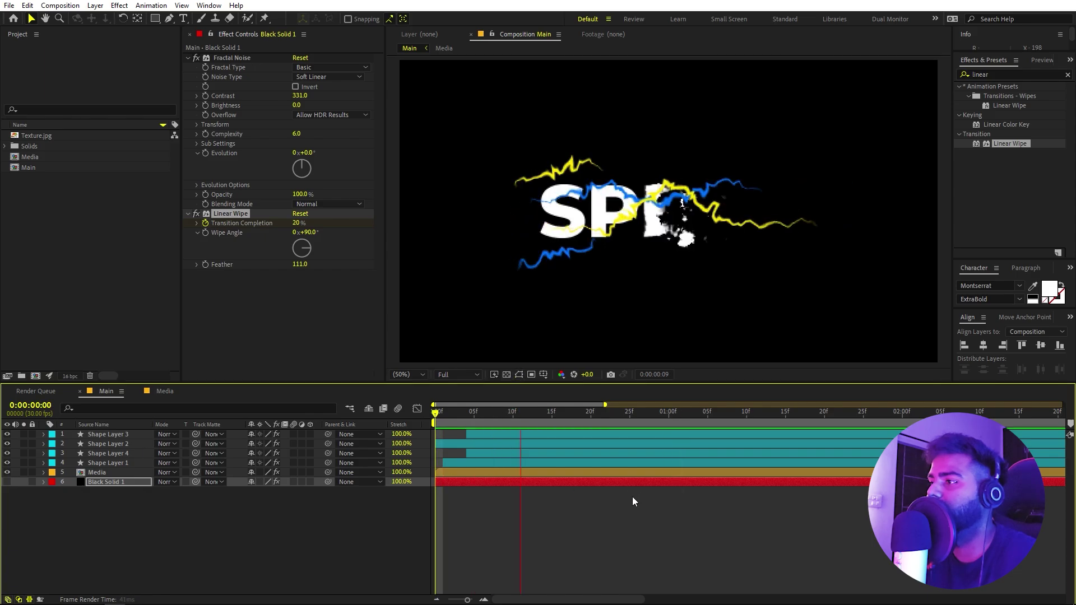
key("space")
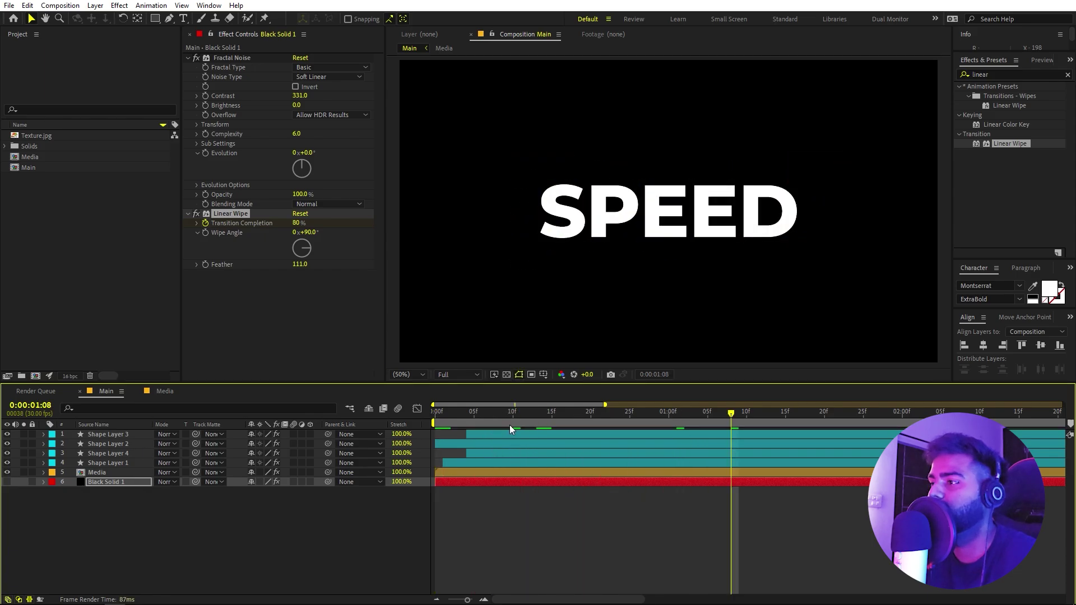
key("space")
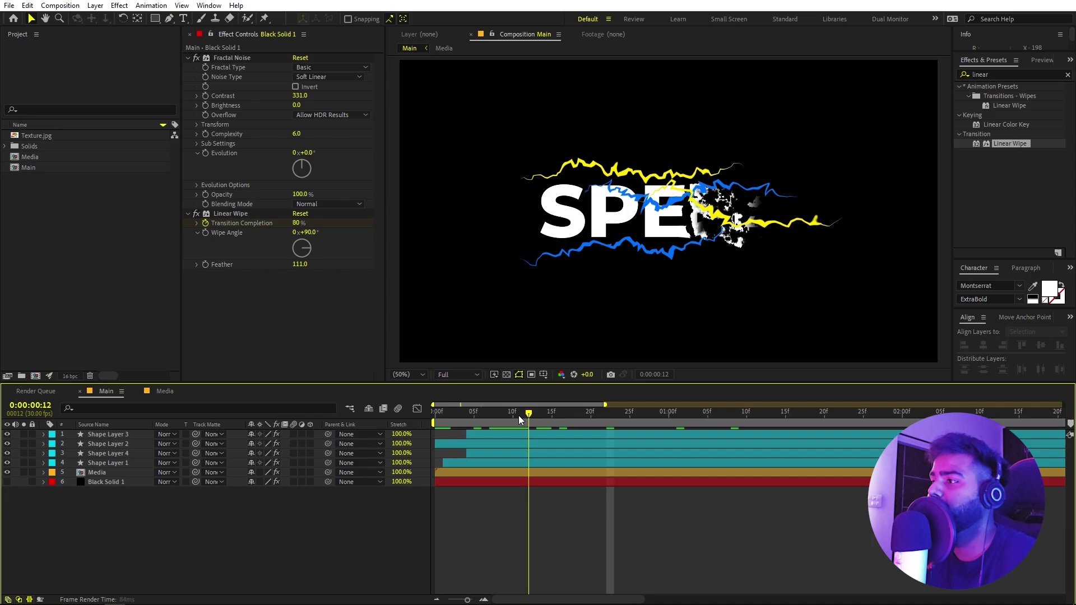
left_click(521, 416)
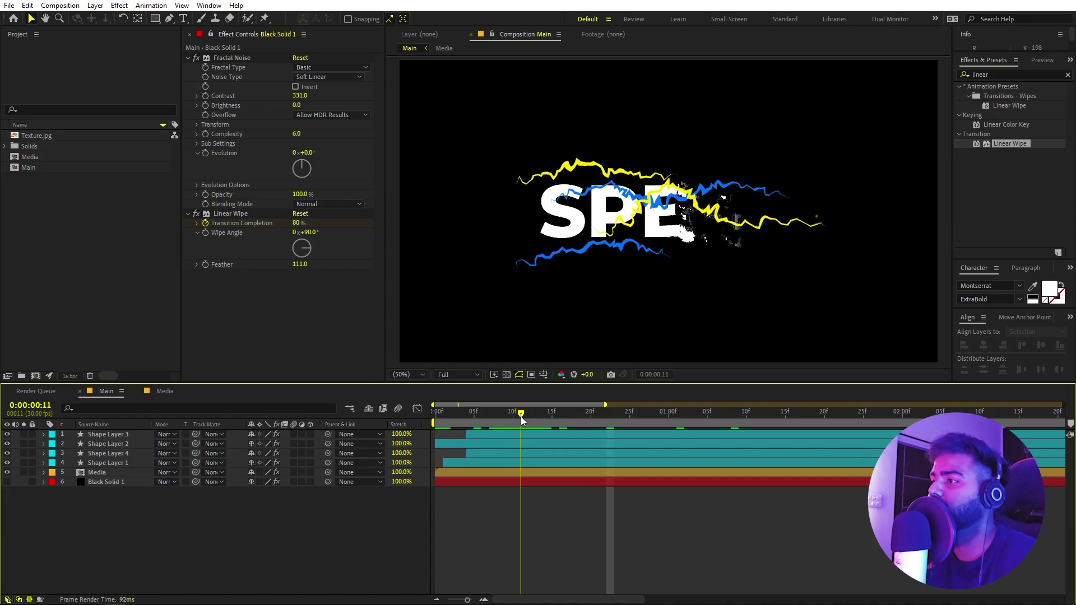
Duplicate the Media layer twice and stagger the two upper copies to start at 0:00:00:02 and 0:00:00:04
left_click(106, 473)
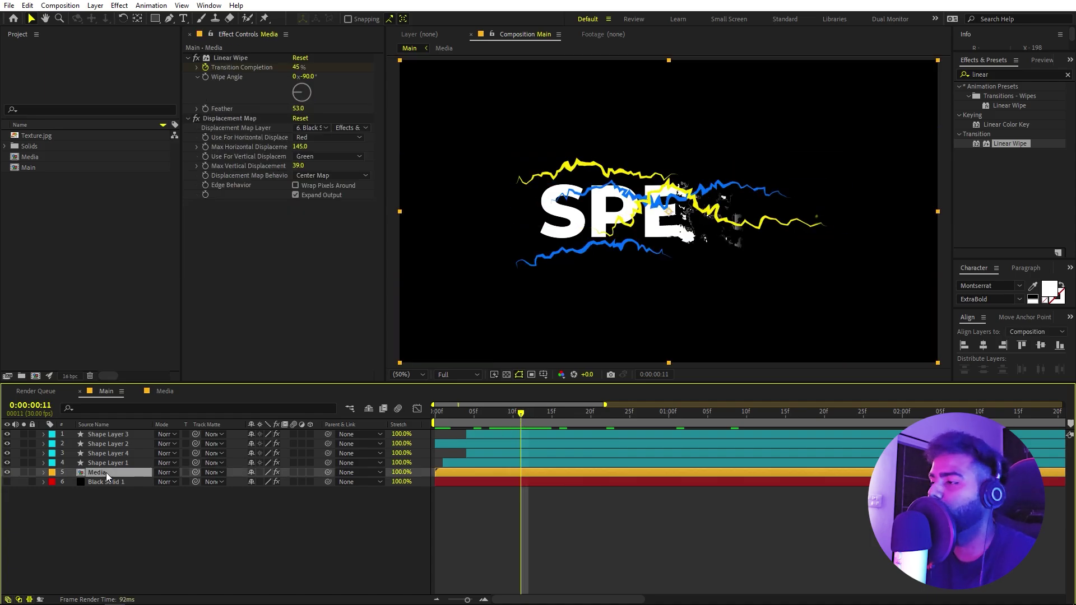
key("ctrl+d")
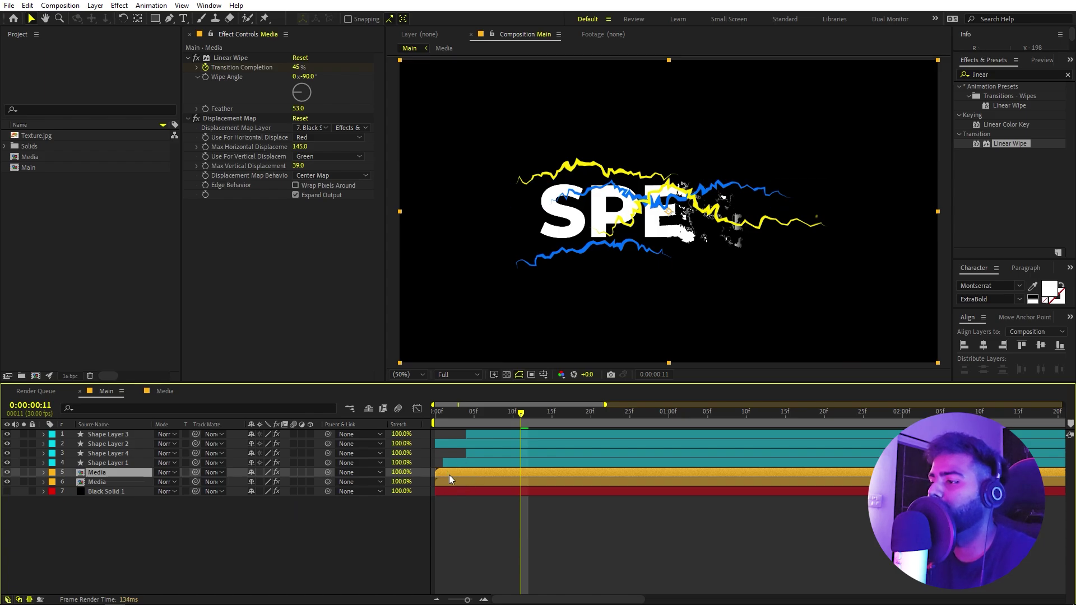
key("ctrl+d")
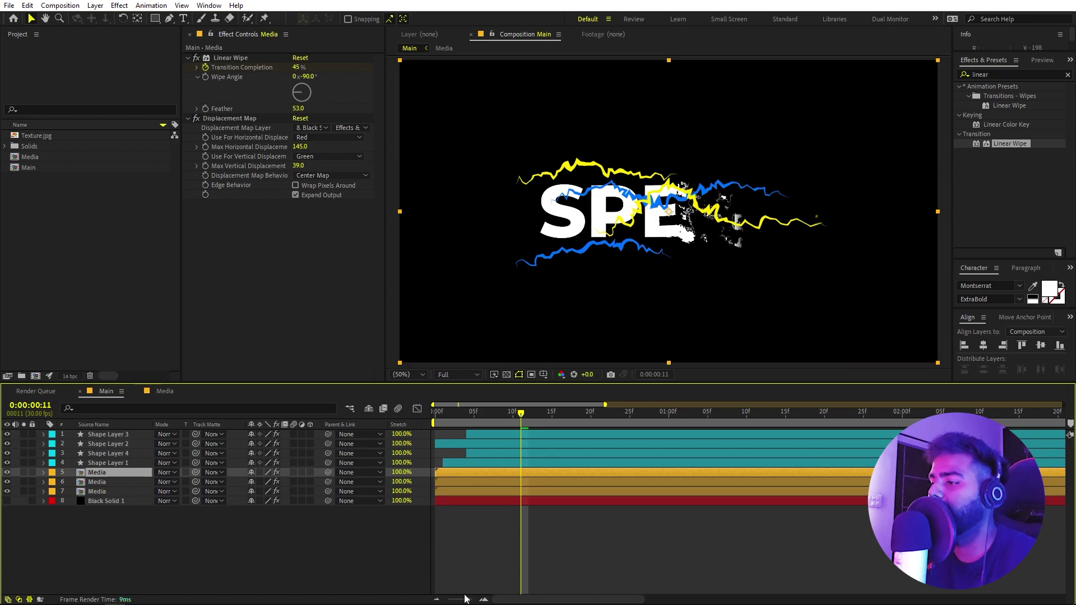
left_click(446, 481)
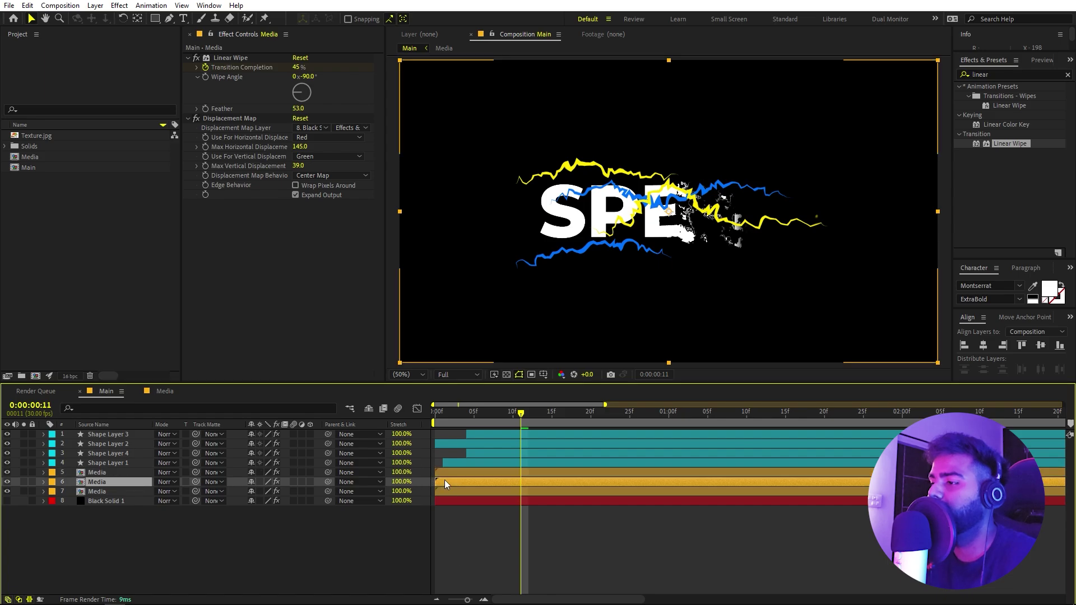
left_click_drag(452, 475, 480, 475)
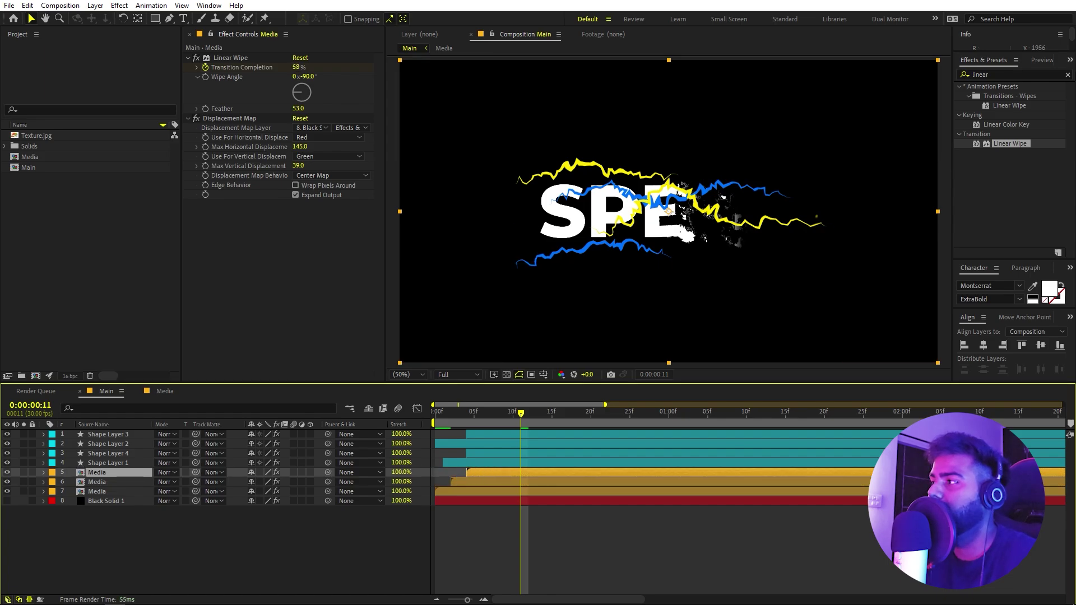
Apply the Fill effect to the lowest Media layer, using the blue sampled from the lower electric stroke
key("ctrl+5")
type("fill")
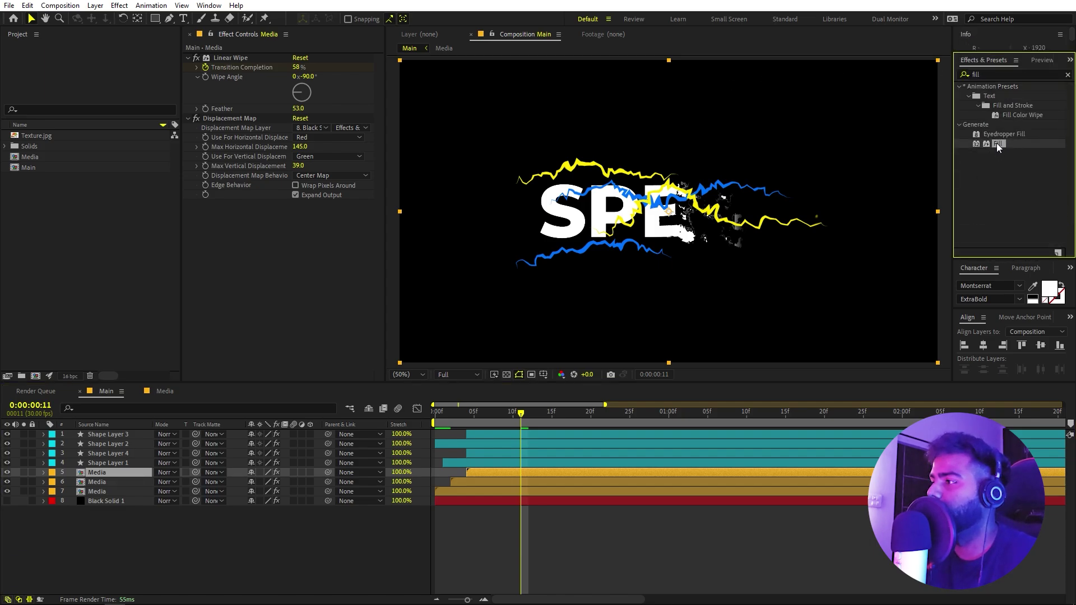
left_click_drag(997, 143, 480, 487)
left_click(314, 234)
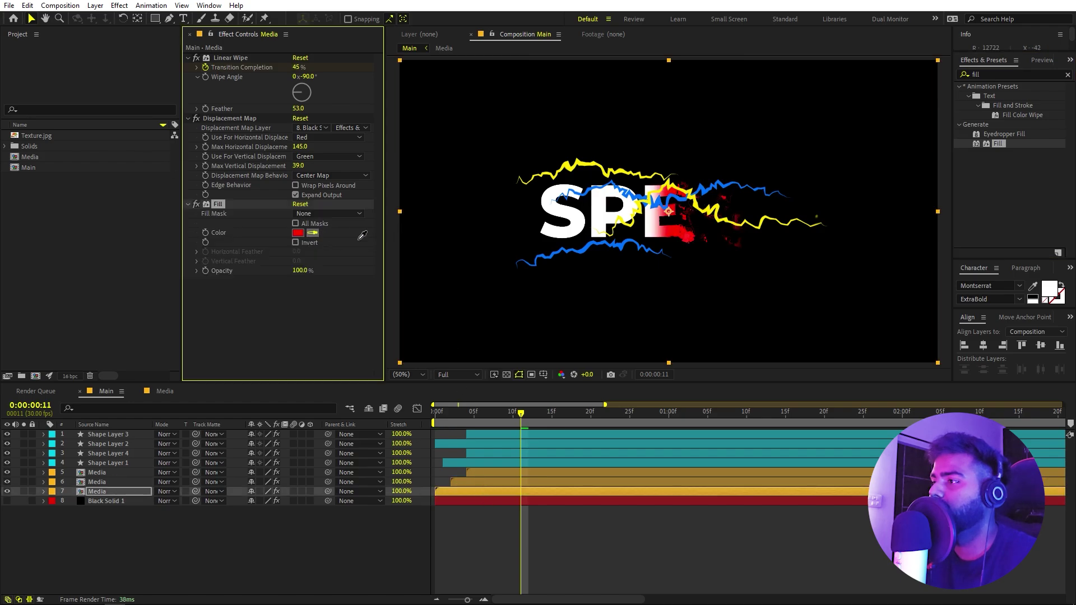
left_click(578, 258)
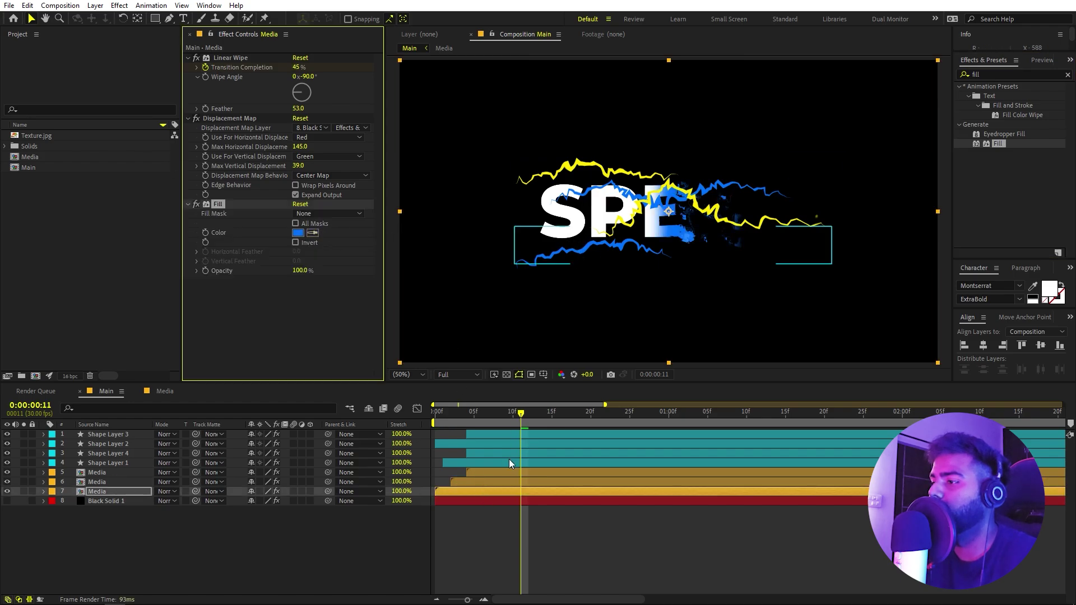
Apply the Fill effect to the middle Media layer, using the yellow sampled from an electric stroke
left_click(488, 480)
left_click_drag(993, 142, 252, 293)
left_click(315, 232)
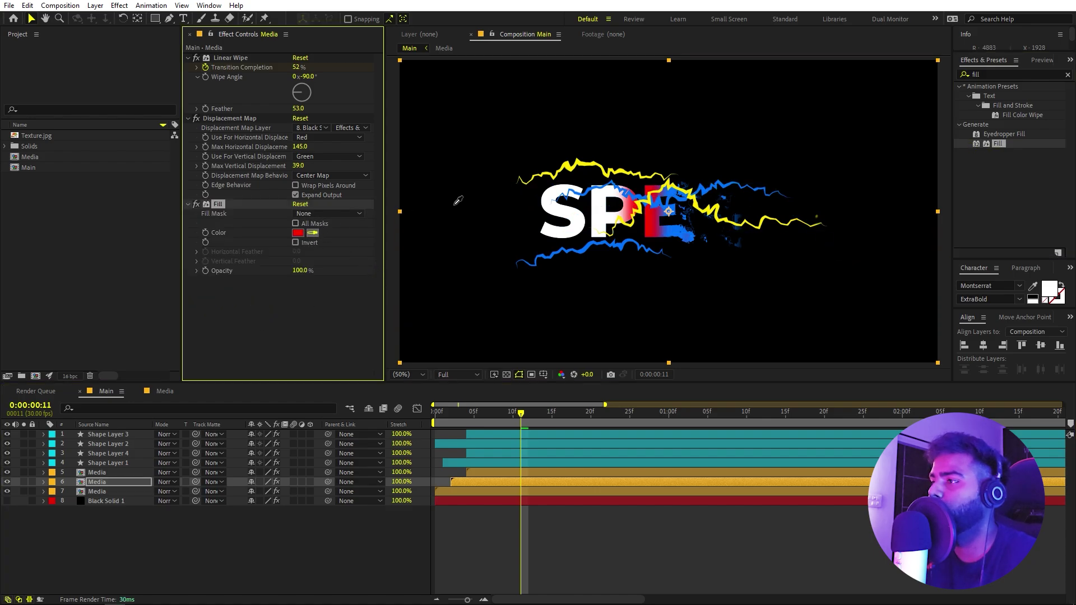
key("ctrl+z")
Tighten the upper Media layers' starts to frames 1 and 3, preview from the first frame, and go to 0:00:00:12
key("Home")
key("space")
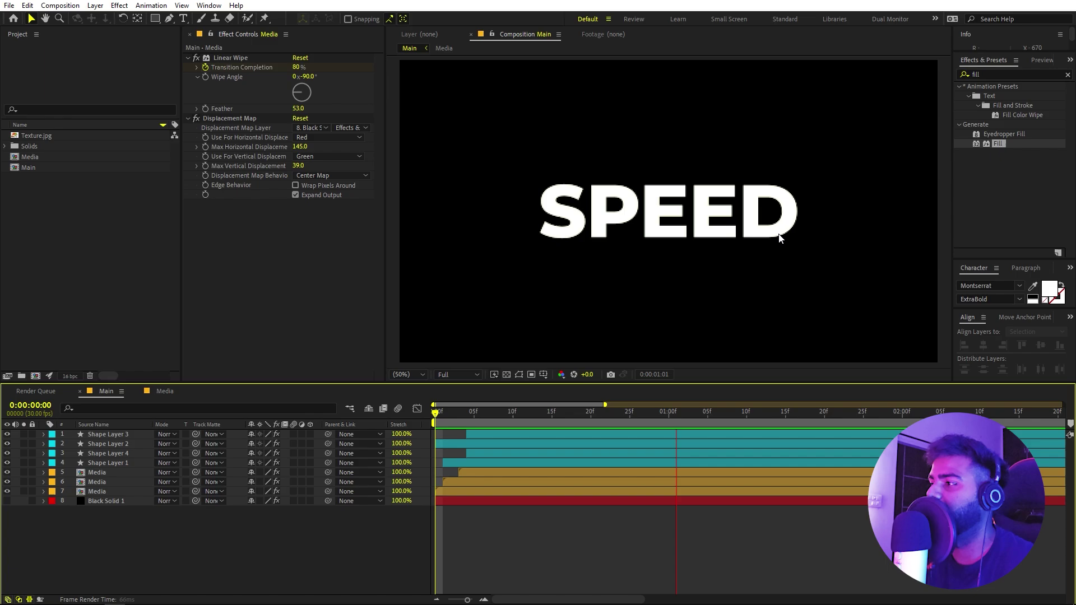
left_click_drag(614, 415, 529, 432)
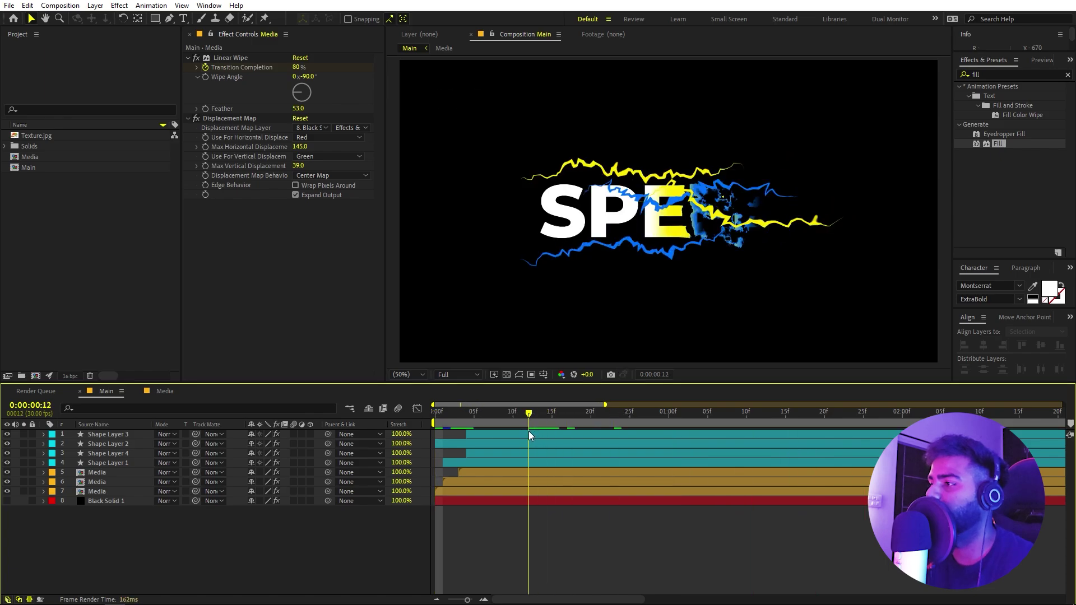
Move the final Transition Completion keyframes of Media layers 5, 6 and 7 to frames 21, 19 and 18, previewing the timing
left_click(103, 474)
left_click(98, 492, "shift")
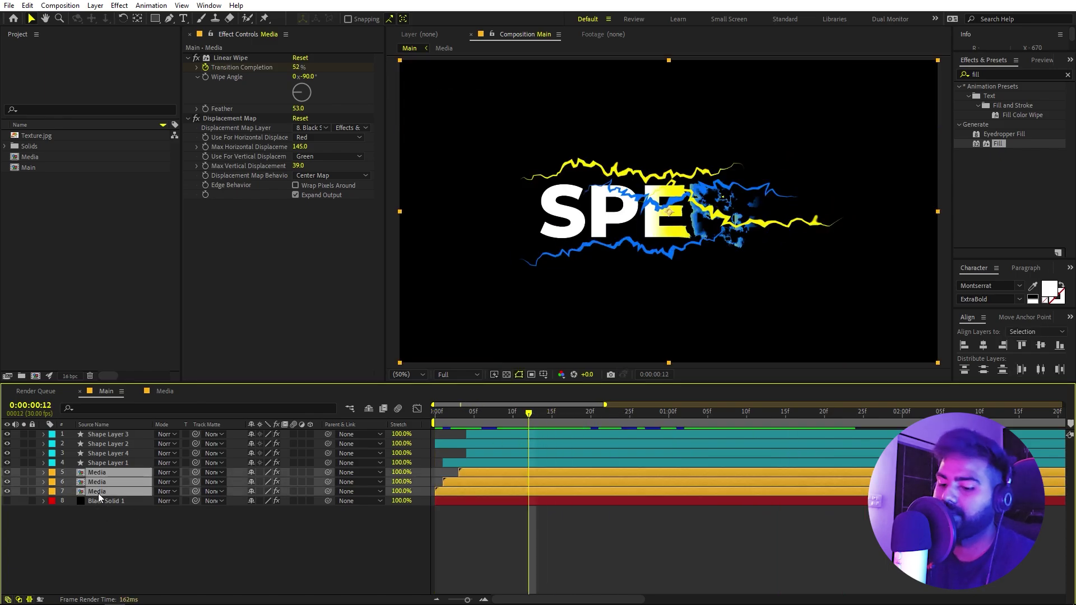
key("u")
left_click_drag(620, 489, 571, 554)
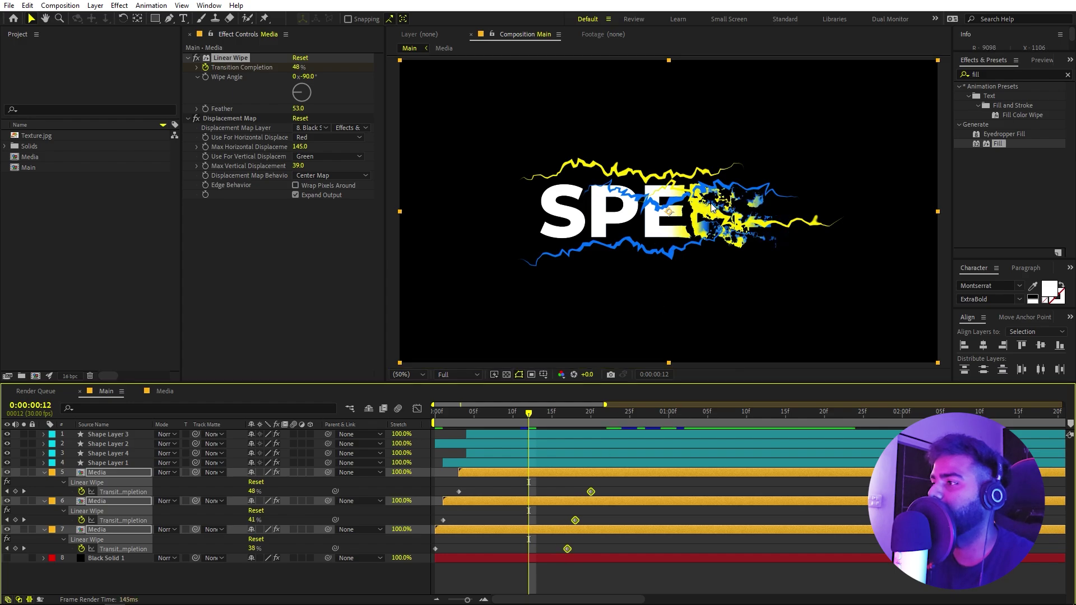
key("space")
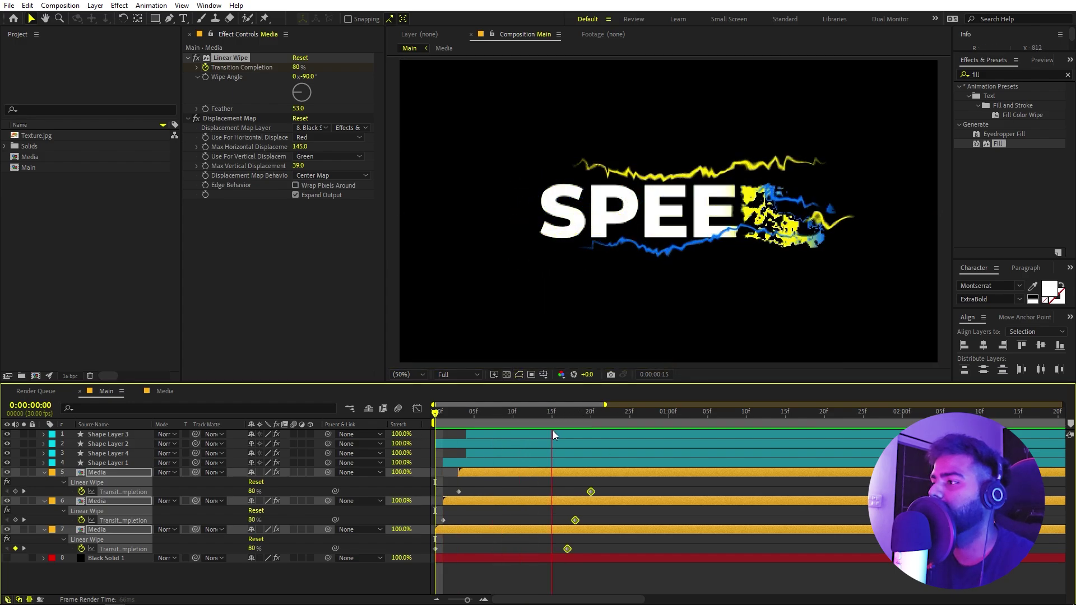
key("space")
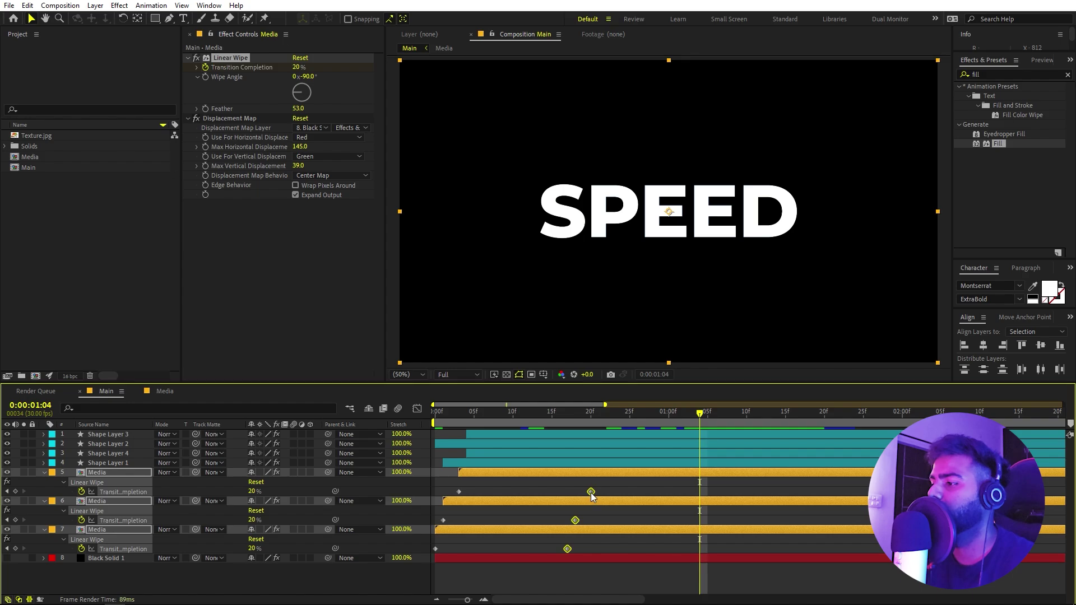
key("space")
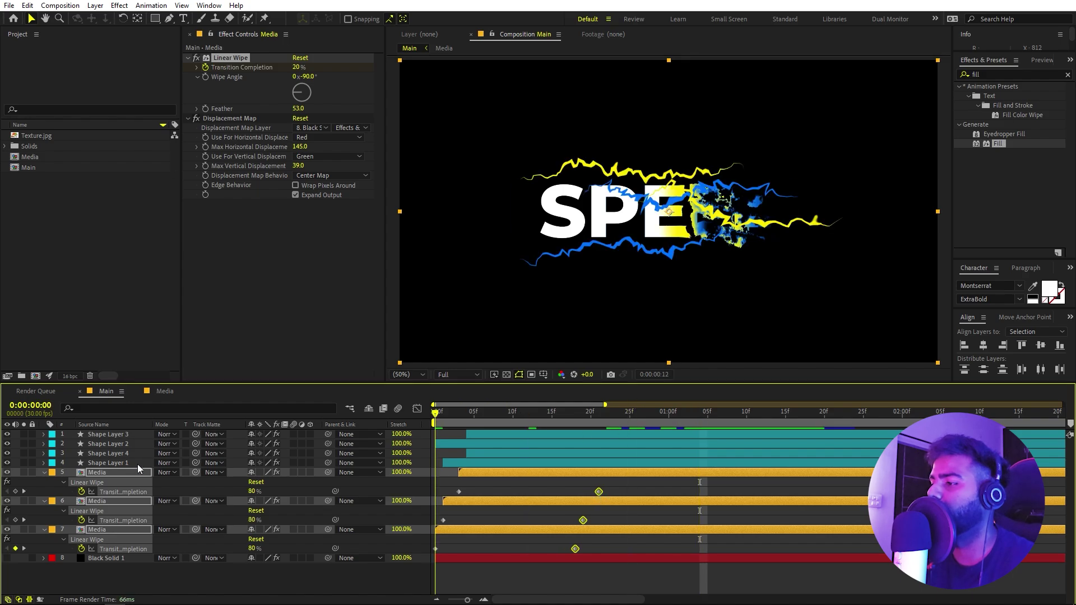
key("space")
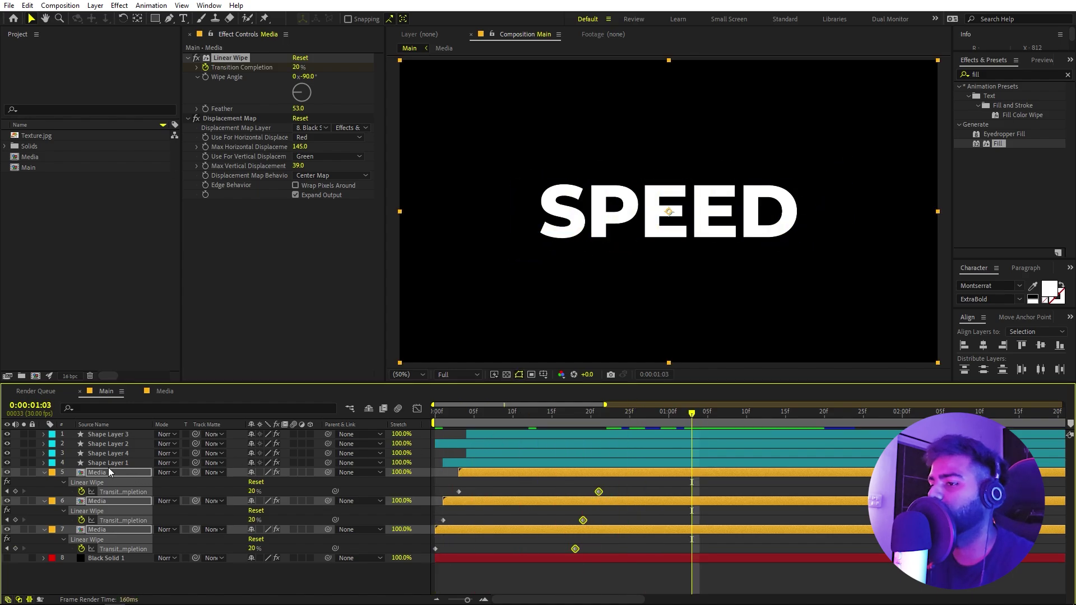
Collapse the Media layers' properties and review the coloured reveal from the first frame to 0:00:00:15
left_click(44, 474)
left_click(201, 539)
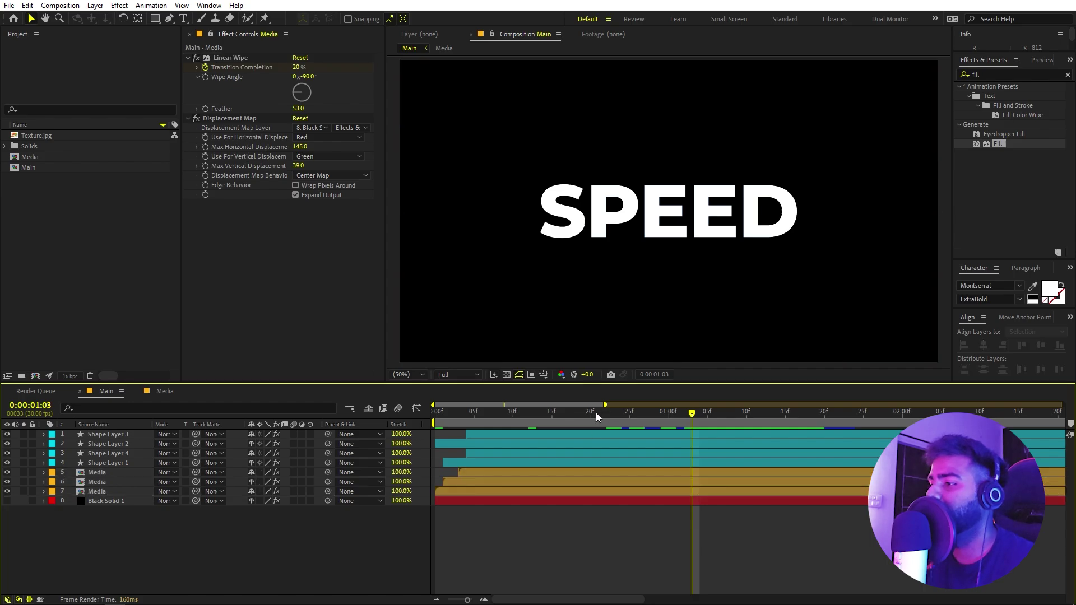
left_click(513, 414)
key("Home")
left_click_drag(436, 445, 552, 442)
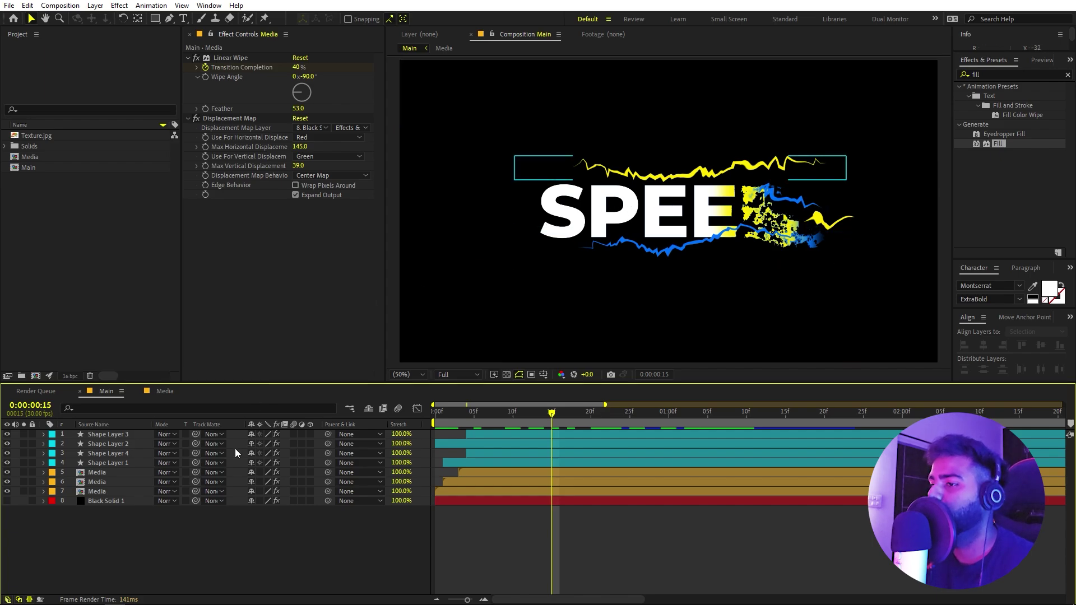
Add a null object to the Main composition
right_click(166, 550)
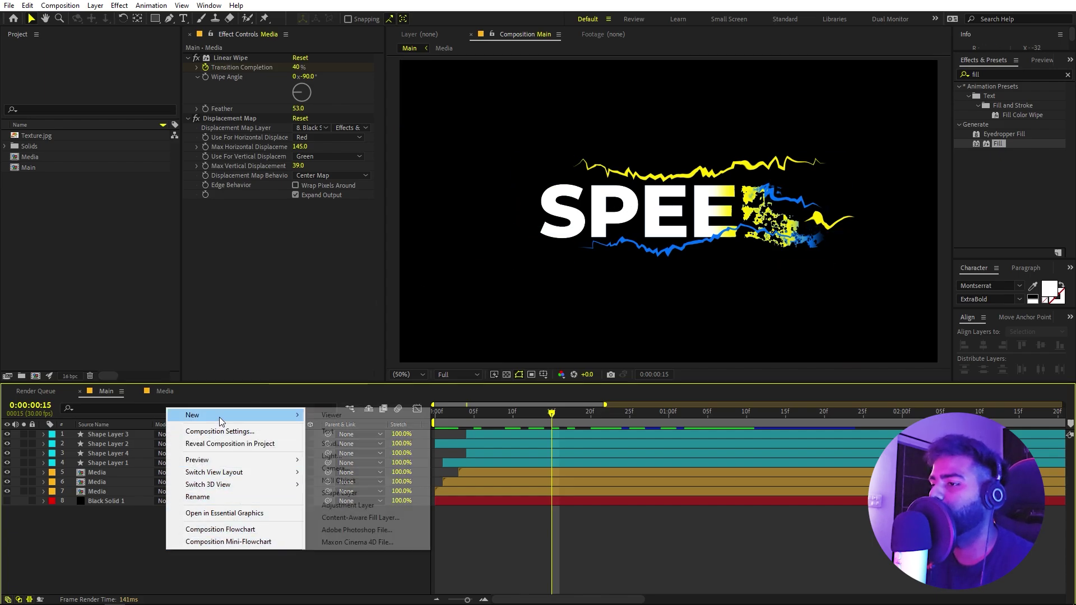
mouse_move(224, 416)
left_click(340, 481)
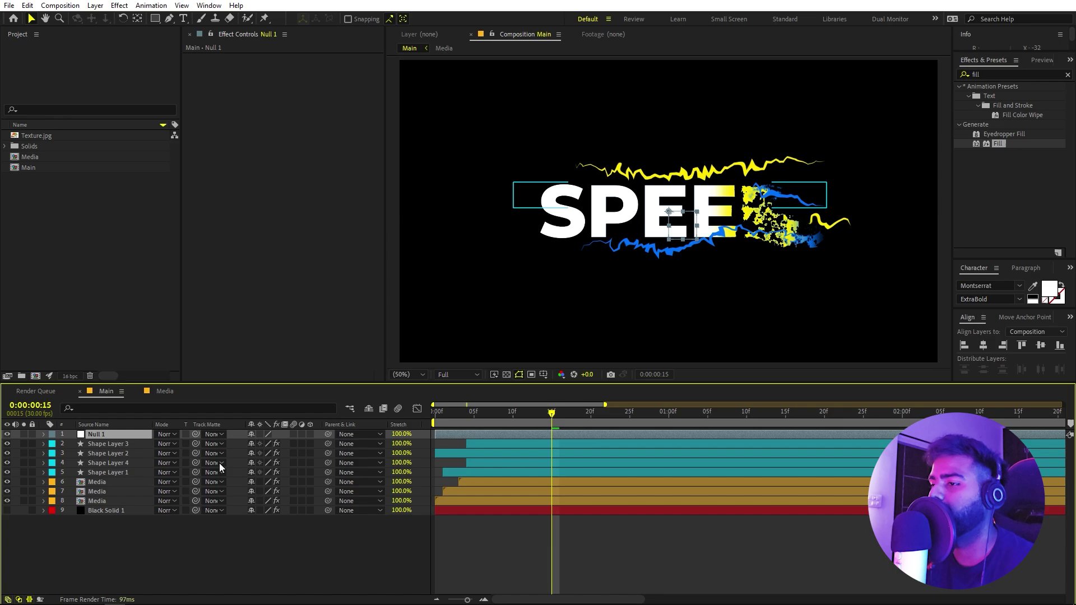
Parent all the shape layers, Media layers and Black Solid 1 to Null 1
left_click(119, 443)
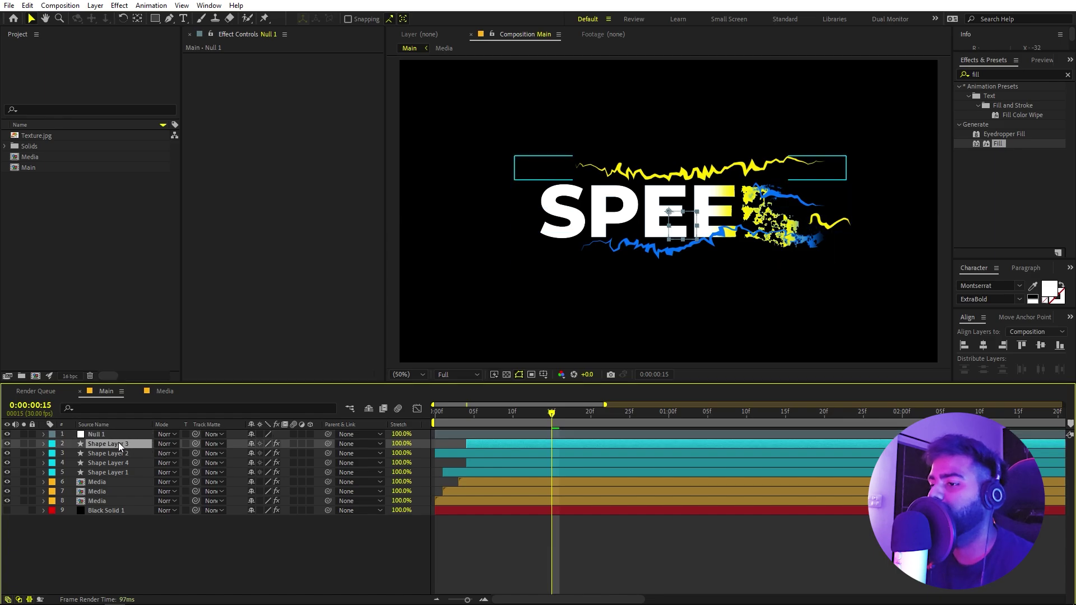
left_click(110, 501, "shift")
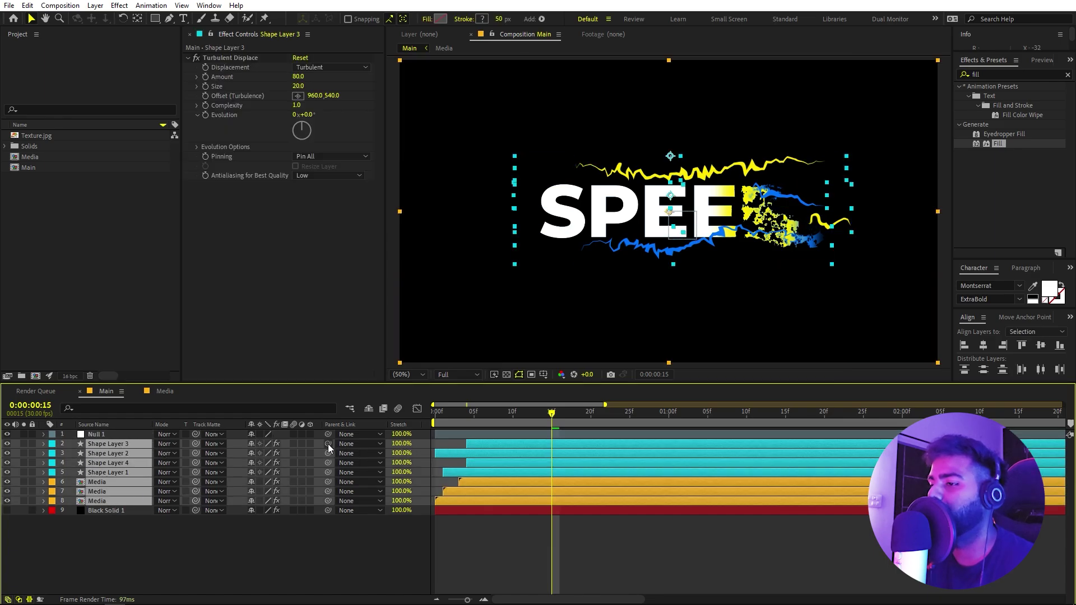
left_click(117, 510, "shift")
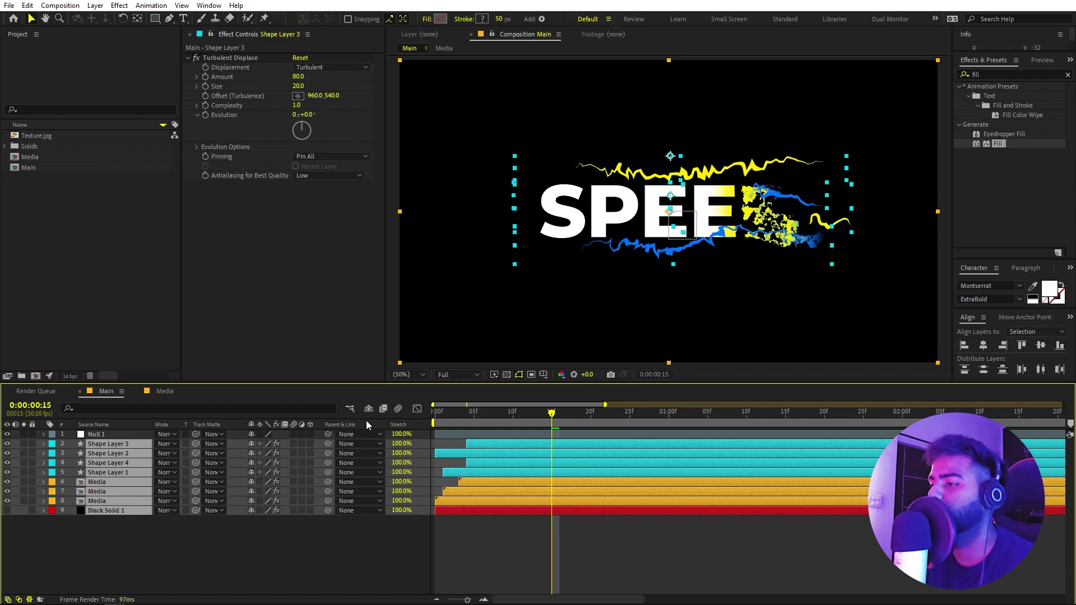
left_click_drag(328, 444, 99, 432)
Apply a Slider Control effect to Null 1 and duplicate it to make a second slider
left_click(101, 433)
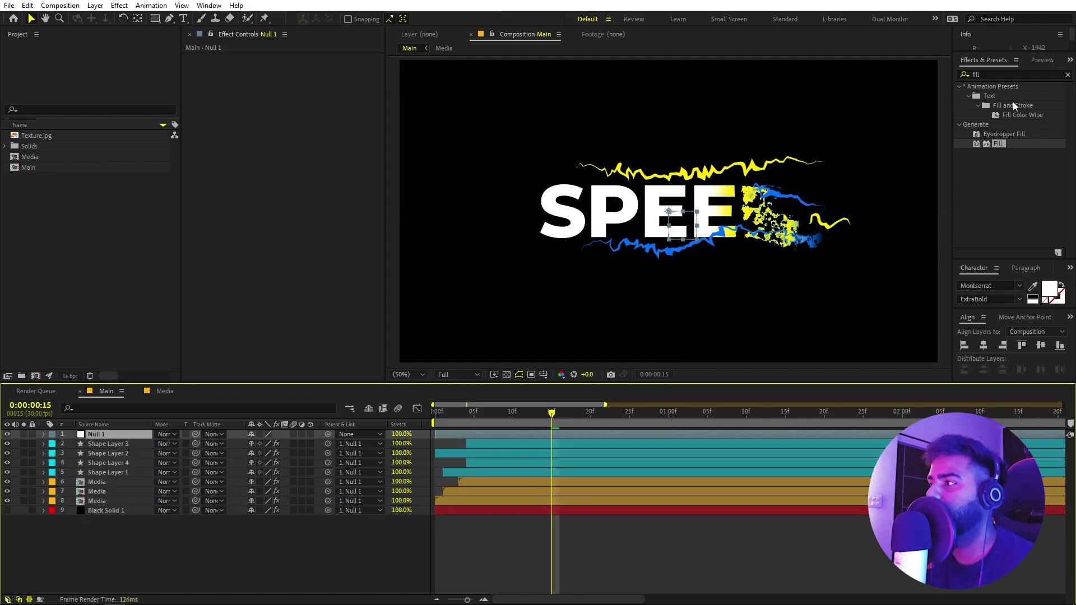
double_click(1009, 75)
type("s")
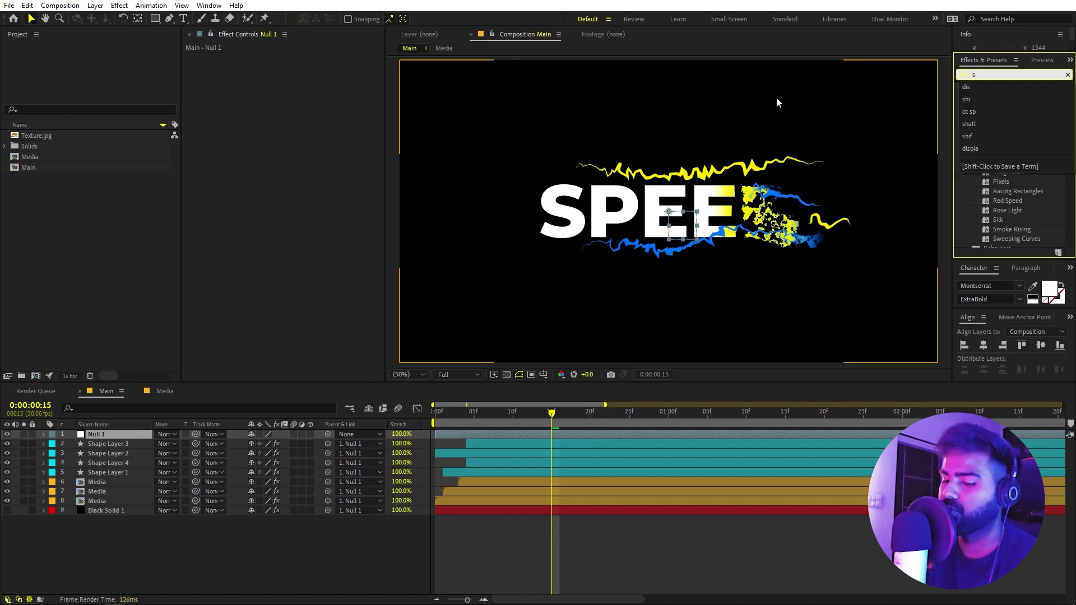
type("lider")
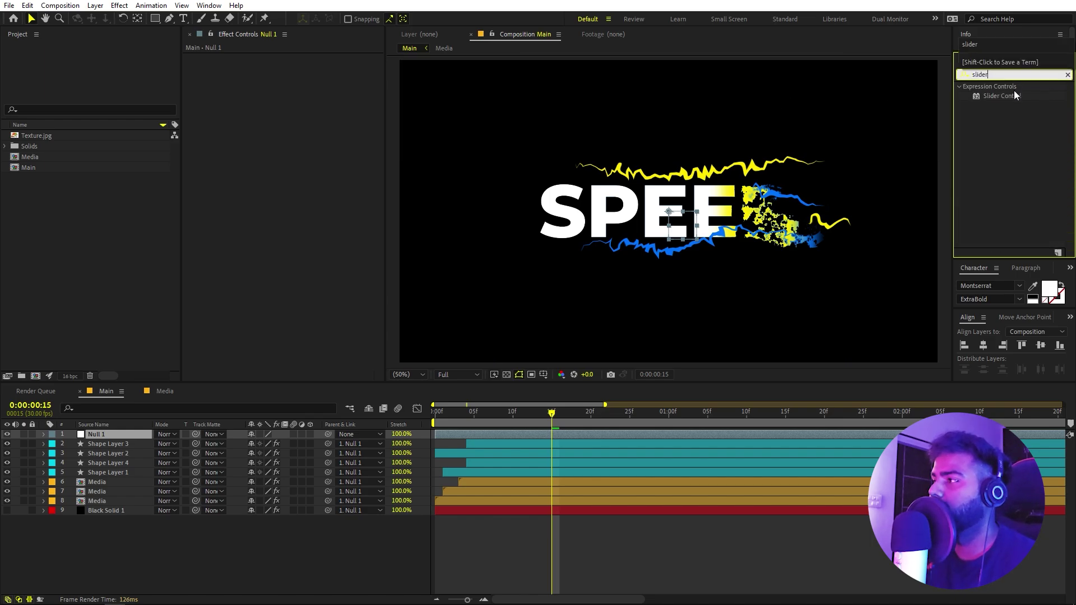
left_click_drag(1007, 97, 127, 433)
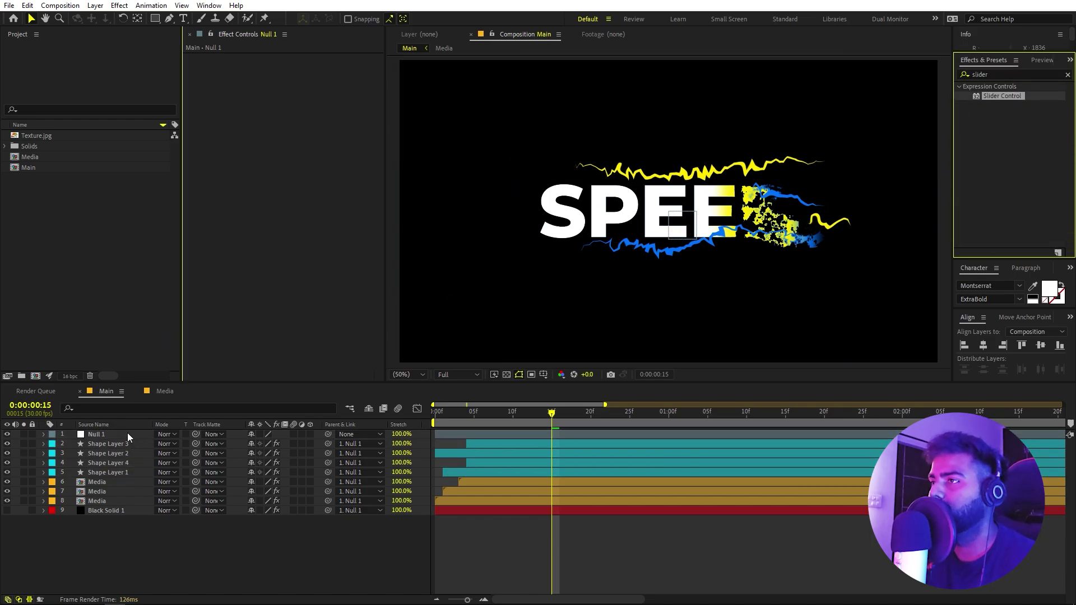
left_click(265, 120)
left_click(223, 58)
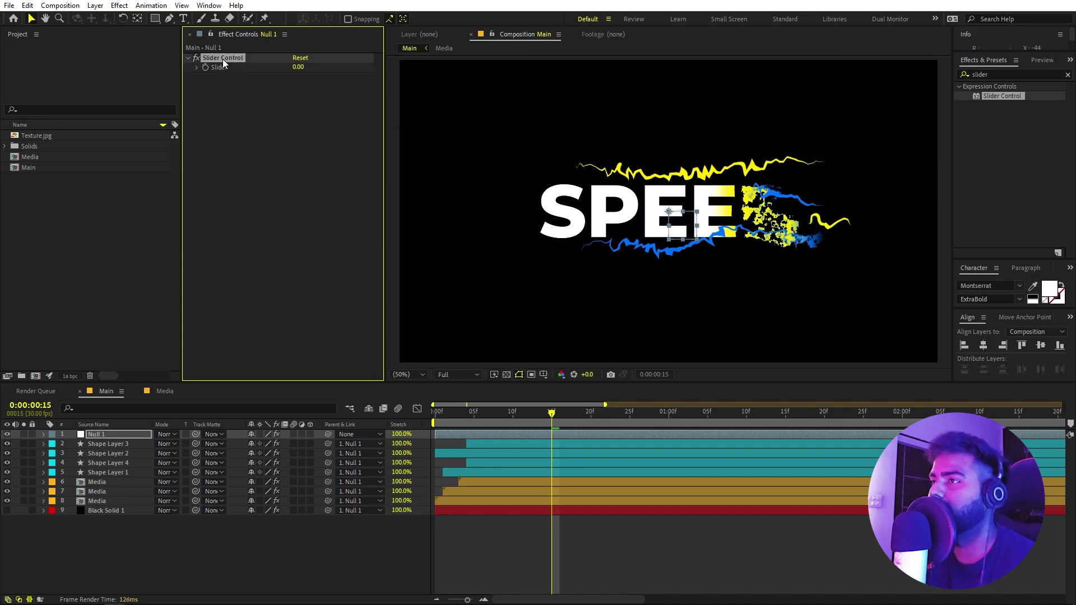
key("ctrl+d")
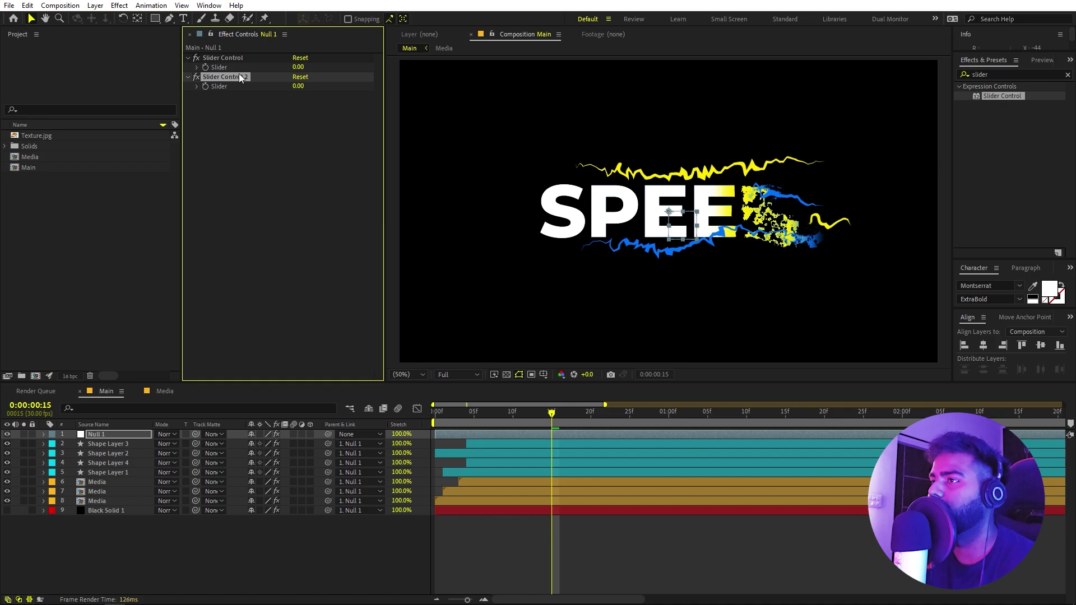
Add an expression with an empty wiggle() function to Null 1's Position
left_click(329, 473)
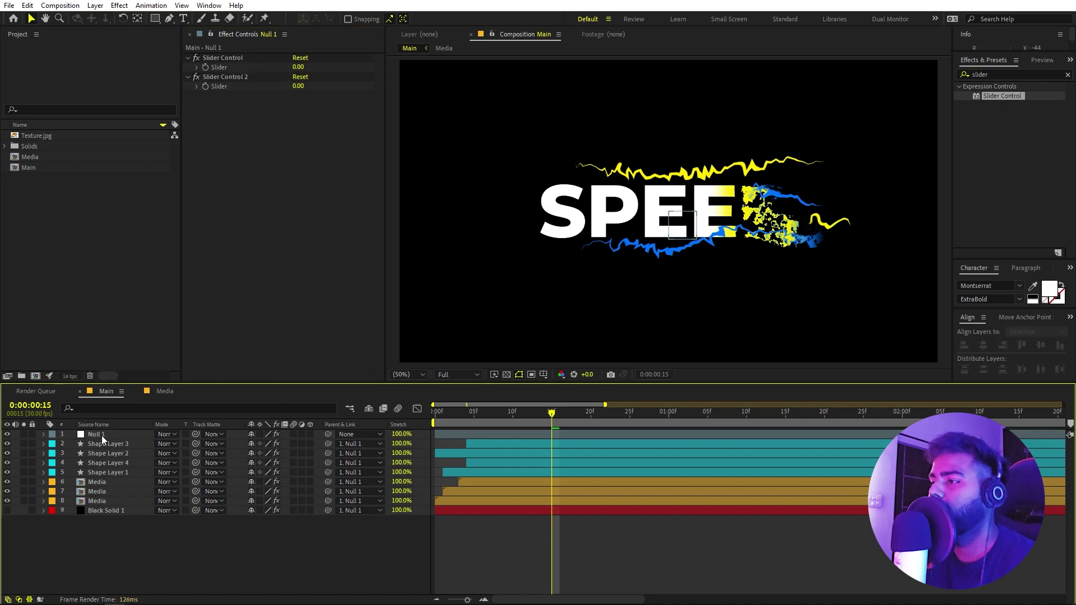
left_click(104, 435)
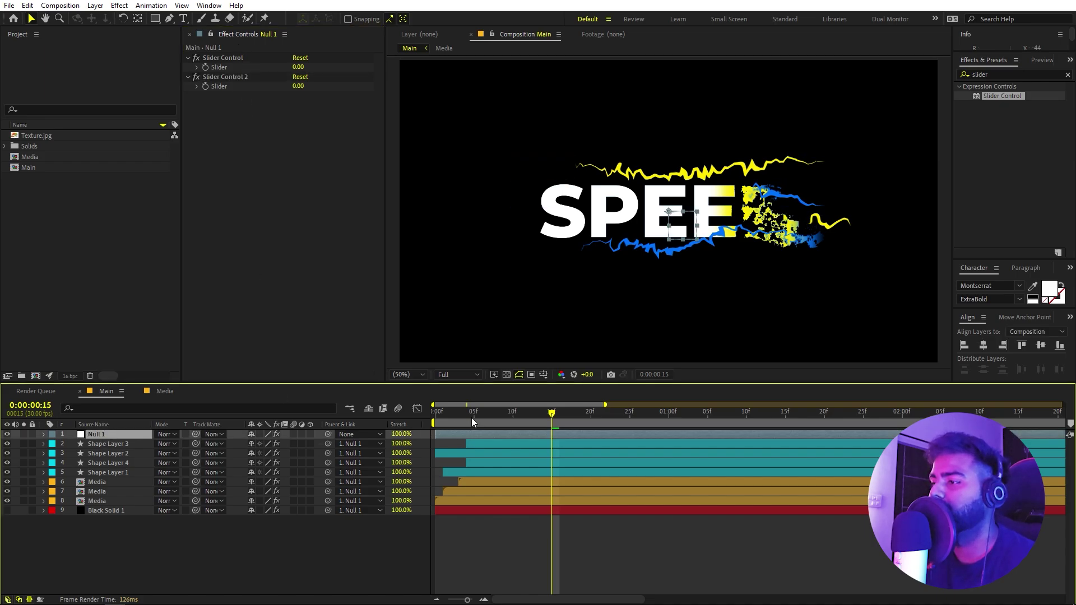
left_click_drag(472, 420, 460, 421)
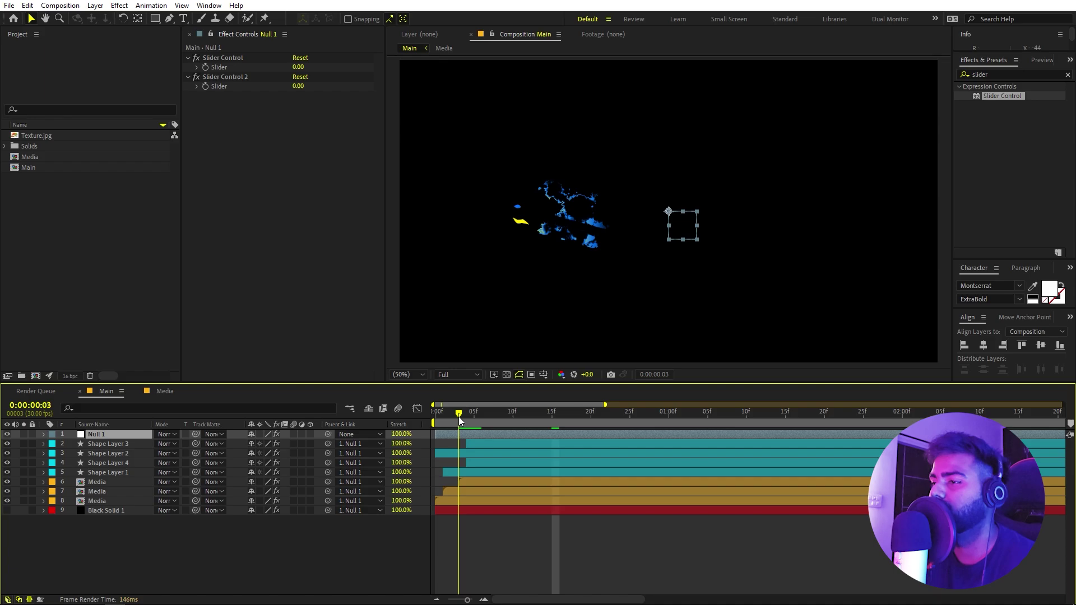
key("p")
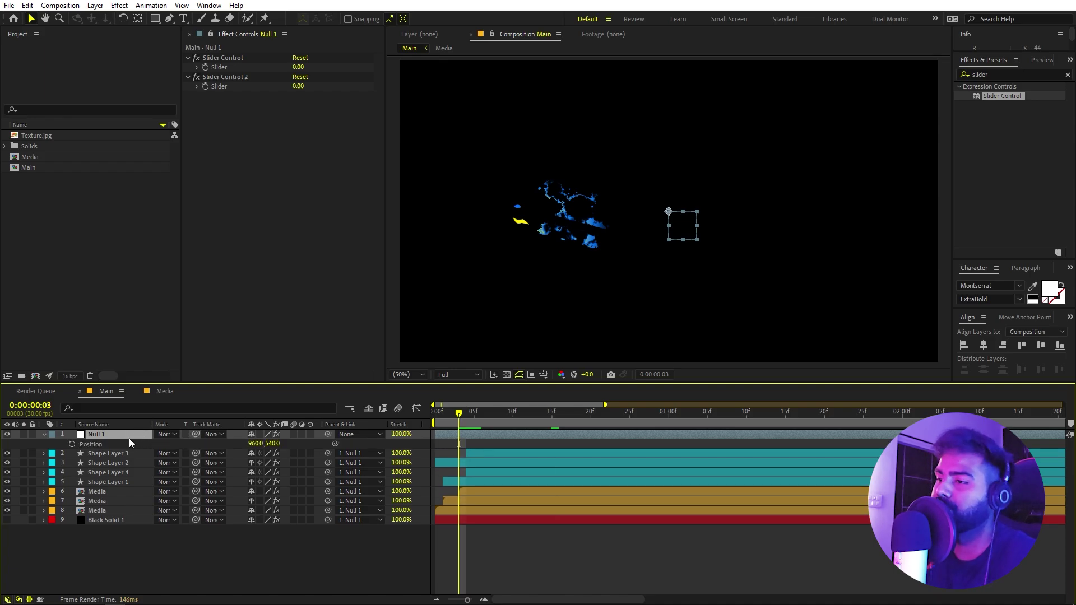
left_click(72, 444, "alt")
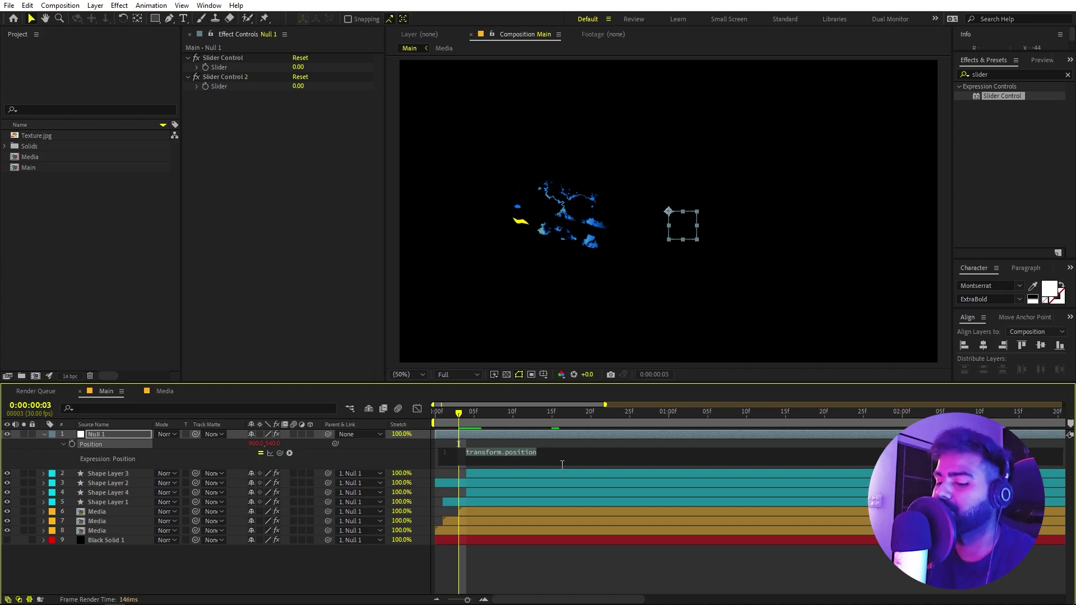
type("wigg")
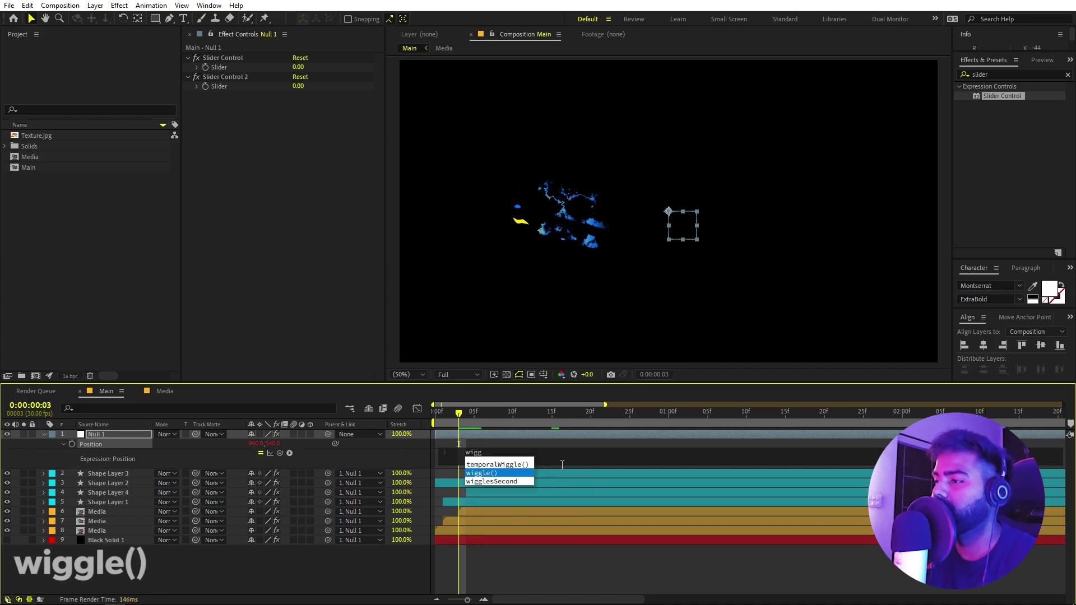
key("Return")
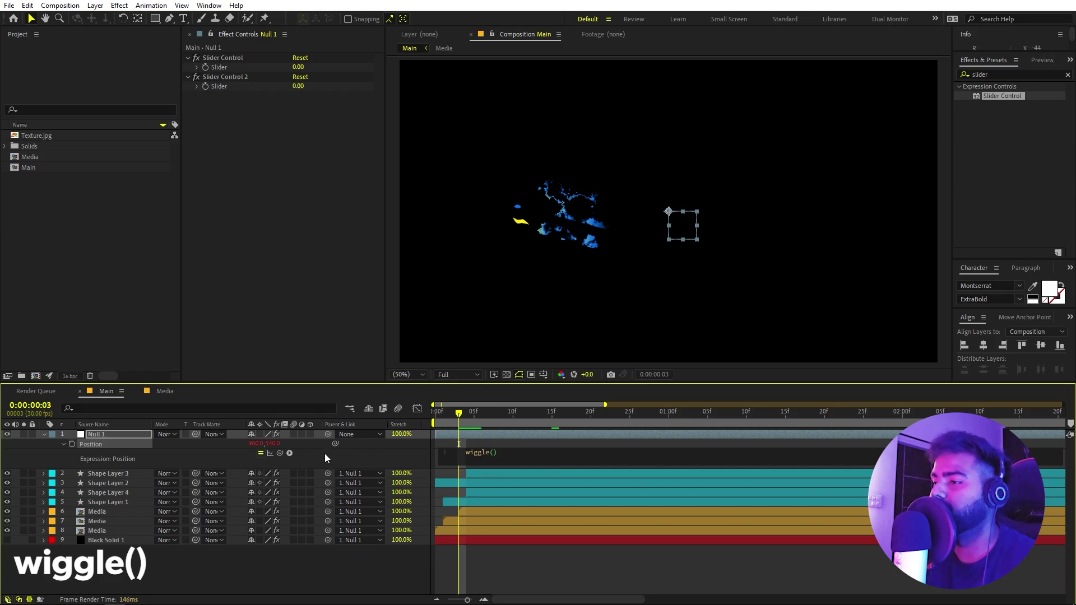
Link the wiggle arguments to the Slider of Slider Control and of Slider Control 2, separated by a comma, and commit the expression
left_click_drag(280, 453, 217, 68)
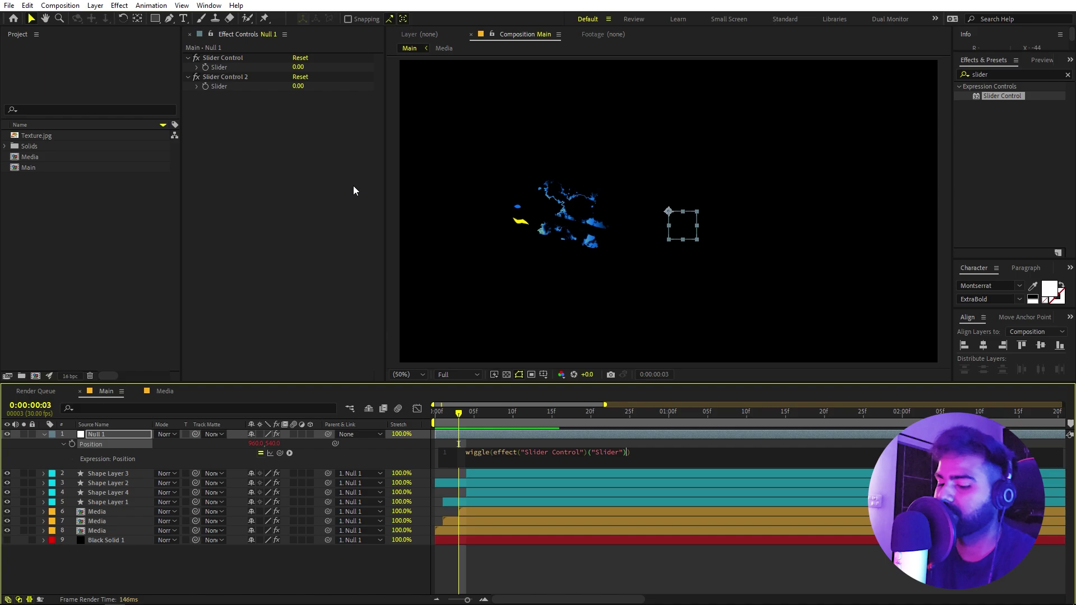
type(",")
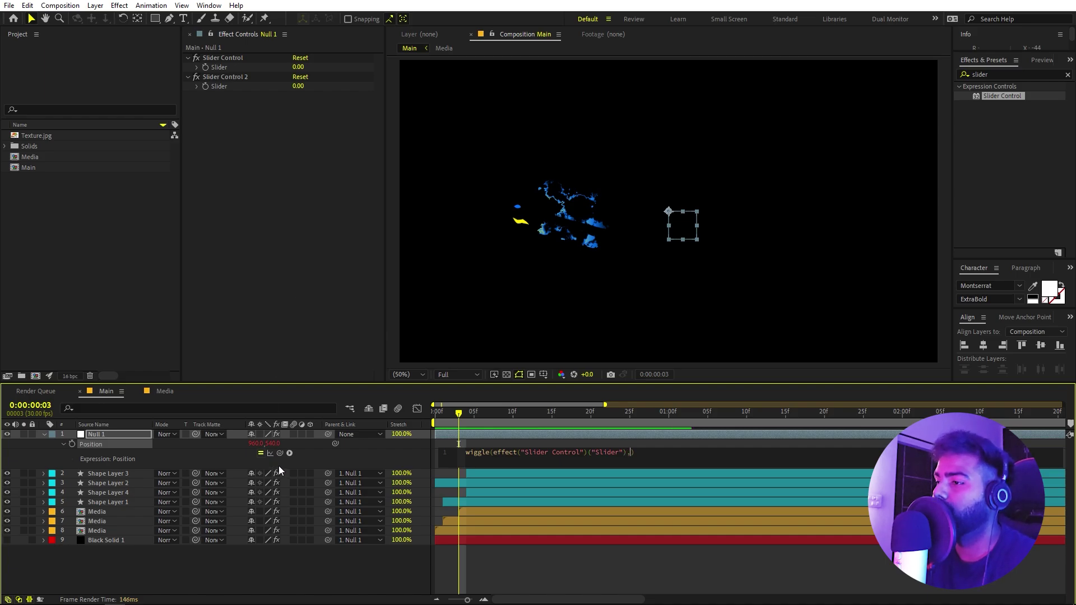
left_click_drag(278, 454, 218, 85)
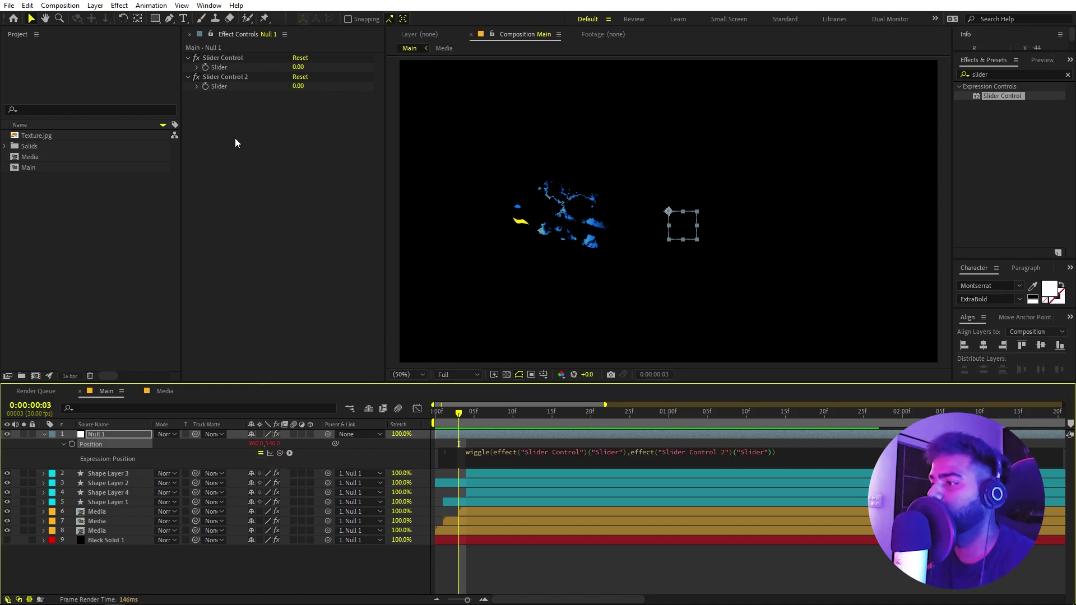
left_click(543, 569)
At 0:00:00:04, keyframe Null 1's Slider Control at 100 and Slider Control 2 at 20
mouse_move(457, 415)
left_mouse_down()
mouse_move(536, 429)
mouse_move(465, 418)
left_mouse_up()
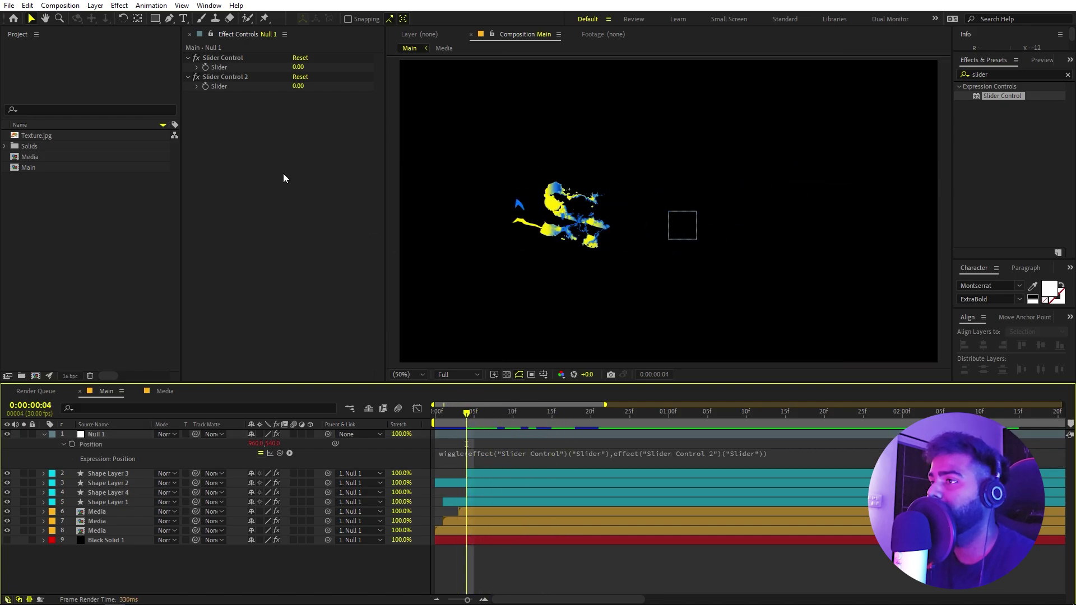
left_click(216, 76)
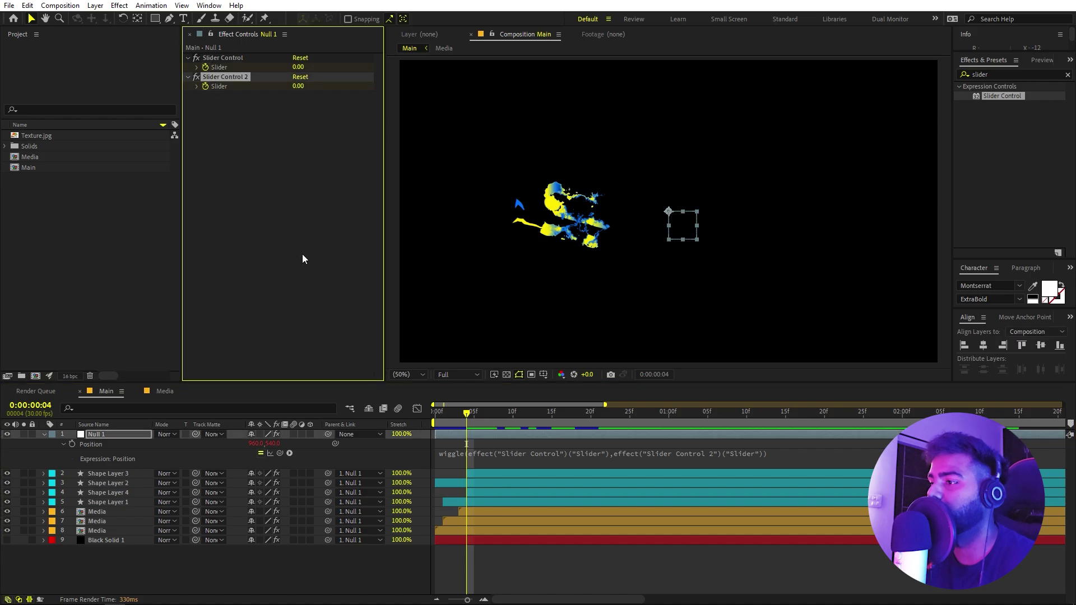
left_click(476, 438)
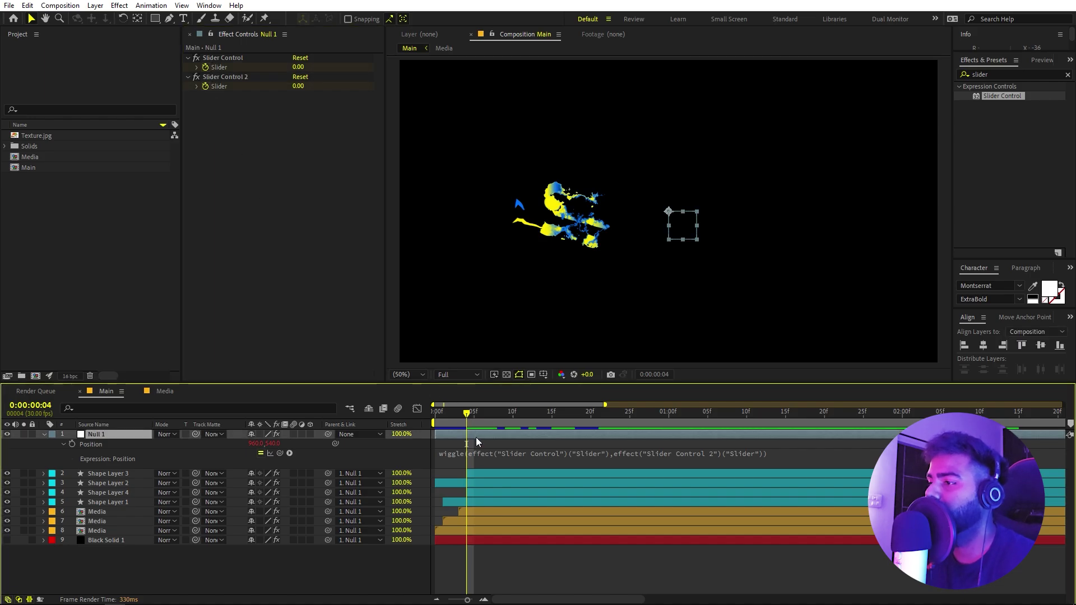
key("e")
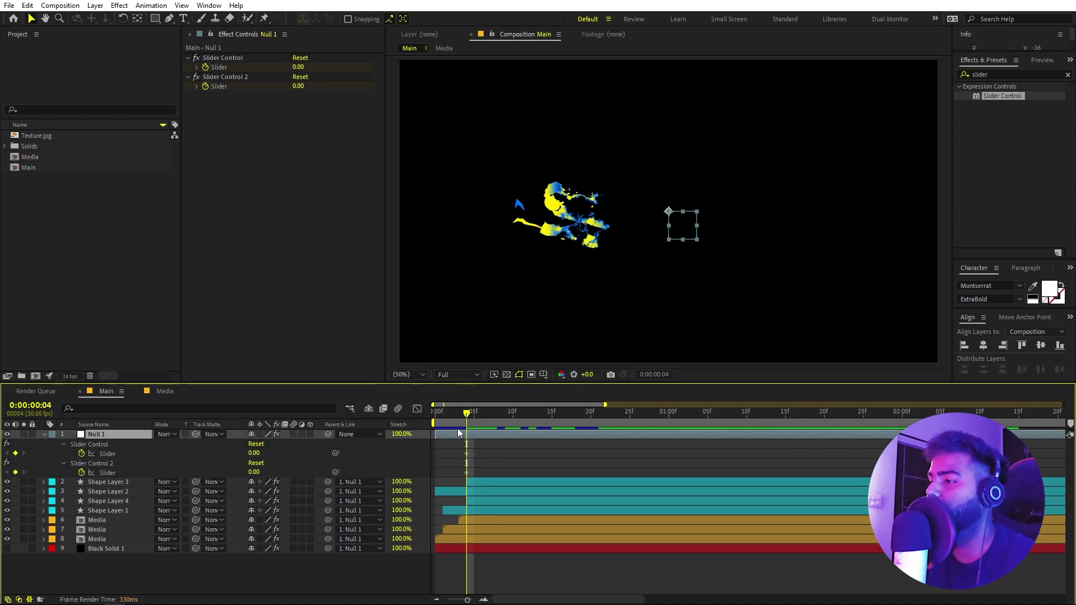
left_click(300, 66)
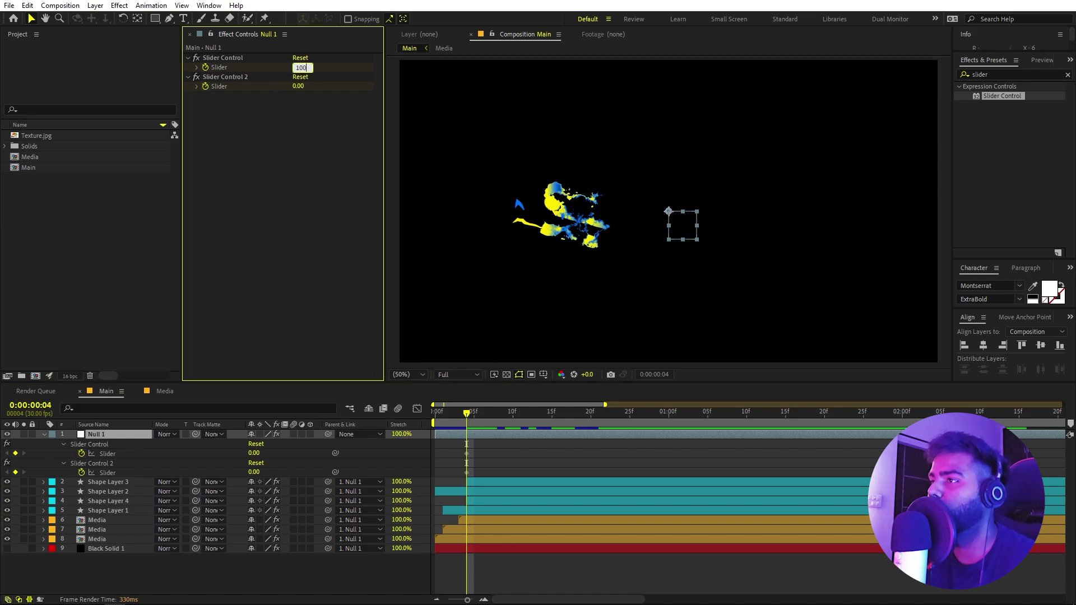
type("100")
key("Tab")
type("20")
key("Return")
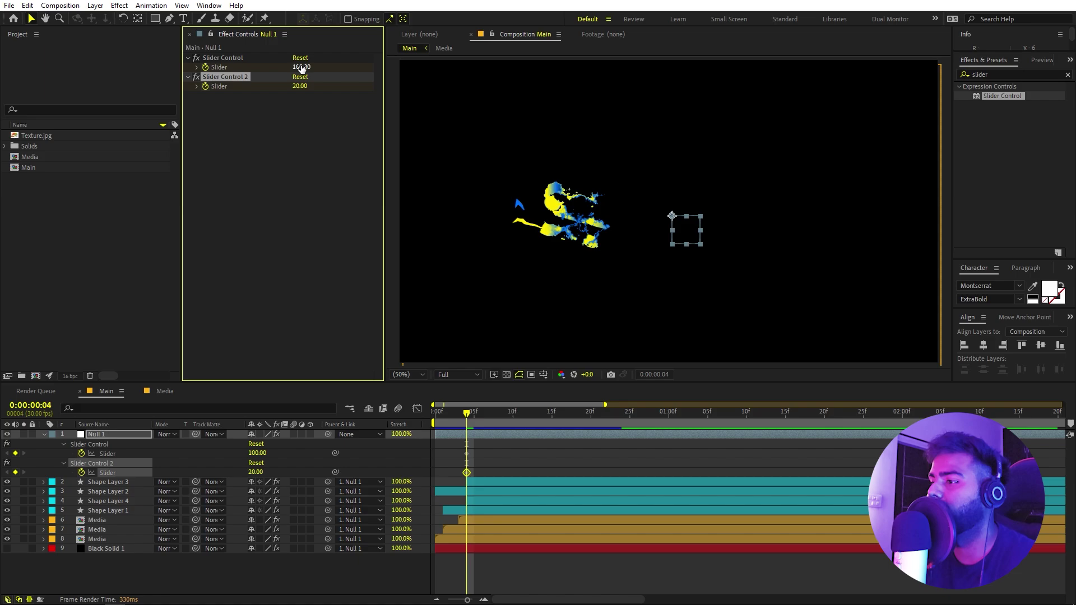
At 0:00:00:17, keyframe both of the null's sliders at 0 and preview the shake from the first frame
left_click_drag(512, 418, 566, 431)
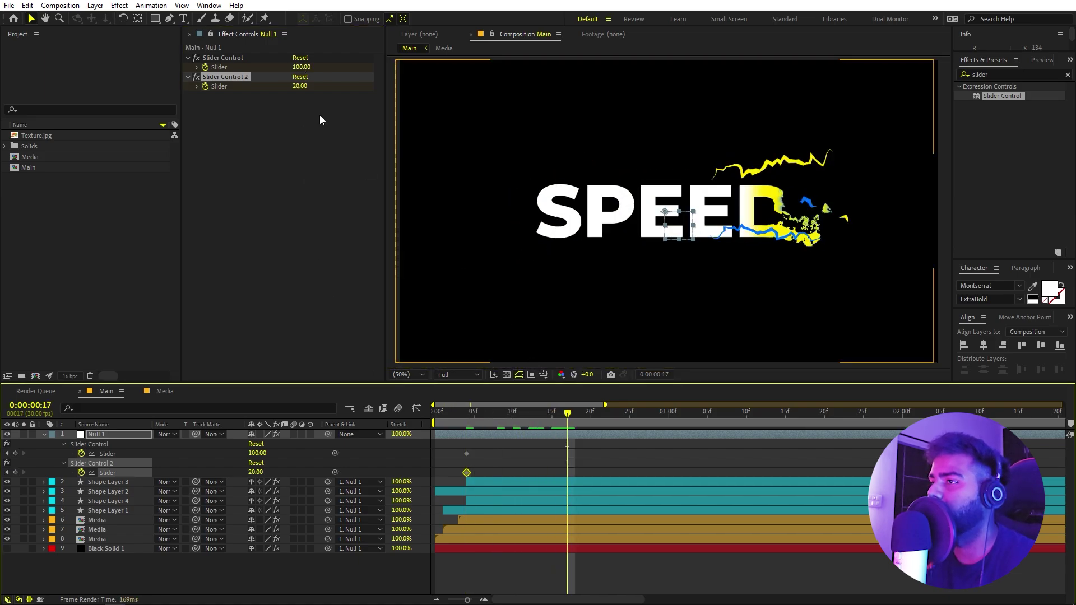
left_click(306, 67)
type("0")
key("Tab")
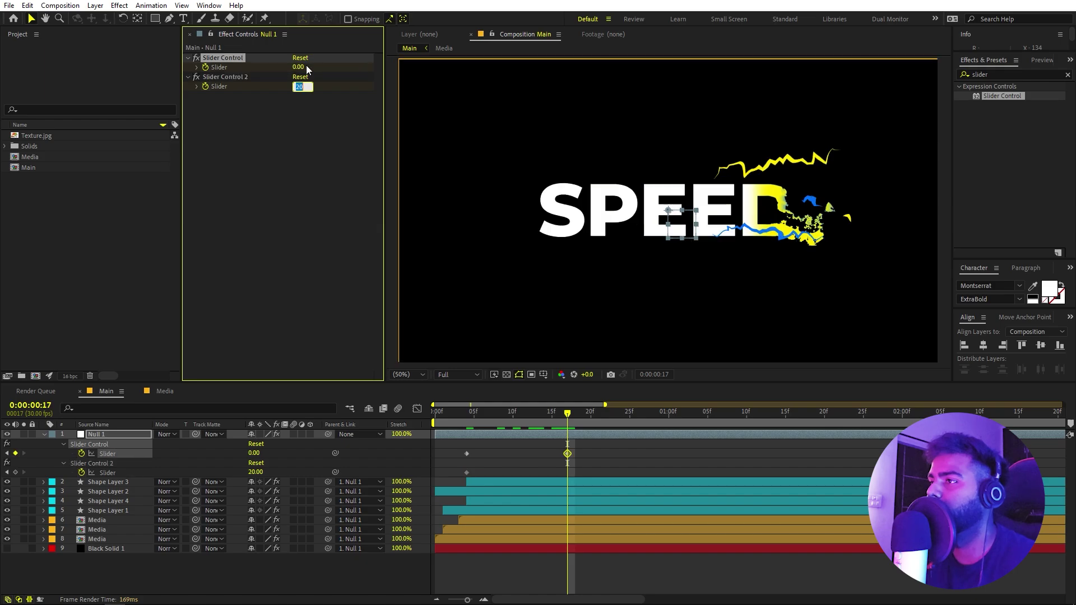
type("0")
key("Return")
key("space")
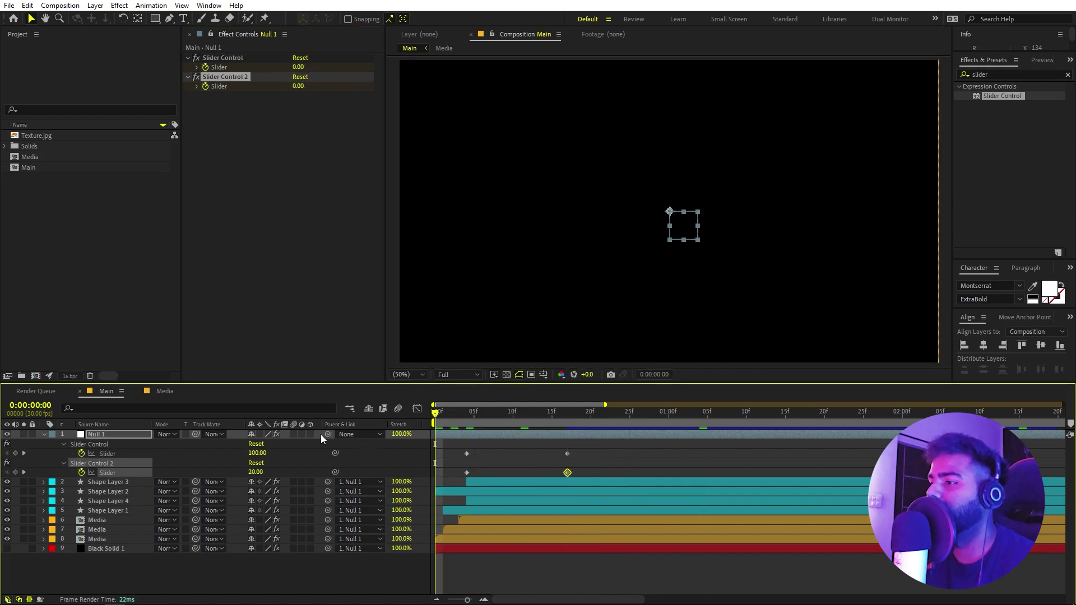
key("space")
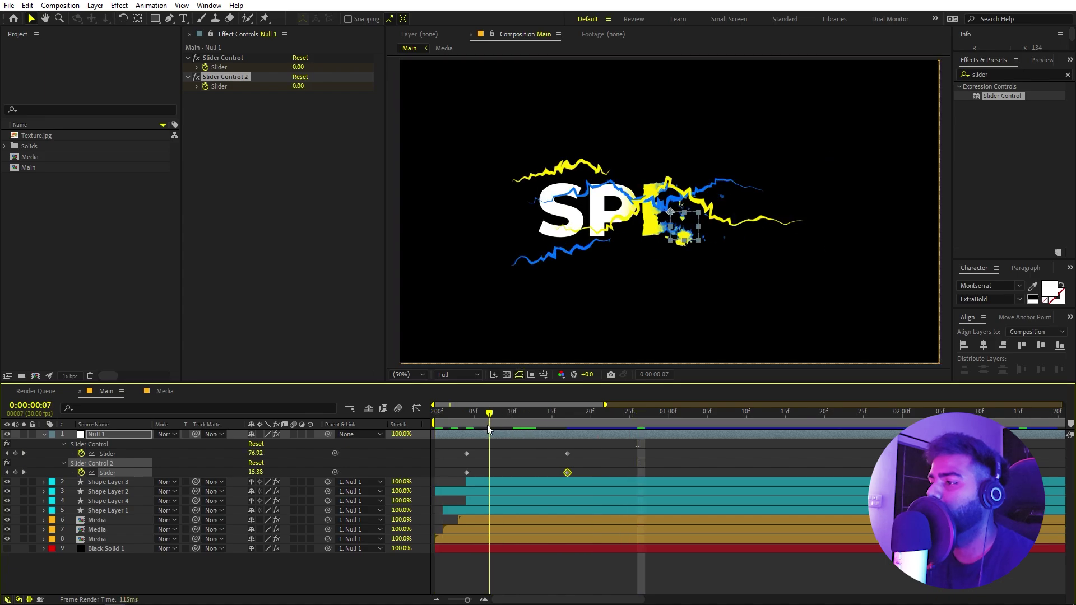
Move both sliders' starting keyframes to frame 2 and their ending keyframes to frame 19, previewing the timing
mouse_move(442, 475)
left_mouse_down()
mouse_move(476, 457)
mouse_move(450, 460)
left_mouse_up()
key("space")
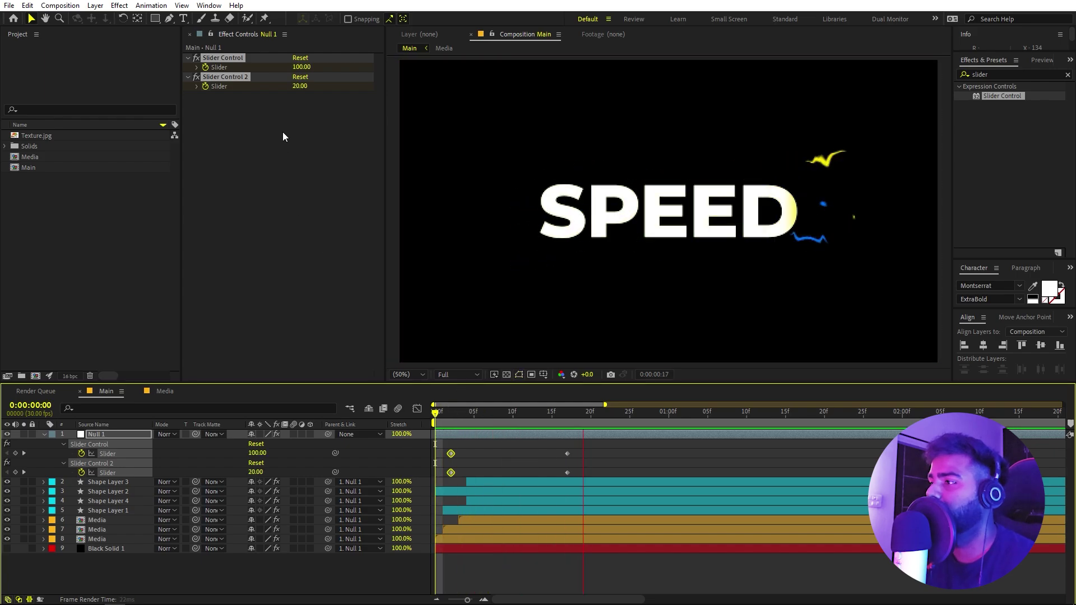
mouse_move(595, 445)
left_mouse_down()
mouse_move(555, 481)
mouse_move(584, 454)
left_mouse_up()
key("space")
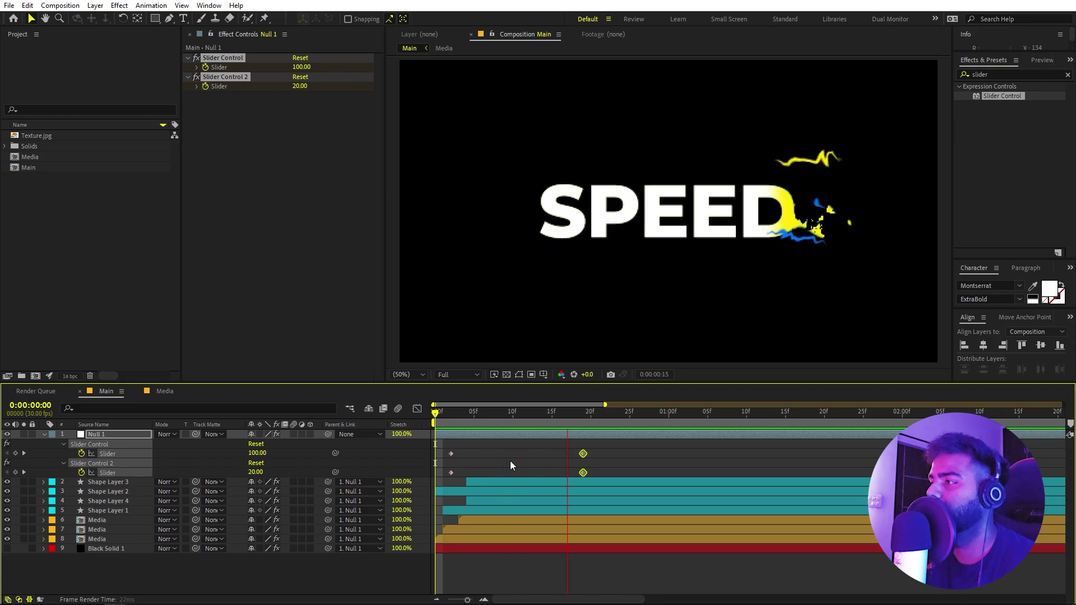
Collapse Null 1's properties and clear the layer selection
left_click(451, 454)
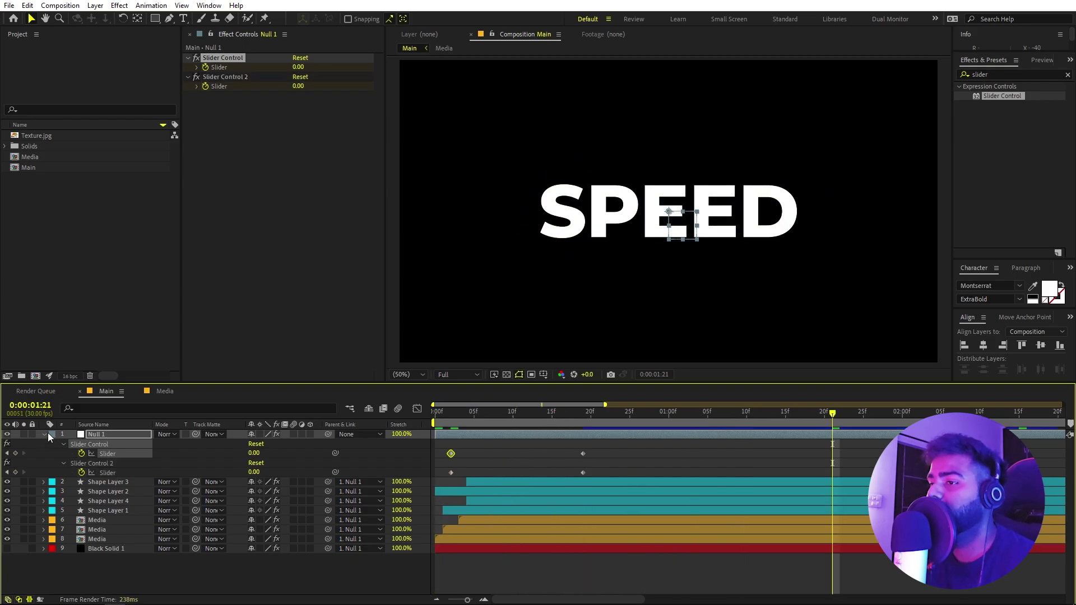
left_click(44, 435)
left_click(722, 297)
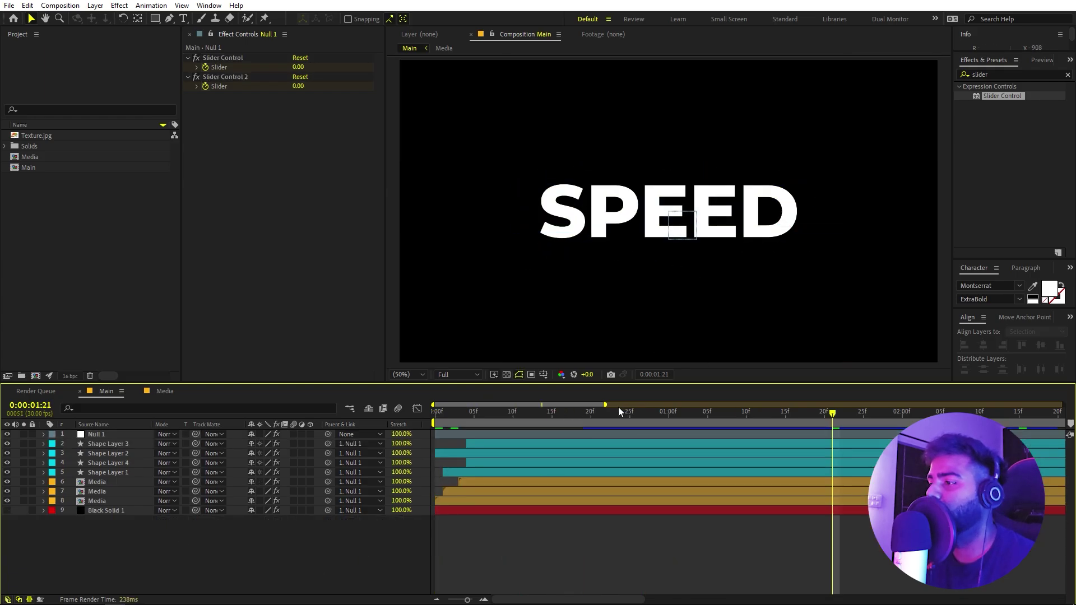
Add an adjustment layer above the Main composition's layers, with the current time at 0:00:00:13
left_click(583, 412)
left_click_drag(557, 423, 537, 425)
right_click(207, 427)
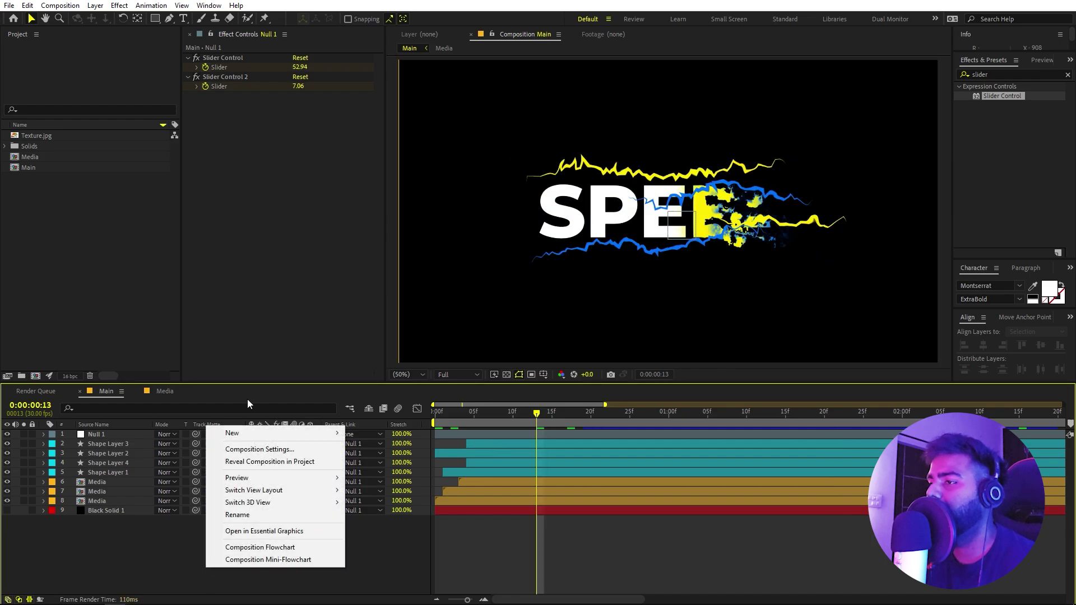
mouse_move(273, 436)
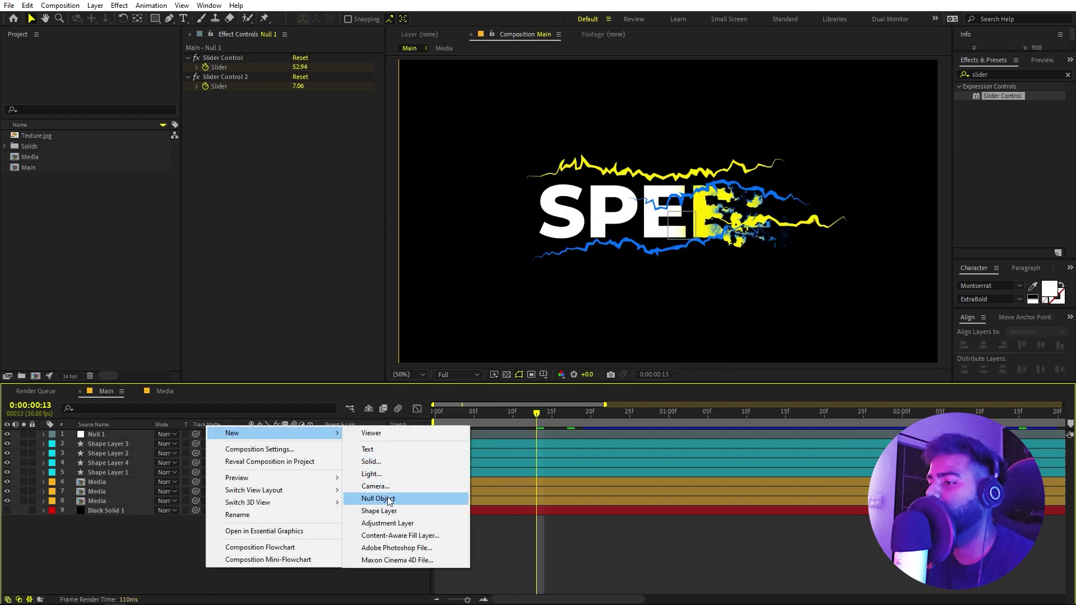
left_click(386, 523)
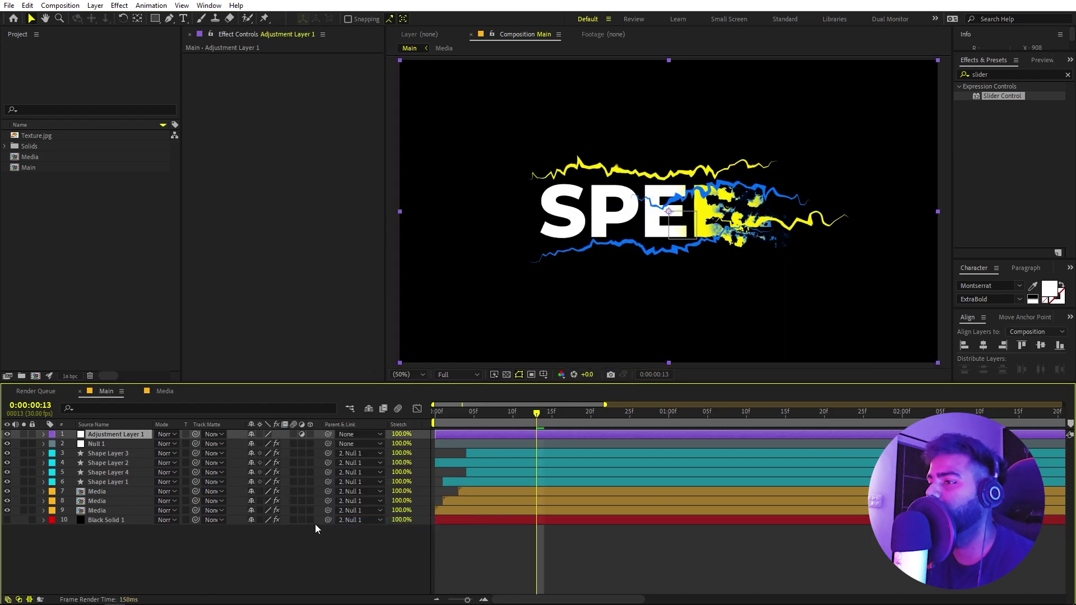
Apply the Glow effect to the adjustment layer, with Glow Radius 16 and Glow Intensity 0.3
left_click(982, 78)
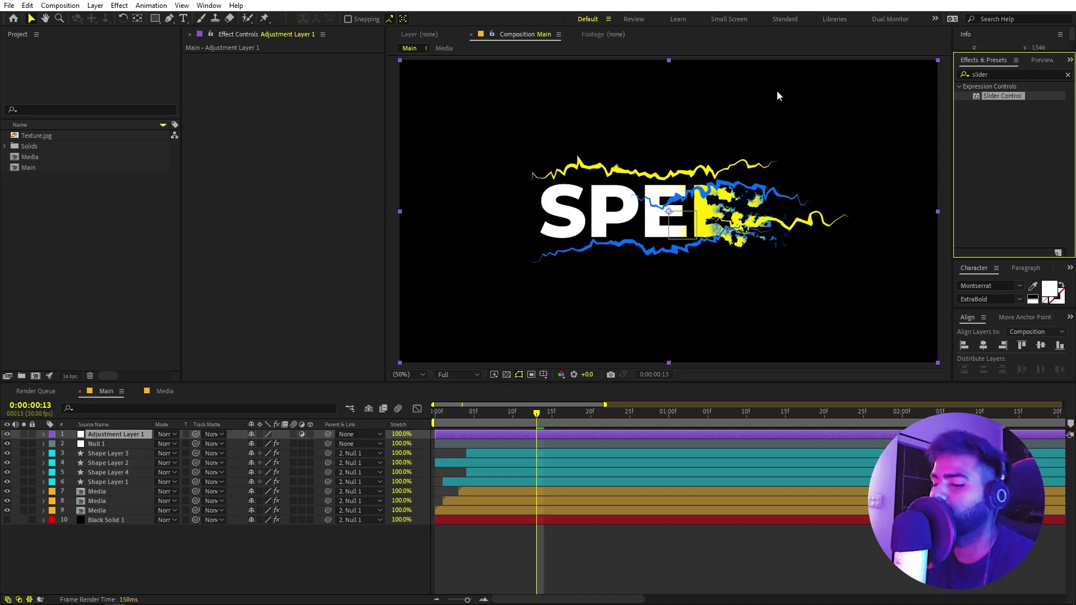
double_click(987, 74)
type("glow")
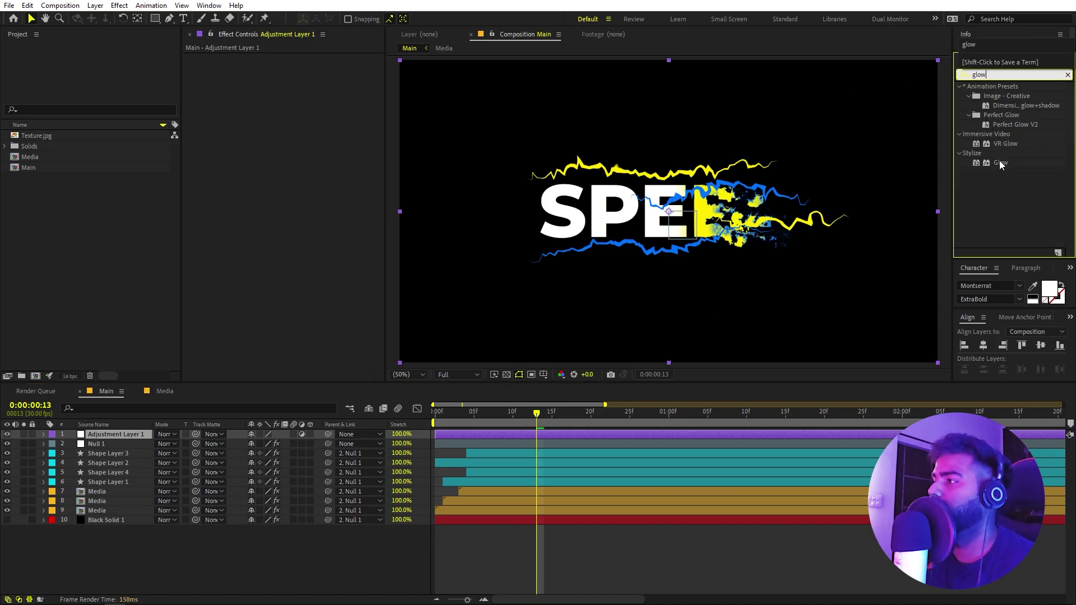
left_click_drag(1002, 165, 136, 430)
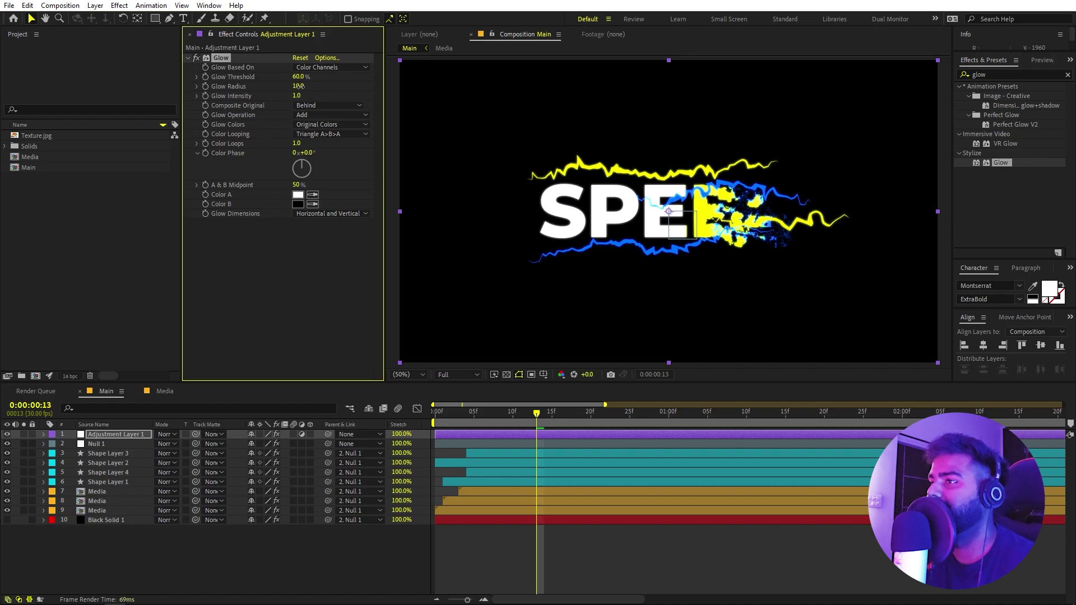
left_click_drag(300, 86, 322, 86)
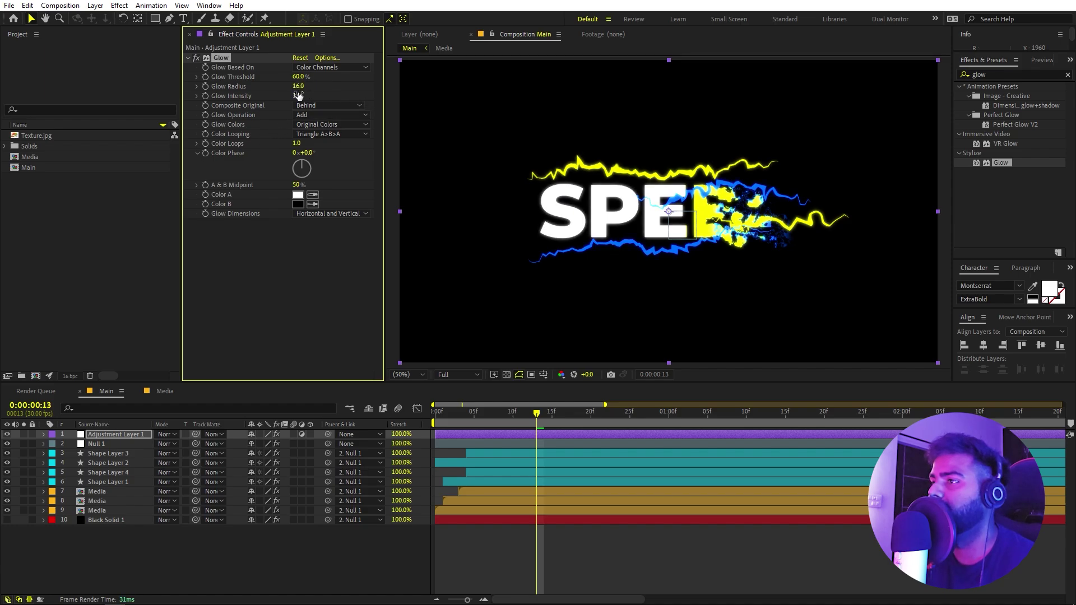
left_click_drag(297, 96, 280, 95)
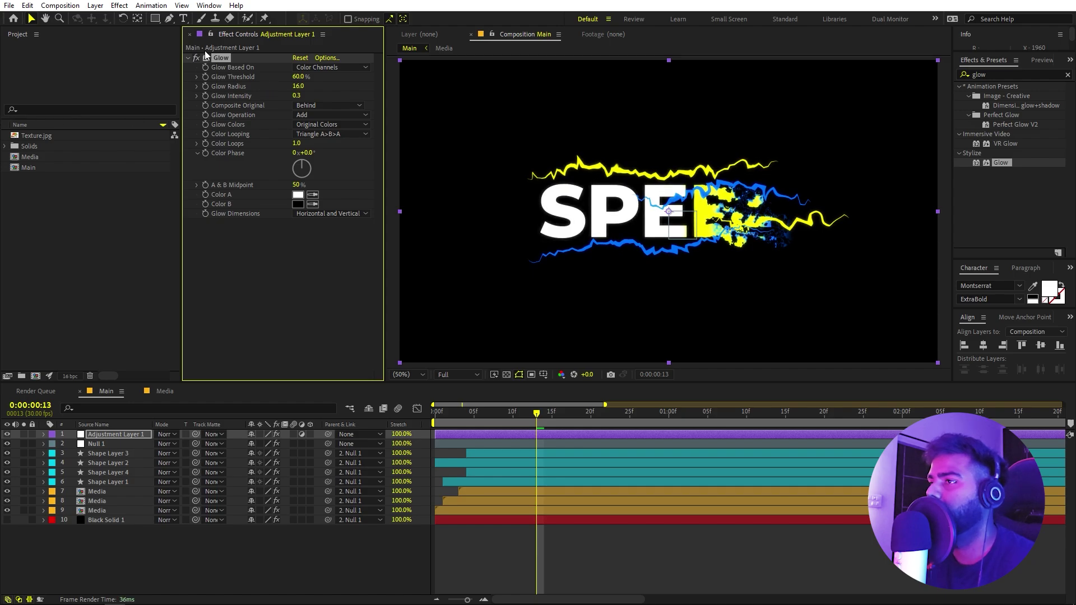
Duplicate the Glow twice, giving the second radius 93 and intensity 0.5, and the third radius 184.3 and intensity 0.2
key("ctrl+d")
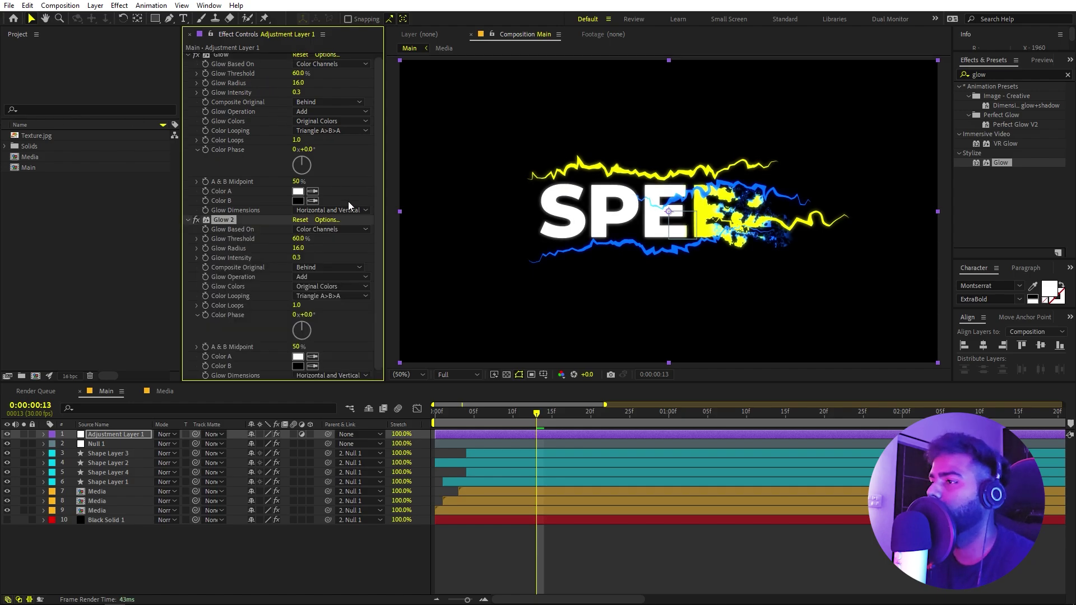
mouse_move(296, 249)
left_mouse_down()
mouse_move(336, 249)
mouse_move(313, 258)
left_mouse_up()
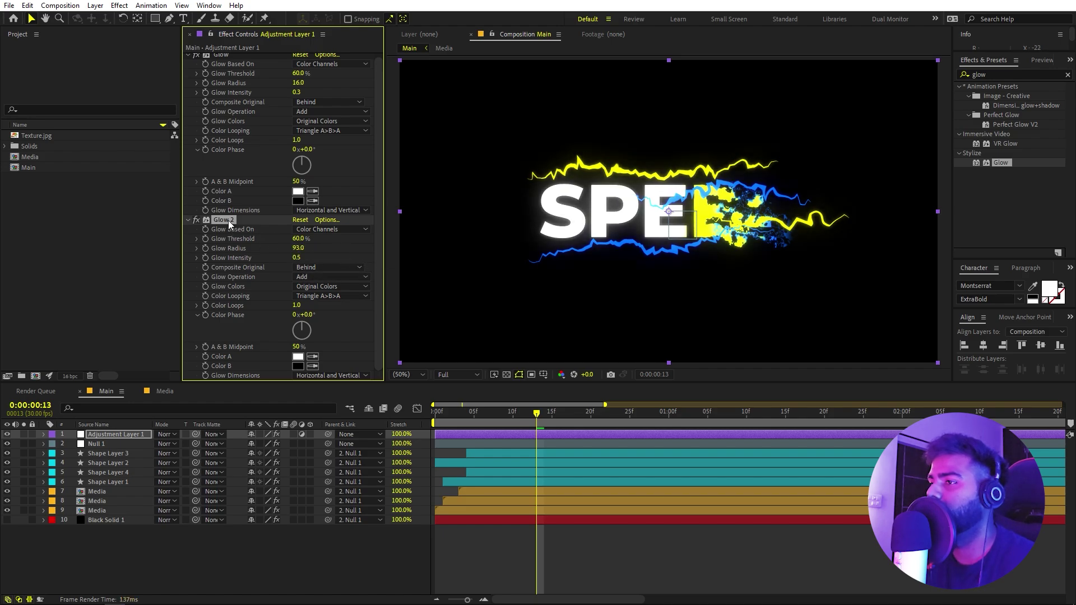
key("ctrl+d")
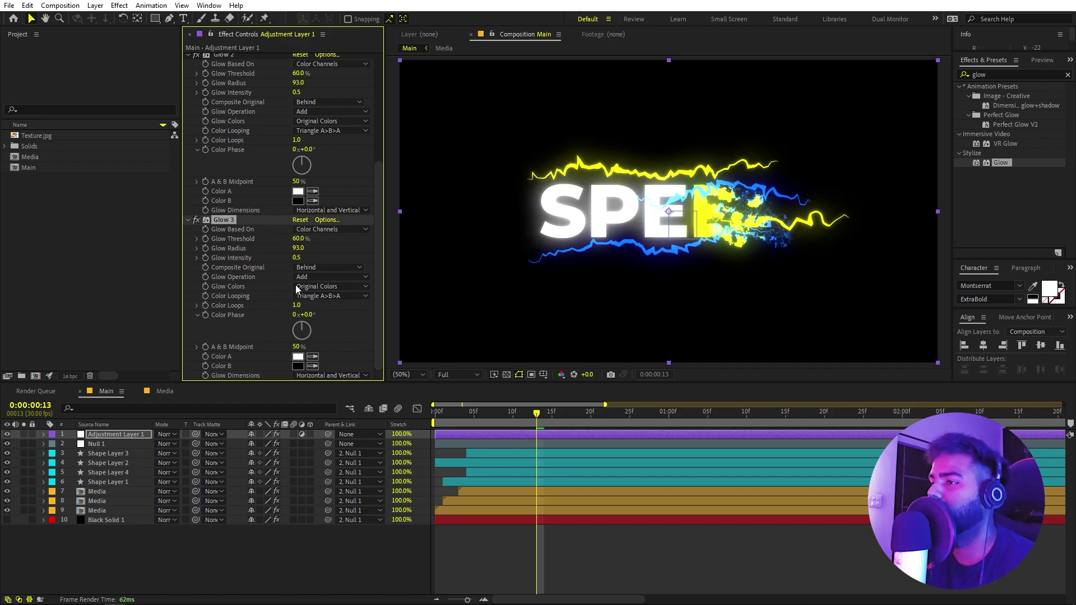
left_click_drag(299, 248, 185, 266)
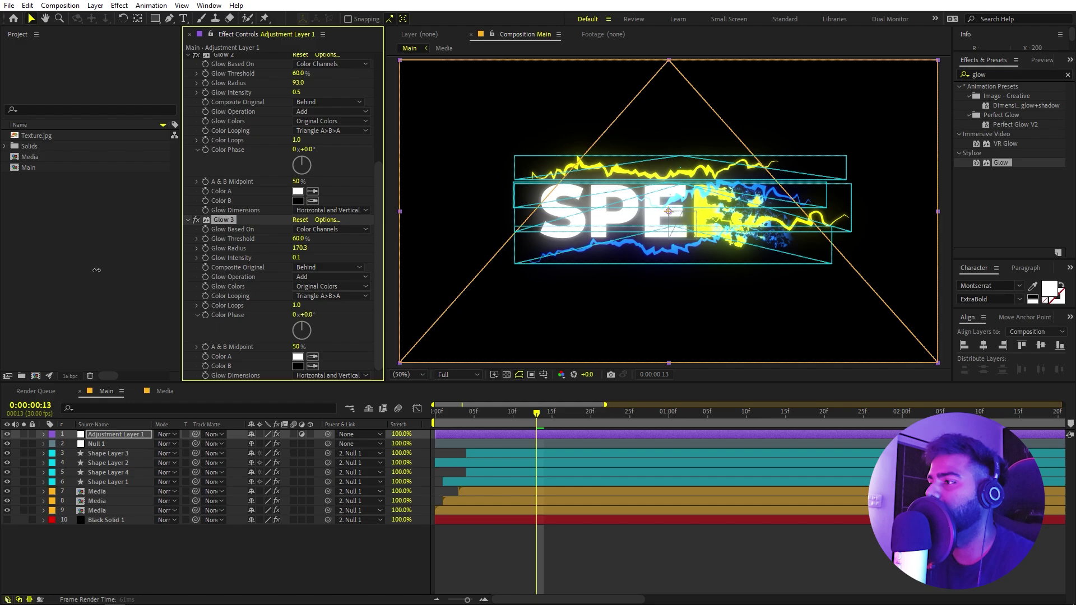
left_click_drag(96, 270, 93, 270)
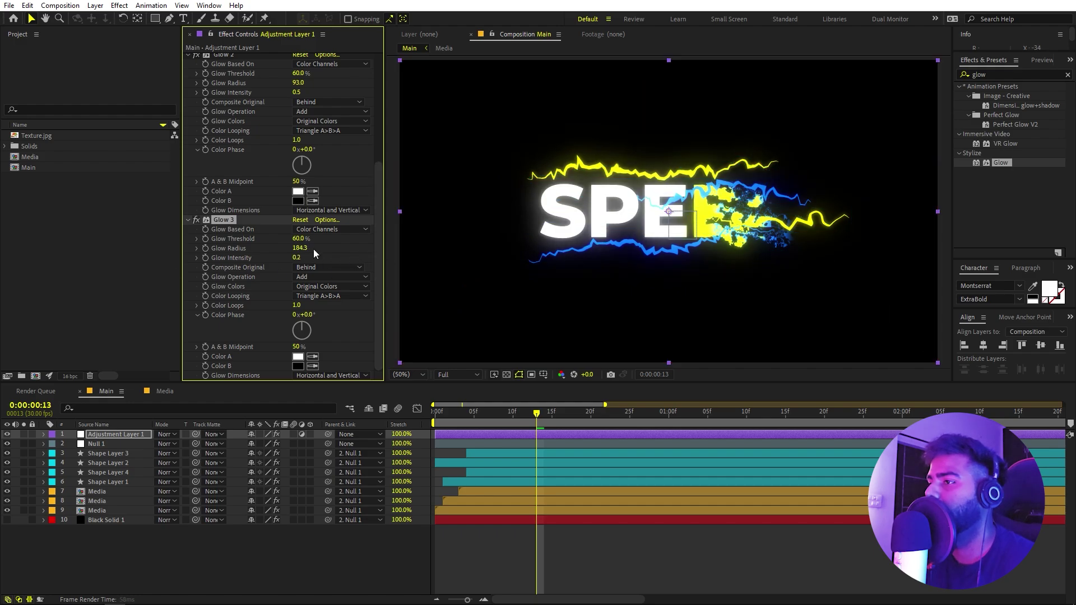
Set Glow 2's radius to 97.2 and the three Glow Thresholds to 45.2%, 43.9% and 33.7% from first to third
scroll(313, 169, "up", 2)
left_click_drag(300, 134, 328, 139)
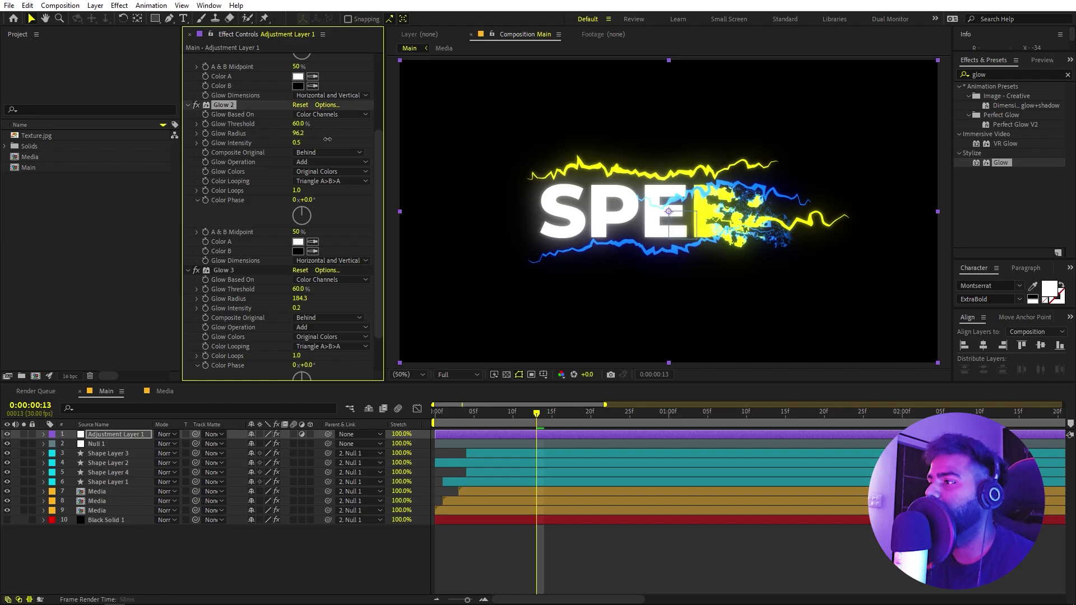
scroll(325, 140, "up", 5)
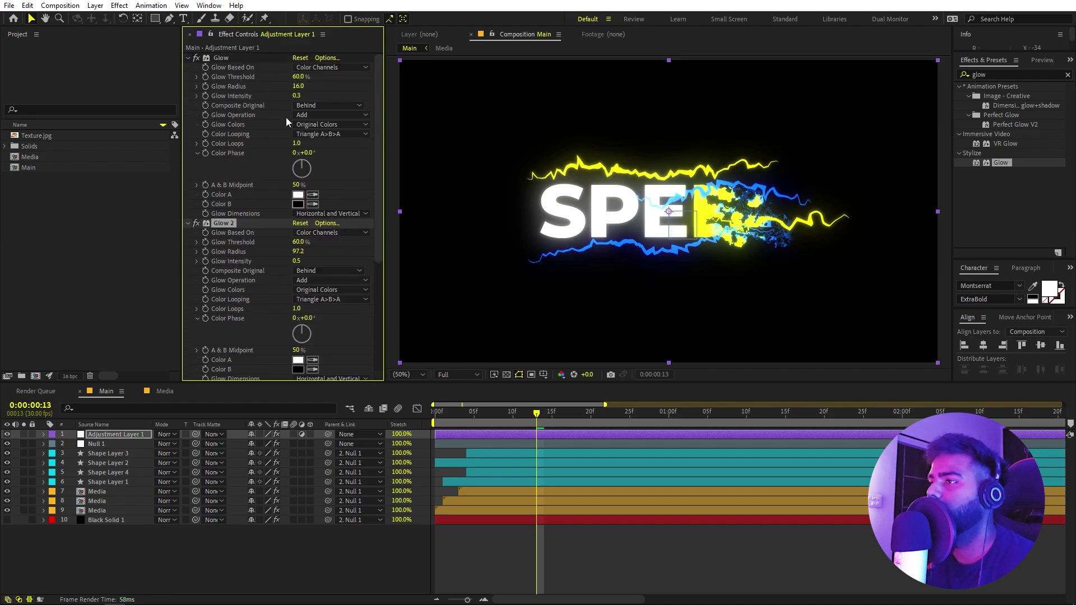
left_click_drag(295, 77, 93, 92)
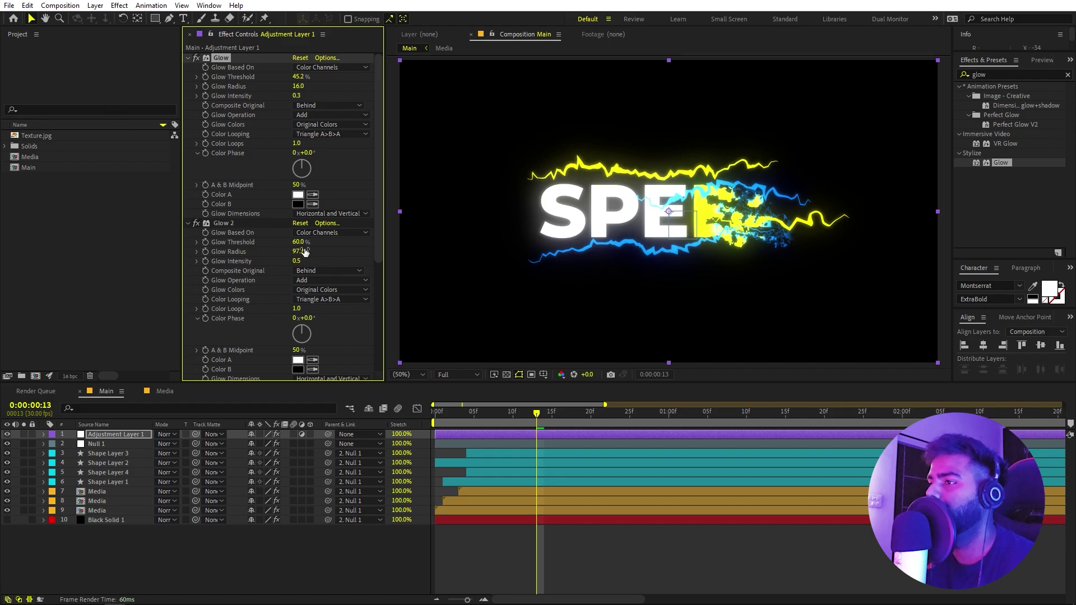
left_click_drag(297, 242, 285, 245)
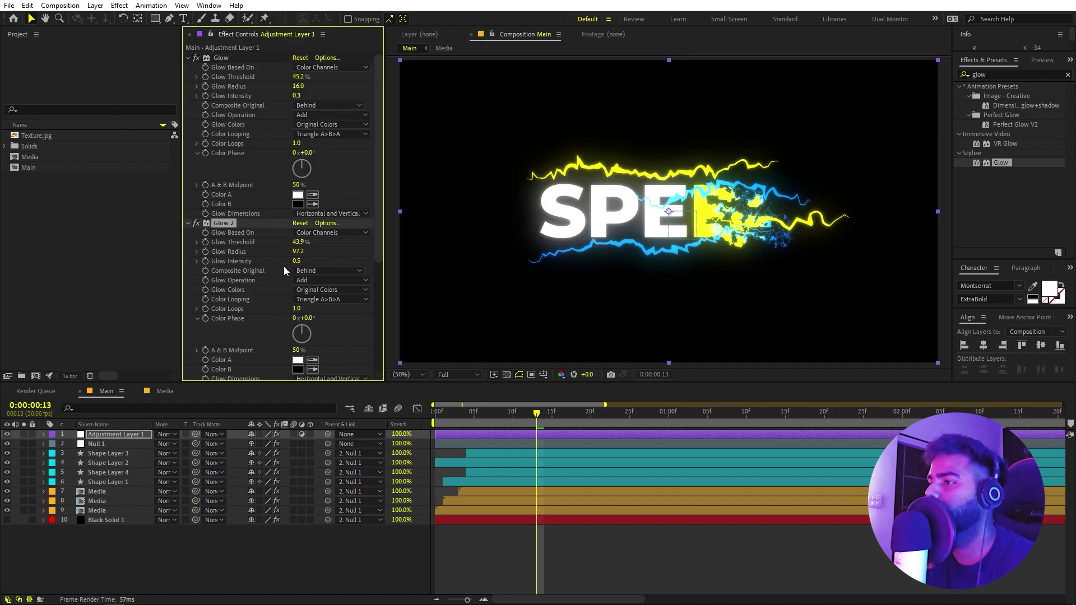
scroll(285, 272, "down", 3)
left_click(223, 312)
Set the blending mode of all four shape layers to Add and preview the animation from the first frame
left_click(119, 454)
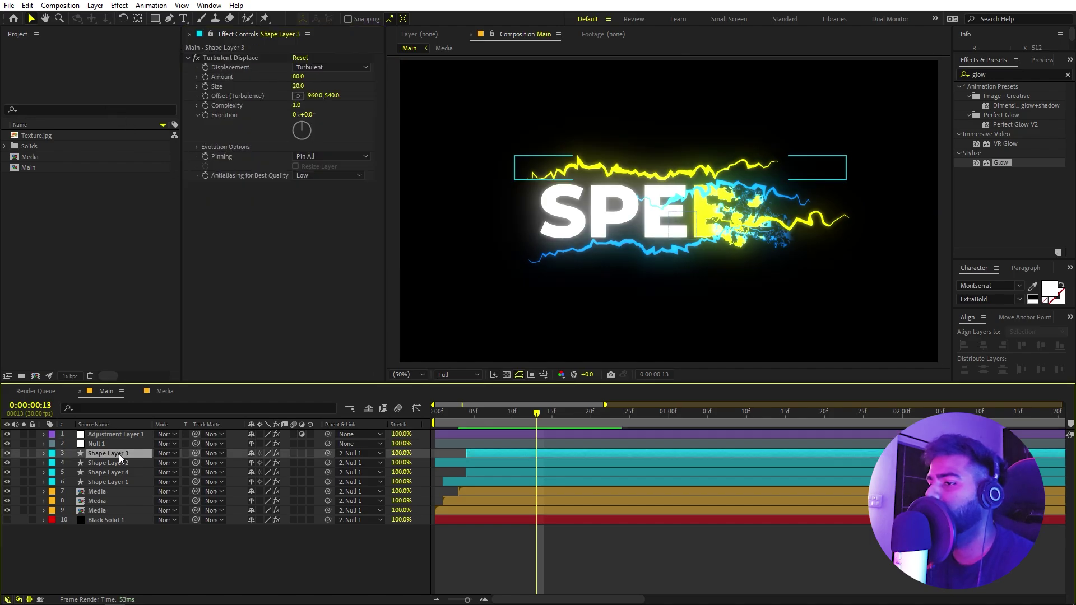
left_click(105, 483, "shift")
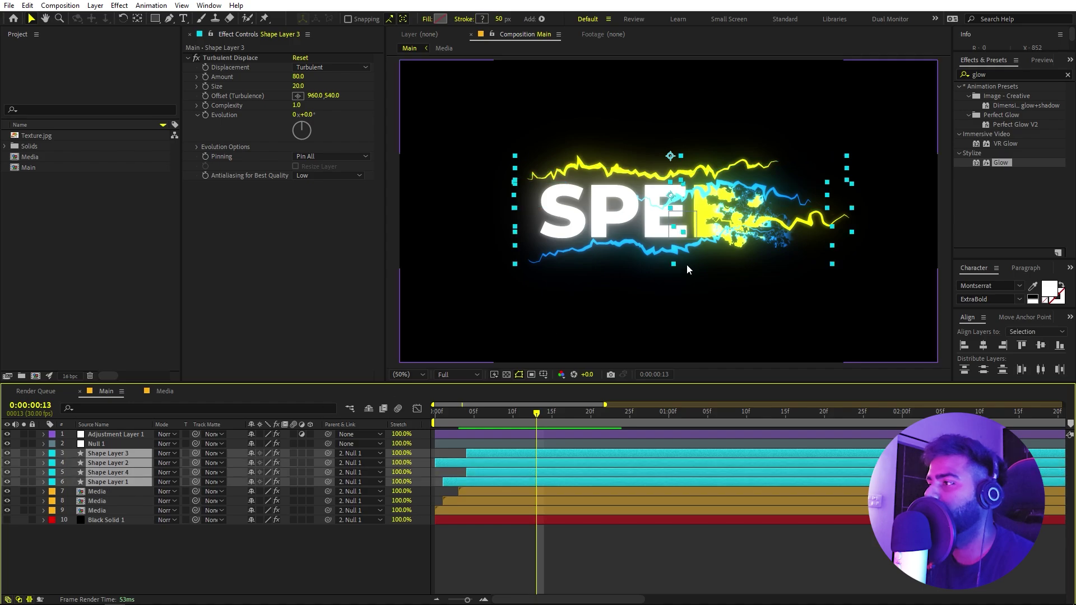
left_click(175, 453)
left_click(231, 241)
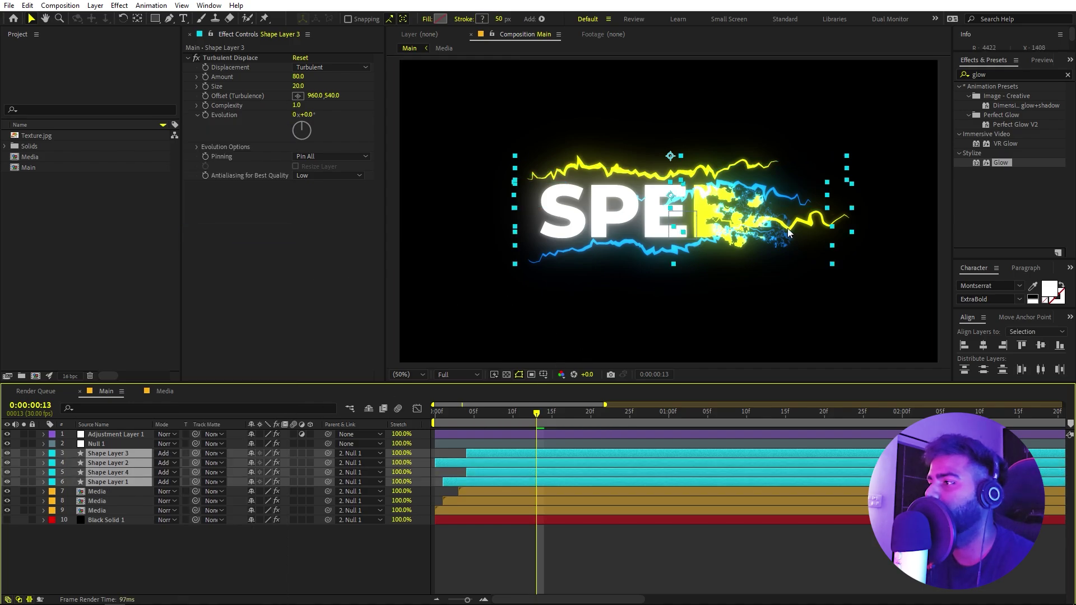
left_click(560, 533)
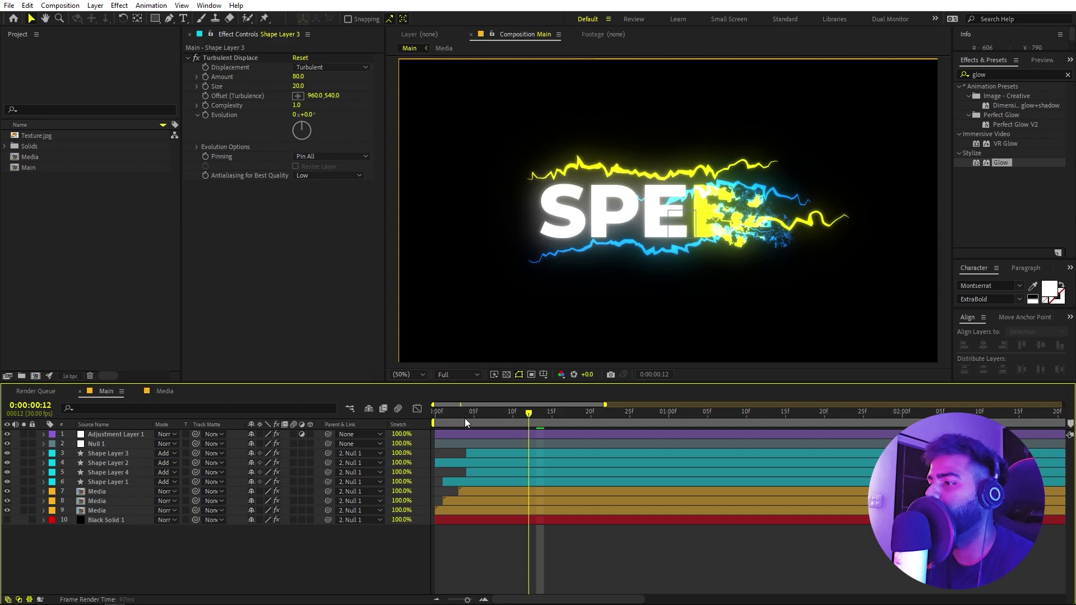
key("Home")
key("space")
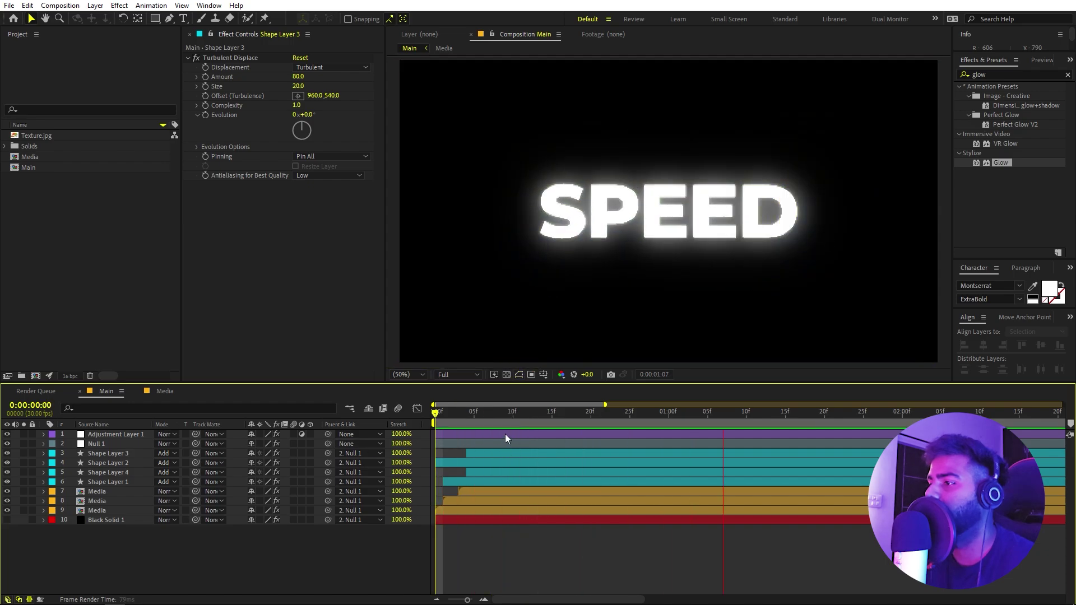
key("space")
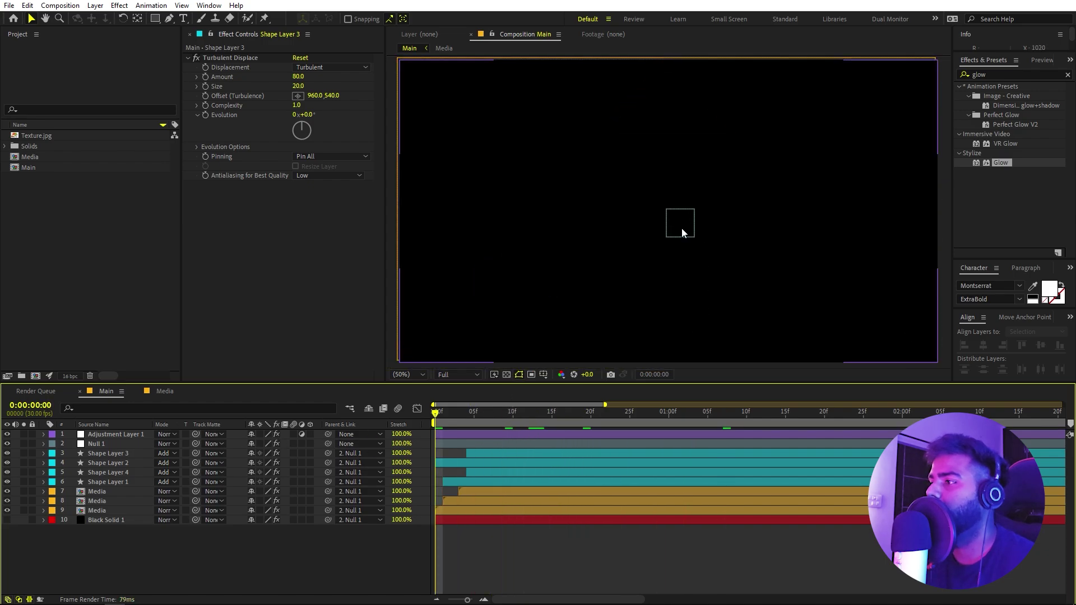
key("space")
At 0:00:00:15, keyframe Glow Intensity on the adjustment layer's three Glow effects and reveal those keyframes in the timeline
left_click(501, 419)
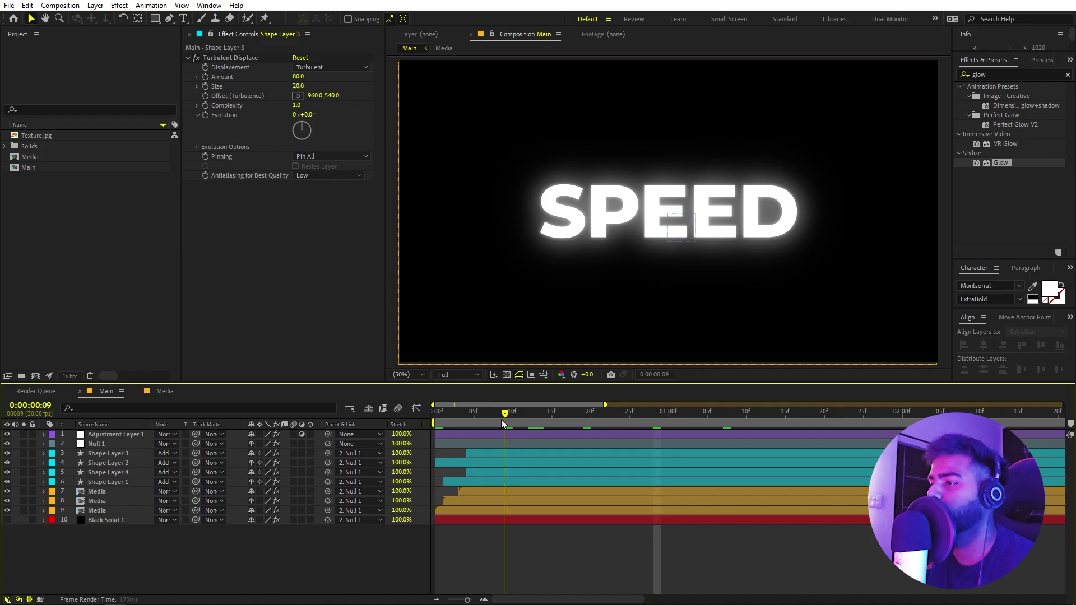
left_click_drag(501, 419, 549, 428)
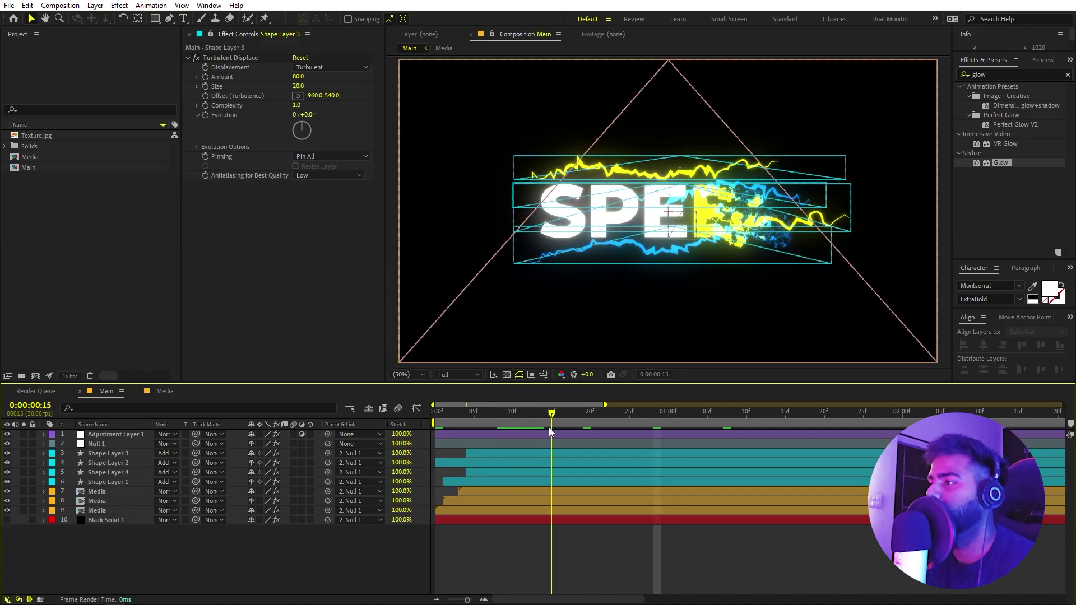
left_click(105, 434)
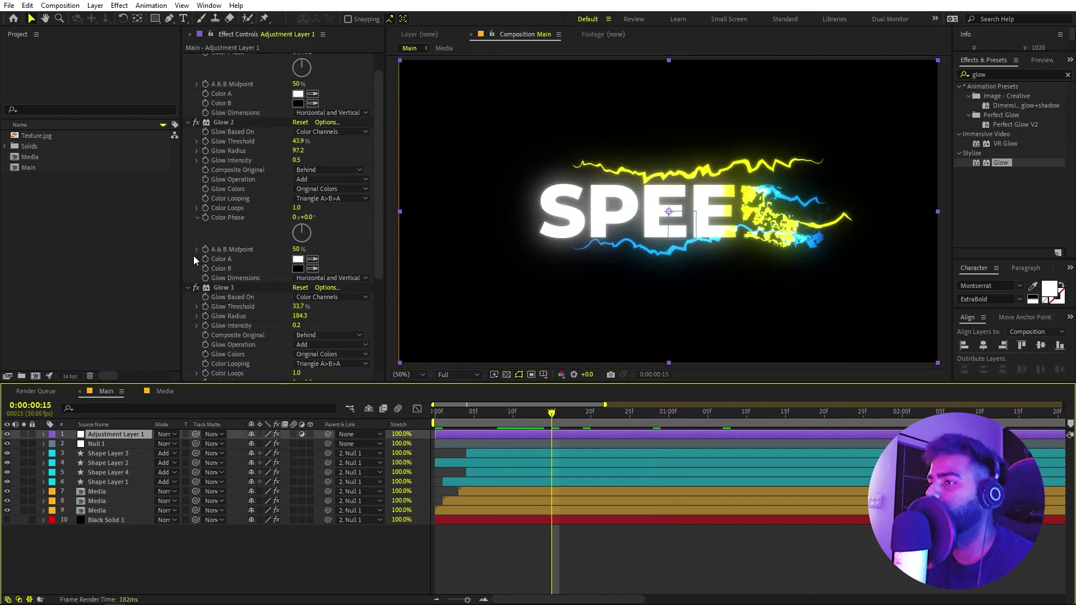
left_click(206, 289)
scroll(209, 255, "up", 2)
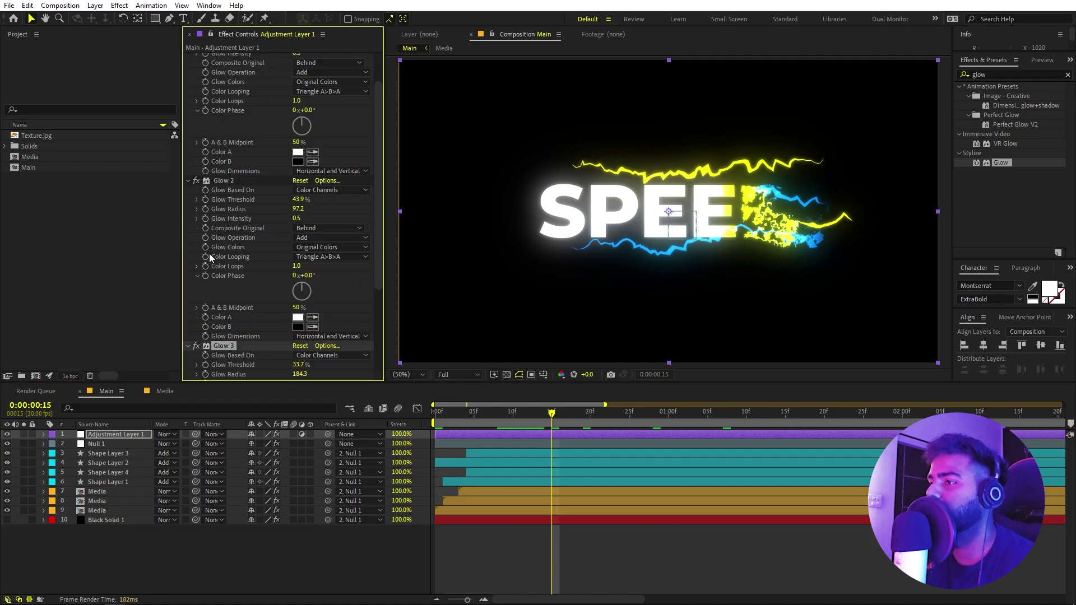
scroll(209, 257, "up", 1)
left_click(205, 244)
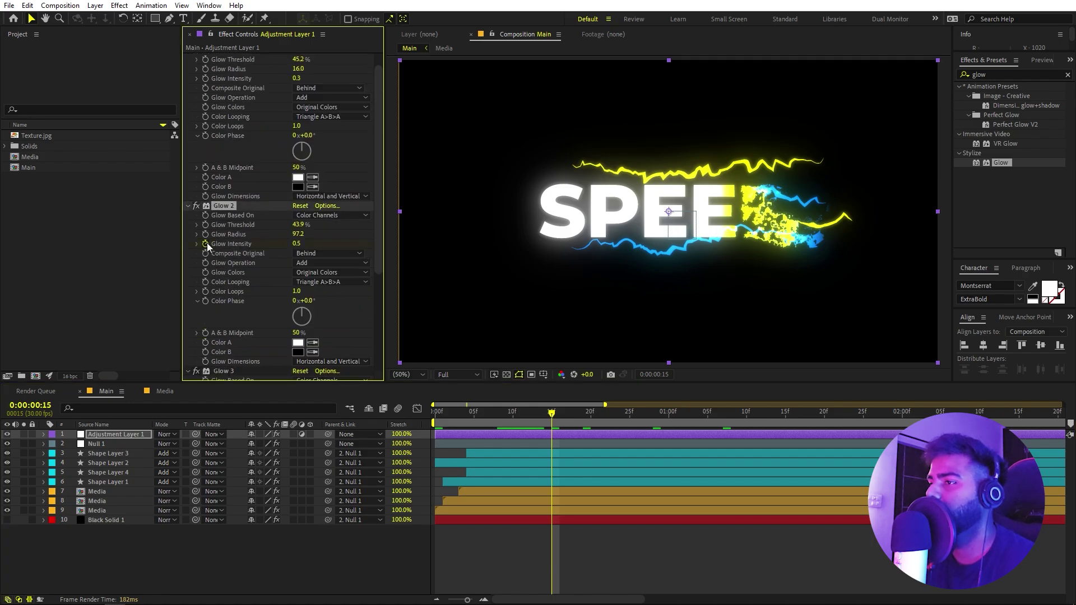
scroll(210, 224, "up", 1)
left_click(205, 96)
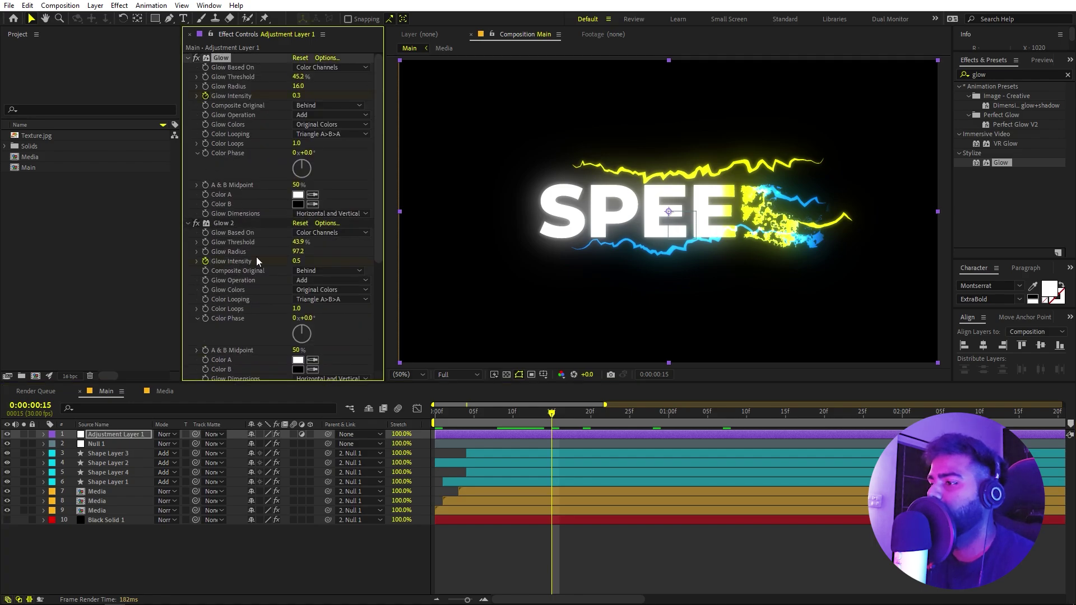
left_click(120, 435)
key("u")
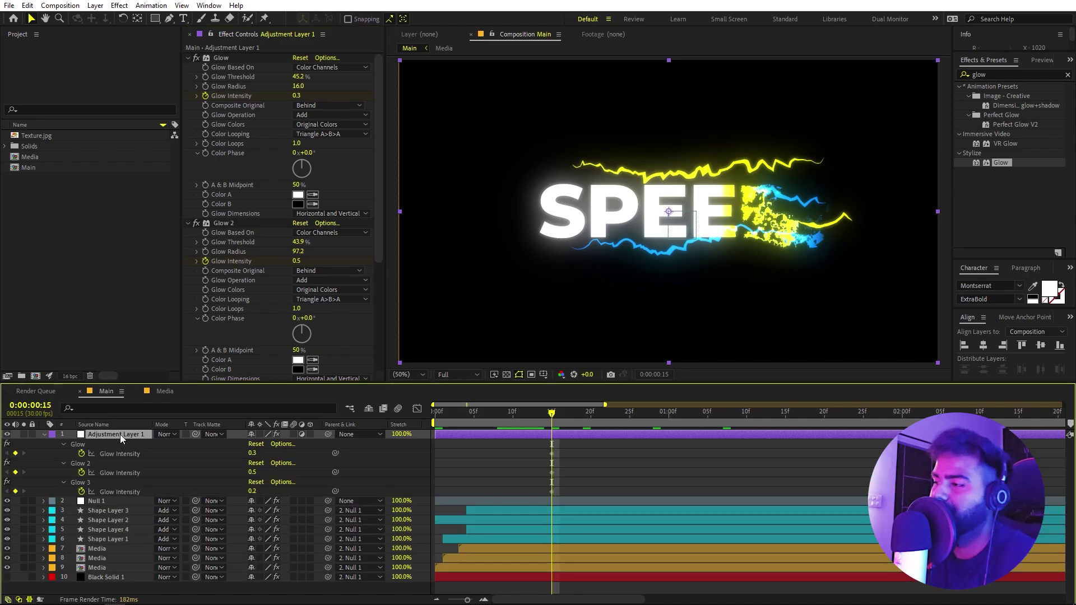
At 0:00:00:25, keyframe Glow Intensity at 0.2 on Glow and Glow 2, and preview from the first frame
left_click_drag(557, 418, 630, 417)
left_click(615, 453)
left_click_drag(253, 472, 126, 483)
left_click(215, 463)
key("ctrl+c")
left_click(248, 454)
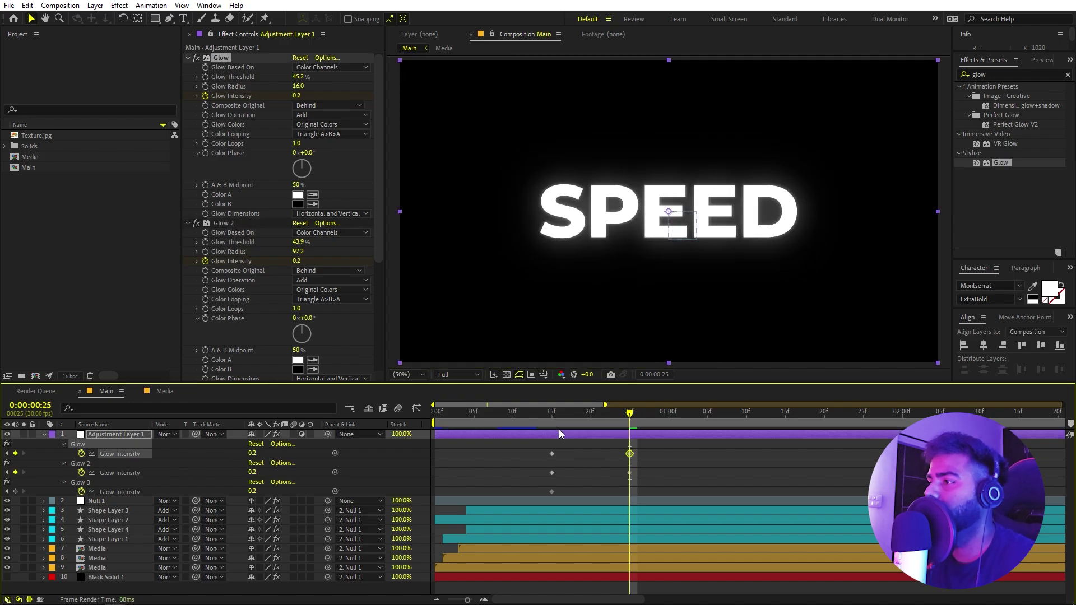
key("ctrl+v")
key("Home")
key("space")
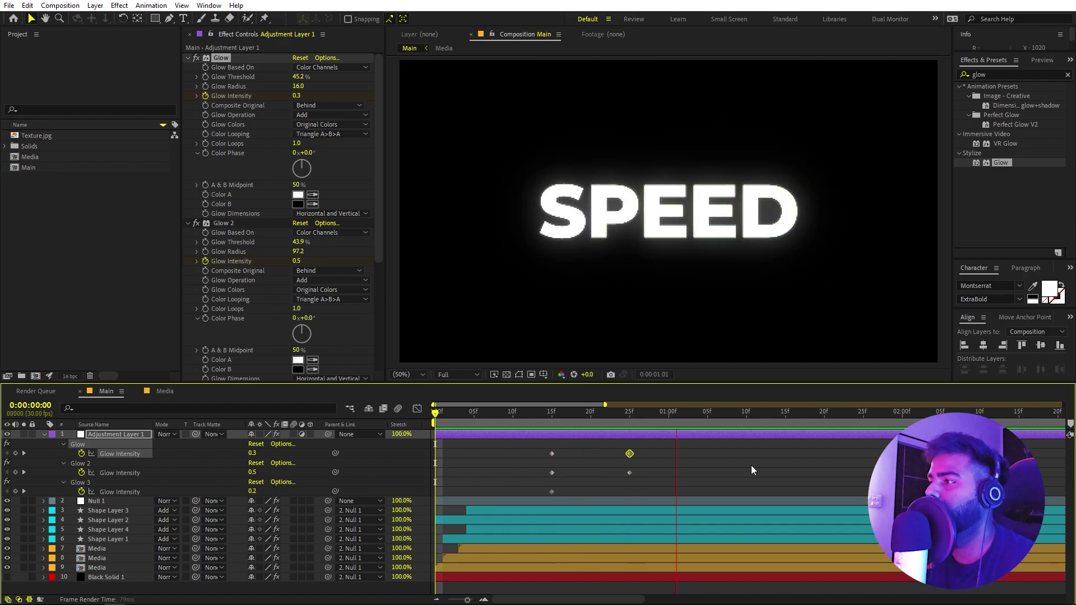
key("space")
key("space")
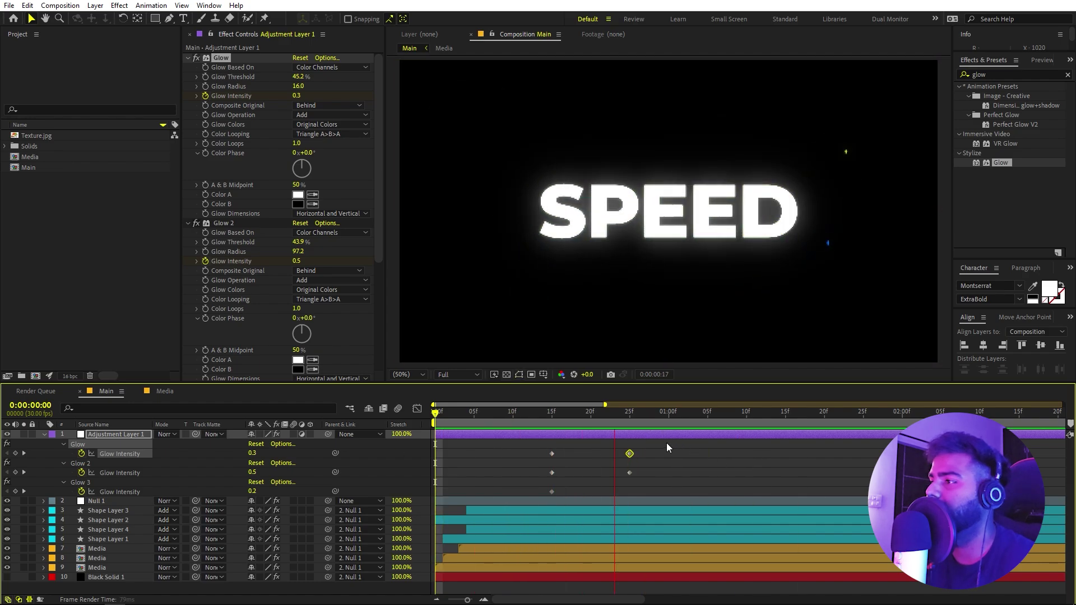
Move the current time to 0:00:01:20, select all layers and collapse their keyframed properties
left_click(825, 433)
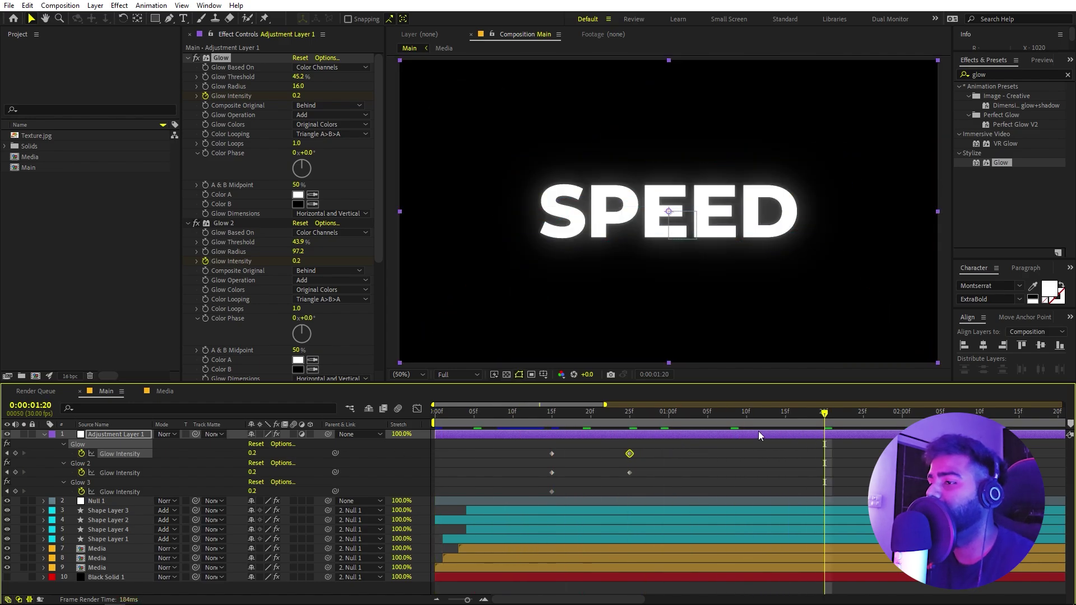
key("ctrl+a")
key("u")
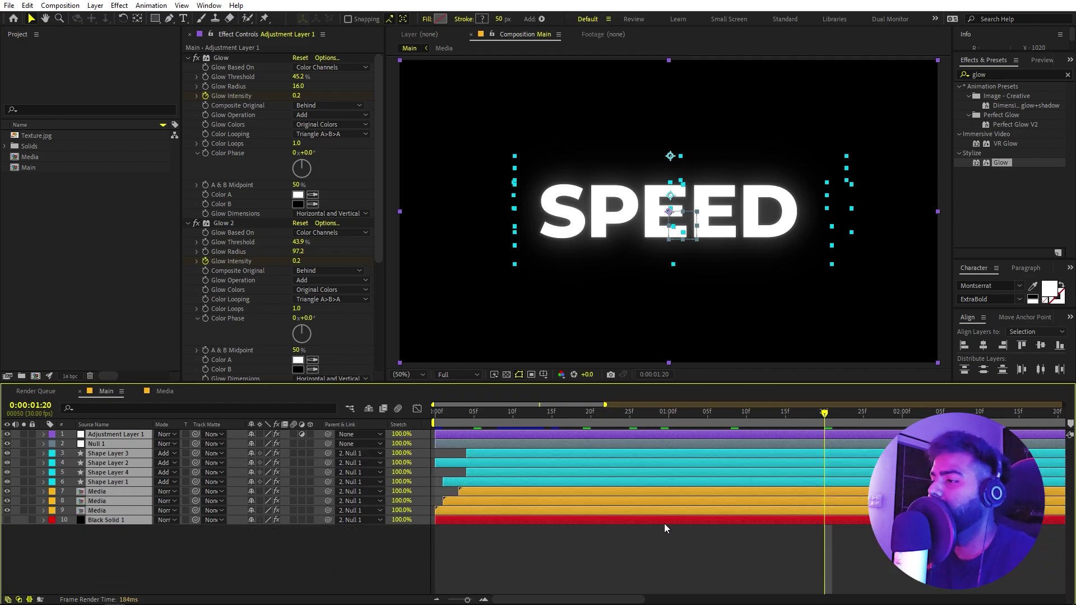
Create a new composition named Final at 1920×1080, 30 fps and 10 seconds long
left_click(665, 532)
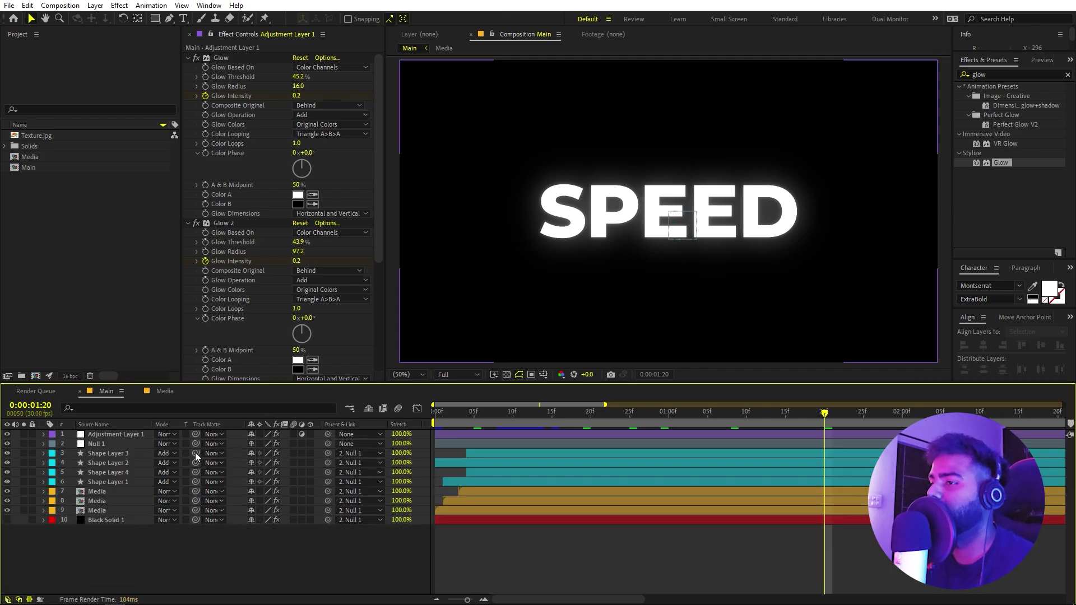
left_click(60, 5)
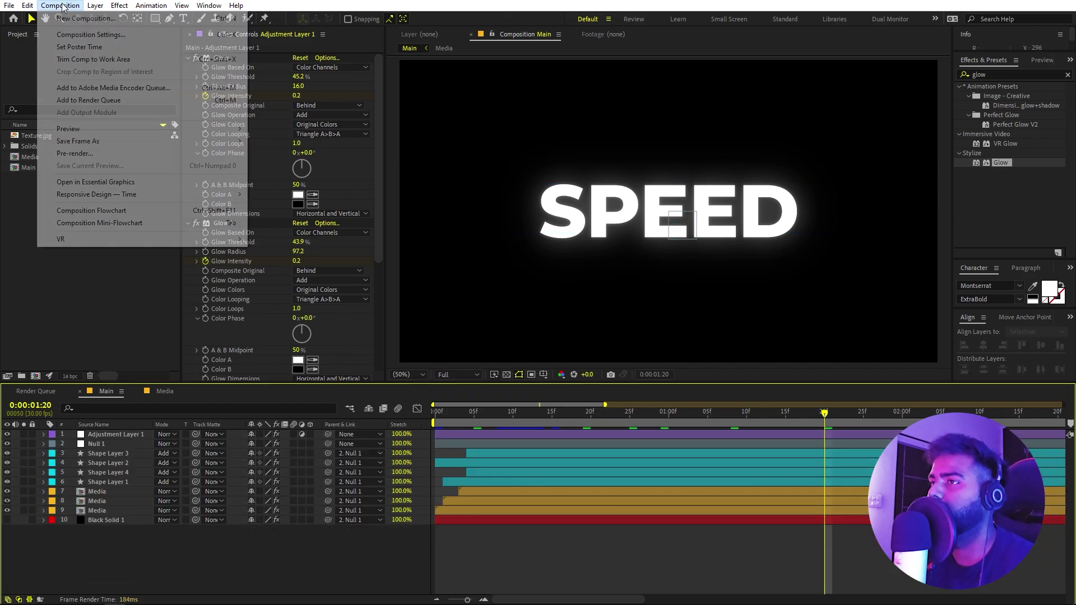
left_click(77, 20)
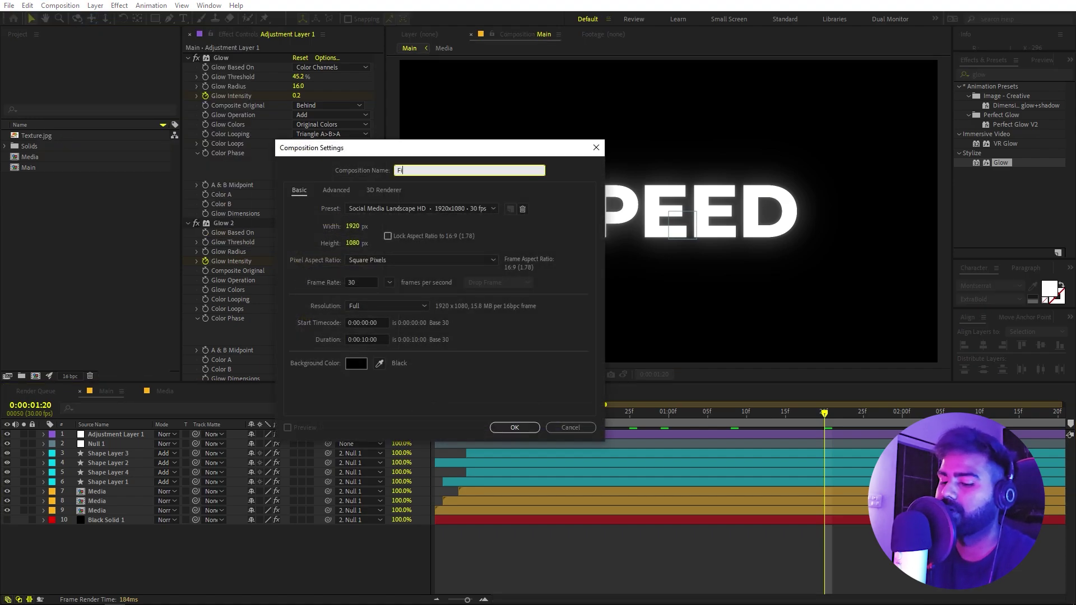
key("Return")
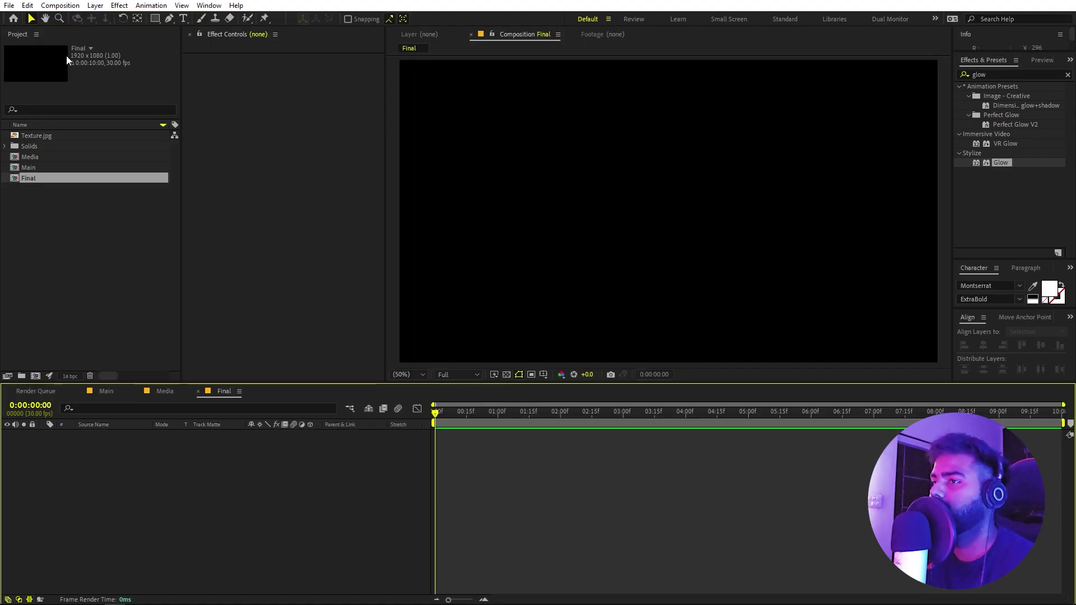
Place the Main composition in Final as a layer and move the current time to 0:00:00:23
left_click(81, 278)
left_click_drag(35, 170, 131, 495)
left_click(506, 427)
left_click_drag(506, 427, 484, 429)
left_click(186, 440)
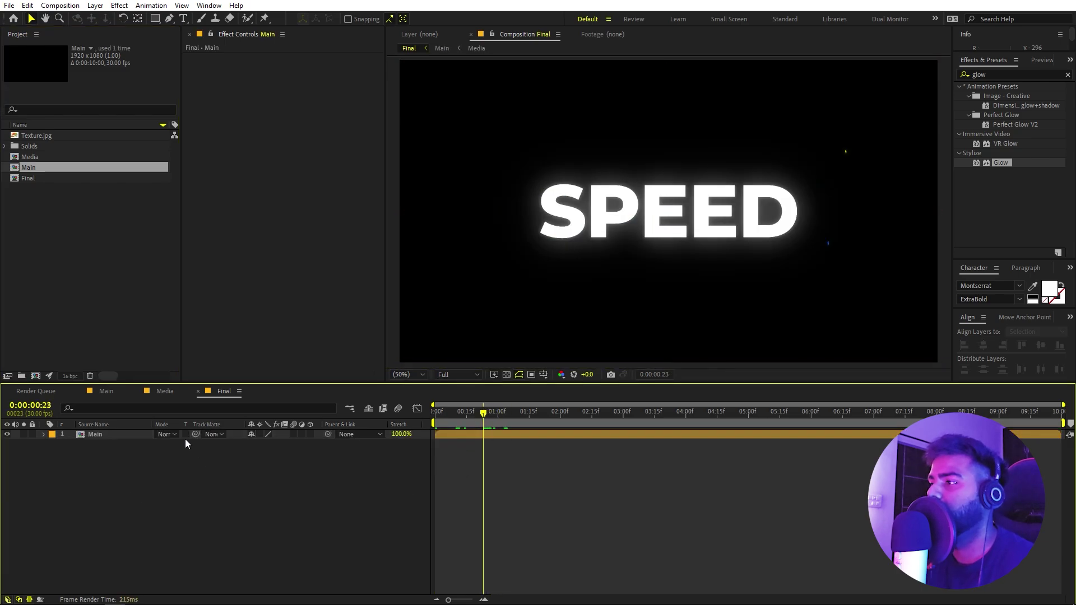
Duplicate the Main layer in Final and make both copies 3D layers
left_click(119, 434)
key("ctrl+d")
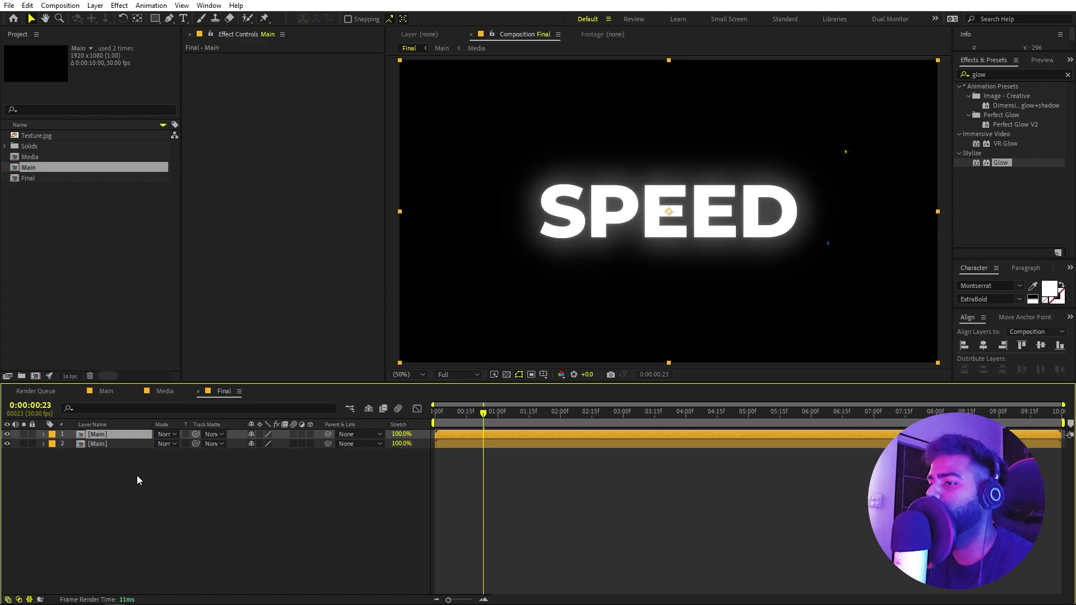
left_click(113, 443)
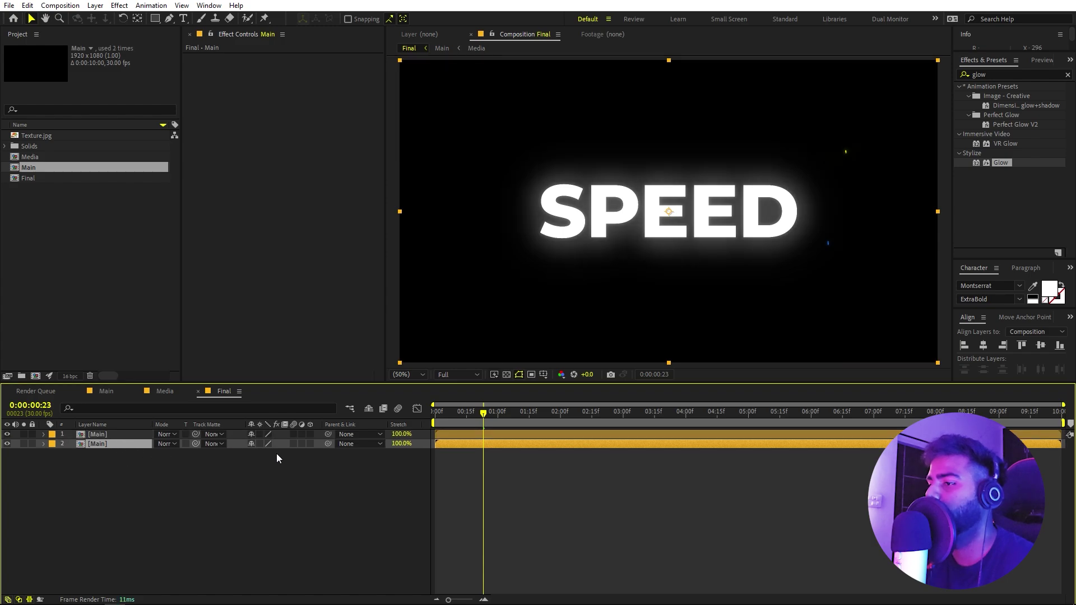
left_click(311, 443)
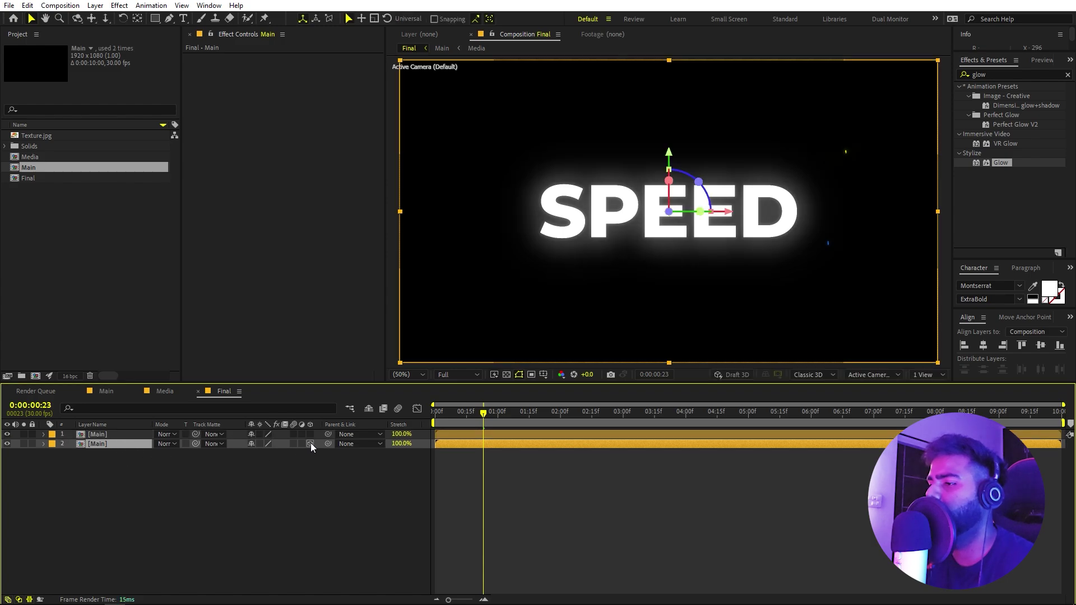
left_click(310, 435)
left_click(284, 482)
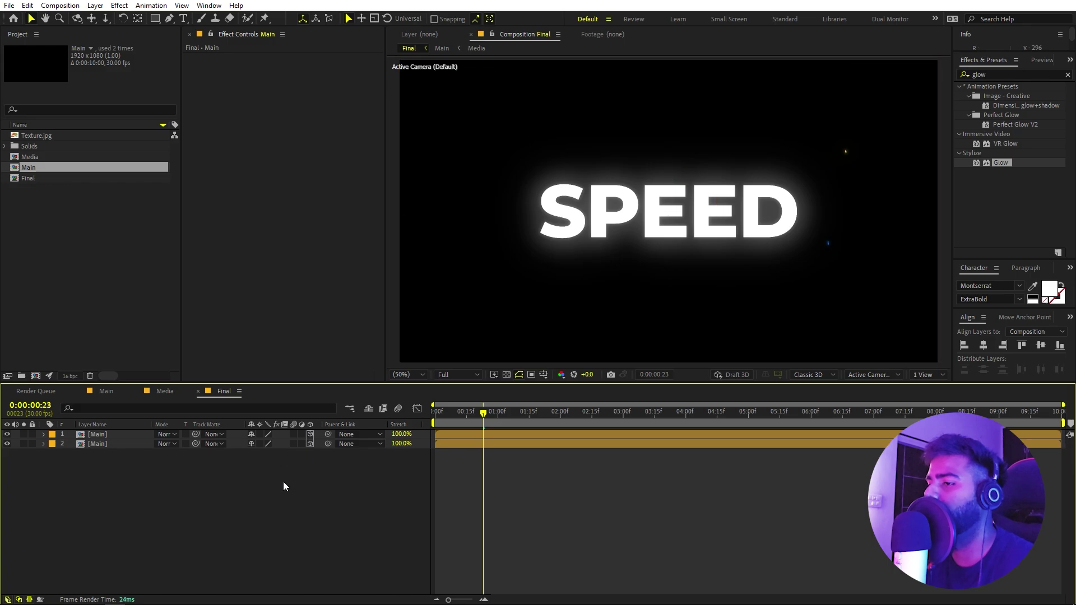
Set the lower Main layer's X Rotation to -86.8° and move it down beneath the title as a floor reflection
left_click(102, 443)
key("r")
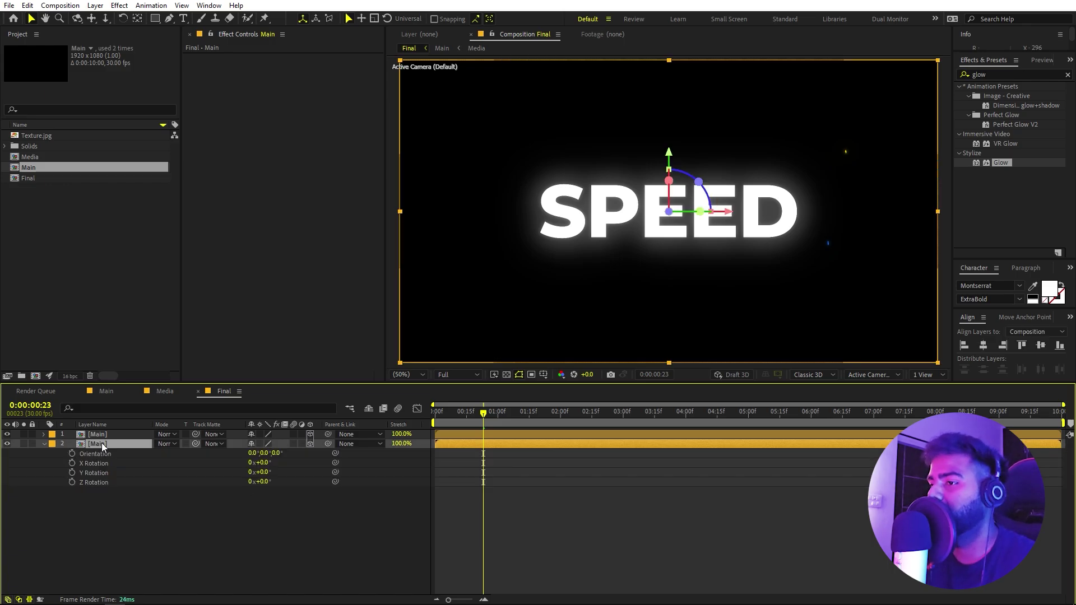
left_click_drag(262, 468, 230, 475)
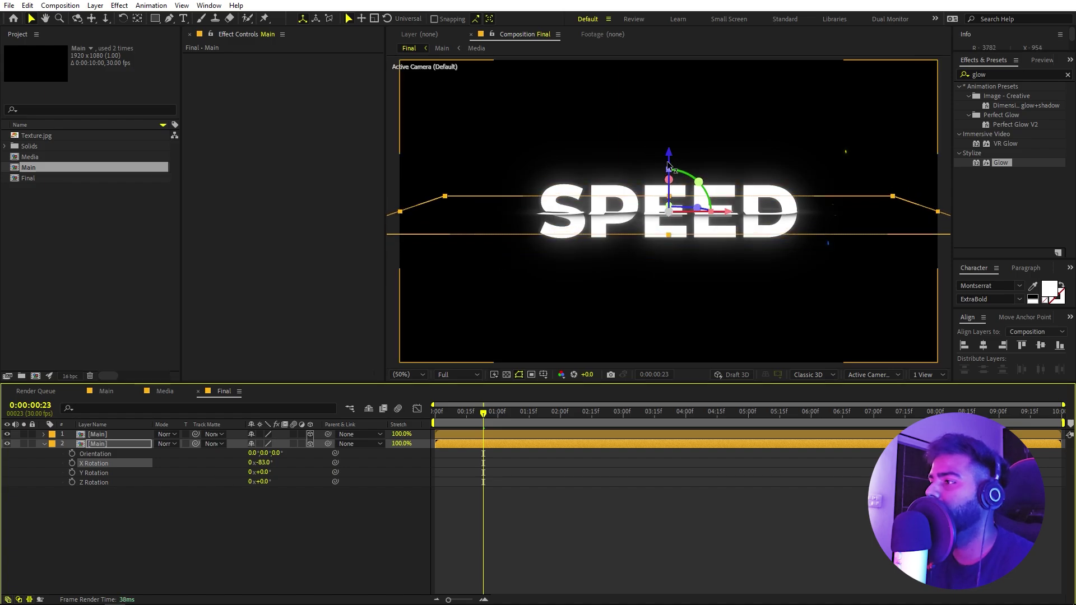
left_click_drag(669, 164, 670, 237)
left_click_drag(263, 464, 247, 472)
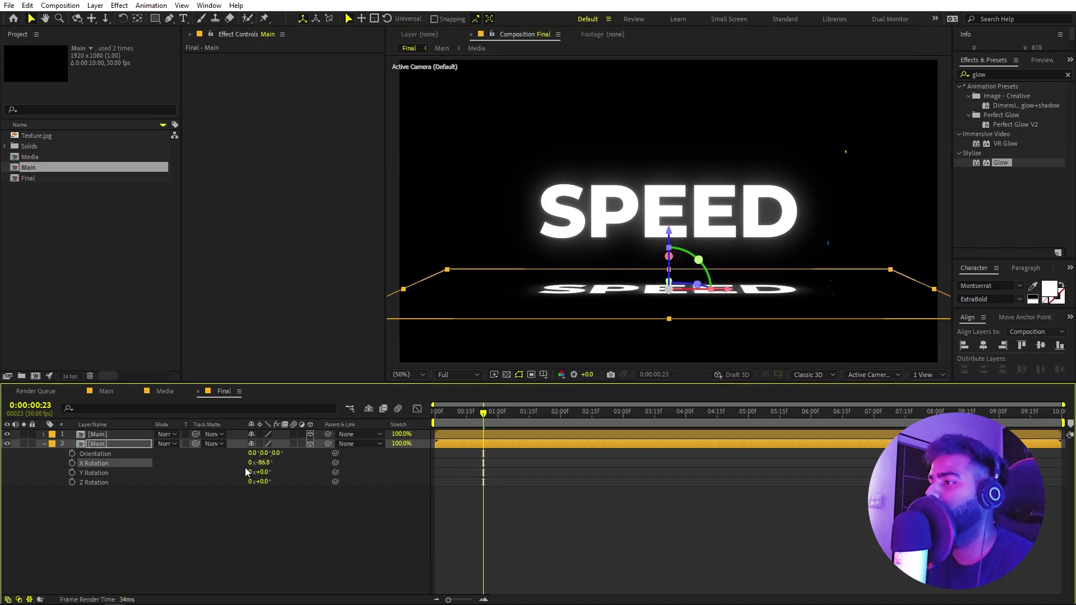
left_click(520, 523)
View the Texture.jpg footage on its own
left_click(71, 262)
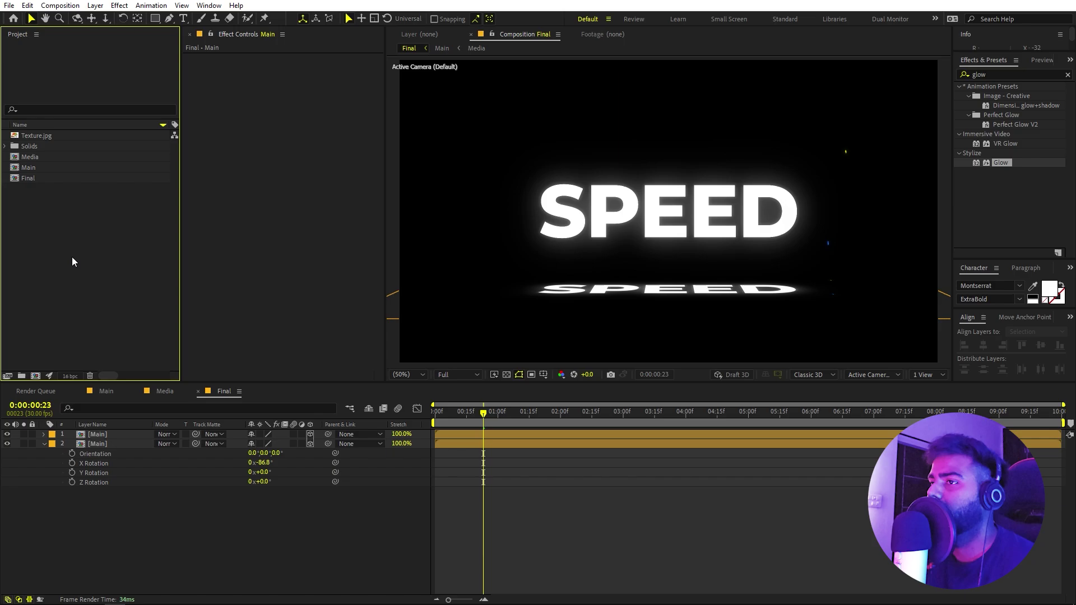
double_click(39, 136)
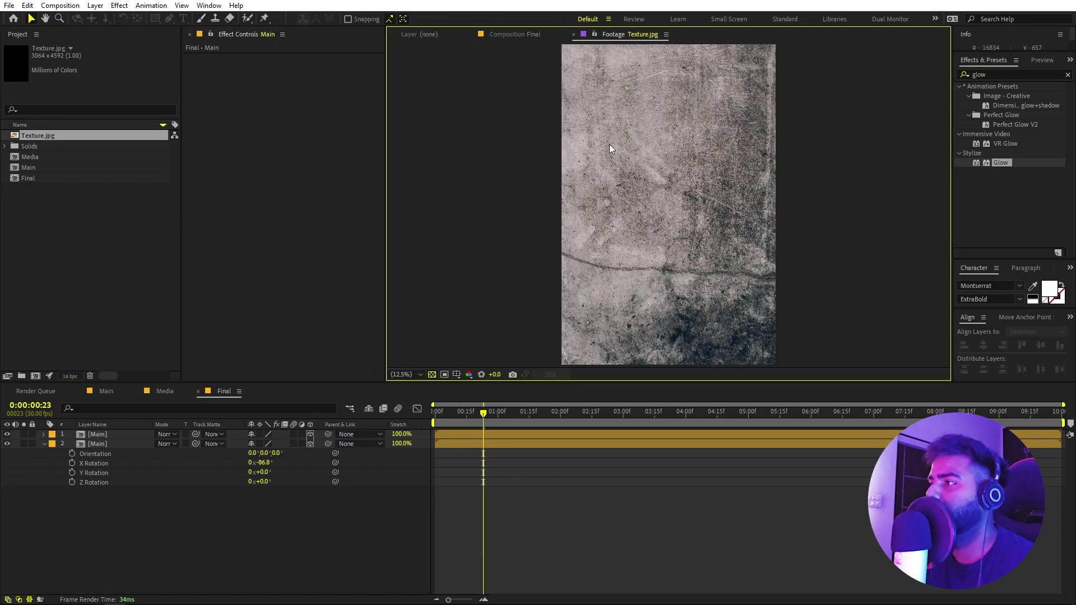
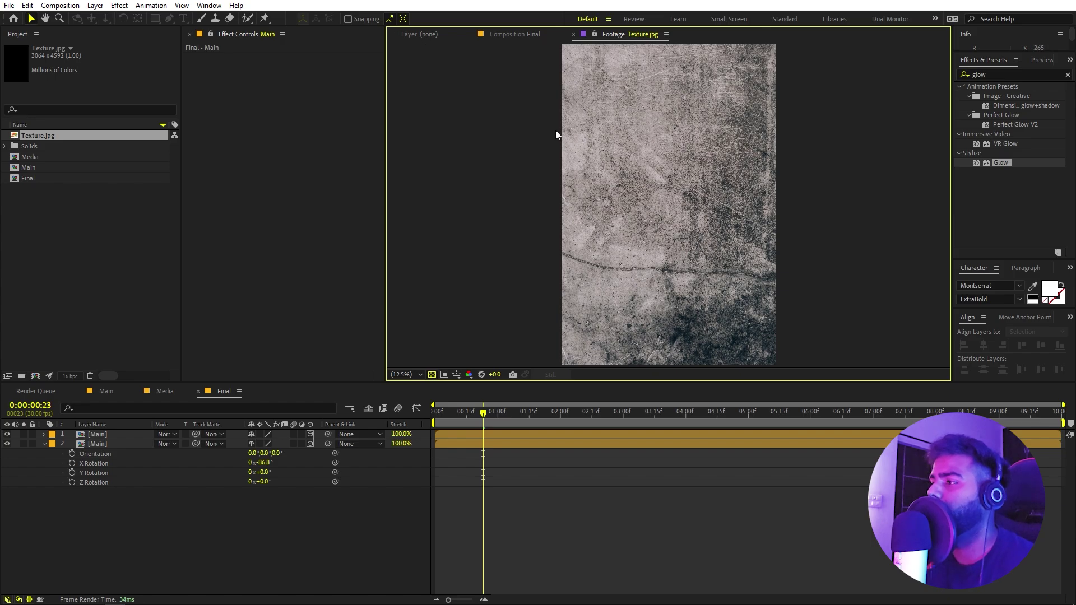
left_click(421, 35)
Create a new composition named Texture at 1920×1080, 30 fps and 10 seconds long
left_click(89, 252)
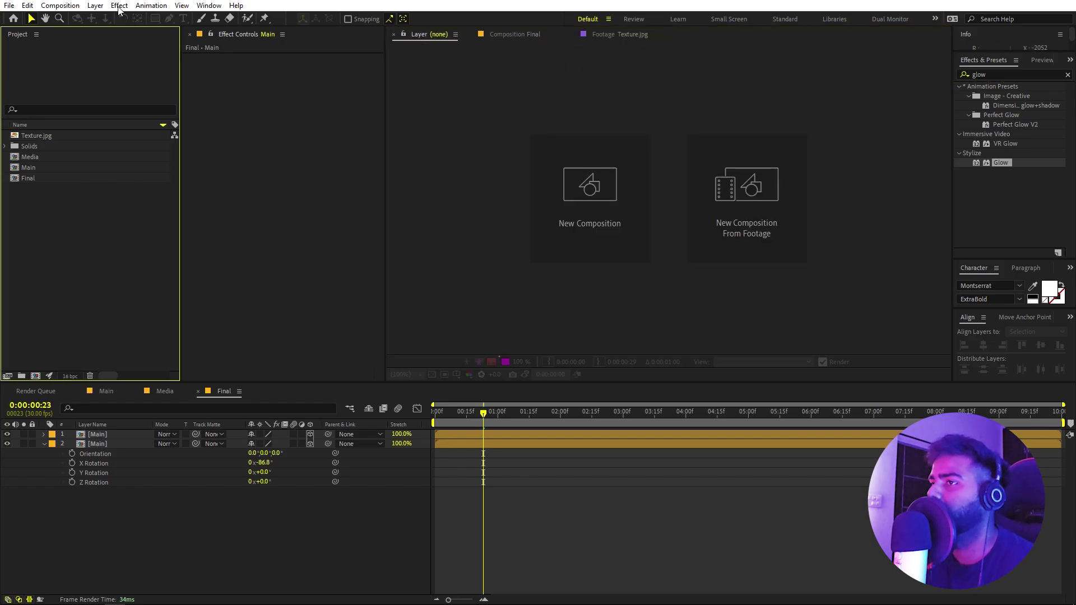
left_click(60, 5)
left_click(76, 23)
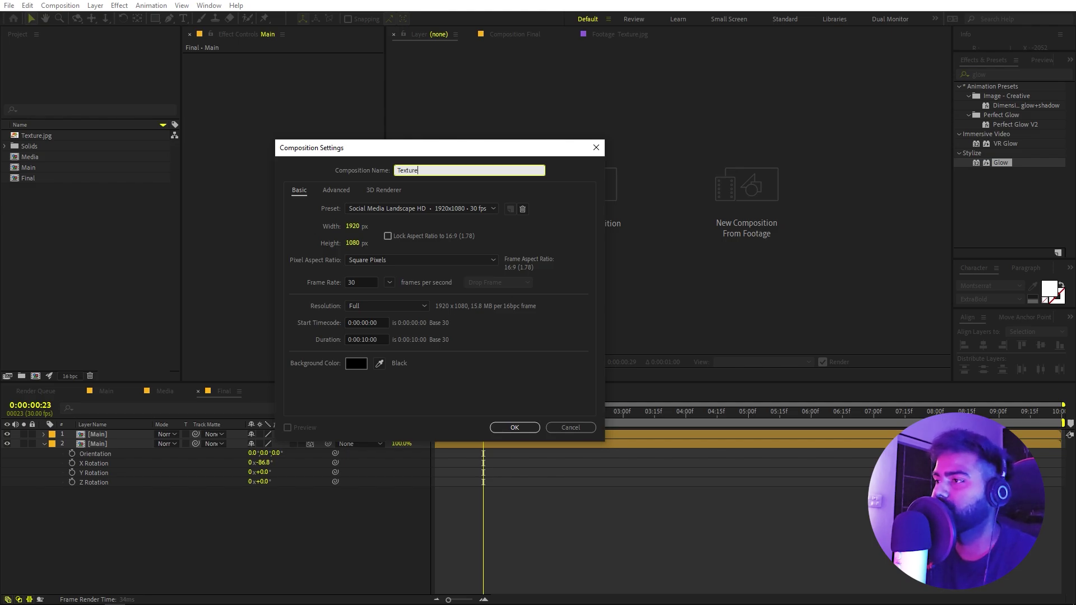
key("Return")
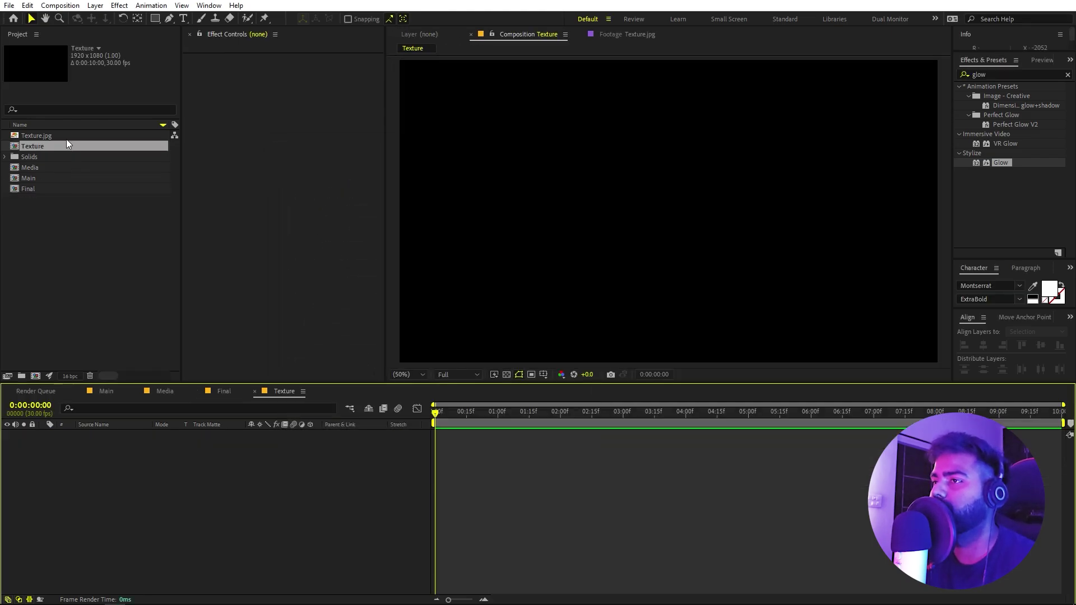
Add Texture.jpg to the Texture composition and set its Rotation to 90°
left_click_drag(66, 137, 121, 496)
type("r")
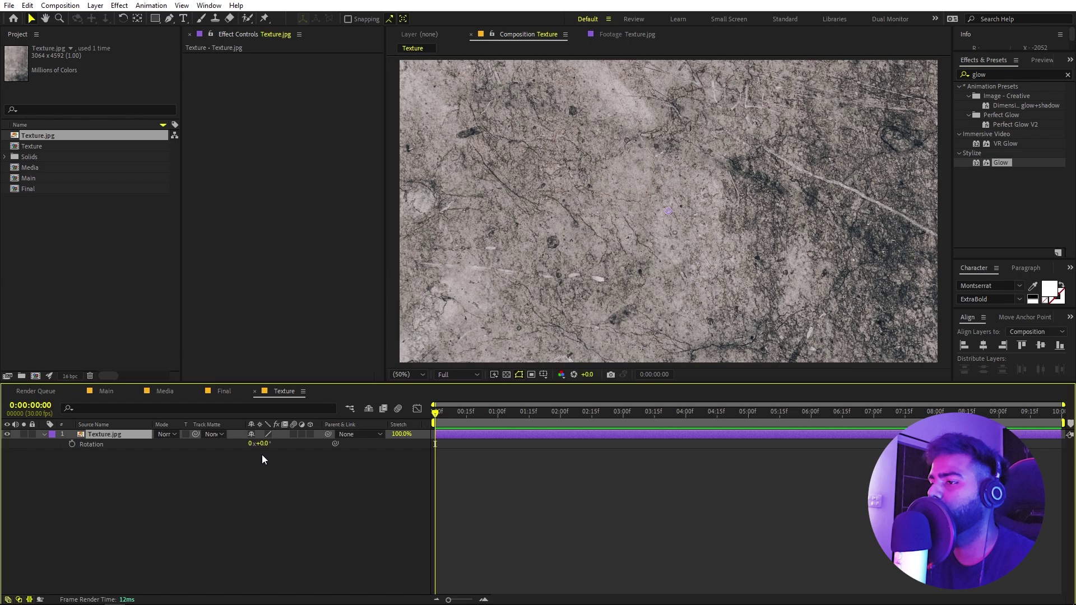
type("90")
key("Return")
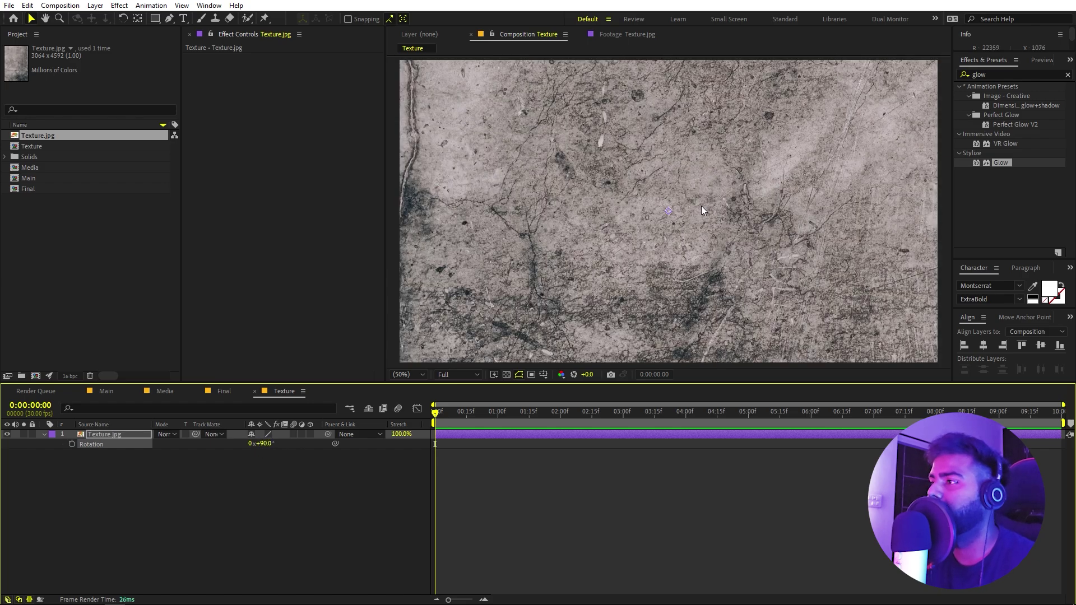
Scale the rotated texture image down until it only slightly overlaps the edges of the composition frame
key("comma")
key("comma")
left_click_drag(830, 319, 749, 241)
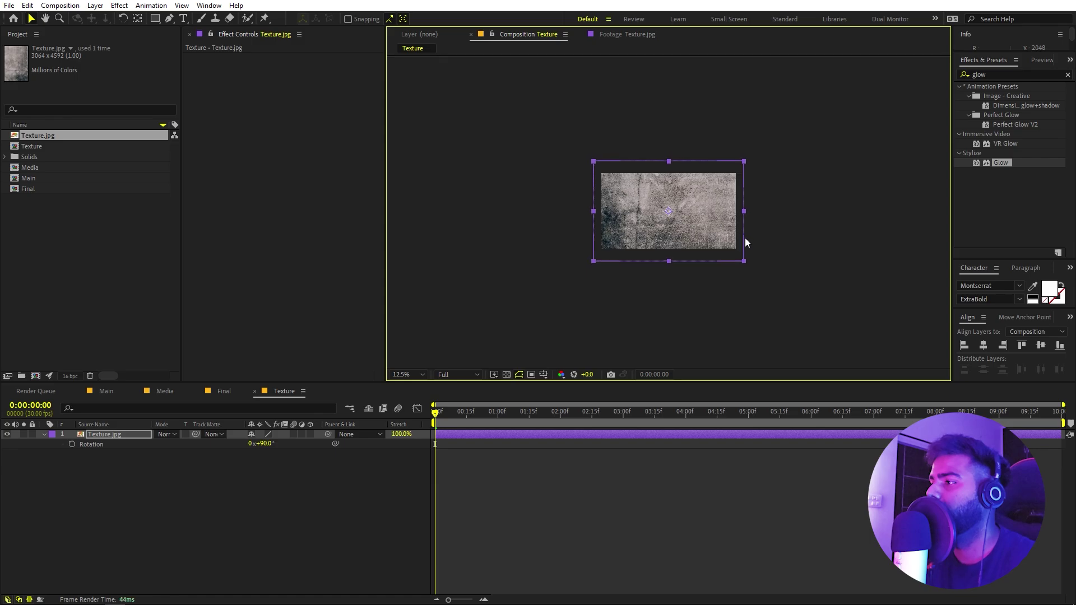
key("period")
Apply Curves to the texture layer and shape an S-curve with brighter highlights and darker shadows on the RGB channel
left_click(1006, 76)
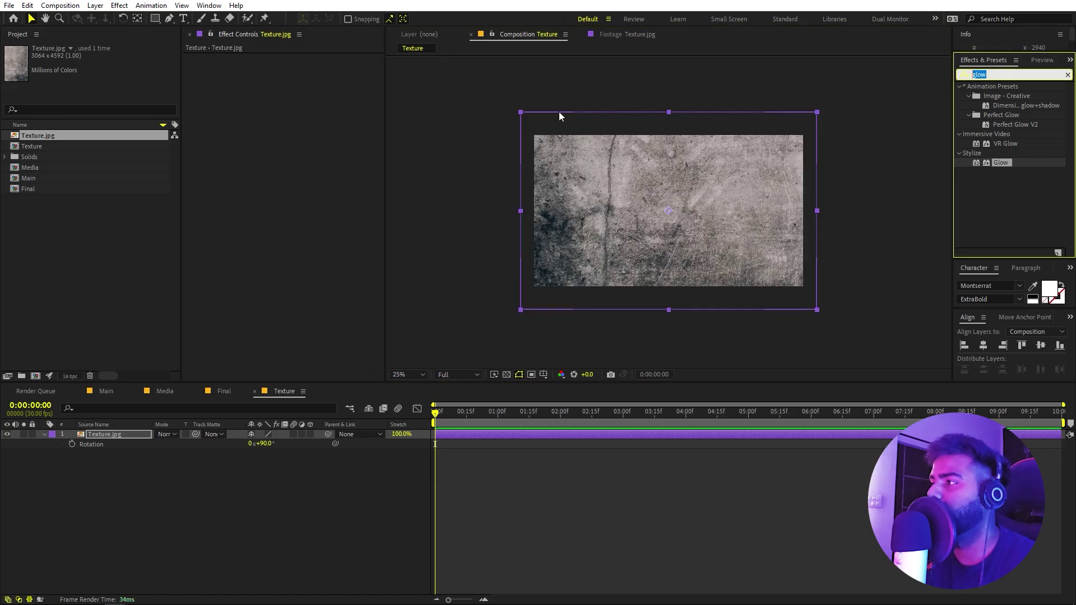
type("curve")
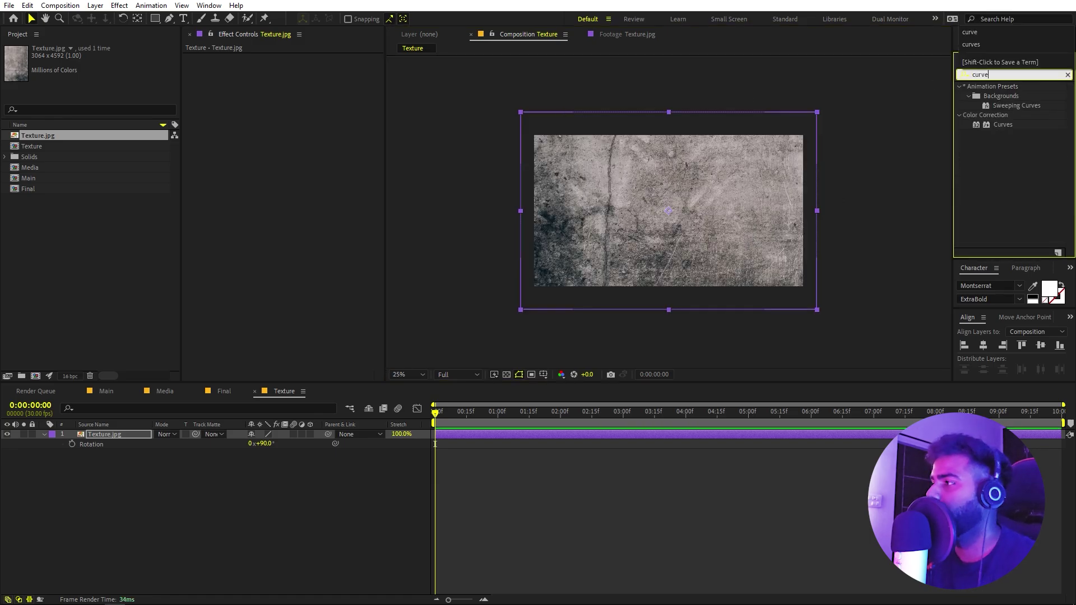
left_click_drag(1004, 125, 155, 440)
left_click_drag(309, 140, 295, 139)
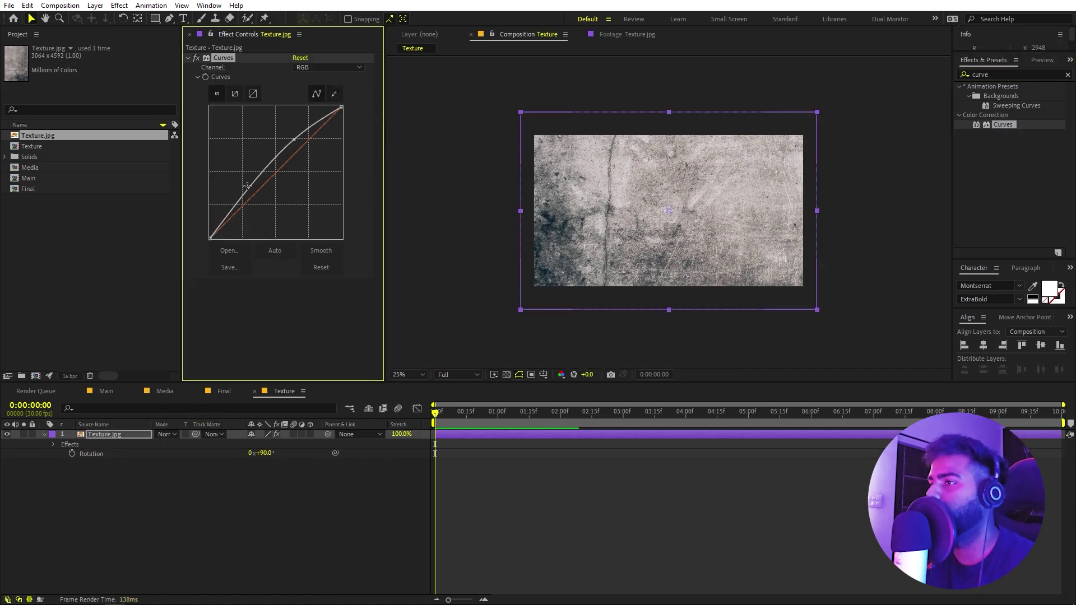
left_click_drag(263, 186, 261, 206)
scroll(690, 193, "up", 2)
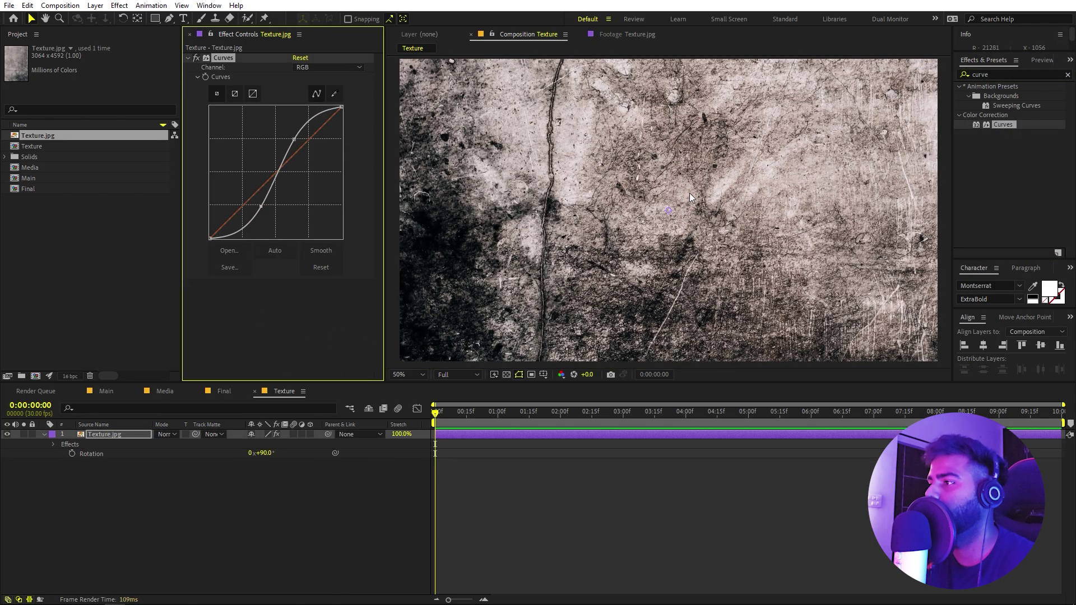
left_click(223, 476)
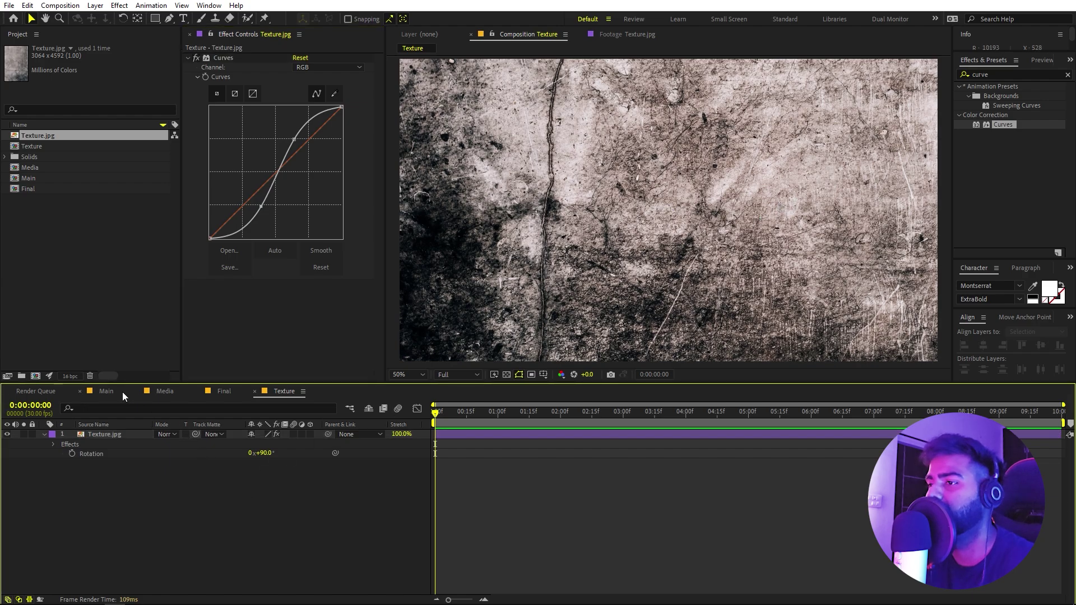
Add the Texture composition to Final beneath both Main layers and hide it
left_click(221, 391)
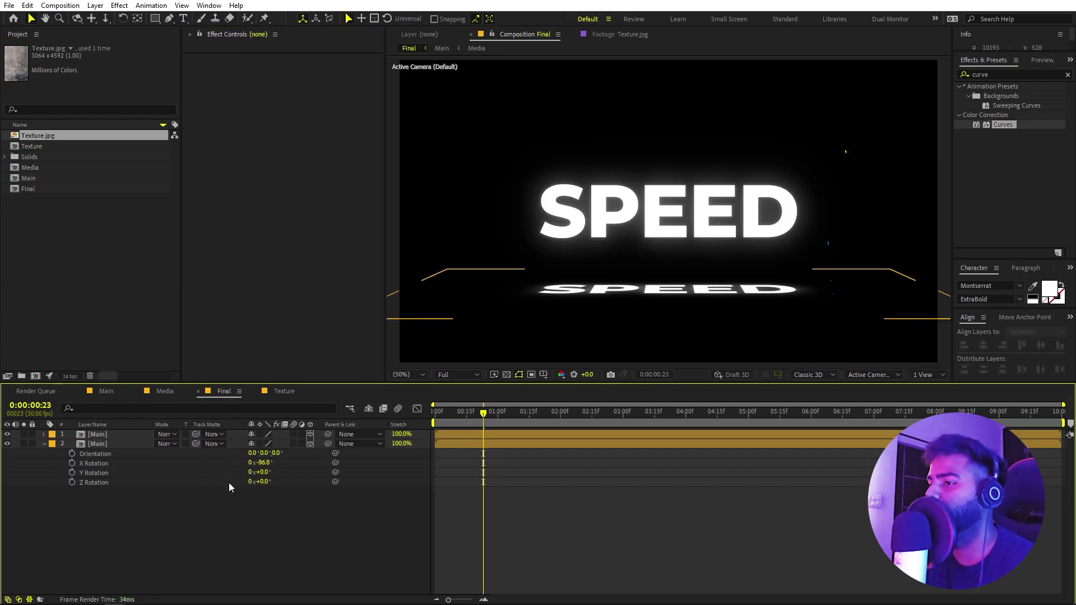
left_click(63, 220)
left_click_drag(27, 145, 105, 530)
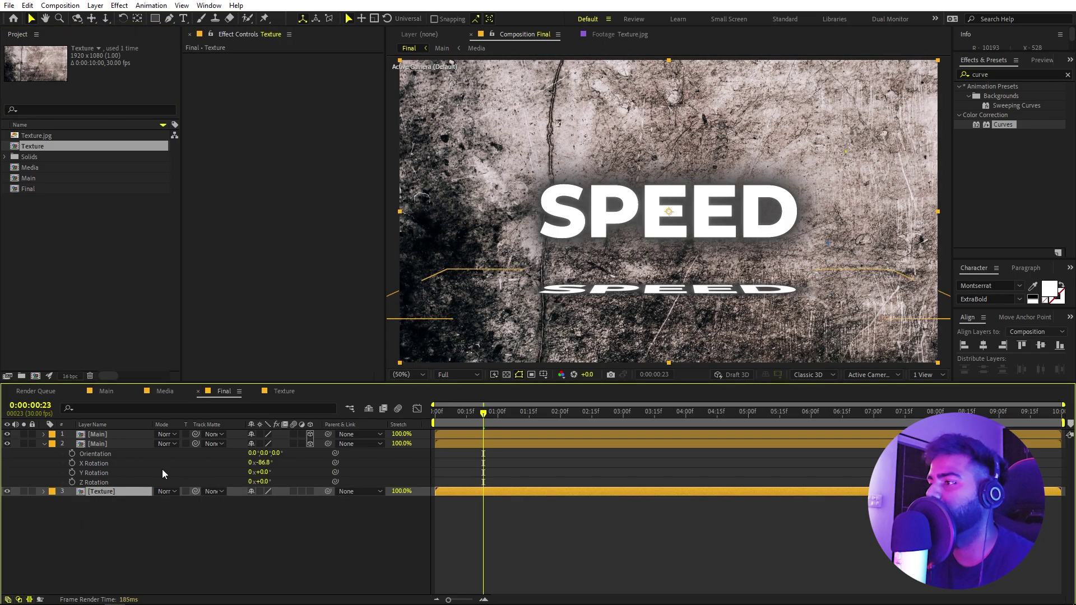
left_click(7, 492)
left_click(591, 525)
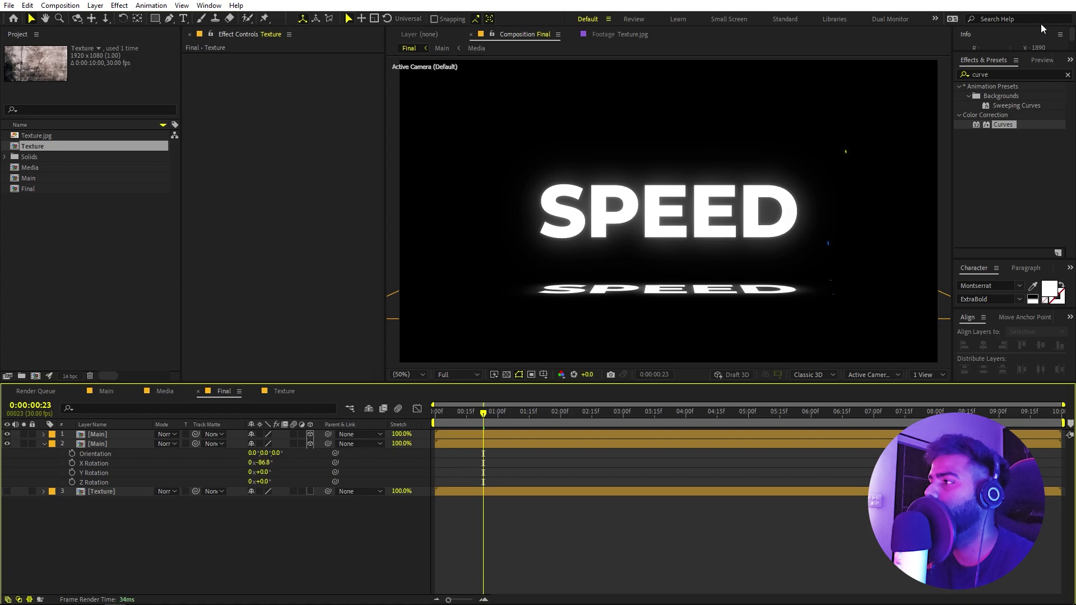
Apply Compound Blur to the lower Main layer with 3. Texture as its Blur Layer, and inspect the reflection up close
left_click(1004, 75)
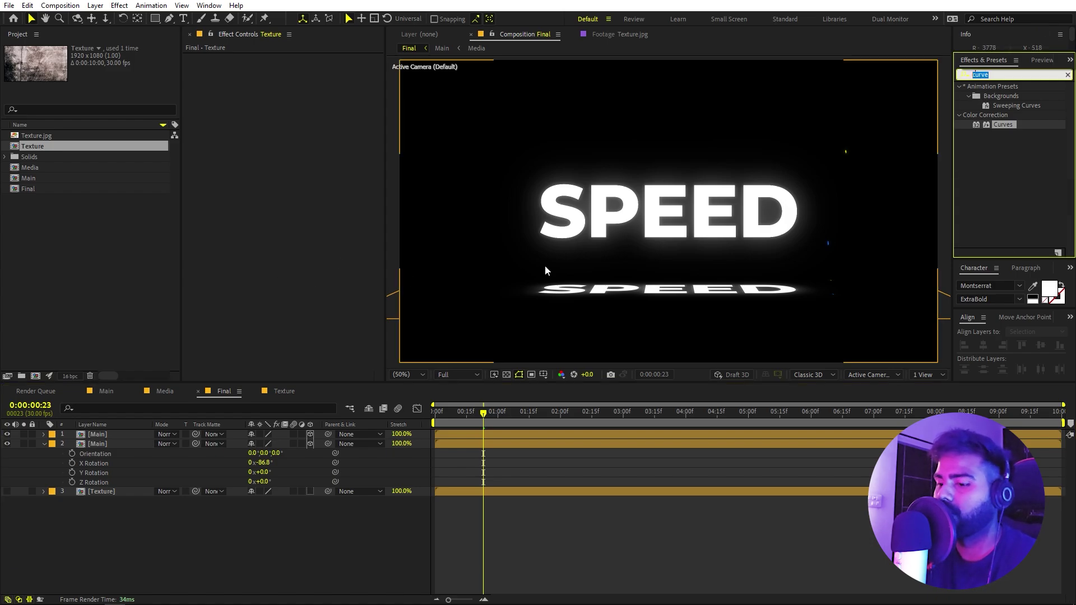
type("comp")
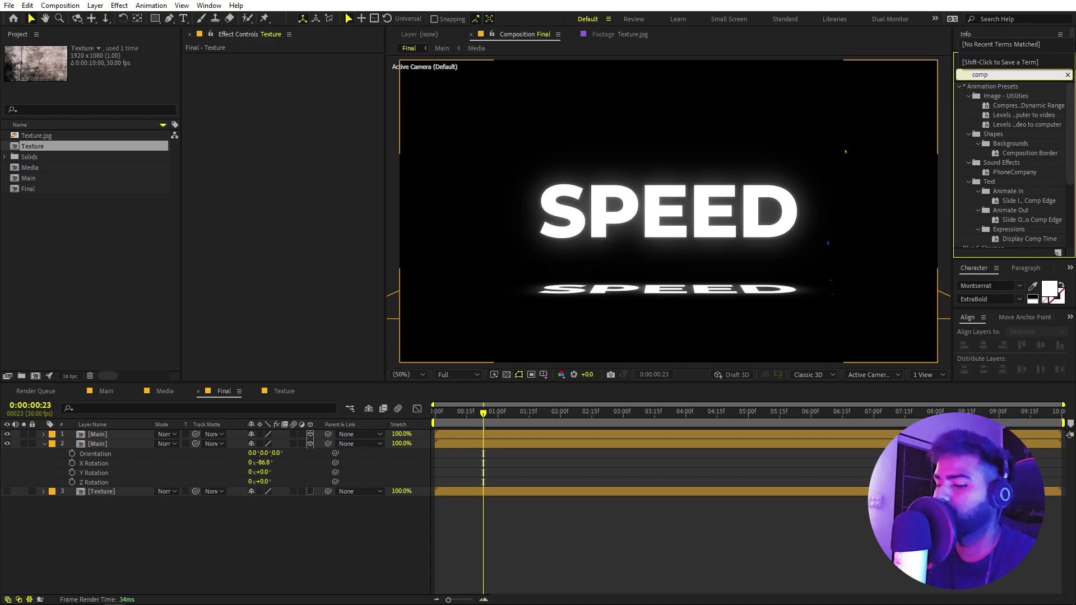
type("o")
left_click_drag(1006, 134, 126, 442)
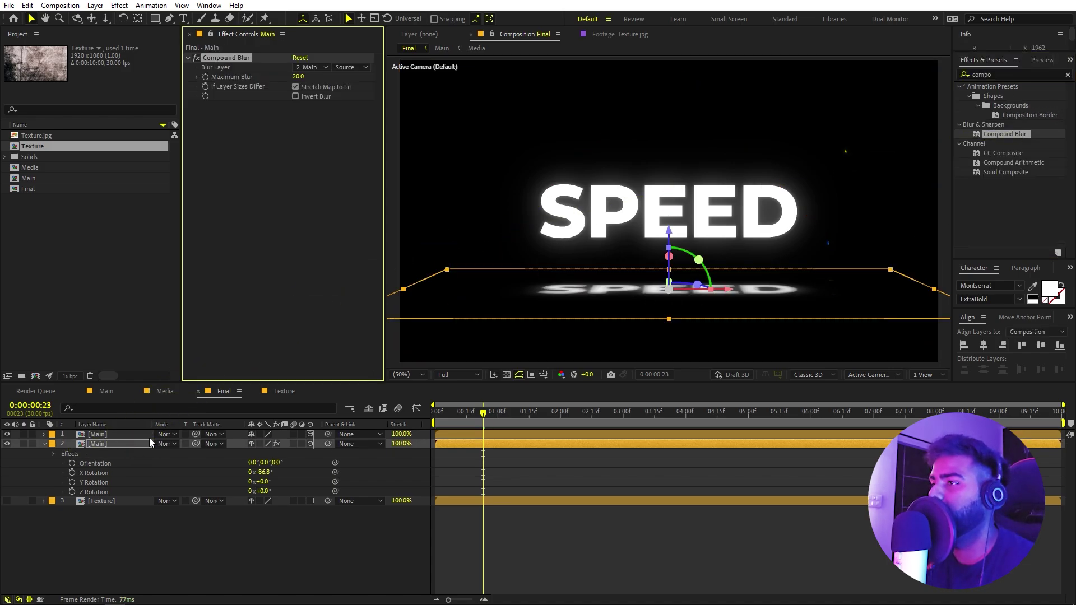
left_click(305, 68)
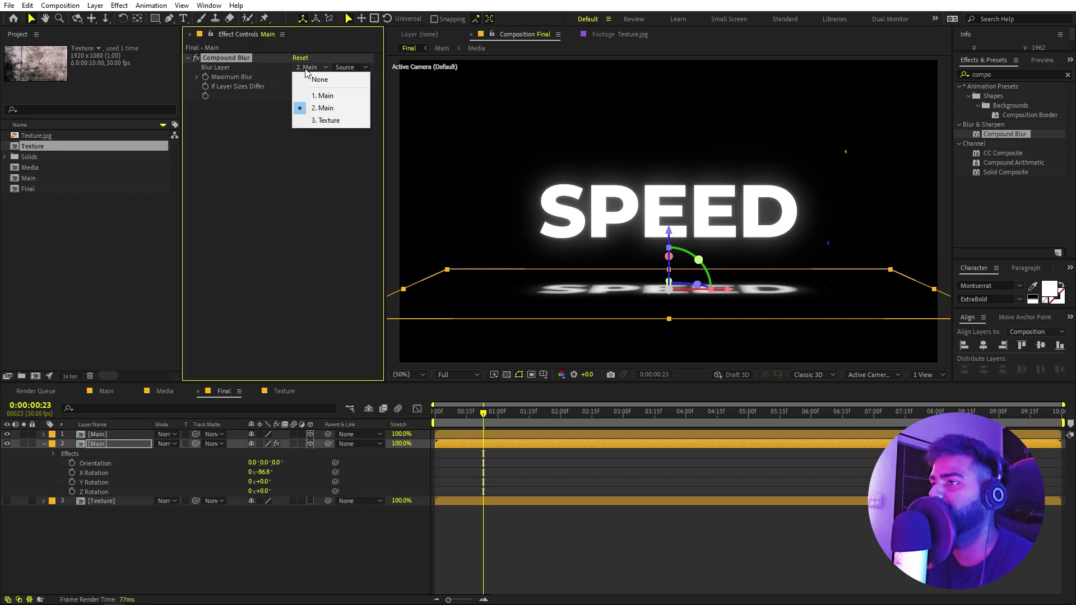
left_click(321, 121)
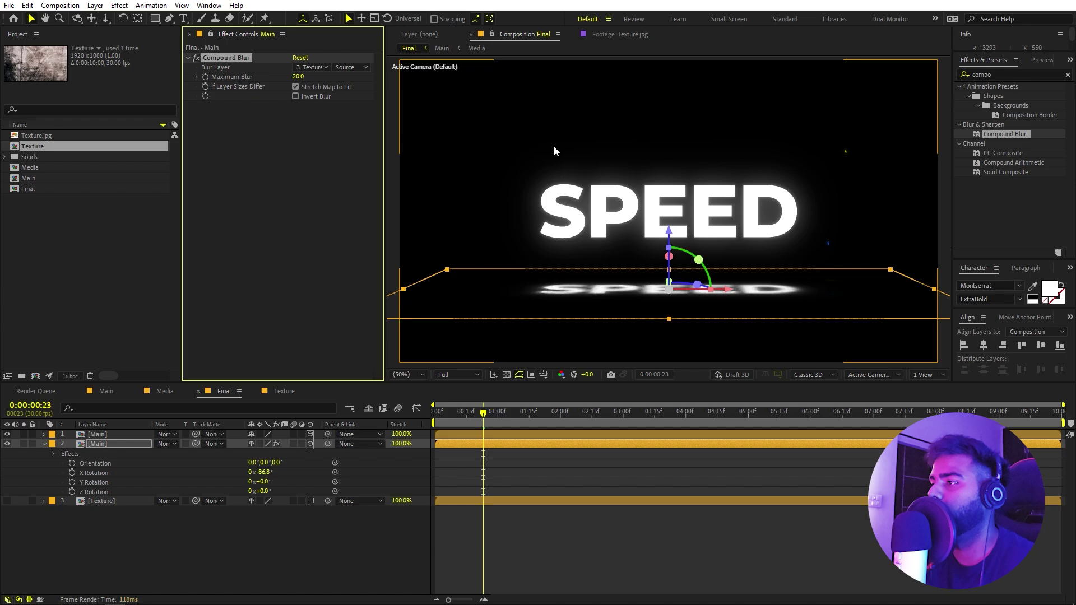
key("period")
key("period")
key("period")
key("period")
mouse_move(552, 154)
left_mouse_down()
mouse_move(689, 120)
mouse_move(615, 176)
mouse_move(532, 151)
left_mouse_up()
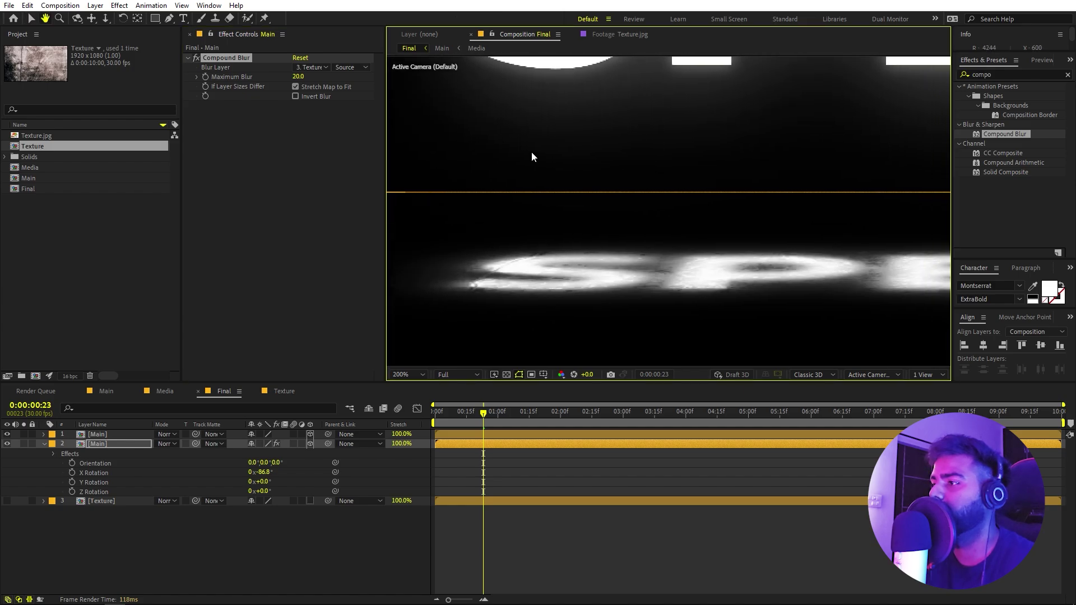
Raise the reflection's Compound Blur Maximum Blur to 112, fit the composition in the viewer and preview the result
left_click_drag(300, 77, 317, 76)
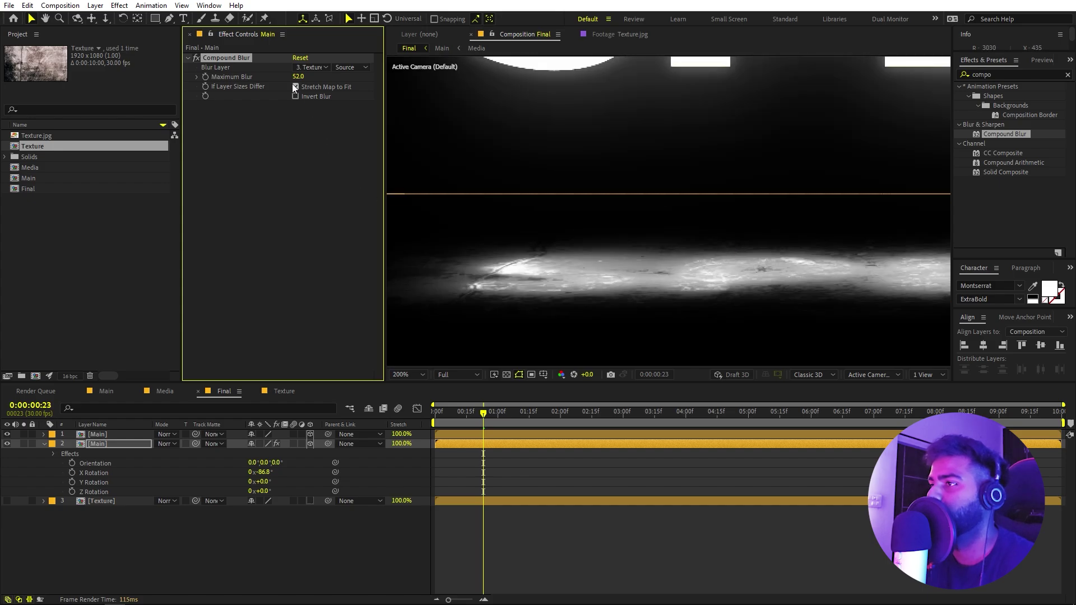
left_click_drag(303, 78, 339, 87)
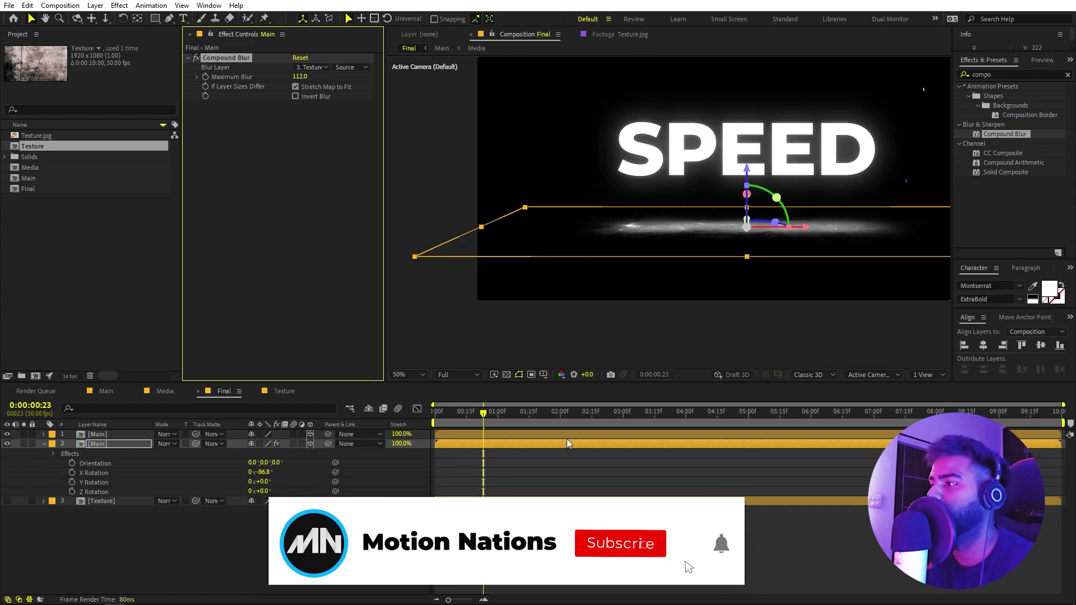
left_click(406, 372)
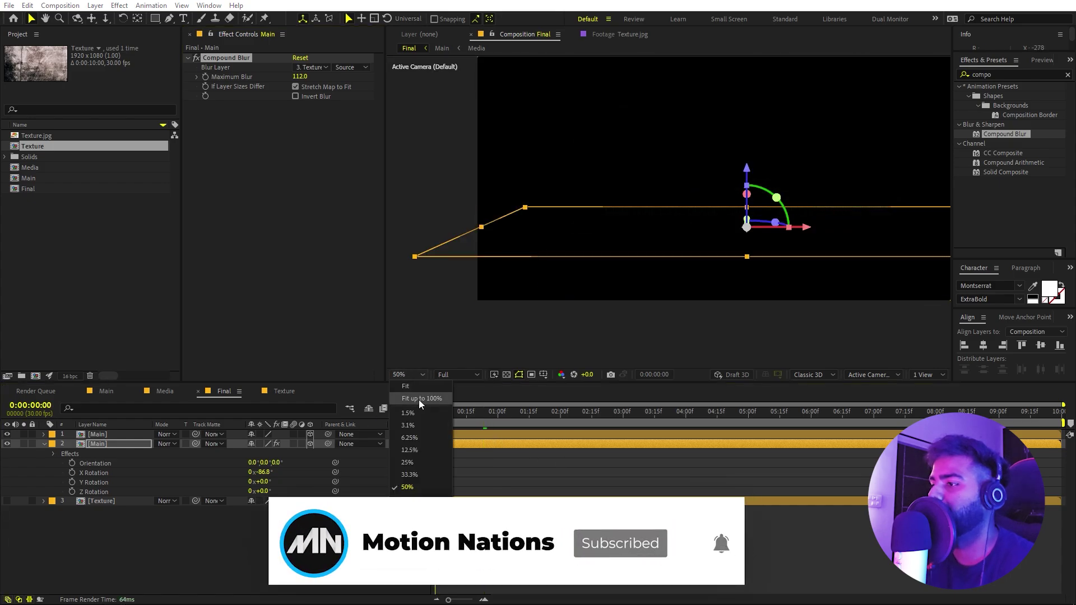
left_click(419, 399)
key("space")
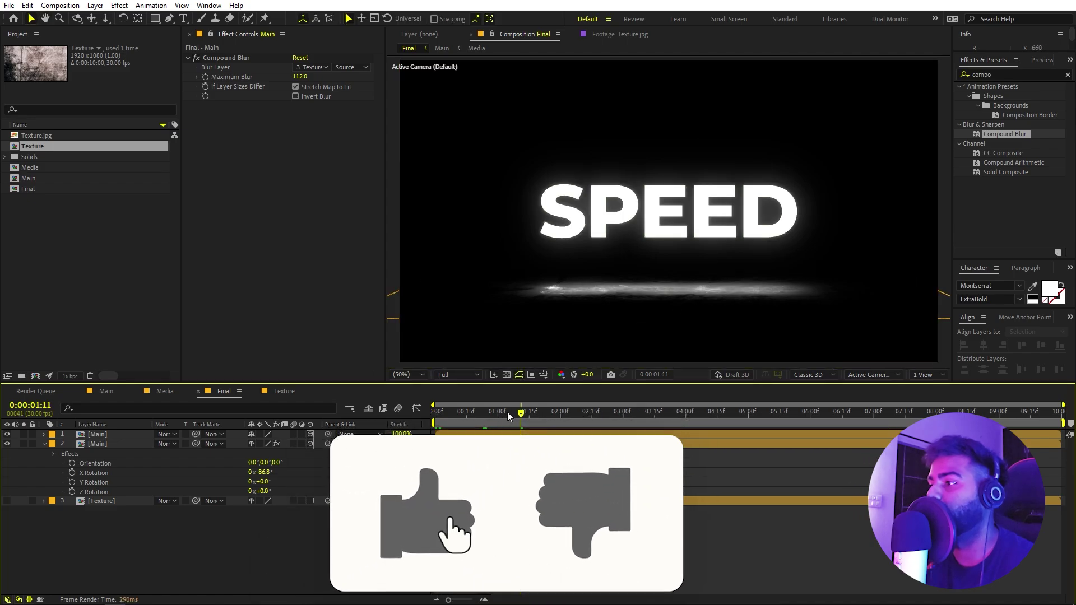
Move the glow adjustment layer out of Main and paste it above both Main layers in Final, and preview the reflection
double_click(103, 436)
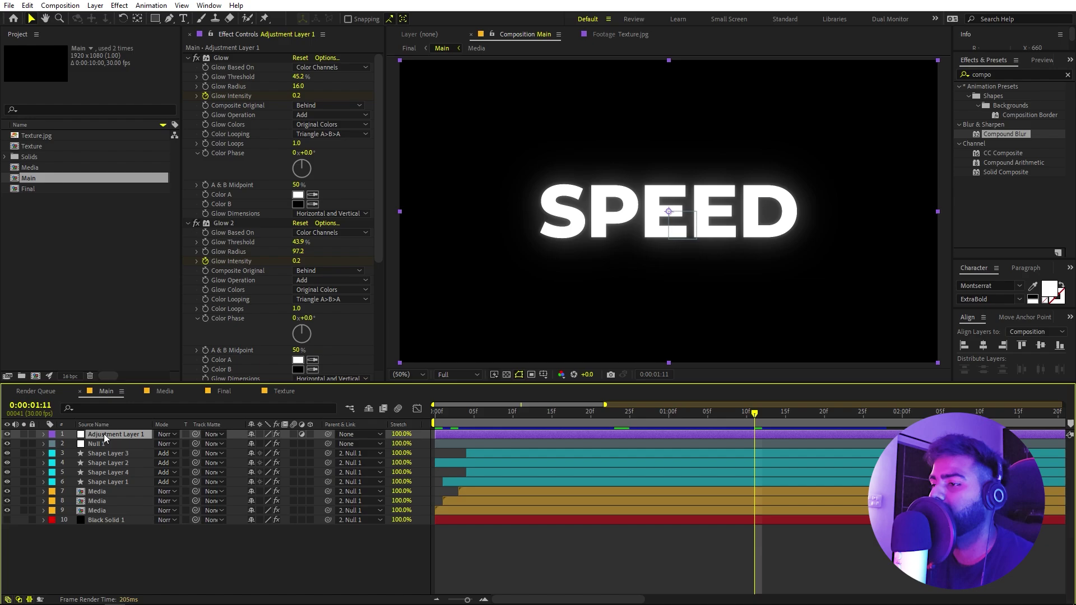
left_click_drag(505, 417, 468, 422)
key("Delete")
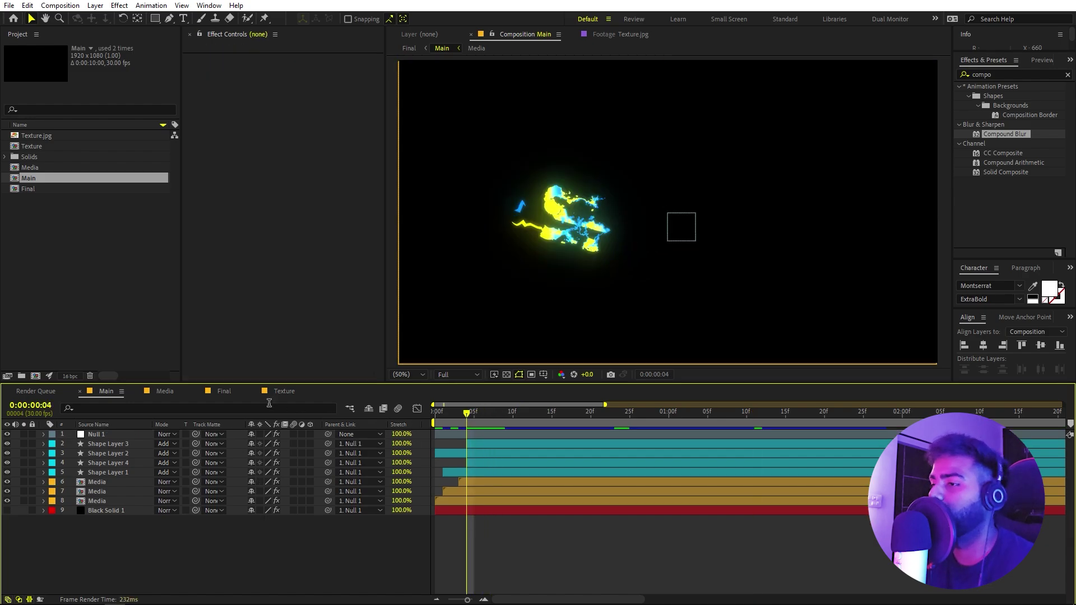
left_click(284, 391)
left_click(224, 391)
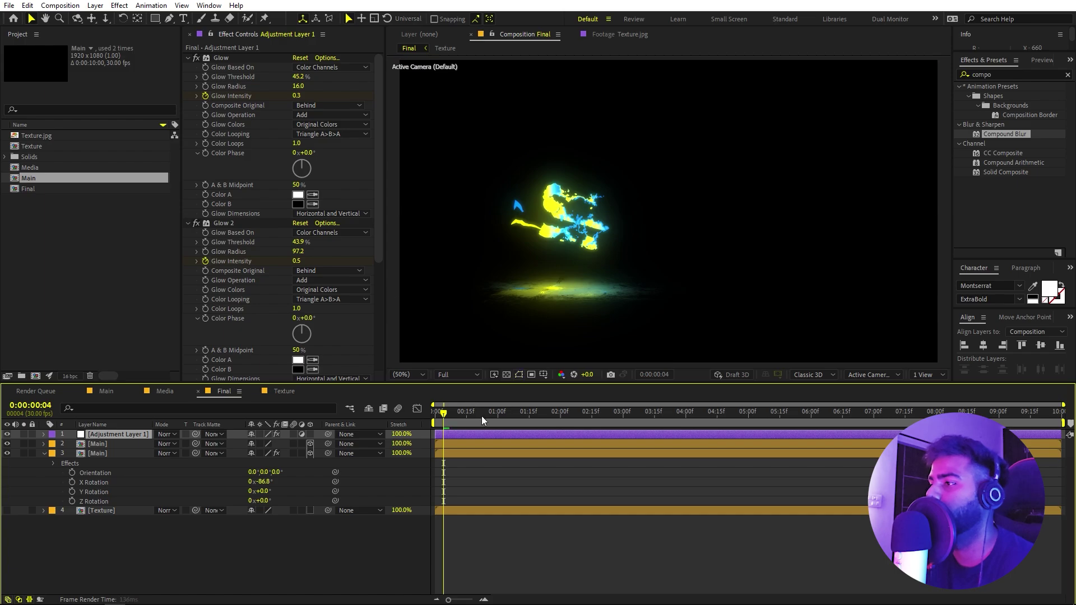
key("space")
key("space")
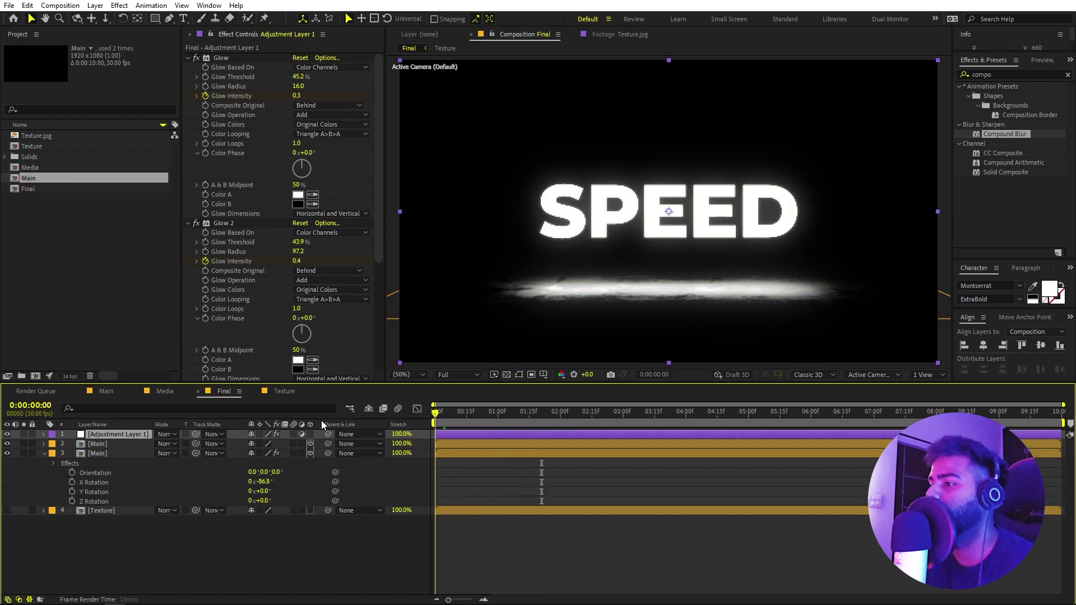
key("space")
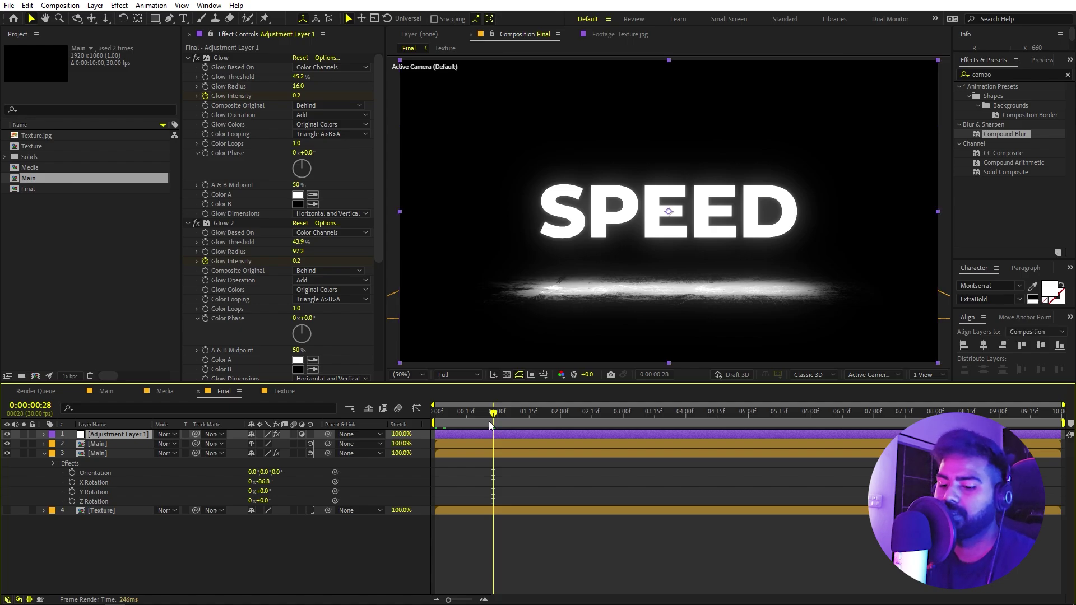
Keyframe the adjustment layer's Opacity from 100% before the one-second mark to 76% at 0:00:01:13, and preview the fade
key("t")
left_click(71, 444)
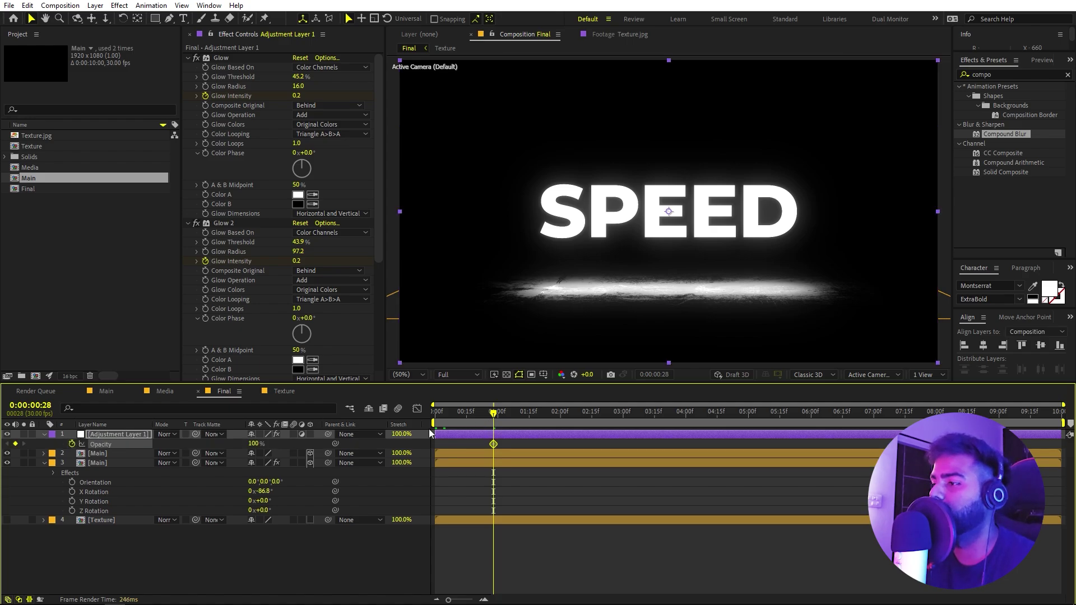
left_click_drag(486, 421, 455, 422)
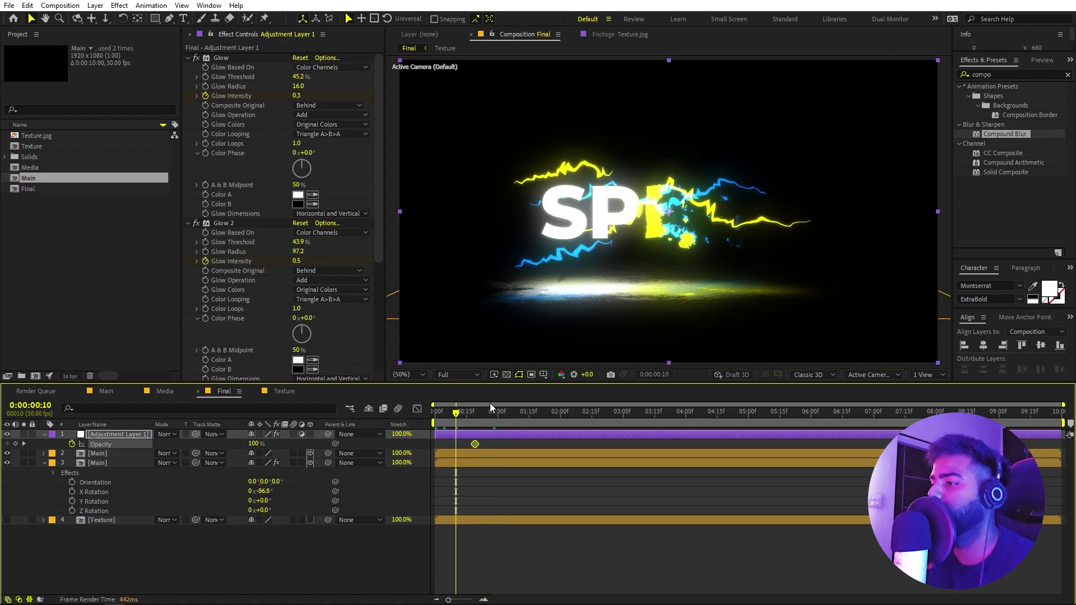
left_click(524, 417)
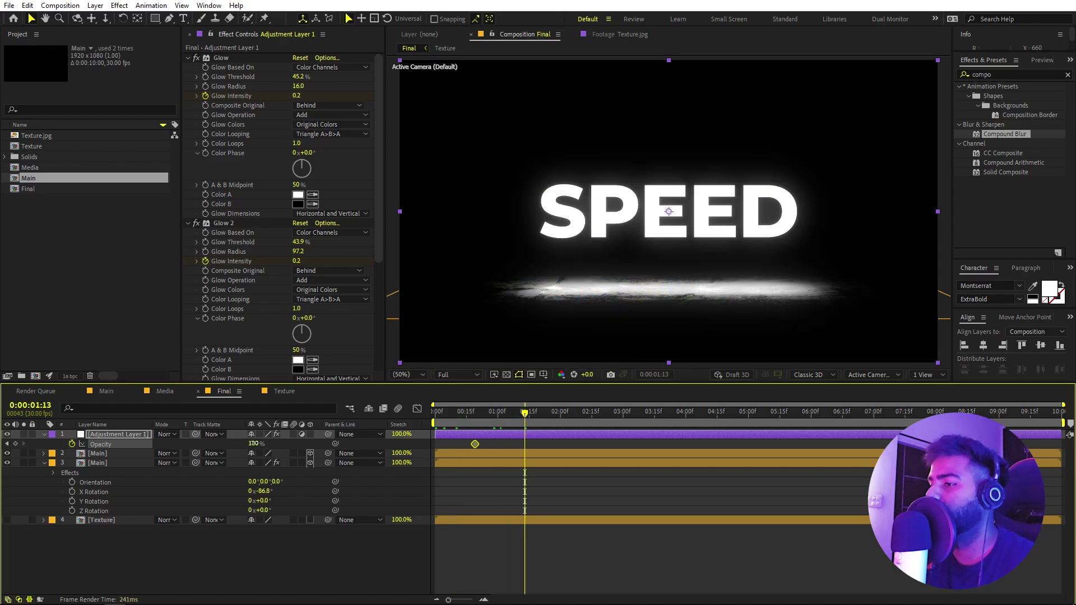
left_click_drag(253, 444, 202, 447)
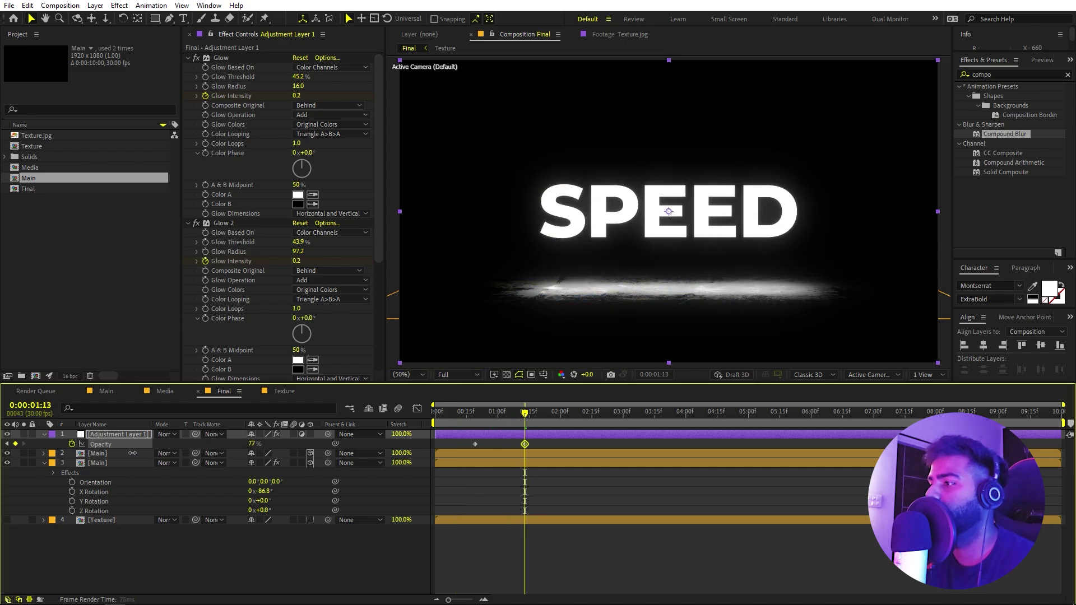
key("space")
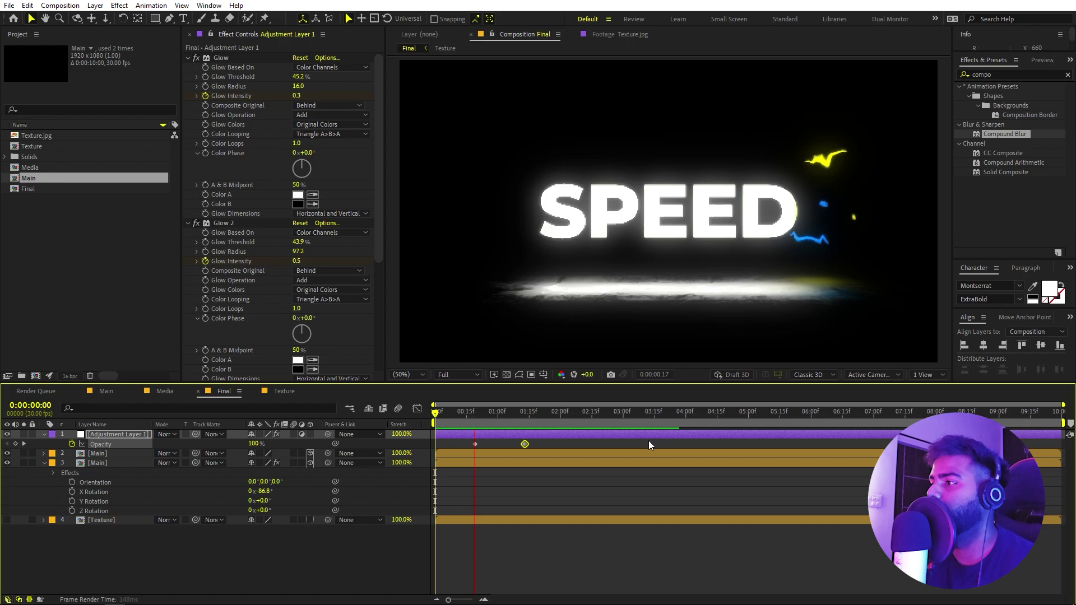
key("space")
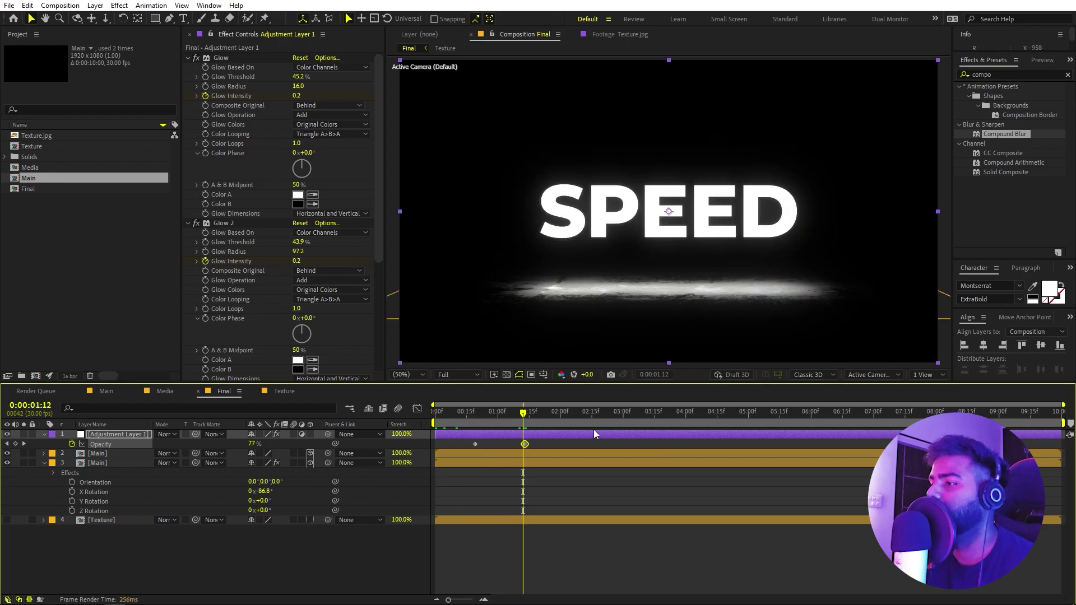
Add a new camera layer with the default settings to Final
left_click(499, 539)
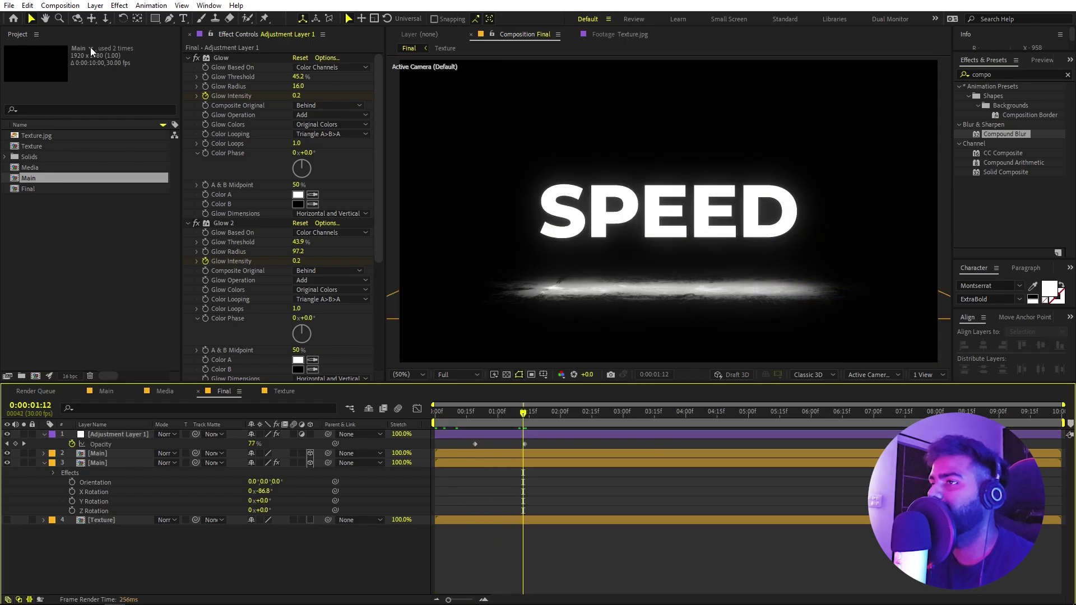
left_click(94, 9)
mouse_move(168, 16)
left_click(305, 56)
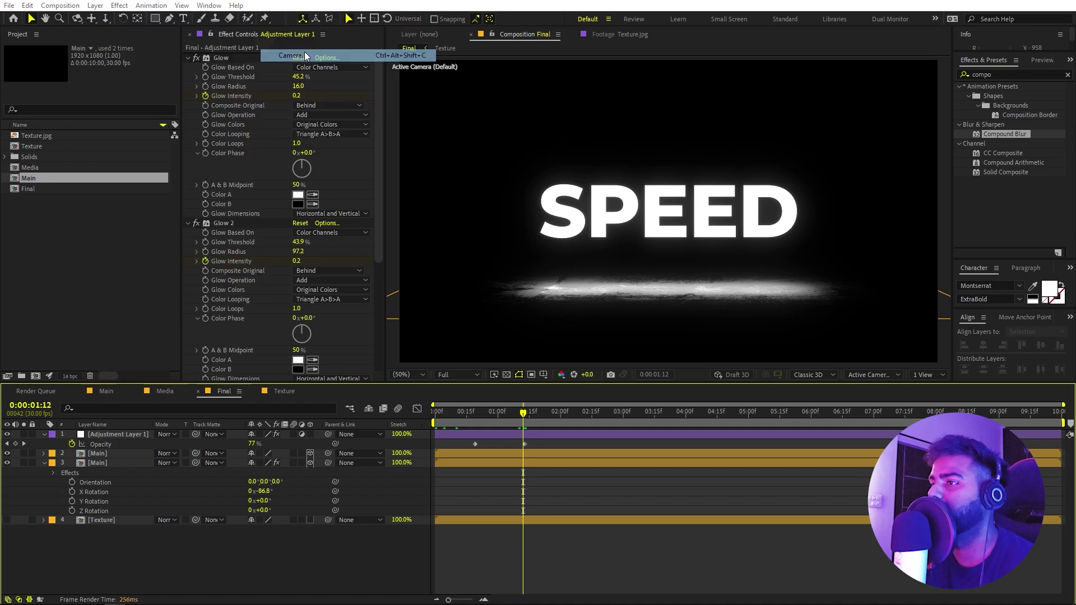
left_click(324, 272)
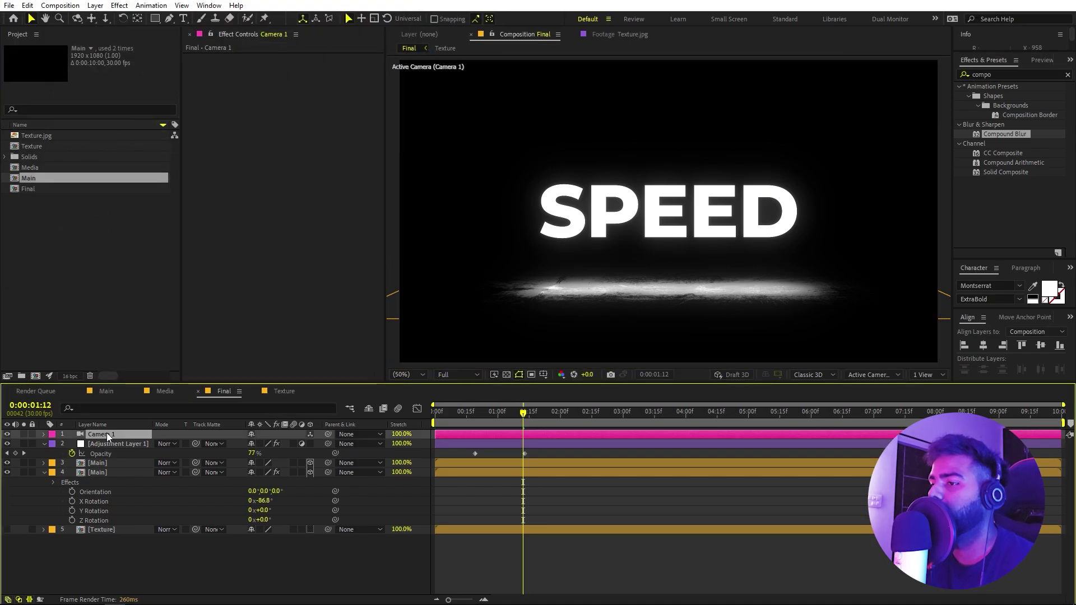
Keyframe the camera's Z Position from -2317.7 at the first frame to -2666.7 at about 0:00:02:13
key("p")
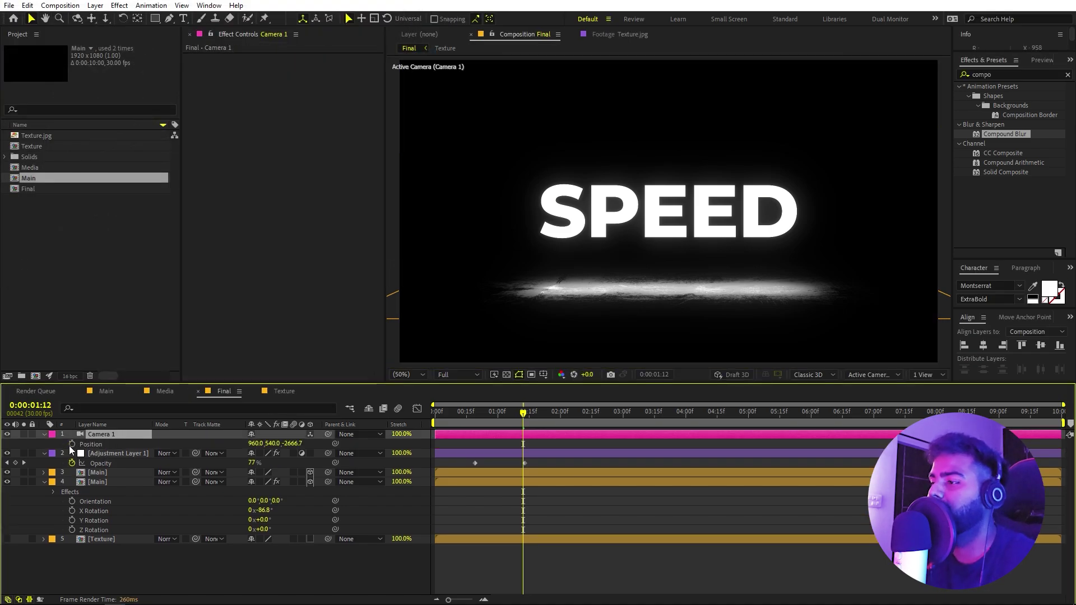
left_click(72, 444)
left_click(529, 443)
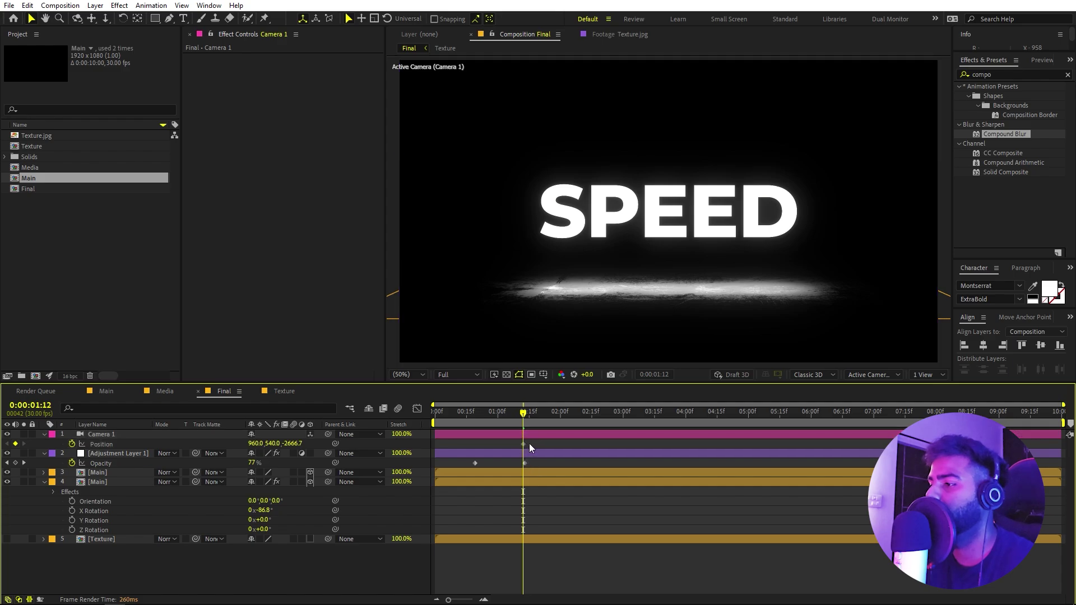
left_click(523, 444)
left_click_drag(291, 444, 338, 444)
left_click(452, 417)
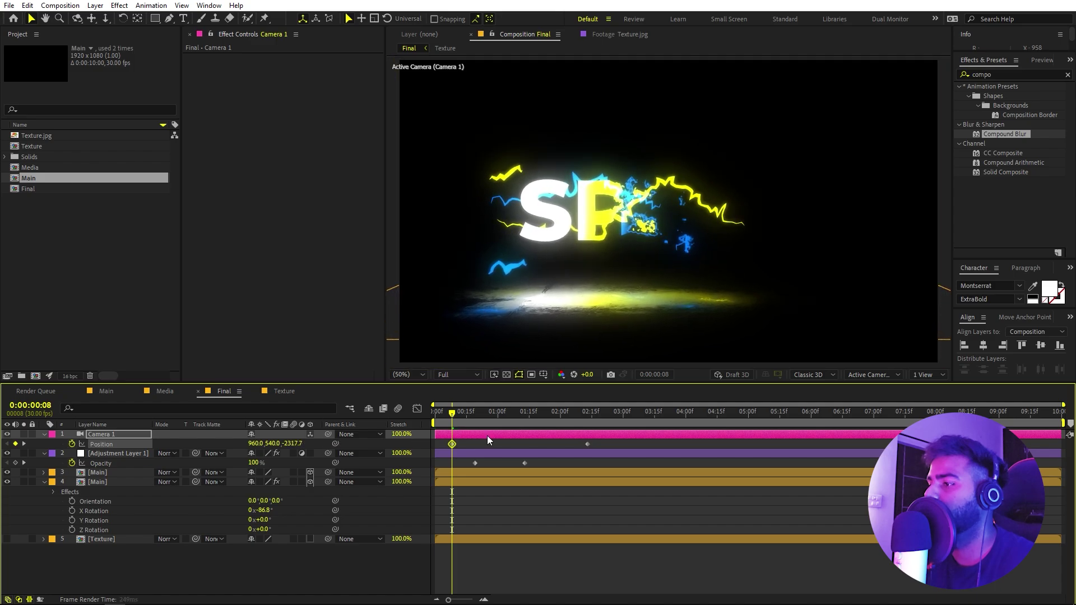
left_click_drag(452, 444, 431, 450)
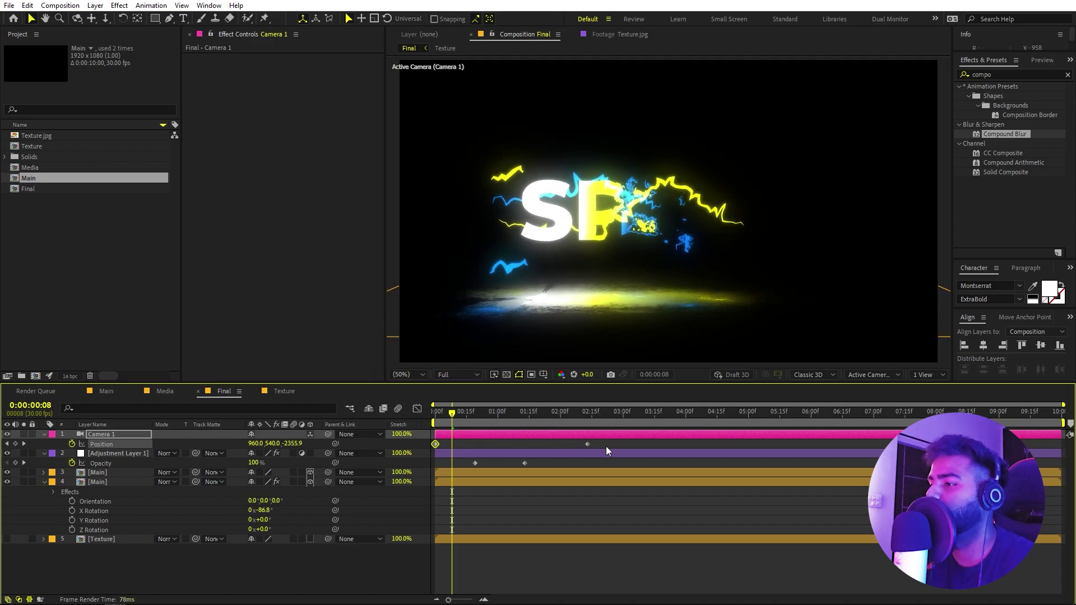
Easy-ease both camera Position keyframes, reshape the speed graph to peak at the start with a long slow tail, and preview
left_click_drag(607, 446, 357, 446)
key("F9")
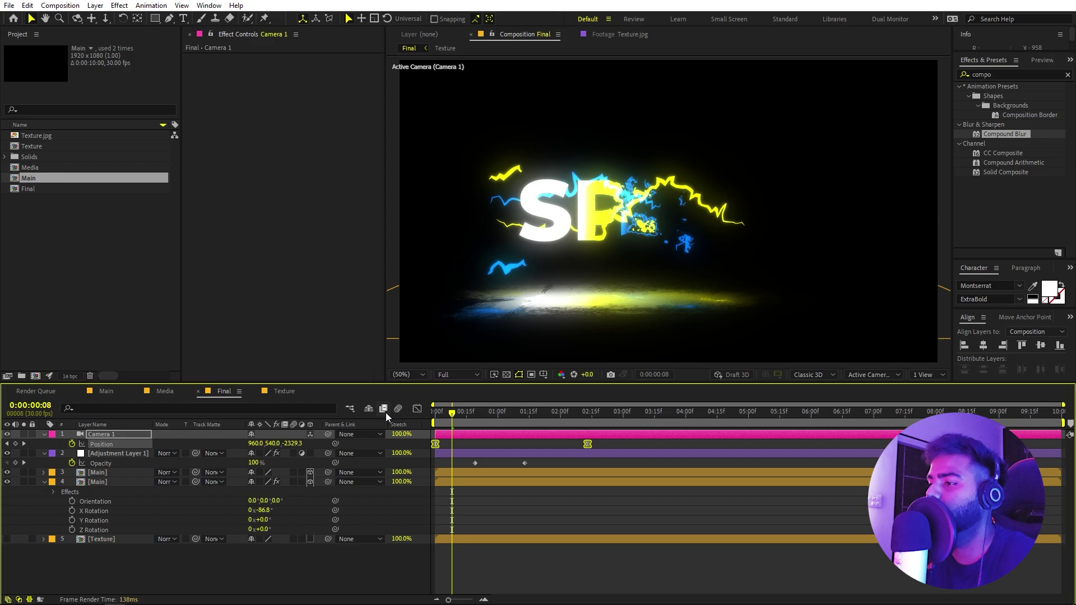
left_click(417, 409)
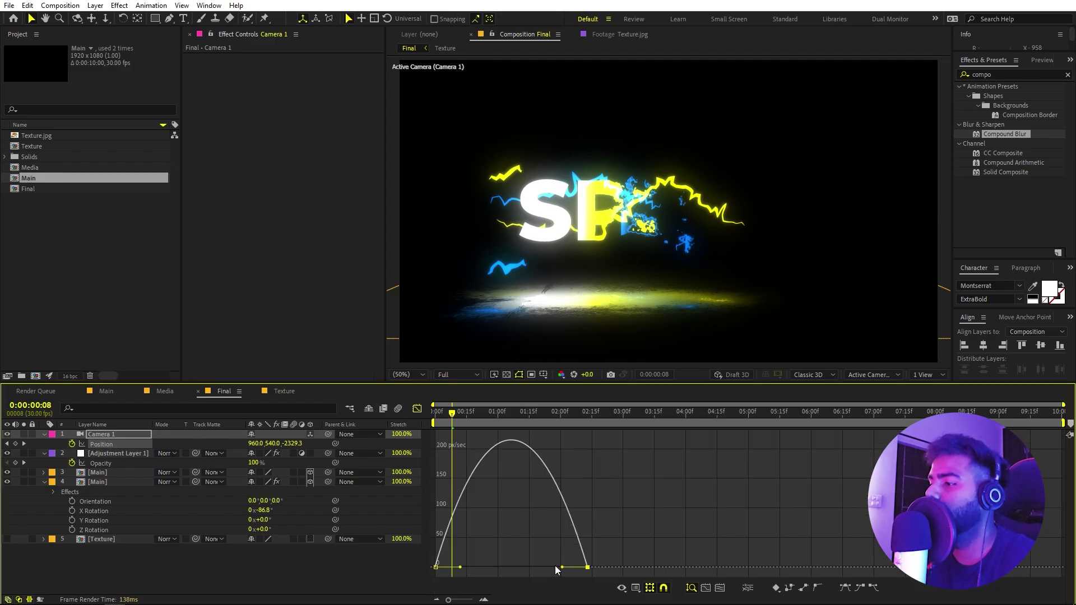
left_click_drag(564, 569, 419, 567)
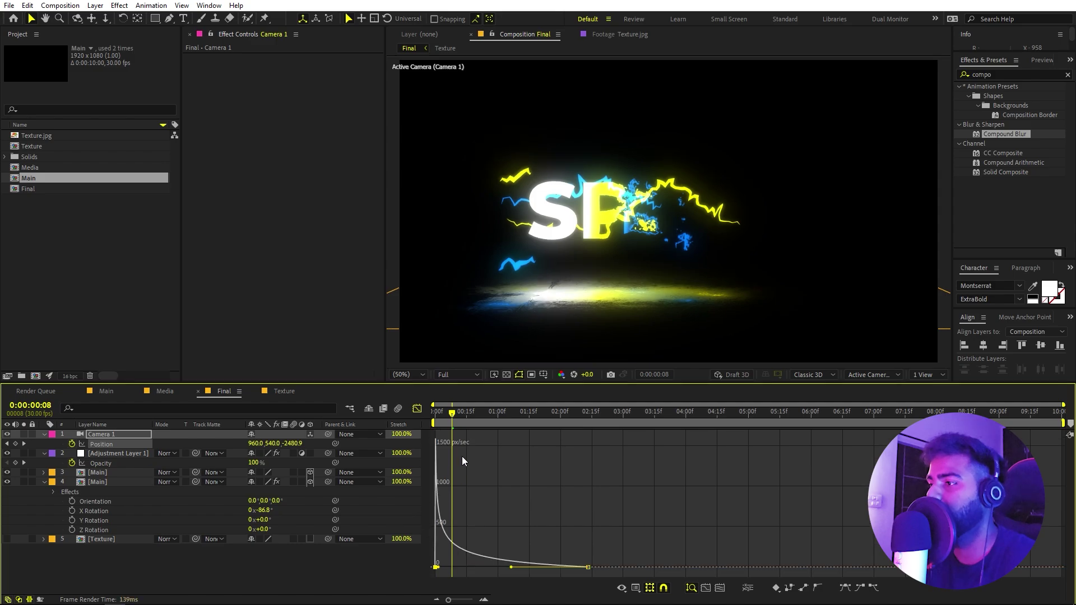
key("Home")
key("space")
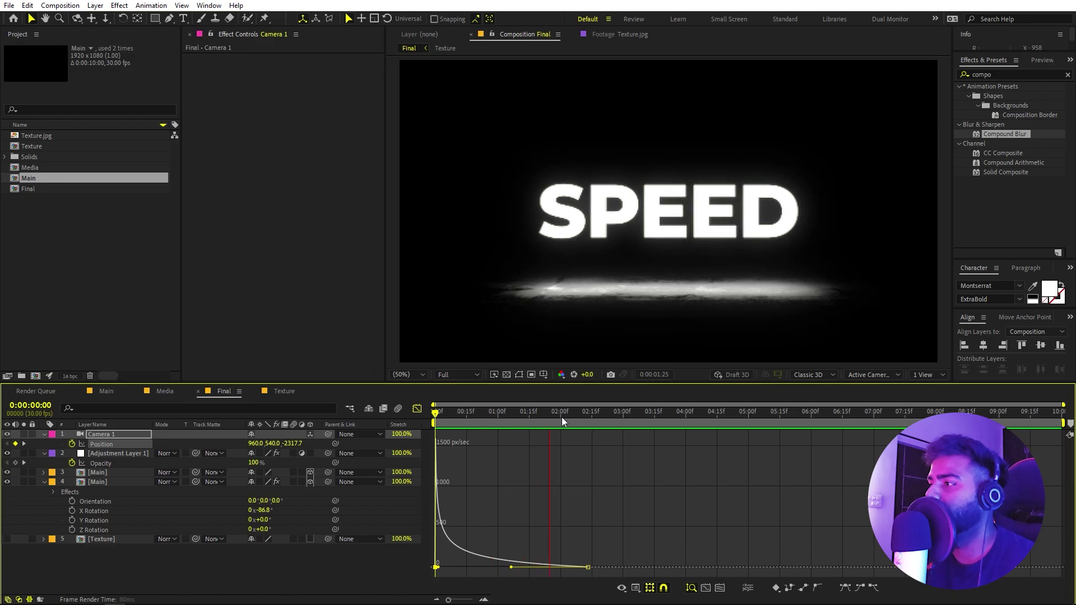
key("space")
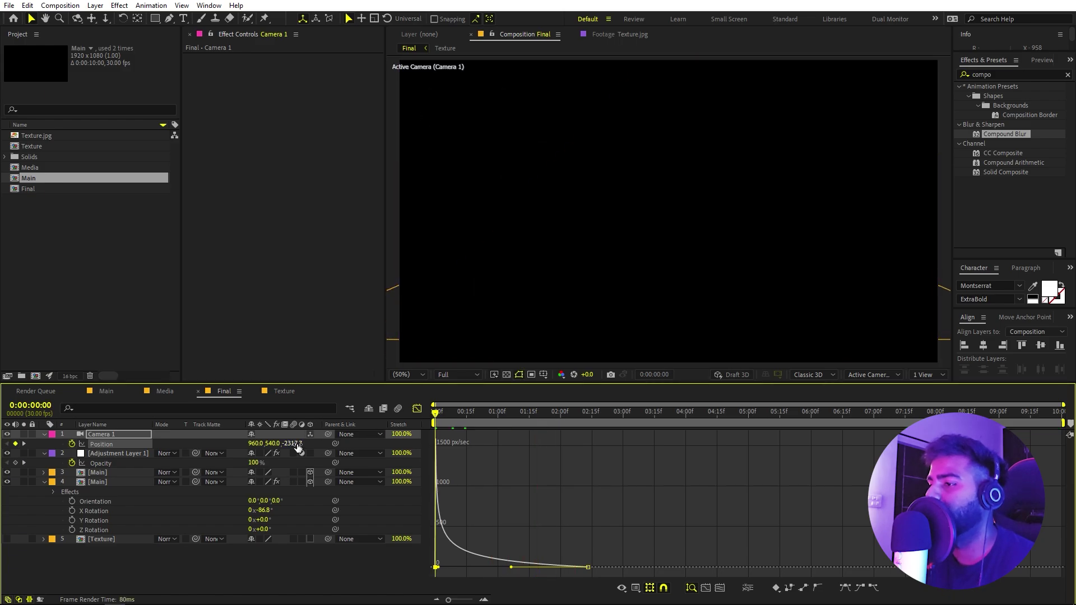
Set the camera's Z Position to -1716.7 at the first frame, preview the stronger pull-back and close the speed graph
left_click_drag(305, 443, 745, 485)
key("space")
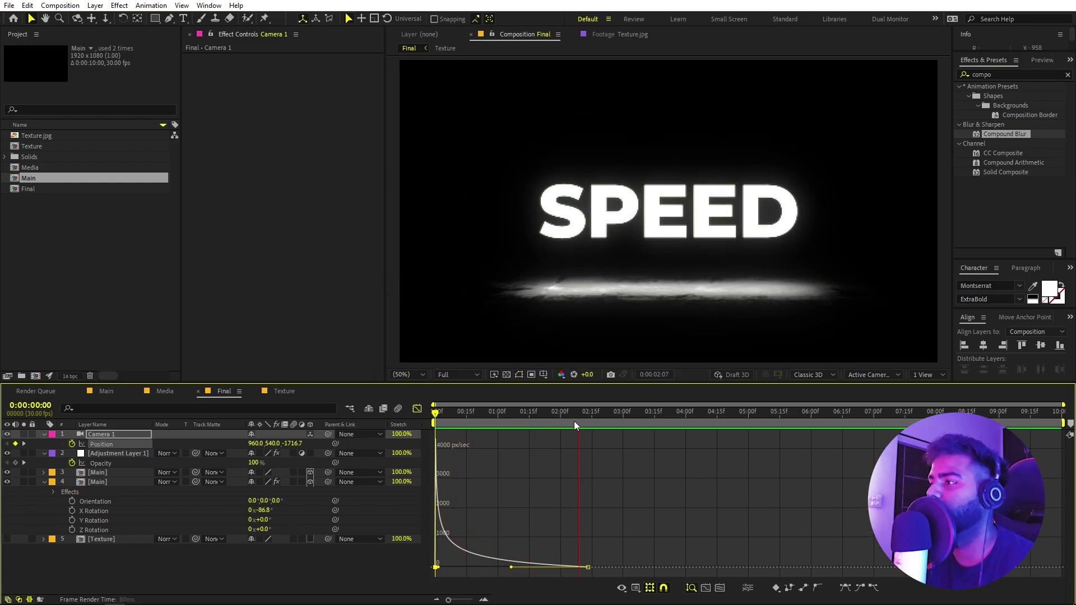
key("space")
key("space")
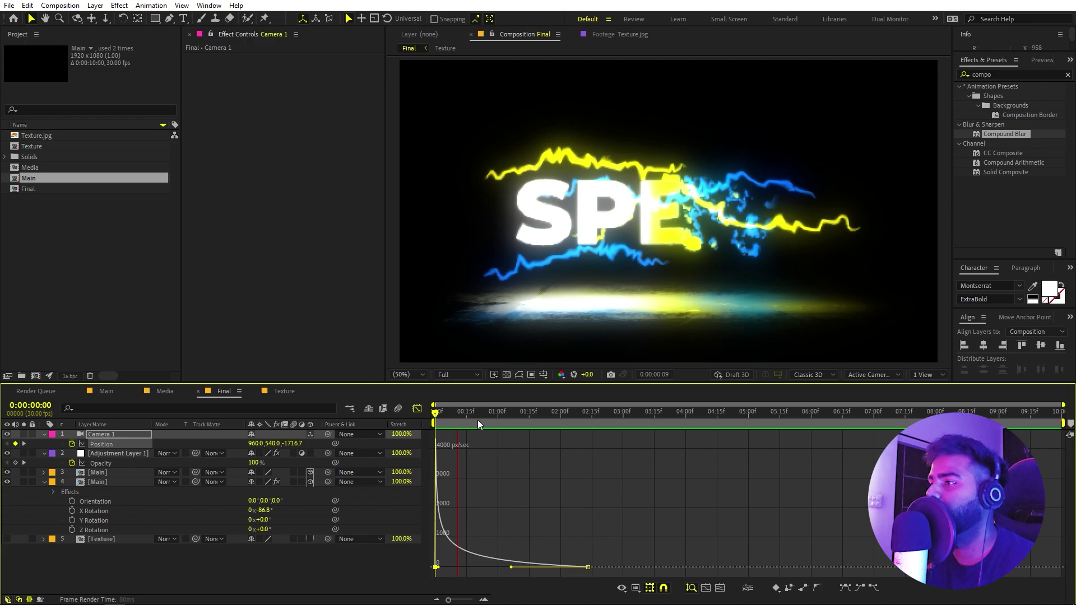
left_click(418, 409)
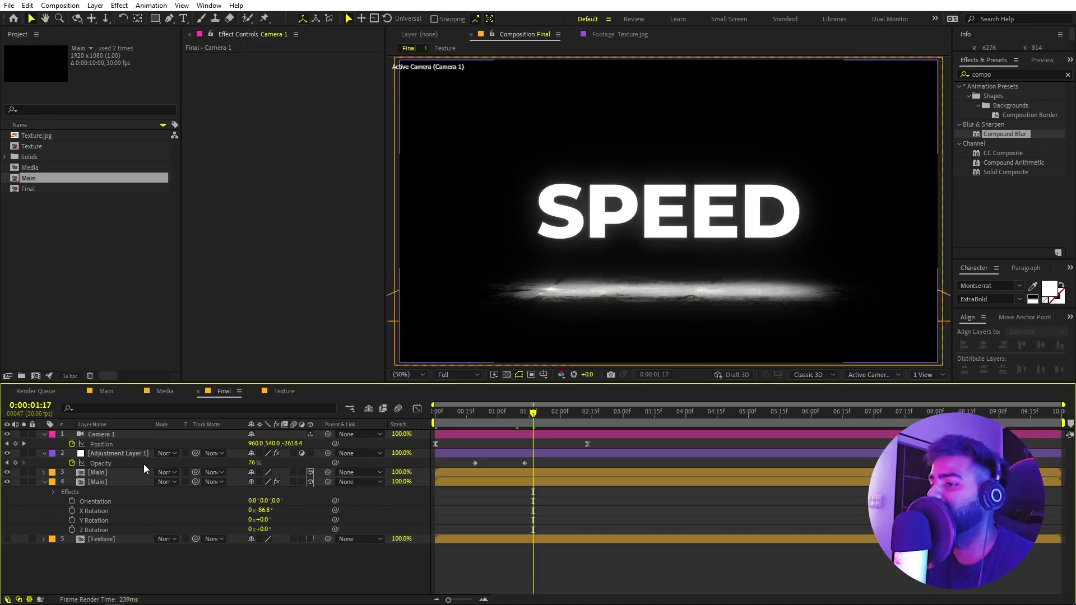
Replace the SPEED text in the nested Media composition with MOTION and return to Final
double_click(115, 477)
double_click(103, 484)
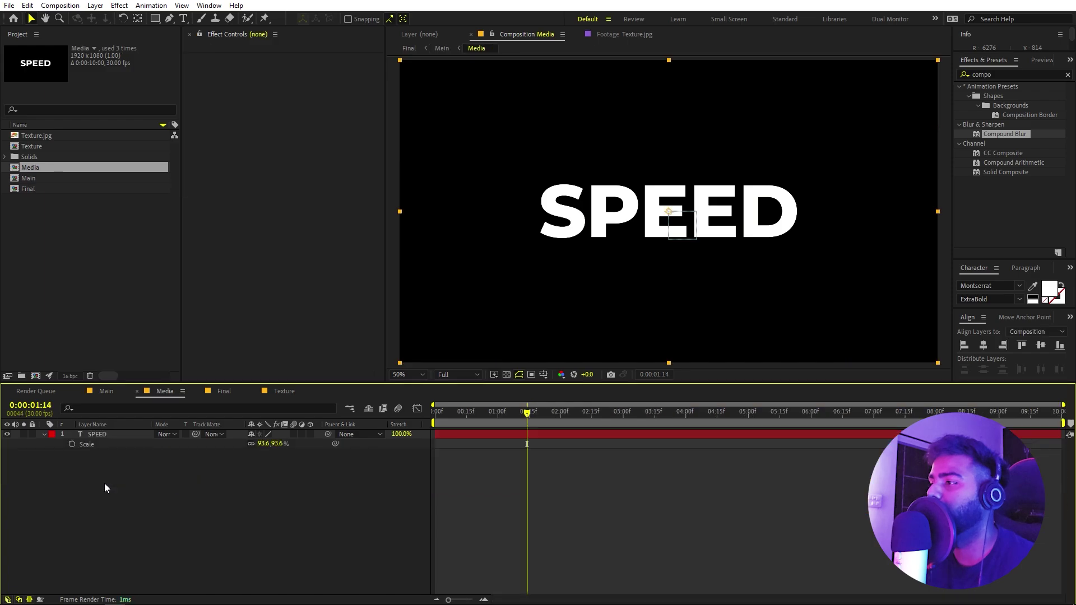
left_click(105, 484)
double_click(677, 210)
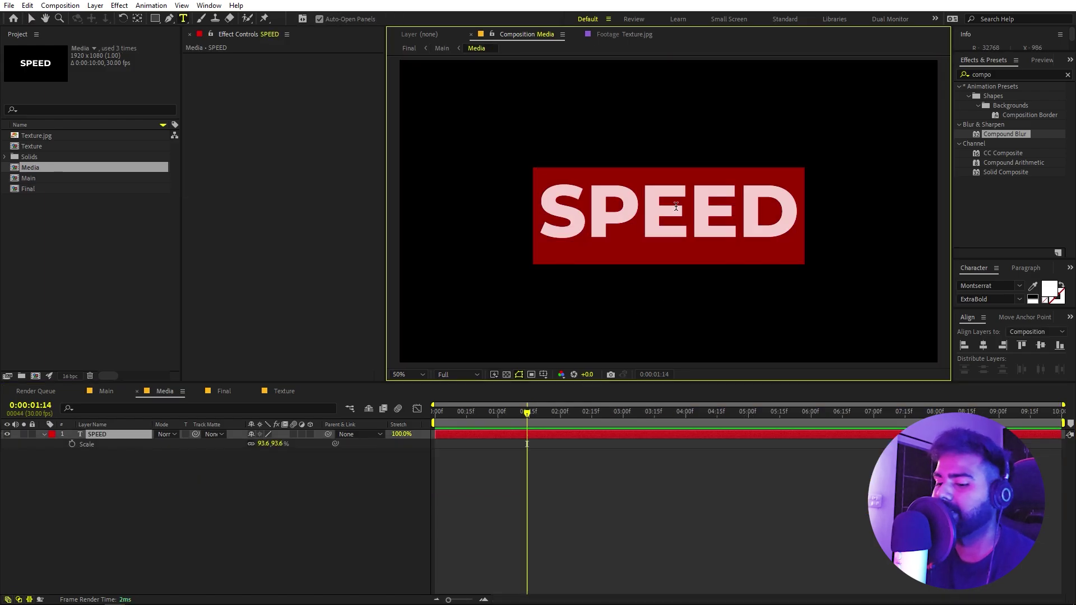
type("MOTION")
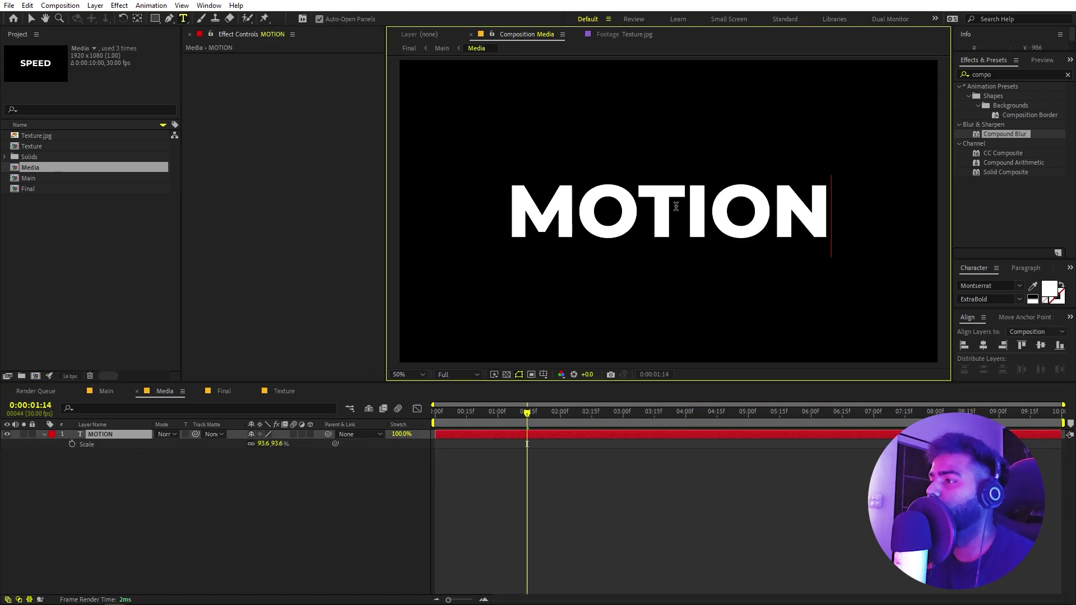
left_click(590, 517)
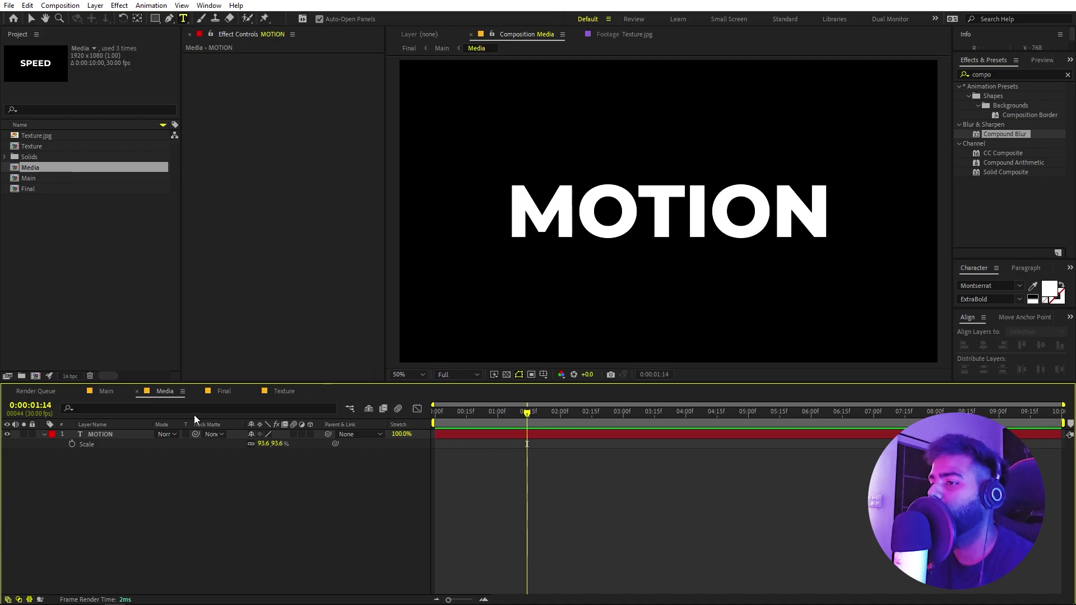
left_click(228, 393)
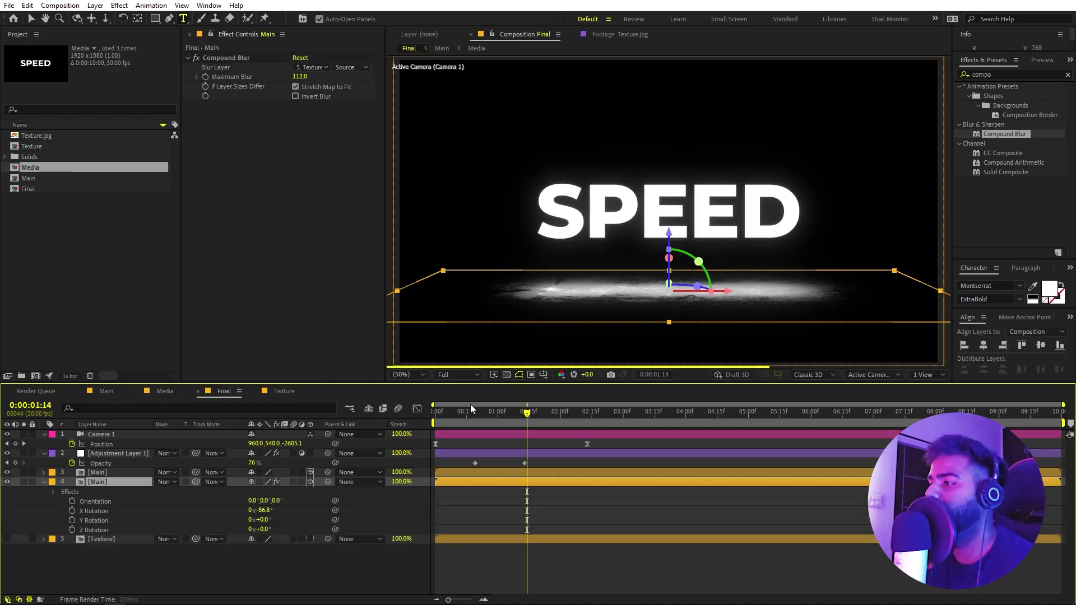
Play the Final composition from the first frame to check the title reveal with the MOTION text
key("Home")
key("space")
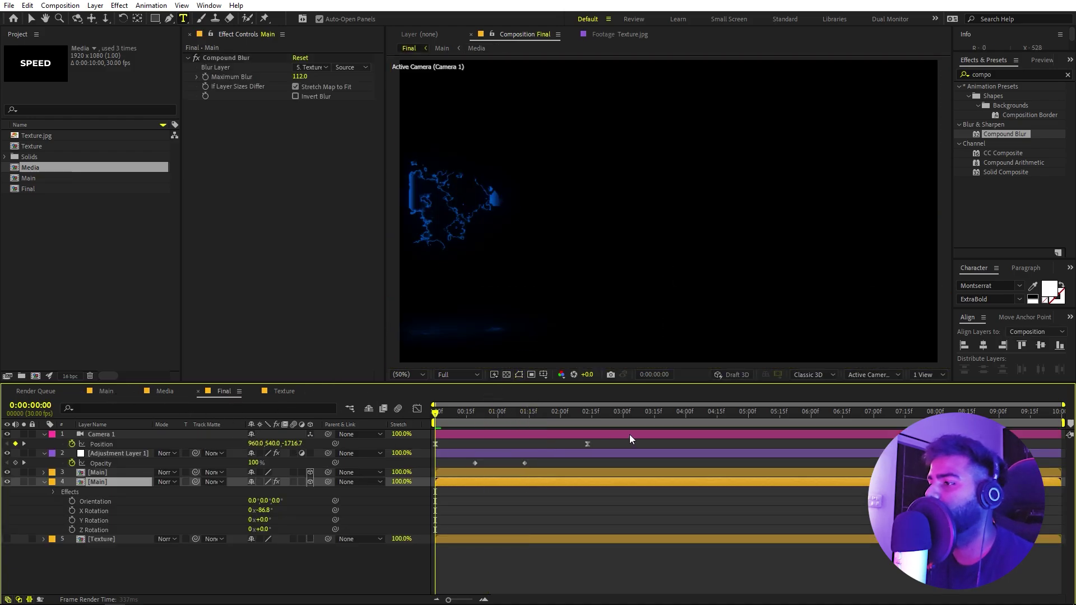
key("space")
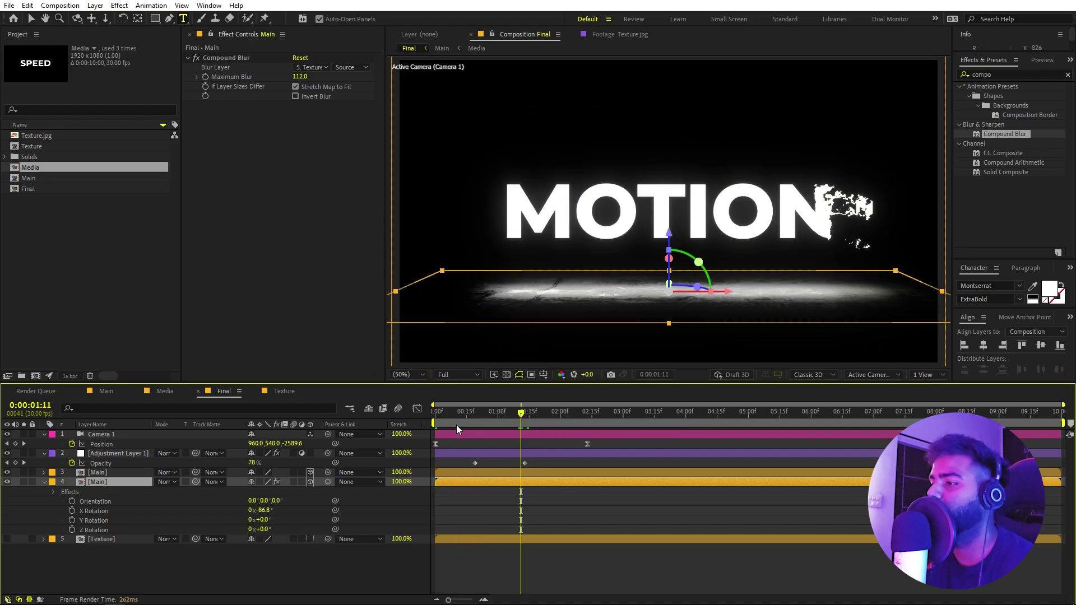
In the nested Main composition, set the uppermost Media layer's Linear Wipe Transition Completion end keyframe at 0:00:00:21 to 0%
double_click(102, 482)
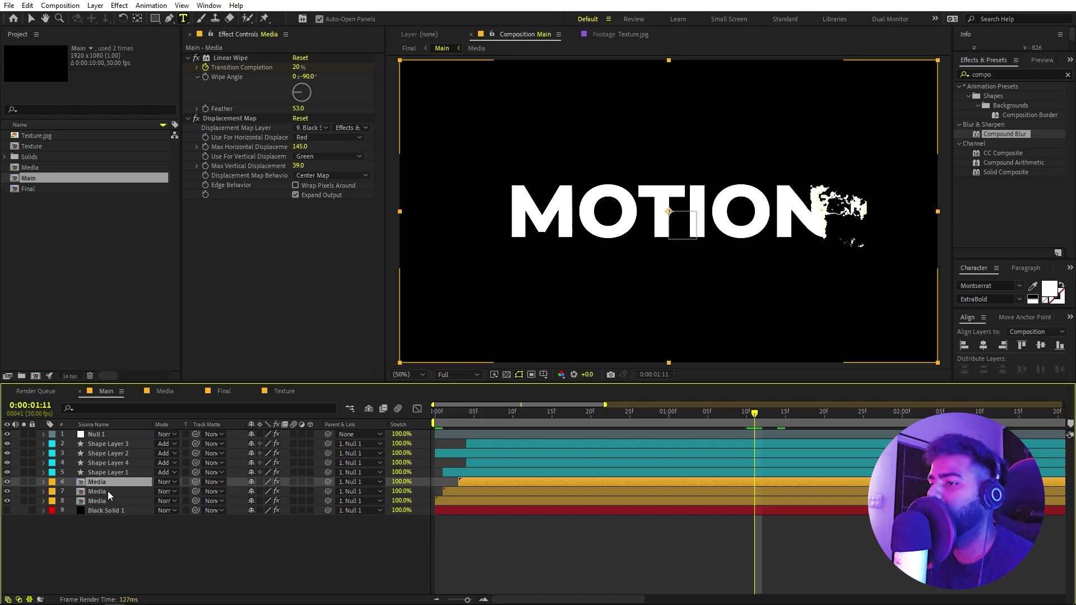
key("u")
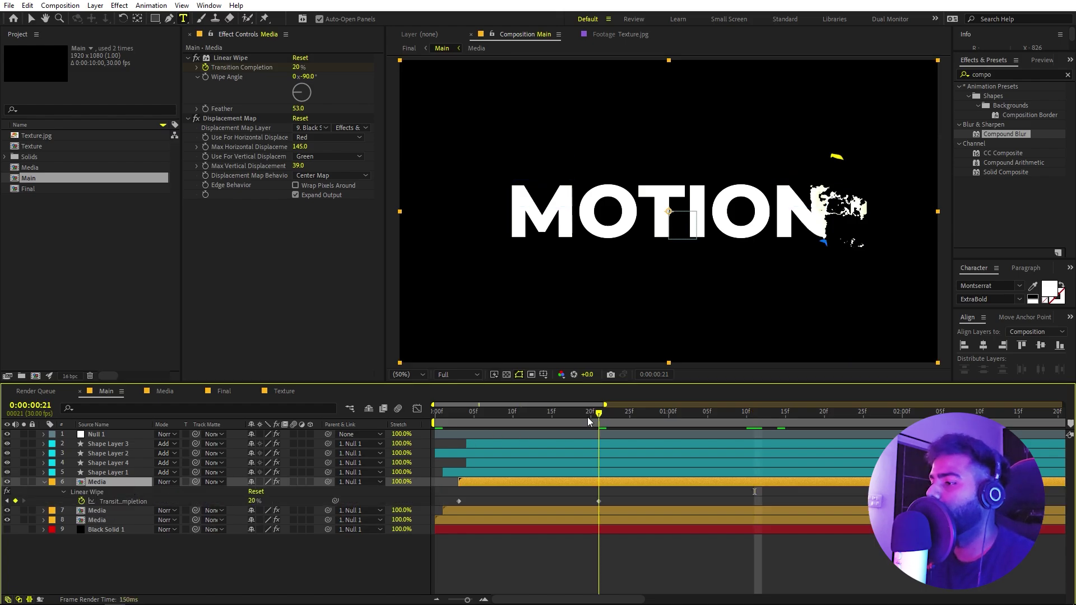
left_click_drag(296, 67, 289, 66)
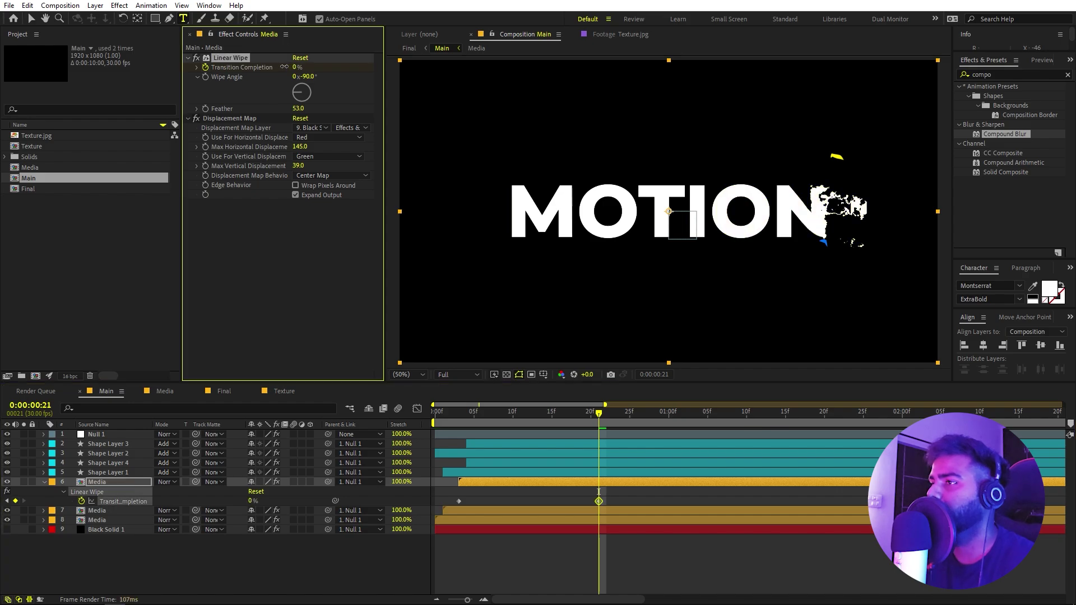
Set the yellow-filled Media layer's Linear Wipe Transition Completion end keyframe at 0:00:00:19 to 0%
left_click(566, 512)
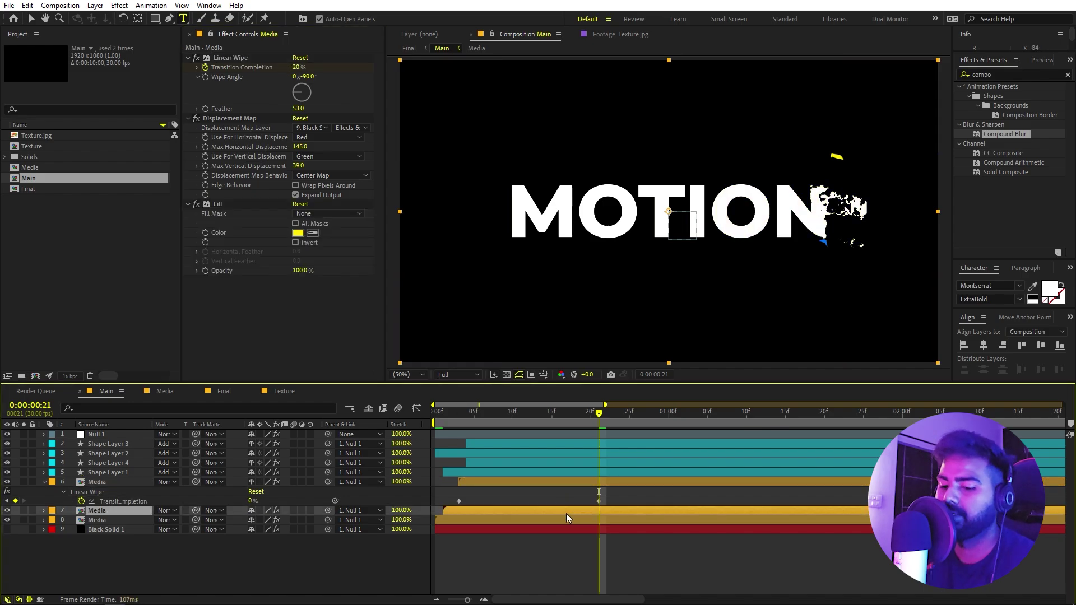
key("u")
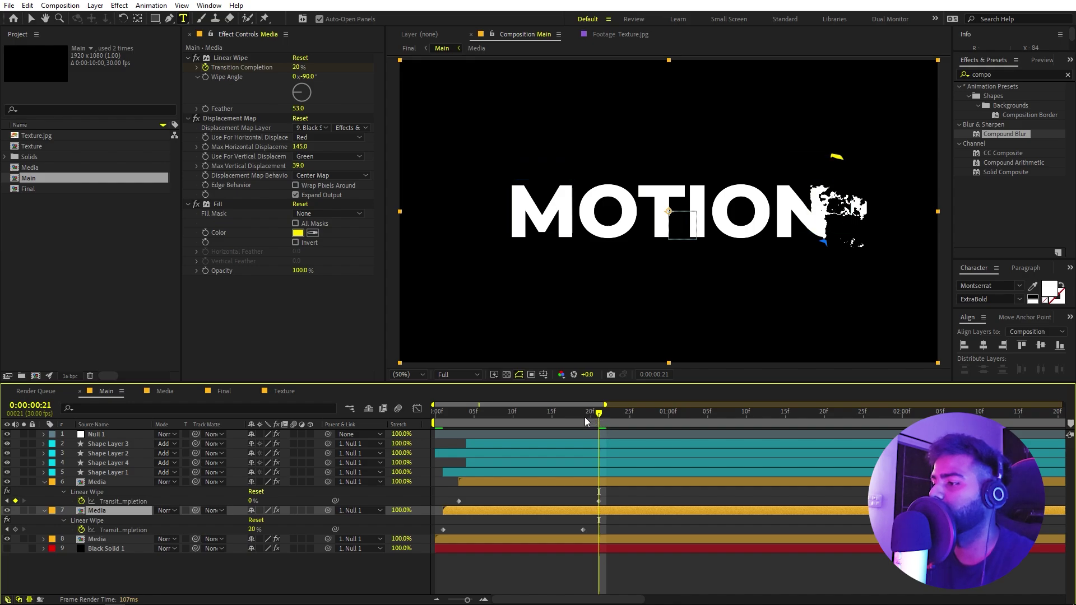
mouse_move(585, 422)
left_mouse_down()
mouse_move(599, 421)
mouse_move(584, 421)
left_mouse_up()
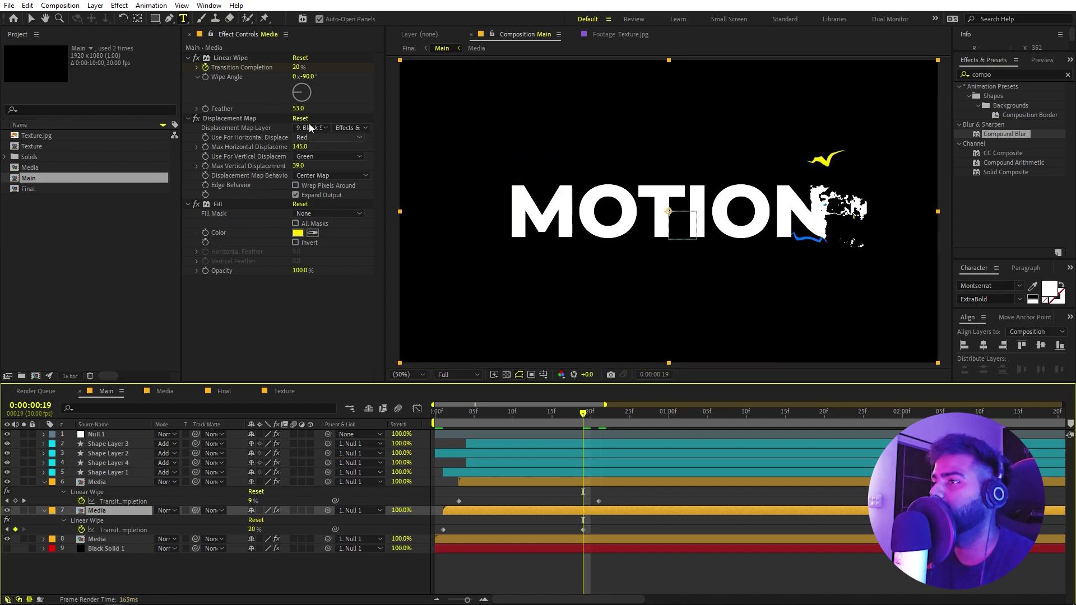
left_click_drag(299, 67, 53, 98)
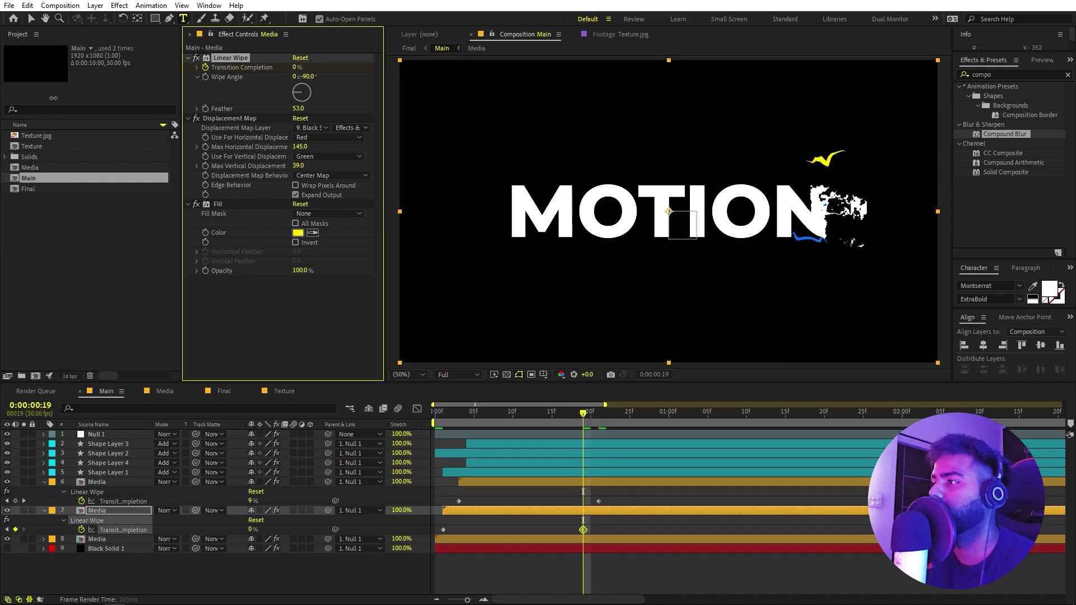
Set the blue-filled Media layer's Linear Wipe Transition Completion end keyframe at 0:00:00:18 to 0%
left_click(593, 539)
key("u")
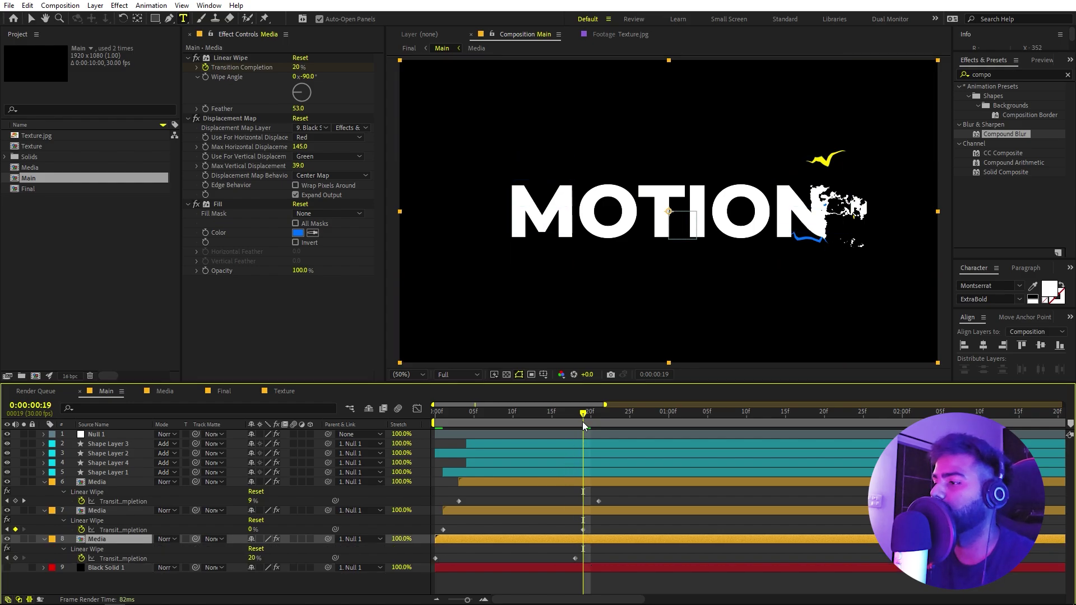
key("Page_Up")
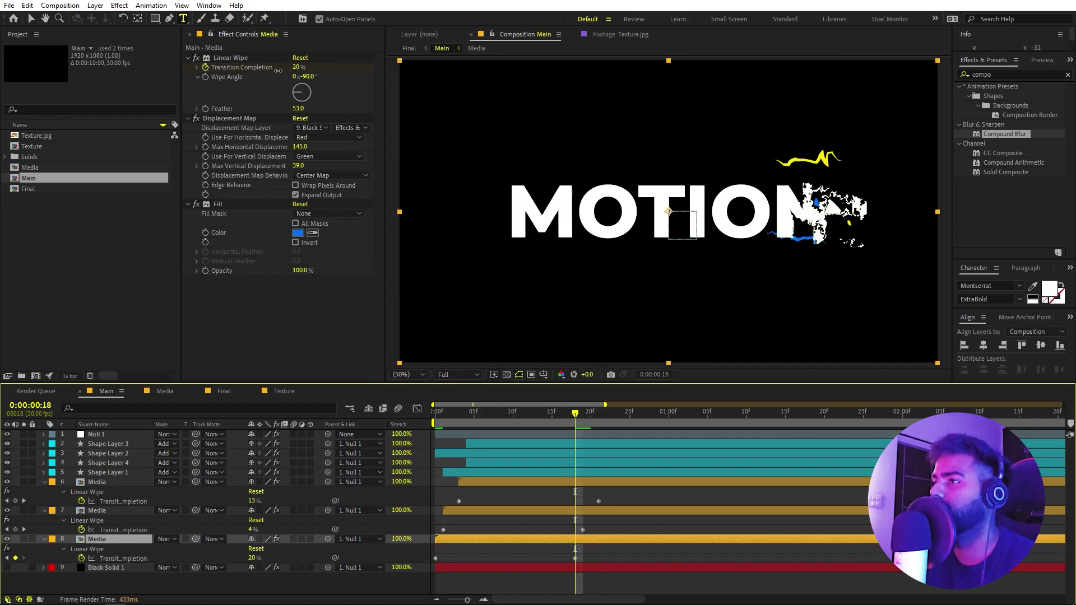
left_click_drag(278, 70, 463, 359)
Set Black Solid 1's Linear Wipe Transition Completion end keyframe at 0:00:00:19 to 100%, and preview Main from the first frame
left_click(526, 569)
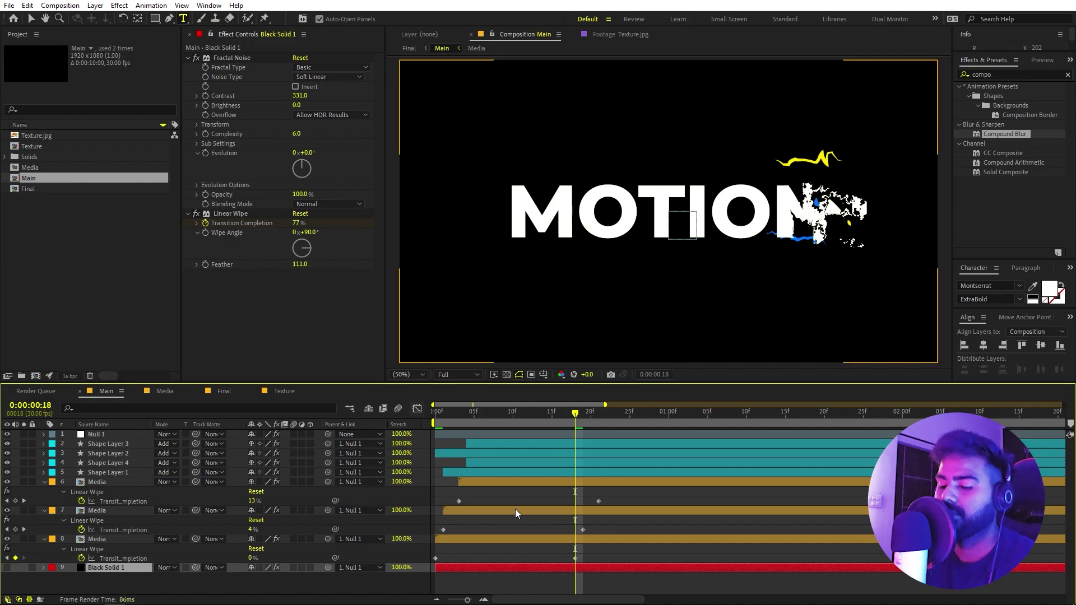
key("u")
key("Page_Down")
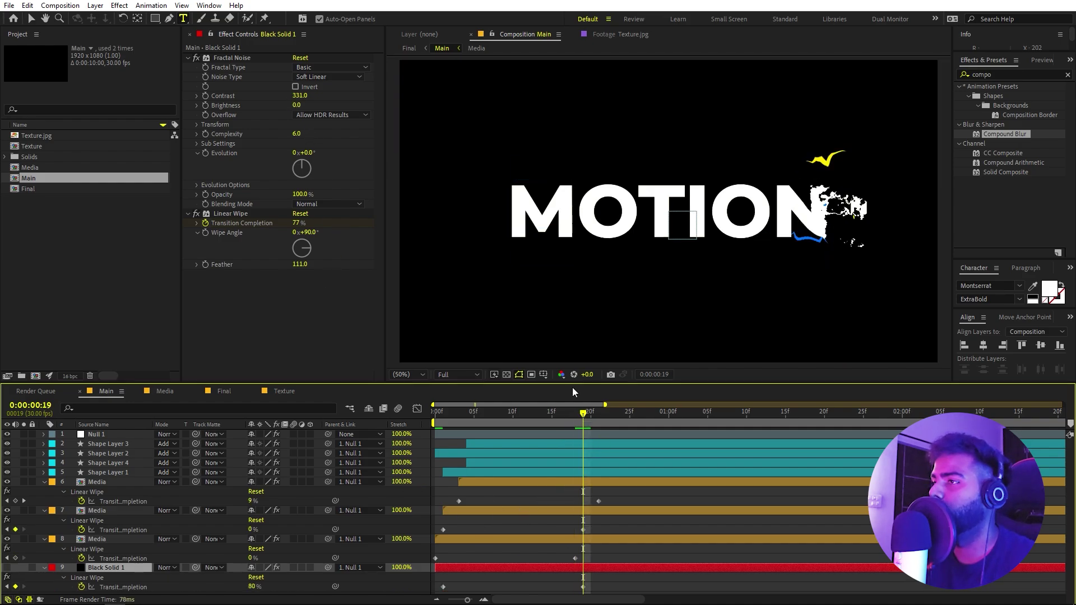
left_click_drag(296, 222, 448, 367)
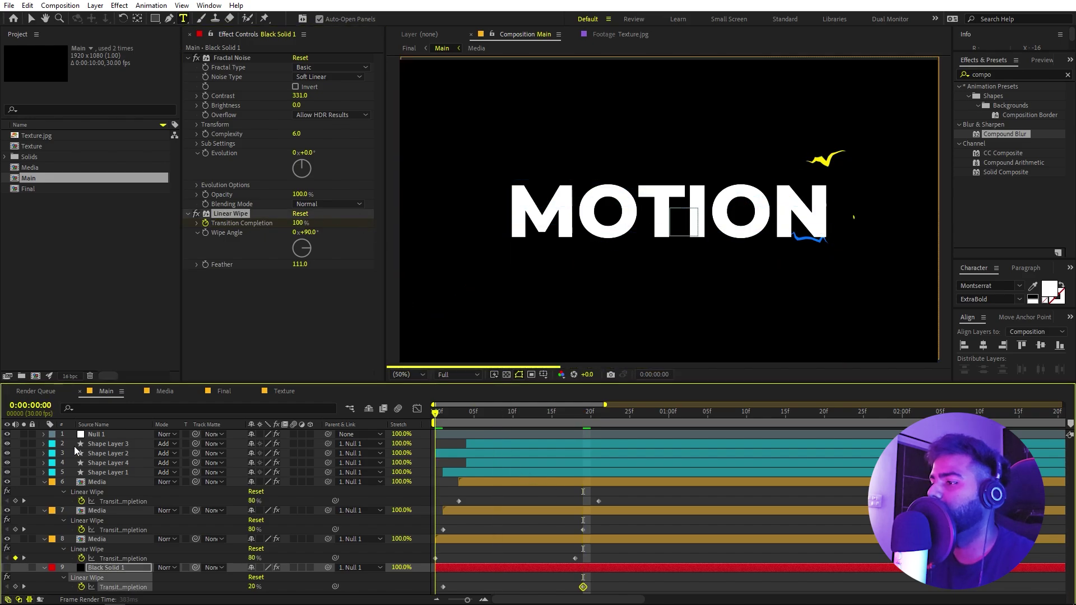
key("Home")
key("space")
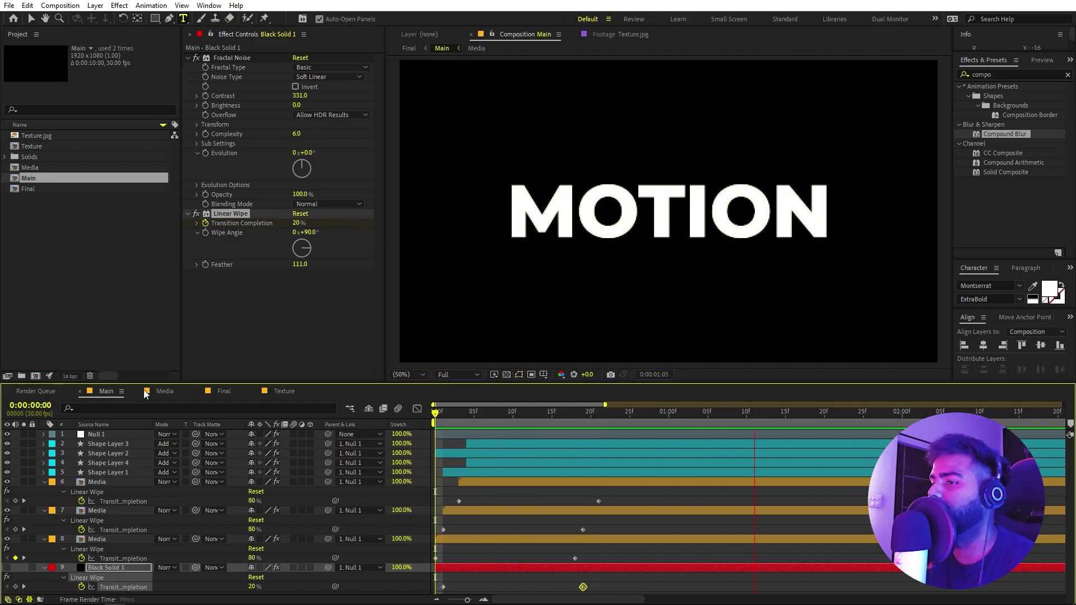
key("space")
Return to the Final composition, preview the MOTION reveal with its floor reflection, and deselect all layers at 0:00:01:28
left_click(223, 392)
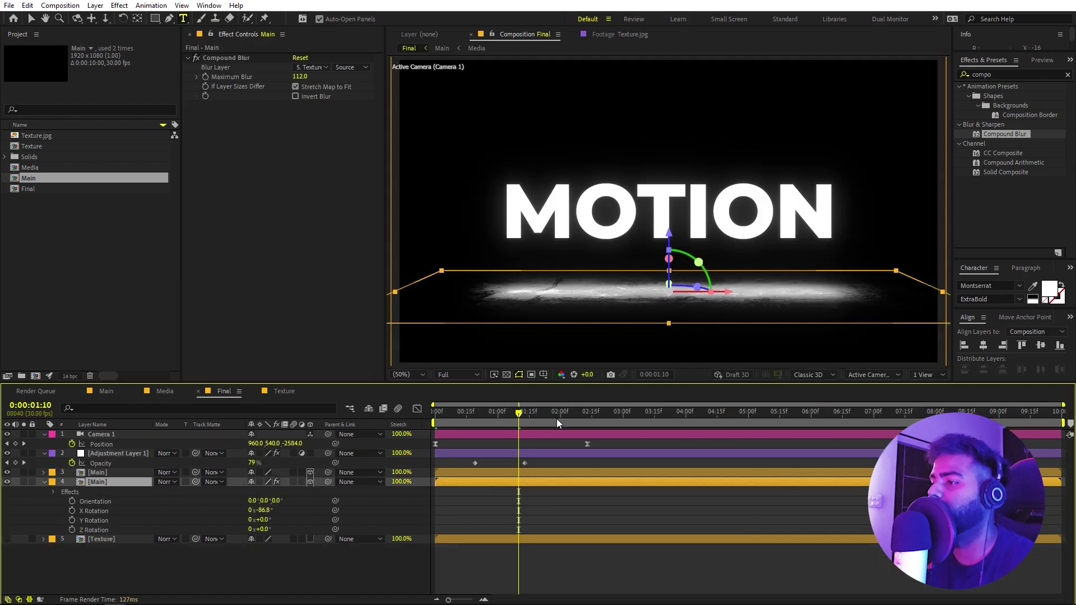
key("space")
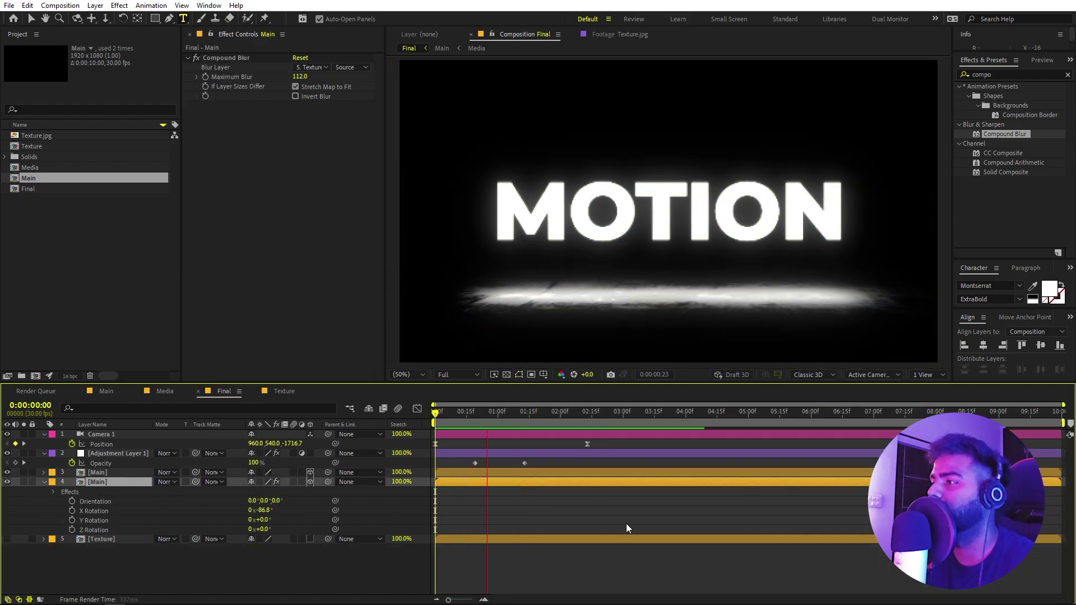
key("space")
key("space")
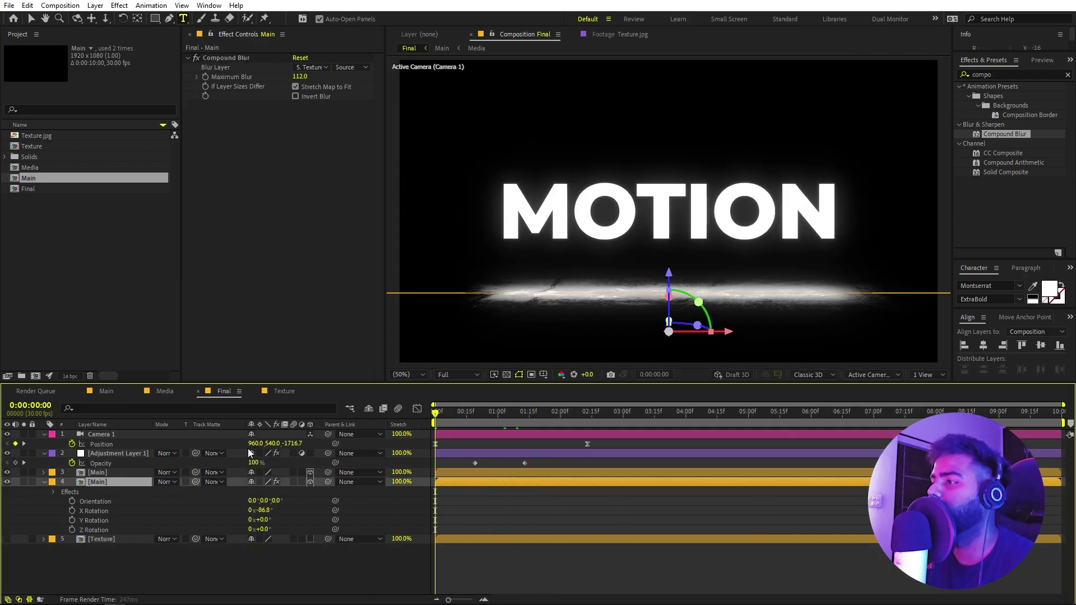
key("space")
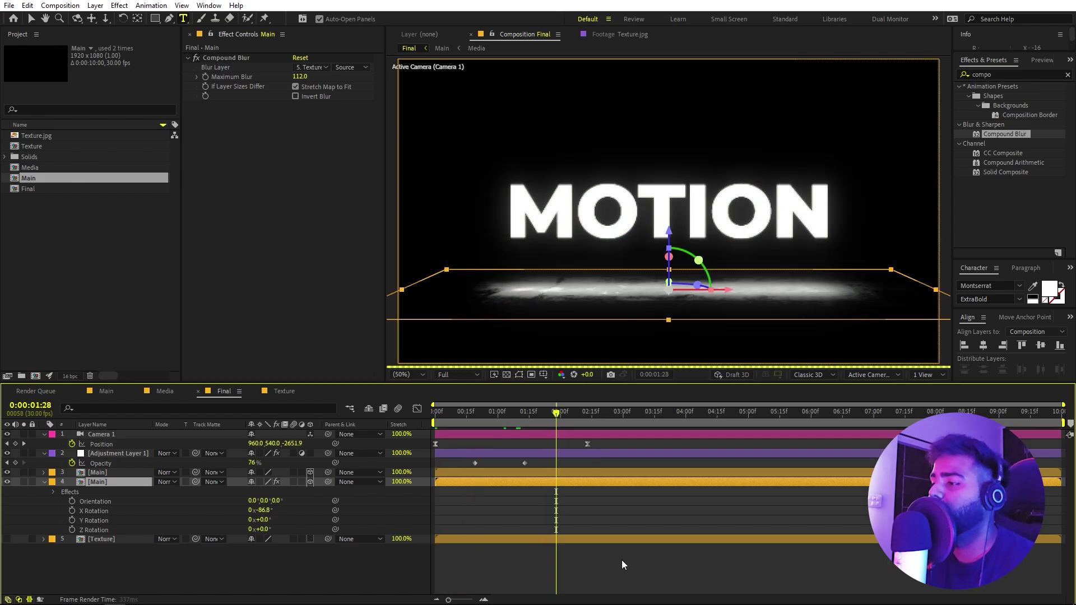
left_click(621, 561)
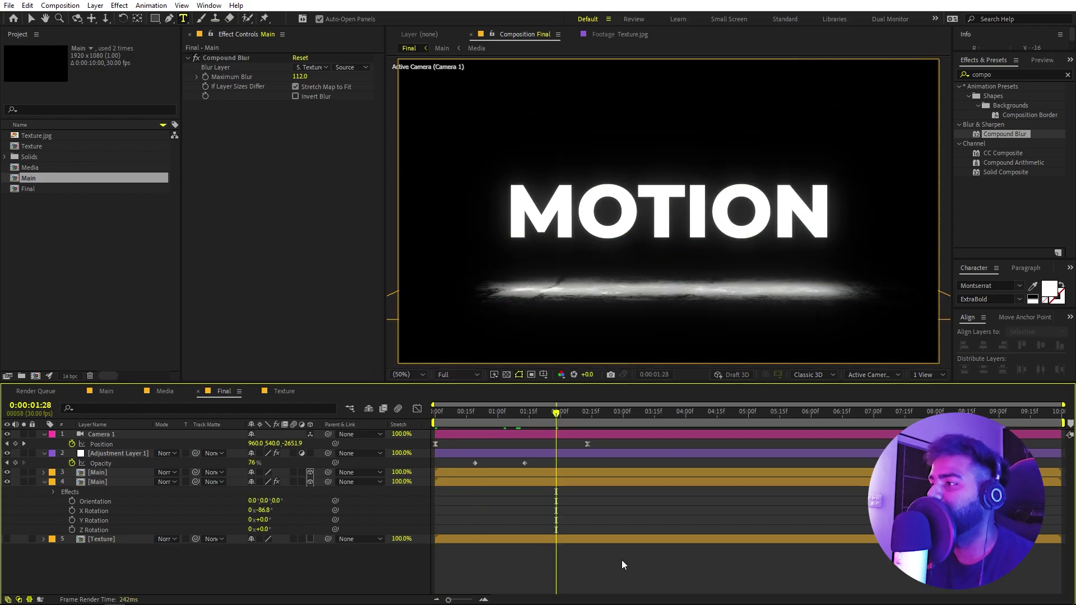